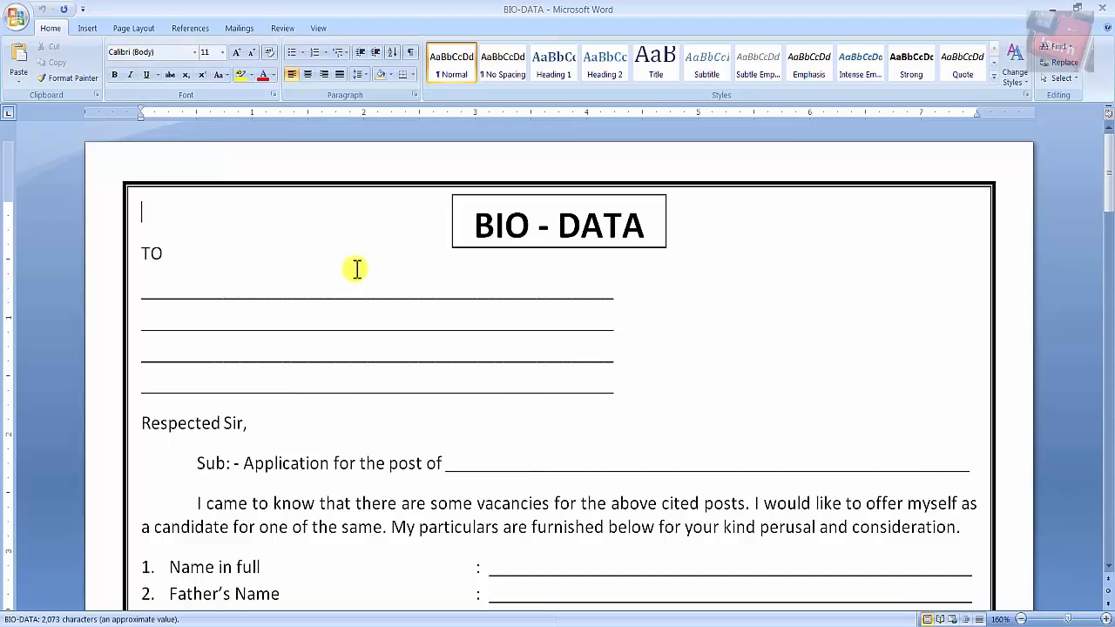
Examine the BIO-DATA form's layout from the boxed title through the numbered fields to the closing signature line
scroll(408, 357, "down", 4)
scroll(408, 355, "down", 15)
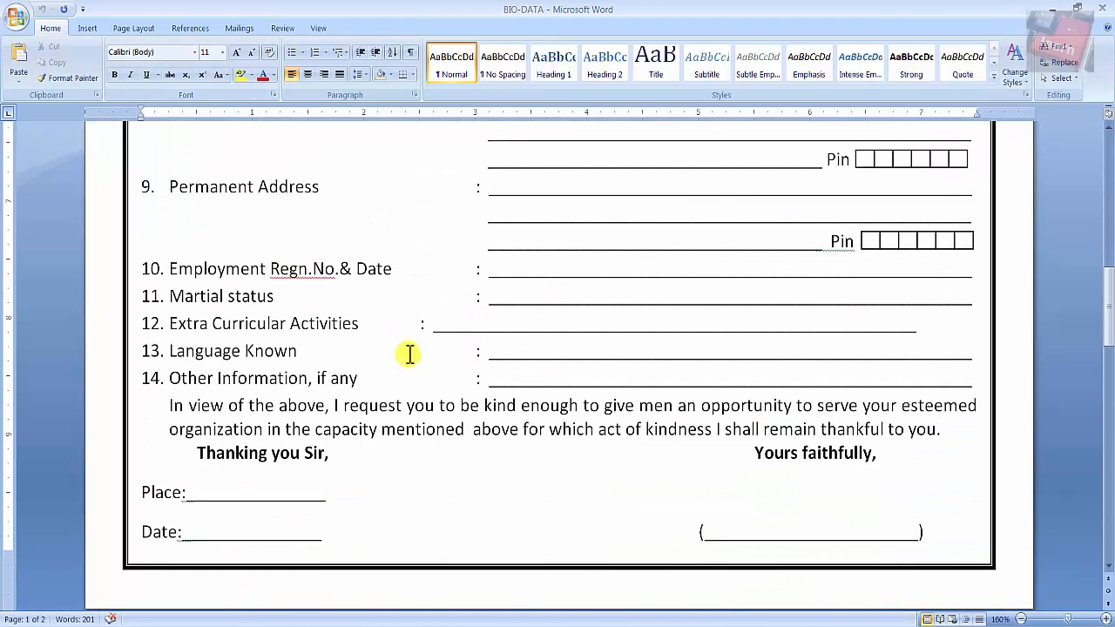
scroll(409, 354, "up", 15)
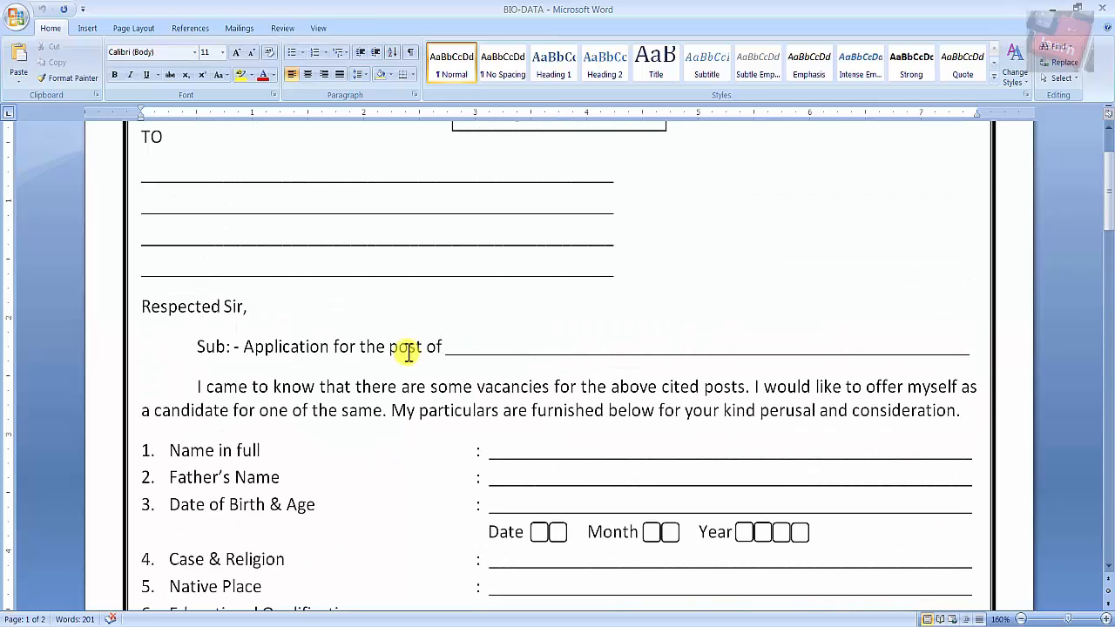
scroll(409, 353, "up", 3)
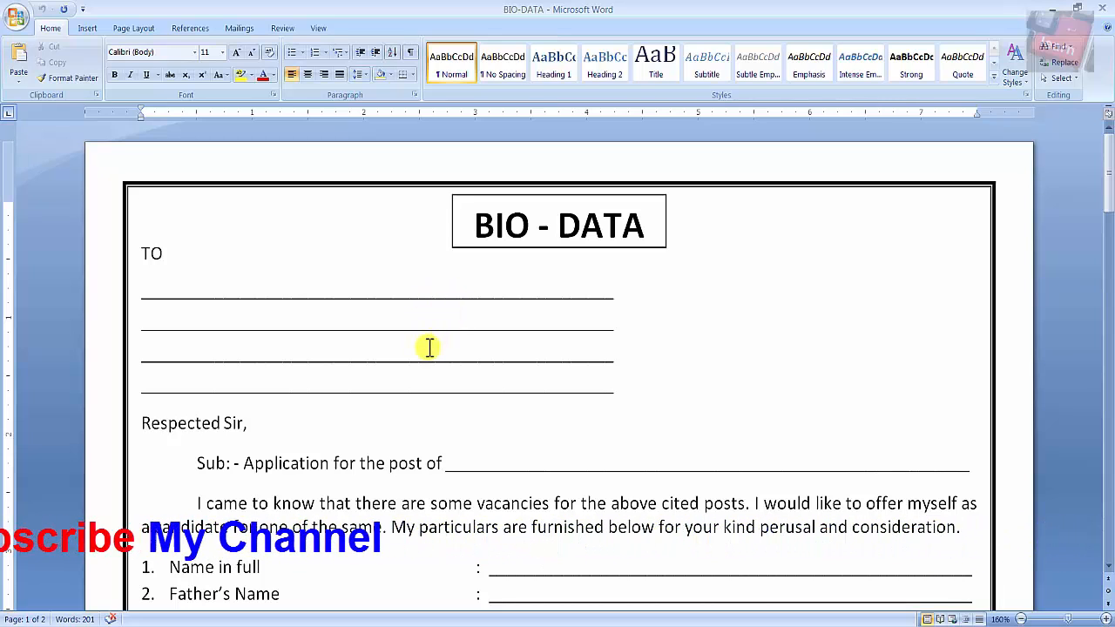
scroll(429, 346, "down", 2)
scroll(429, 346, "down", 9)
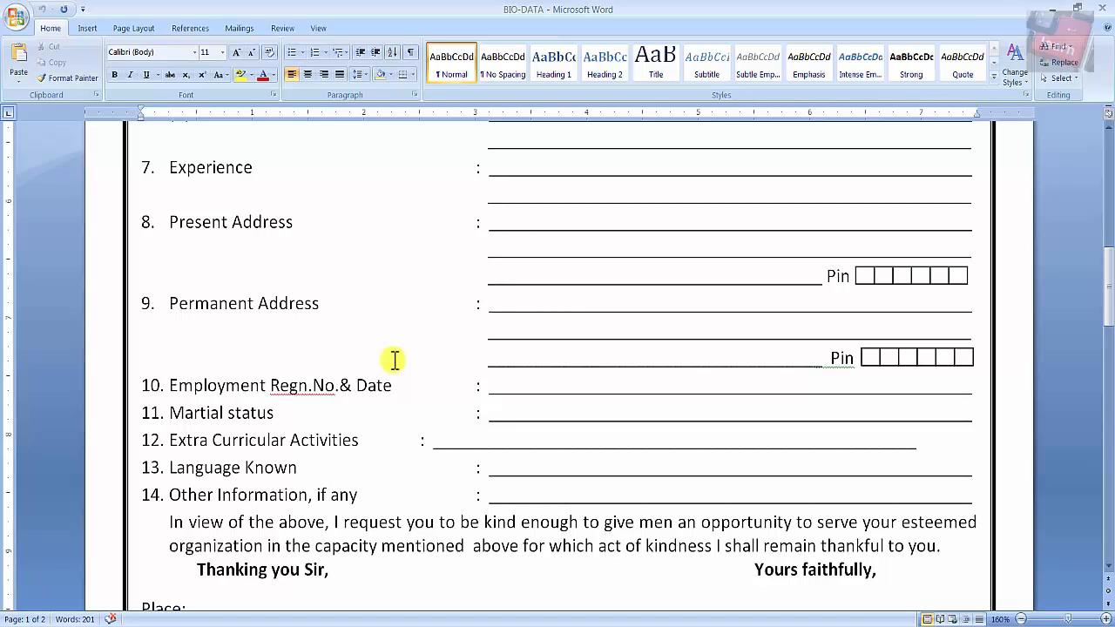
scroll(395, 360, "up", 15)
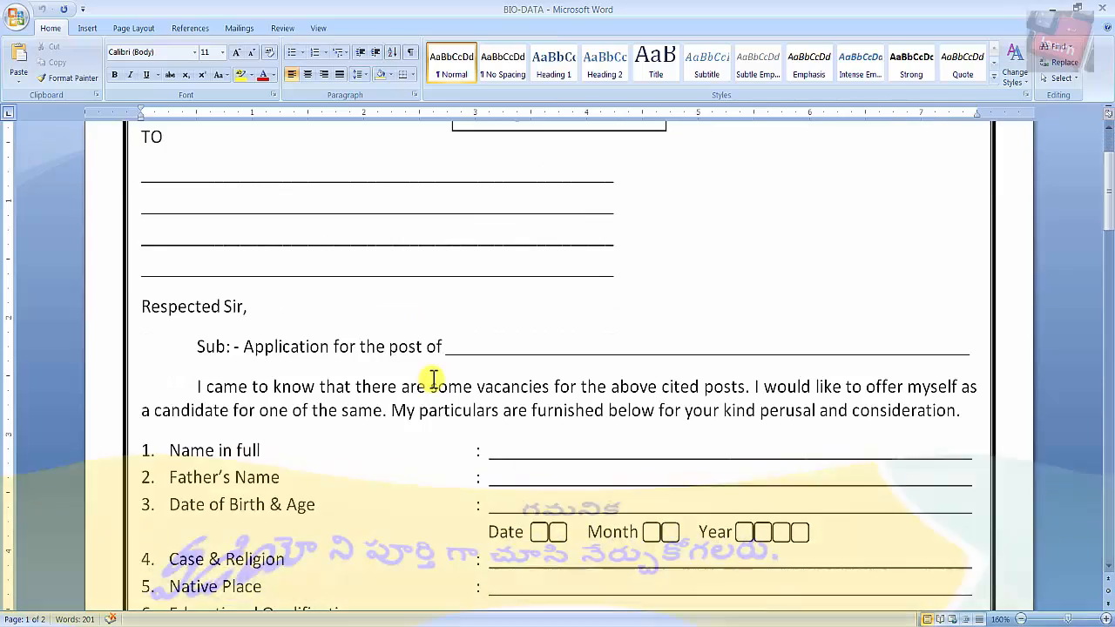
scroll(433, 378, "down", 3)
scroll(434, 378, "up", 3)
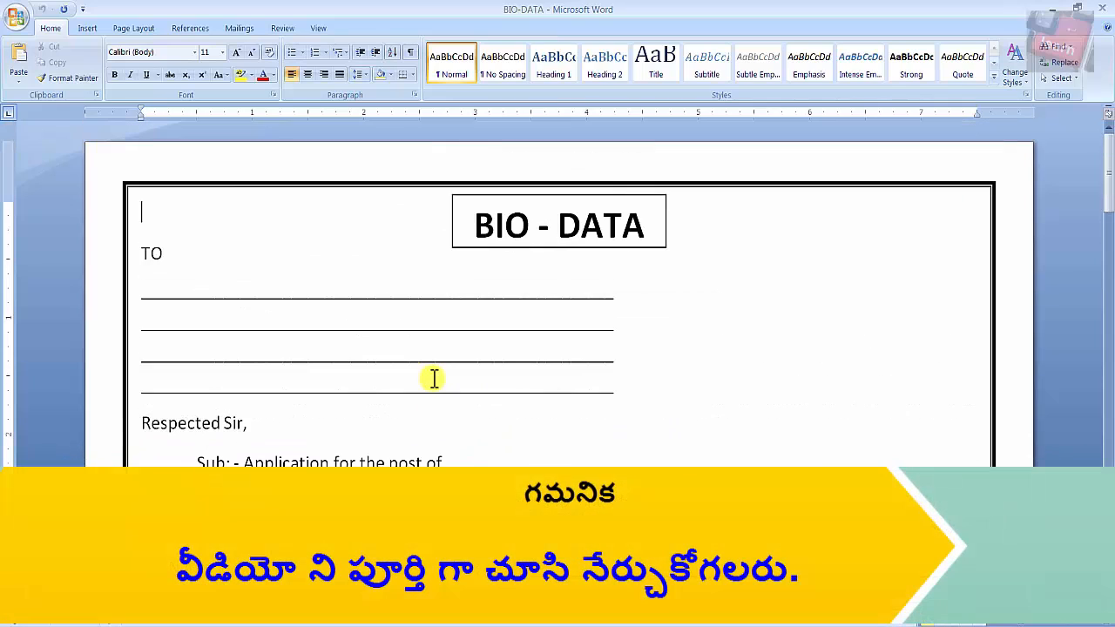
scroll(413, 363, "down", 3)
scroll(421, 392, "down", 7)
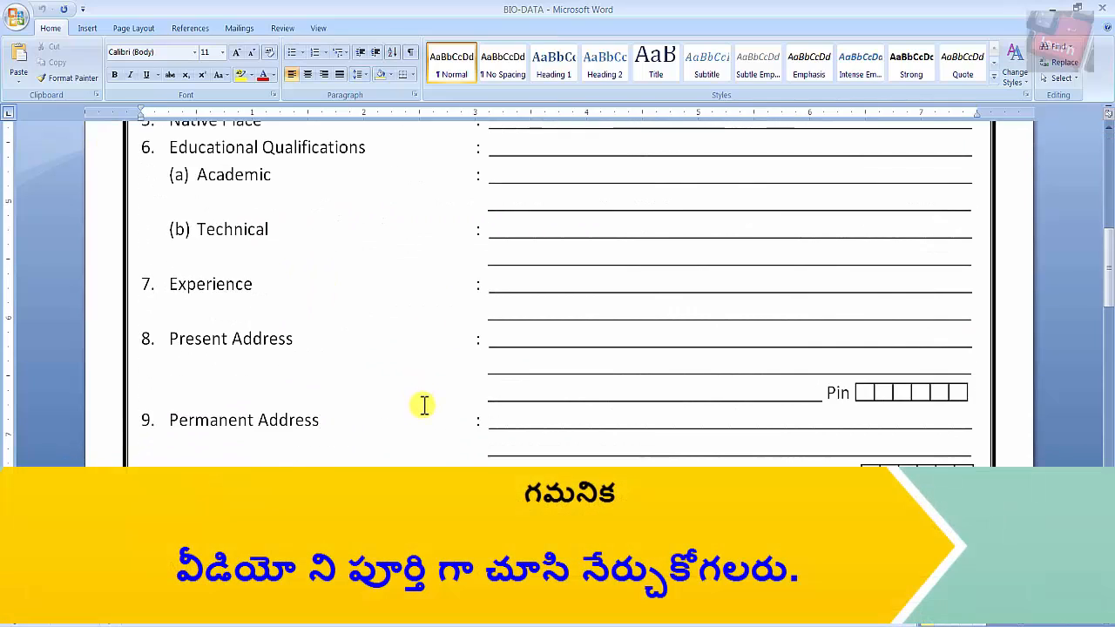
scroll(424, 395, "up", 1)
scroll(424, 401, "down", 4)
scroll(422, 403, "down", 3)
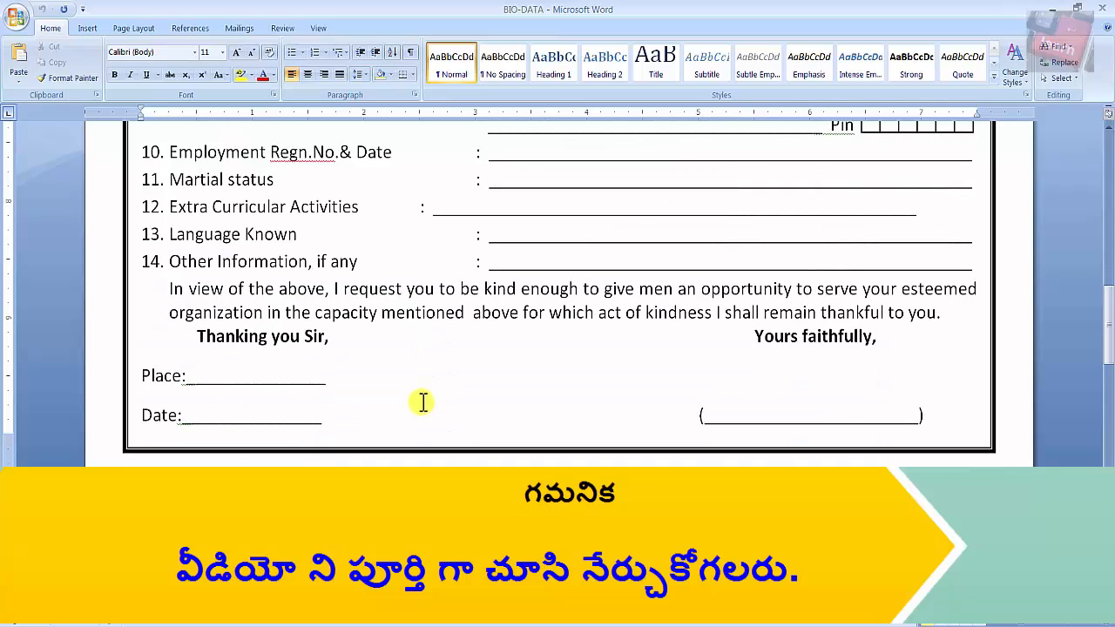
scroll(422, 402, "up", 15)
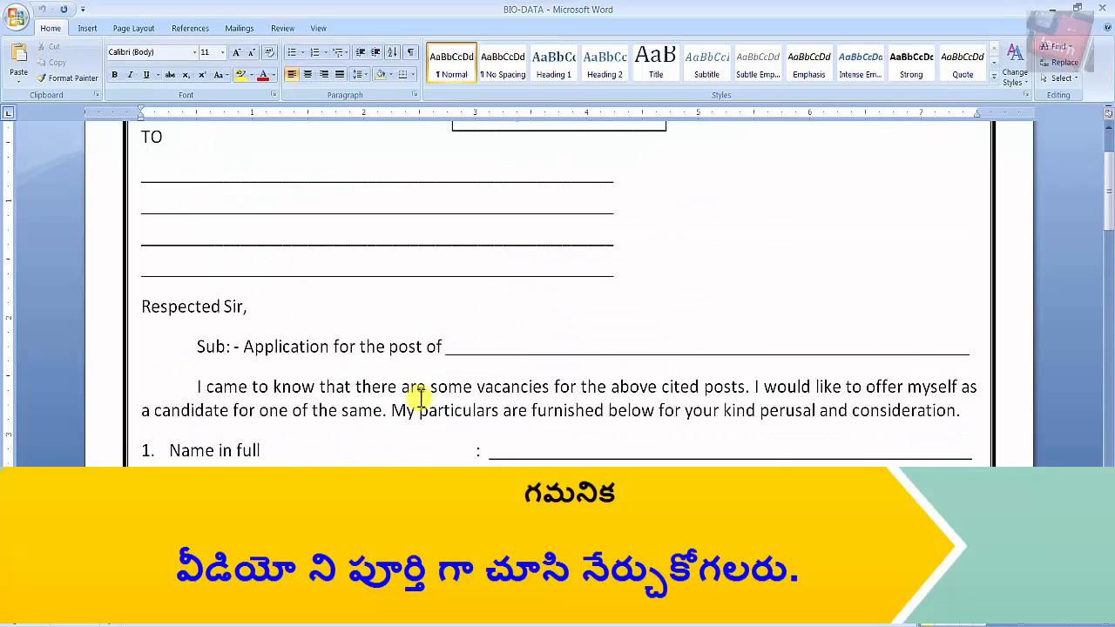
scroll(420, 396, "up", 1)
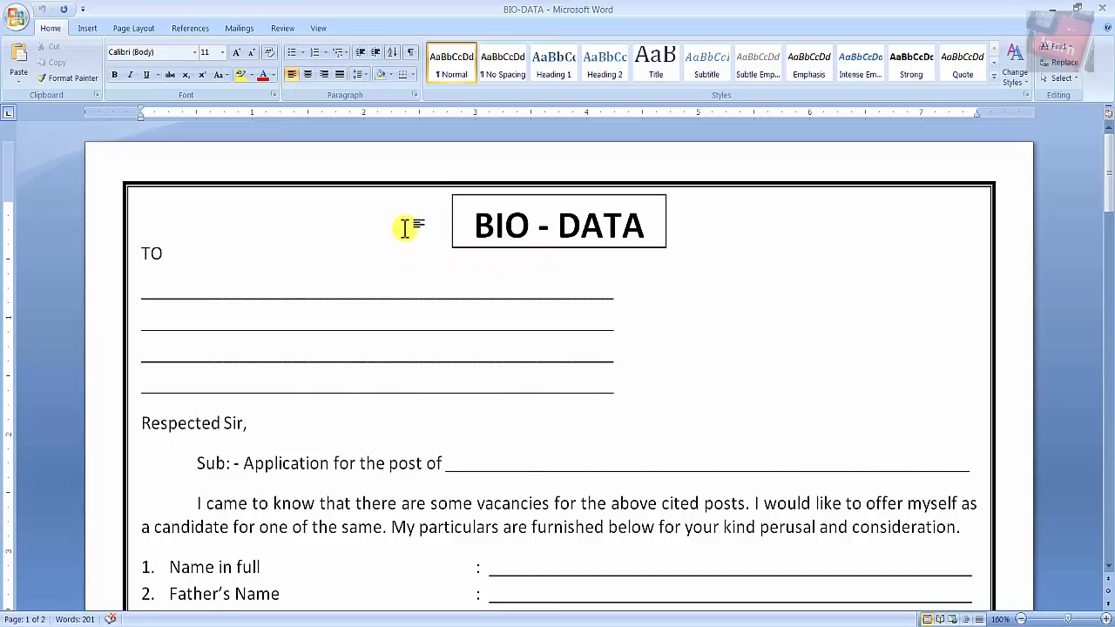
scroll(562, 427, "down", 3)
scroll(563, 427, "up", 3)
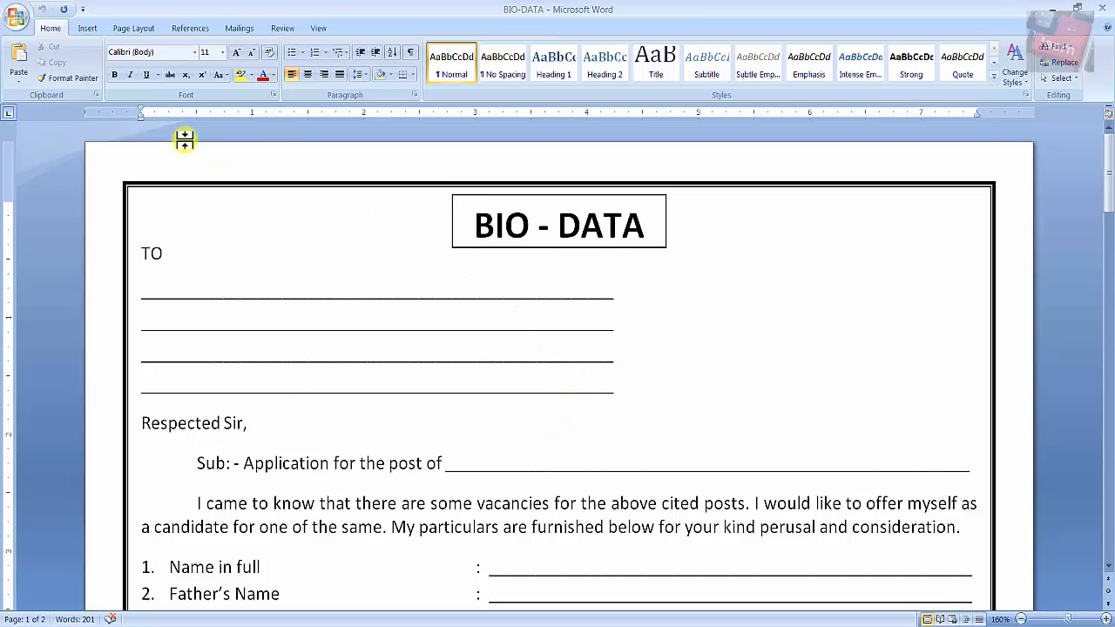
scroll(418, 383, "down", 1)
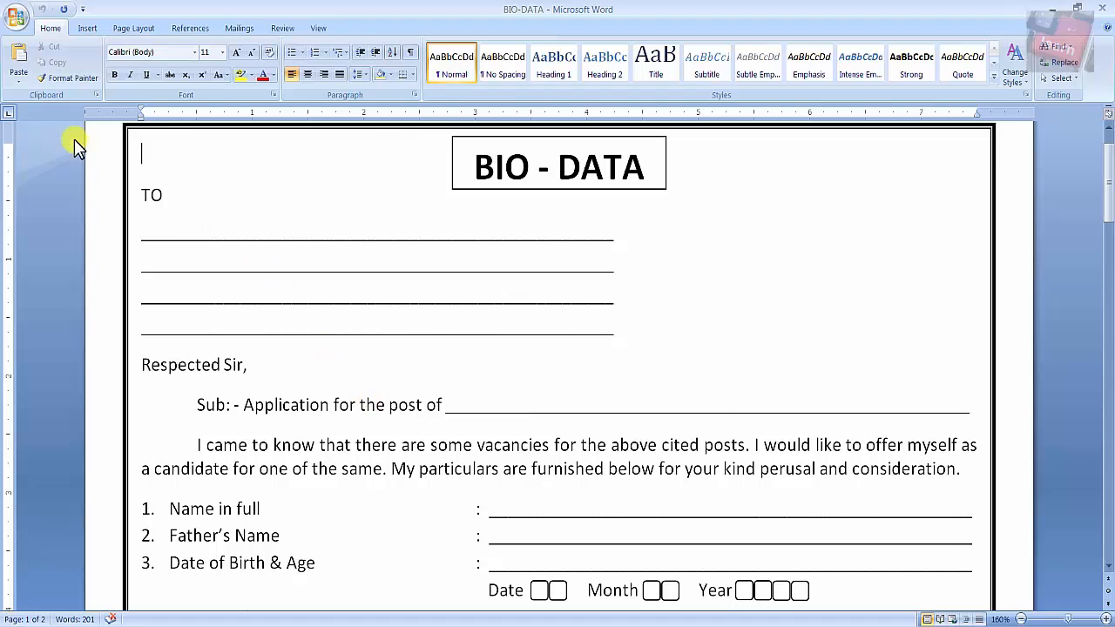
Create a new blank document
left_click(15, 19)
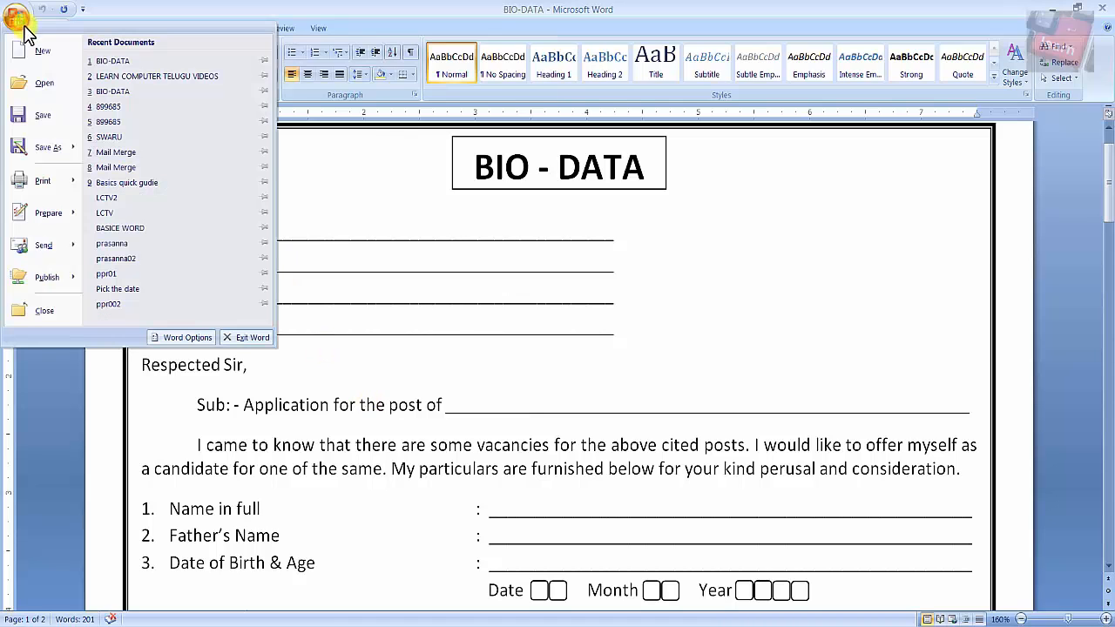
left_click(41, 52)
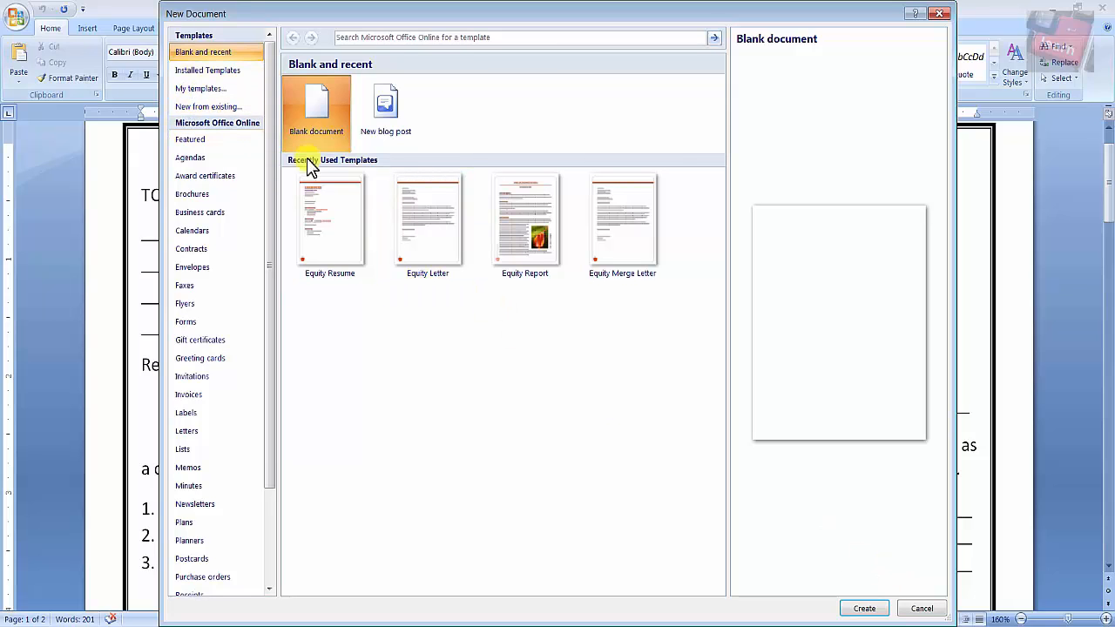
left_click(864, 608)
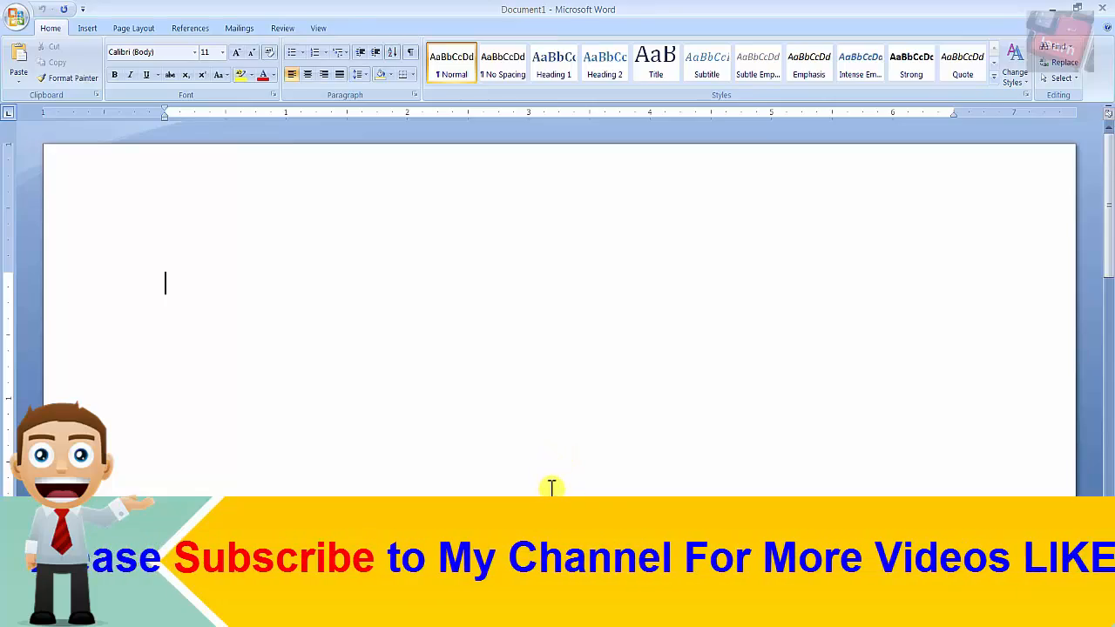
Review the sample BIO-DATA document once more from title to signature area, and return to the blank document
key("alt+Tab")
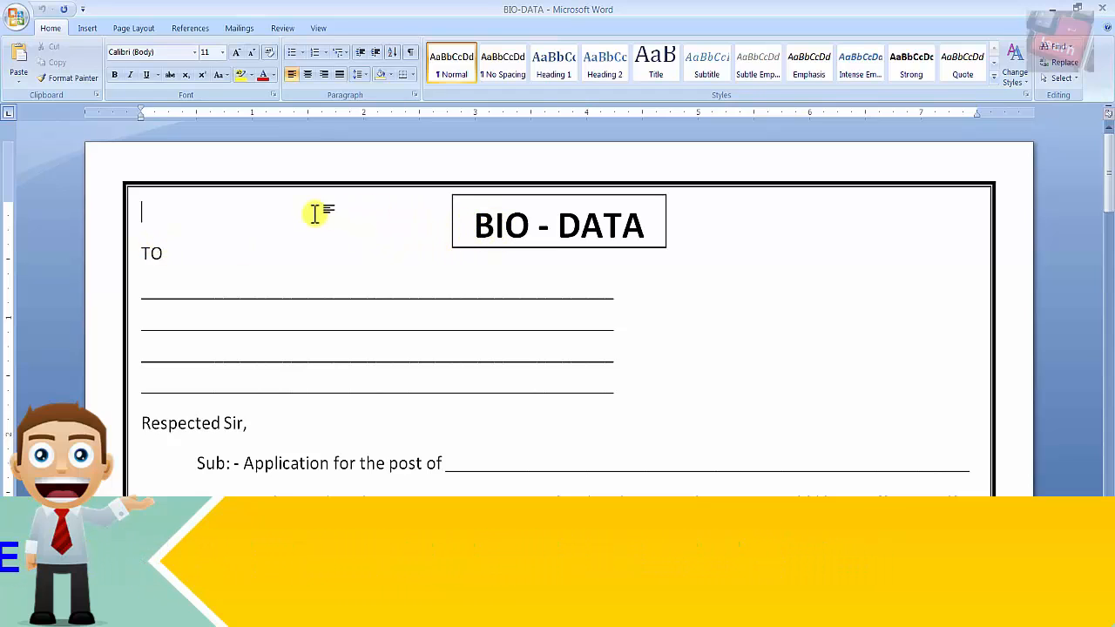
scroll(428, 324, "down", 8)
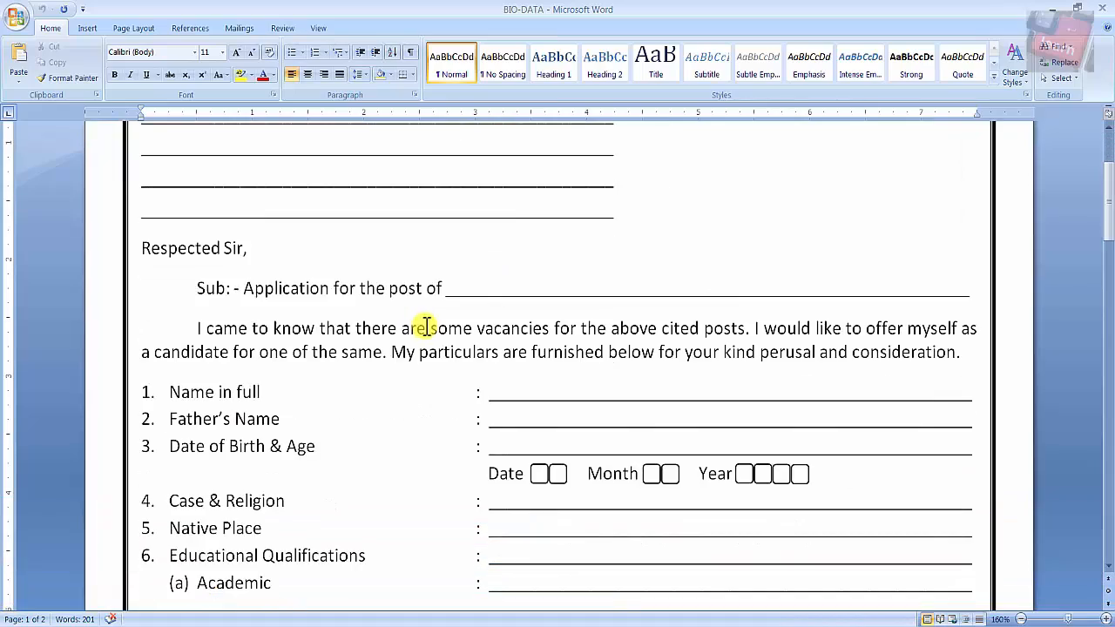
scroll(427, 326, "down", 10)
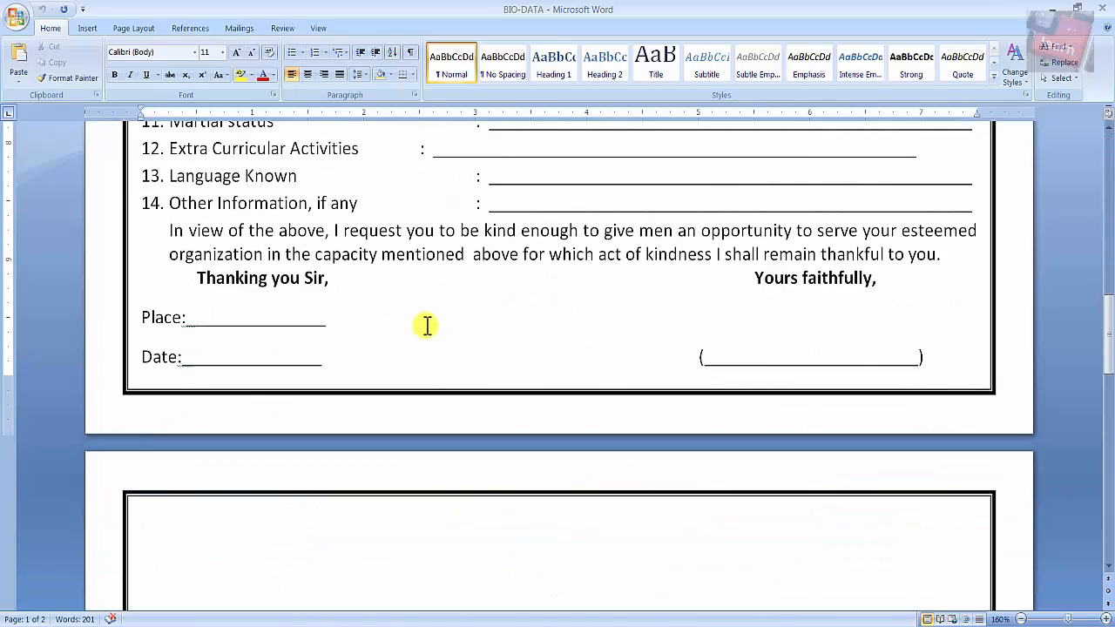
scroll(428, 326, "up", 18)
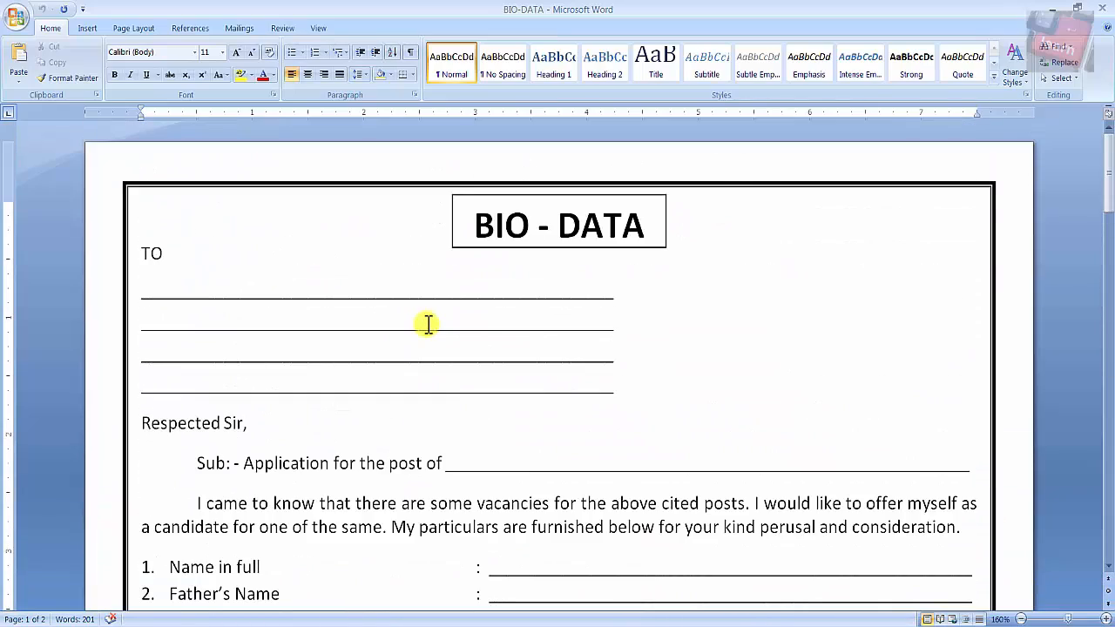
scroll(428, 323, "down", 8)
scroll(427, 324, "up", 8)
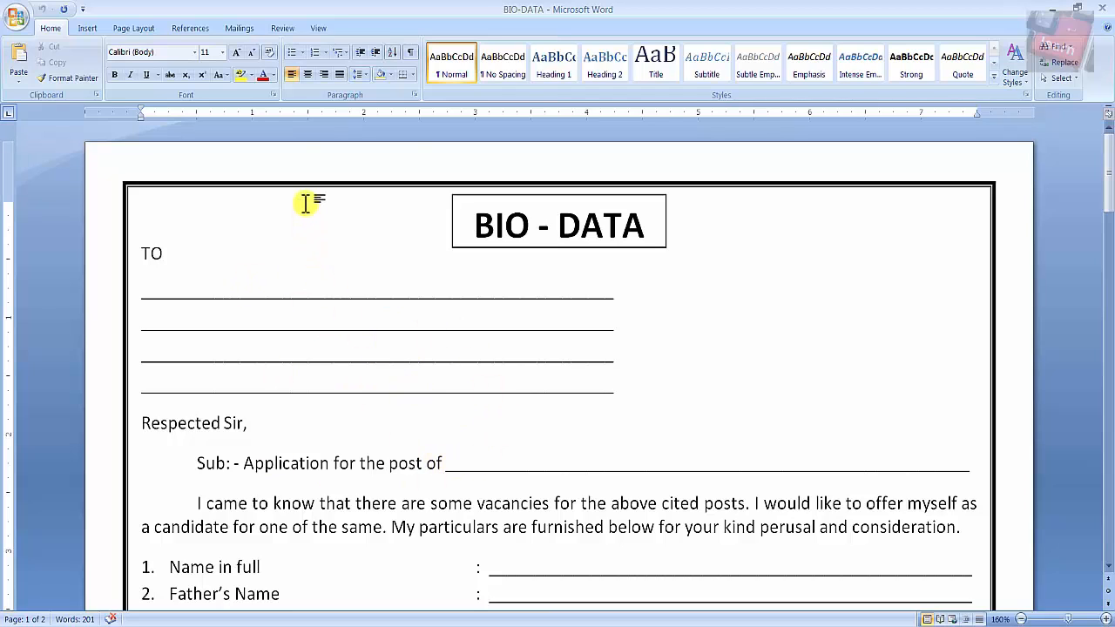
key("ctrl+n")
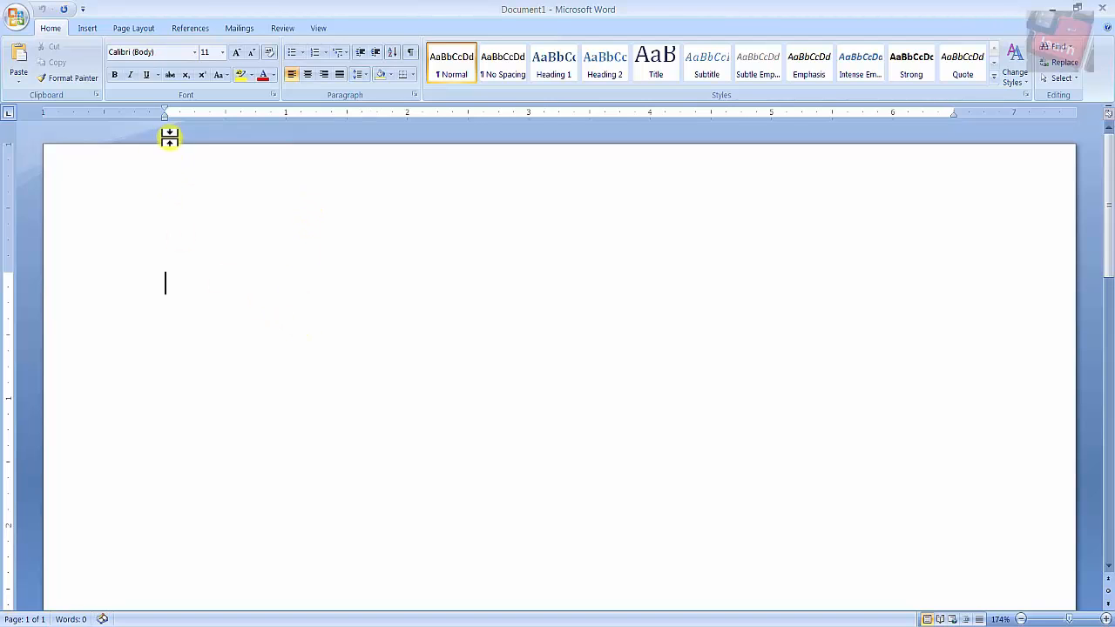
Apply a Box page border with a thick-and-thin double line style, 2 ¼ pt wide, to the whole document
left_click(133, 28)
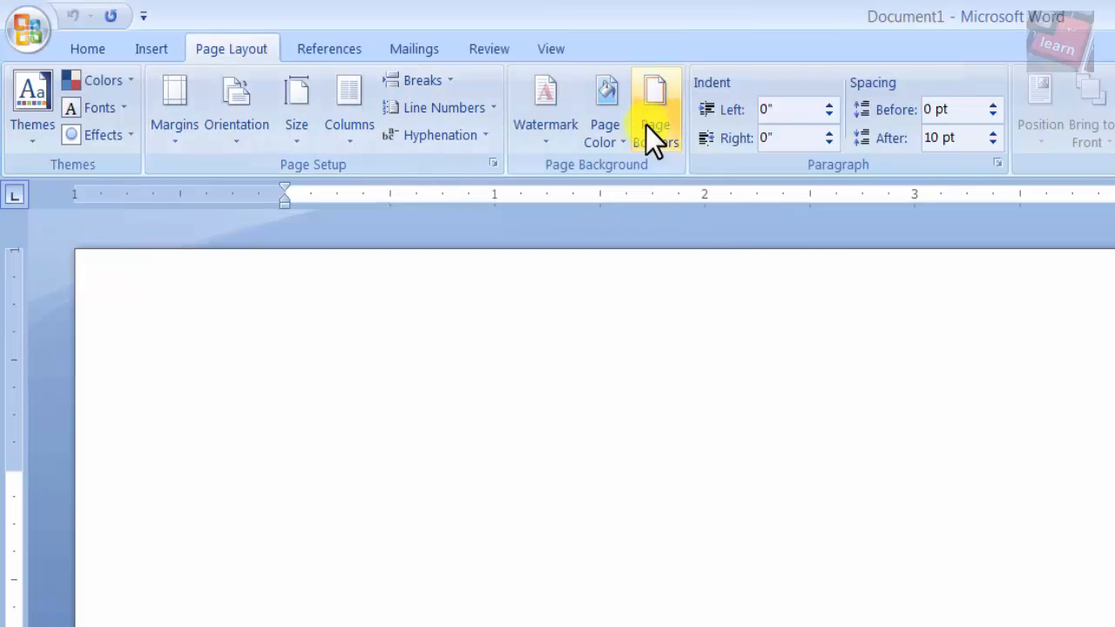
left_click(649, 127)
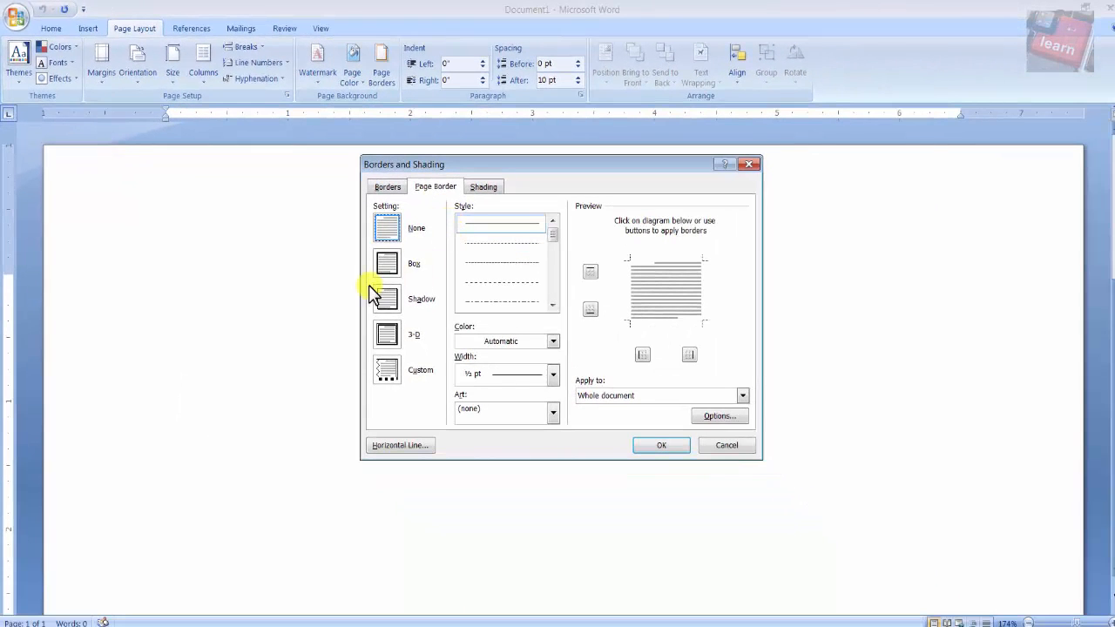
left_click(389, 264)
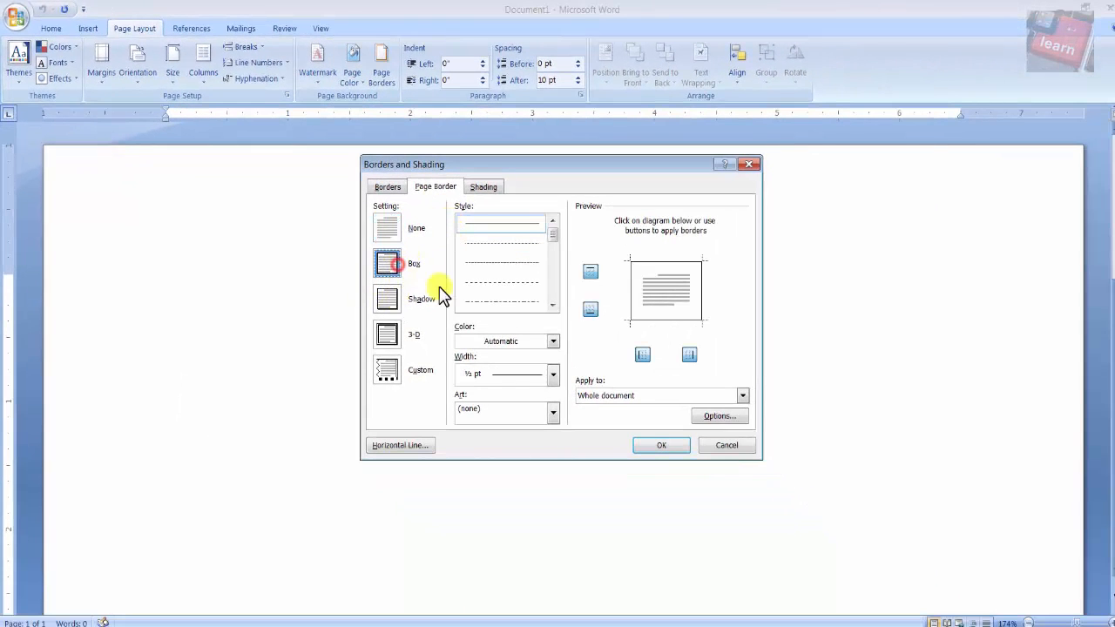
left_click_drag(552, 236, 556, 272)
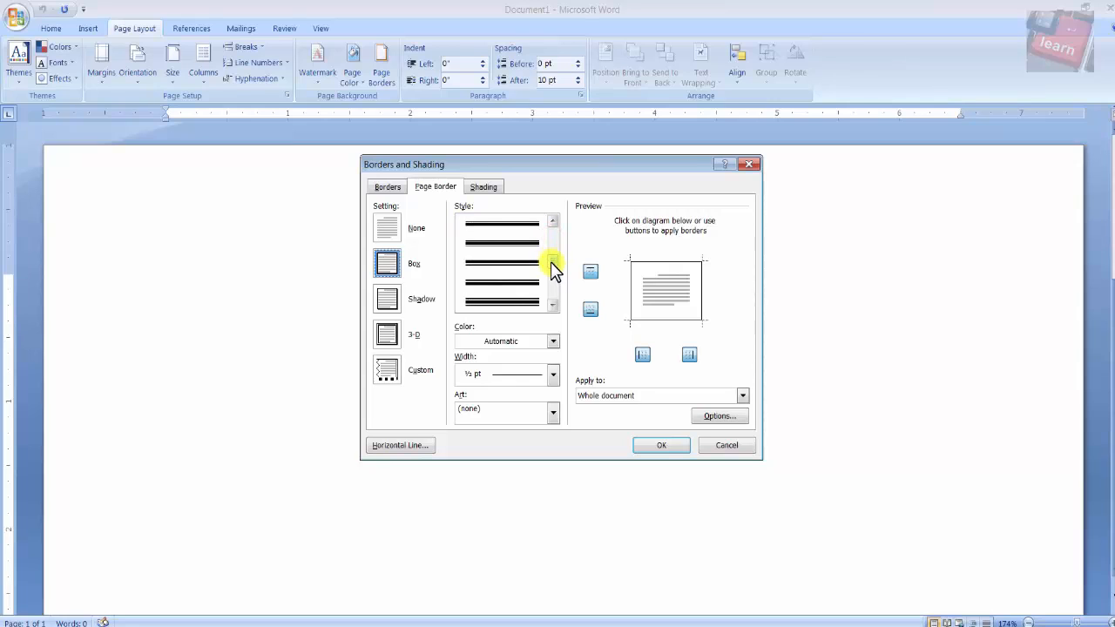
left_click(502, 264)
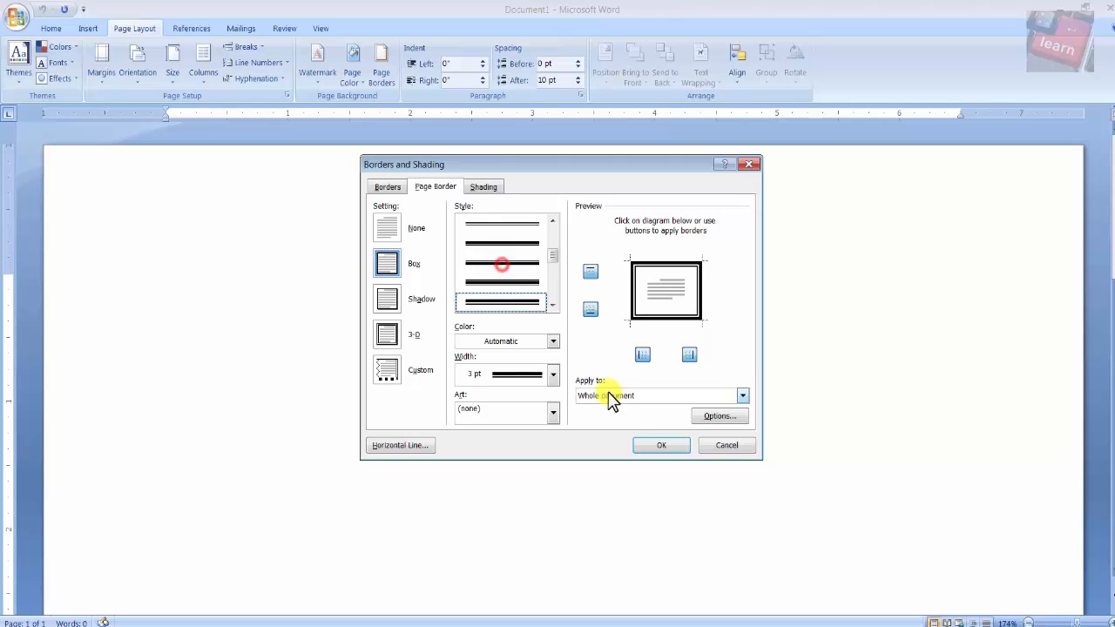
left_click(553, 375)
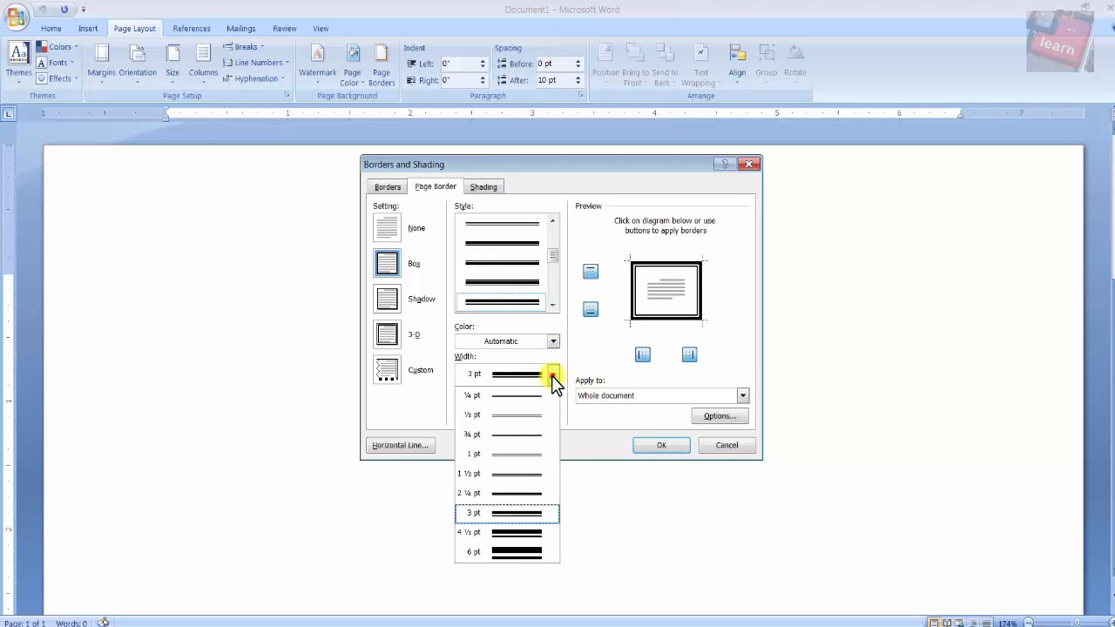
left_click(504, 492)
left_click(662, 445)
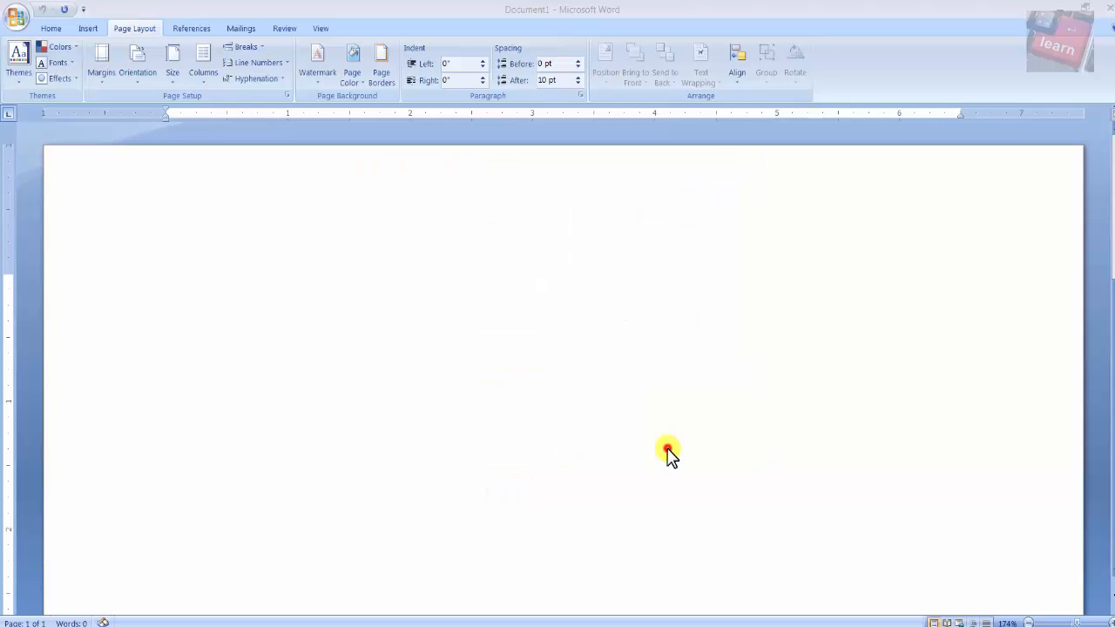
scroll(645, 440, "down", 15)
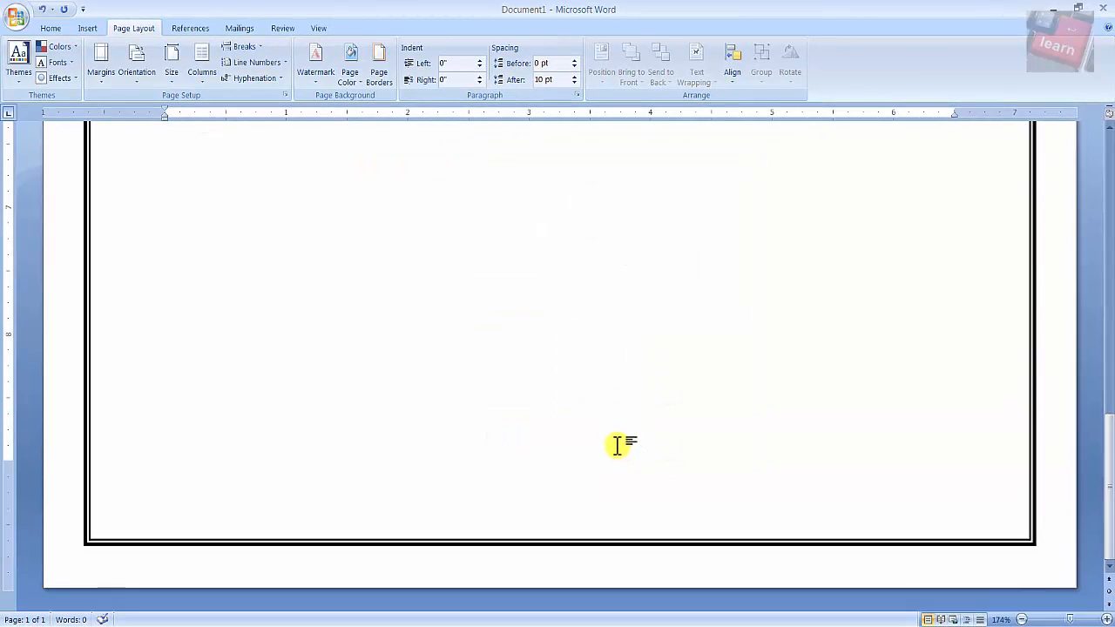
scroll(616, 445, "up", 15)
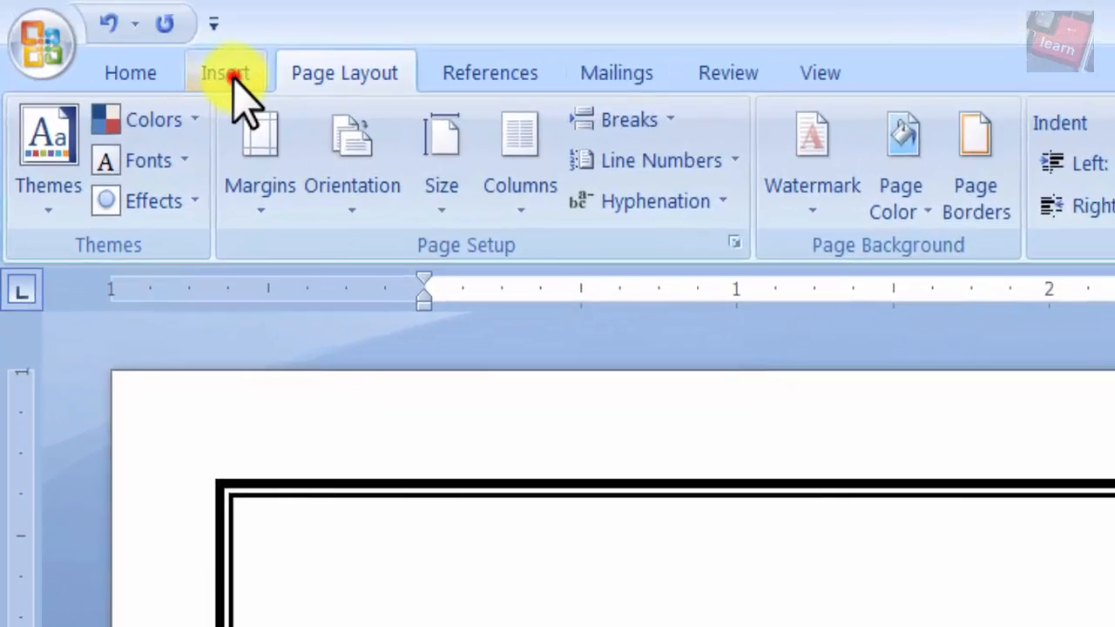
Draw a text box about 1.94" wide and 0.46" high at the page's top centre, containing the centred text BIO-DATA
left_click(87, 28)
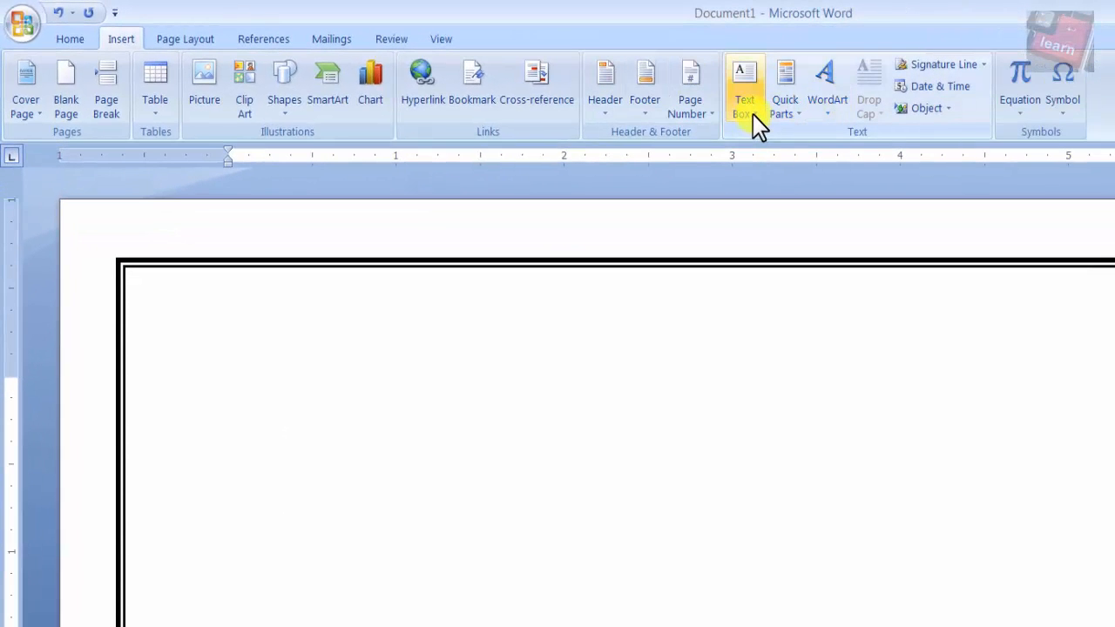
left_click(752, 114)
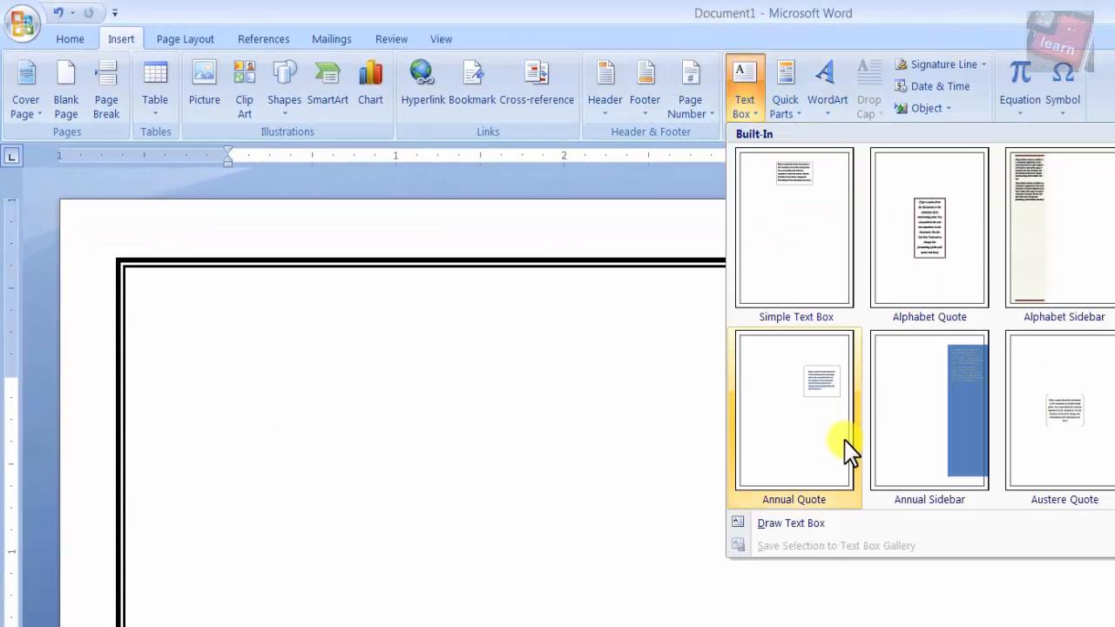
left_click(788, 524)
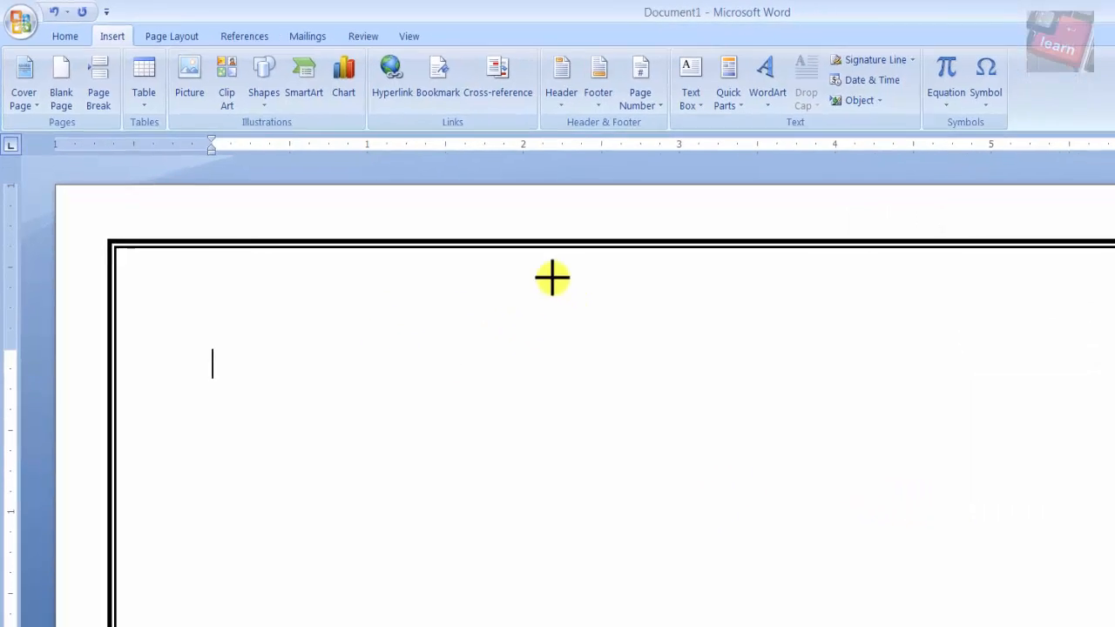
left_click_drag(556, 265, 830, 335)
left_click_drag(651, 263, 681, 258)
left_click_drag(678, 265, 674, 266)
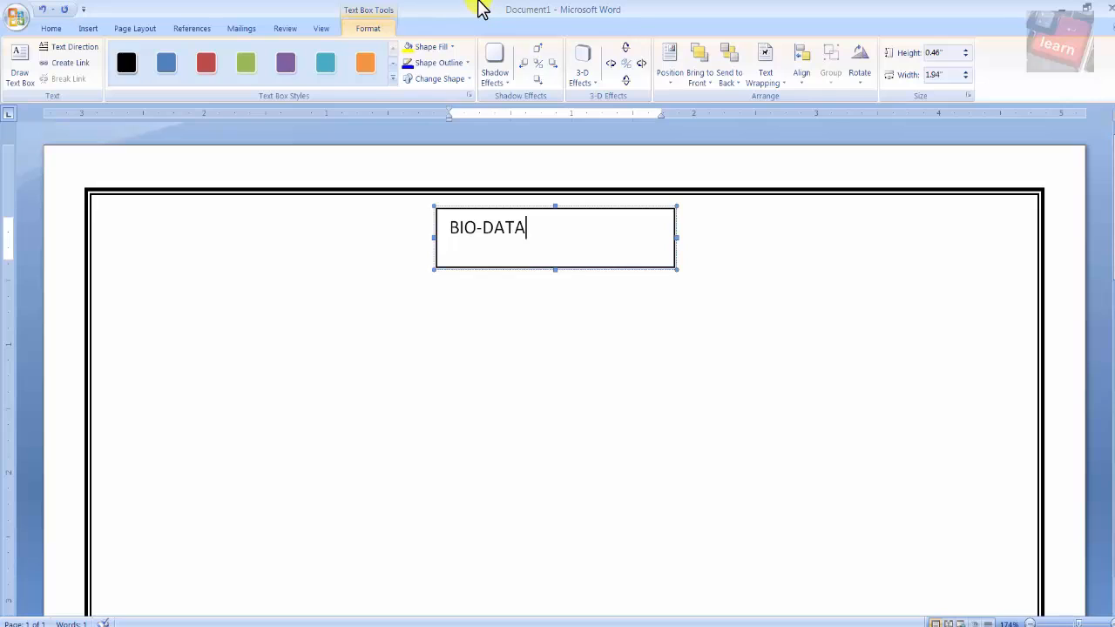
key("ctrl+e")
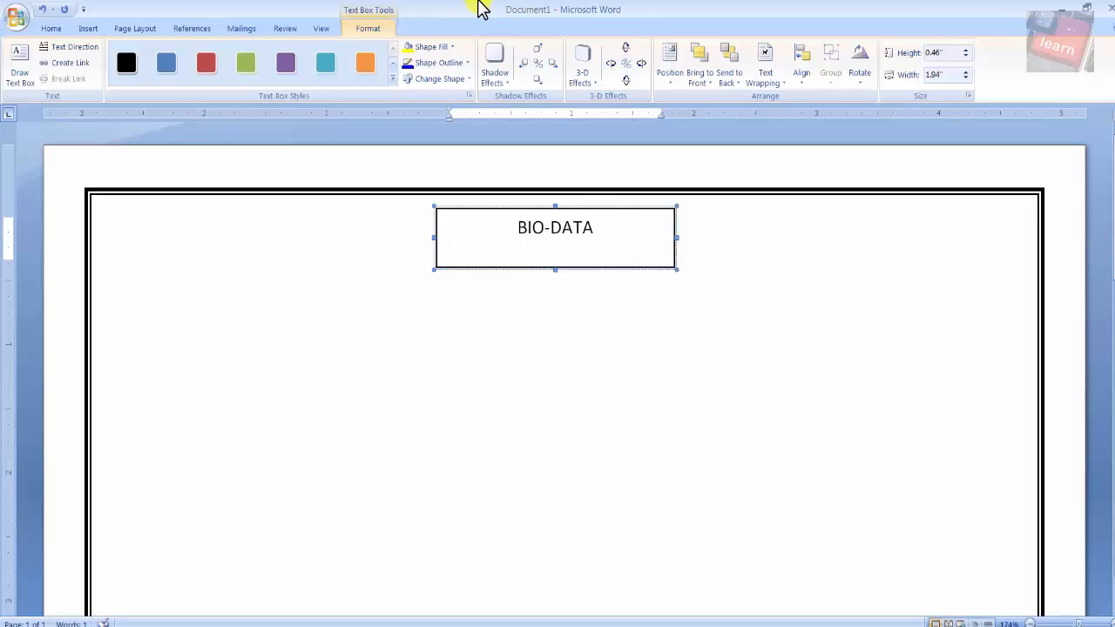
Enlarge the BIO-DATA title text by about 12 points so it fills its text box, and make it bold
key("ctrl+a")
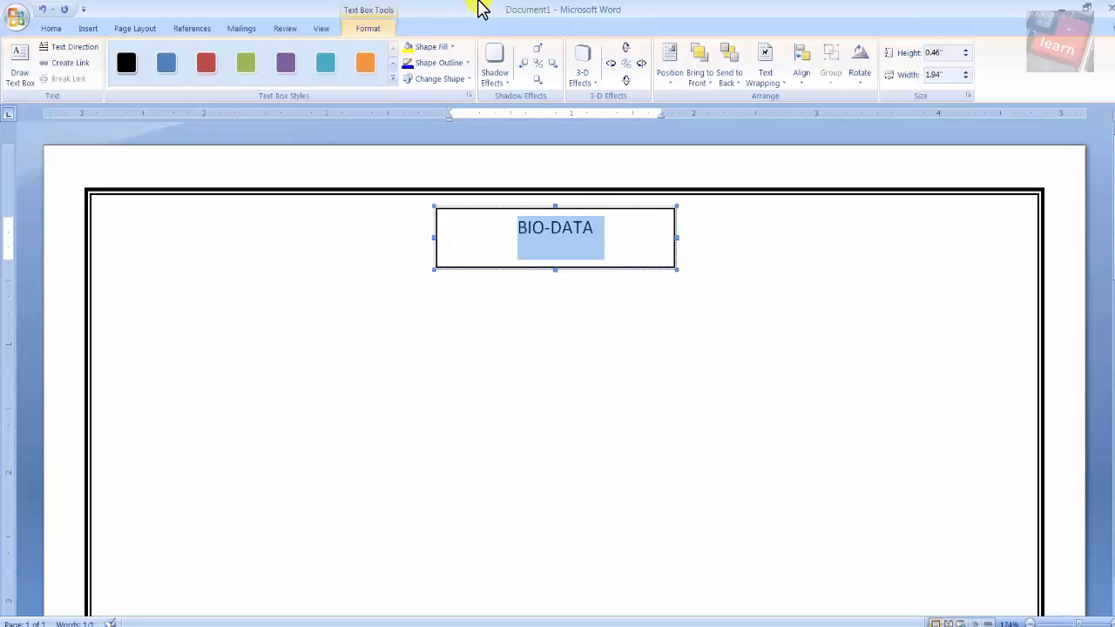
key("ctrl+bracketright")
key("ctrl+bracketright")
key("ctrl+bracketright")
key("ctrl+bracketright")
key("ctrl+bracketright")
key("ctrl+bracketright")
key("ctrl+bracketright")
key("ctrl+bracketright")
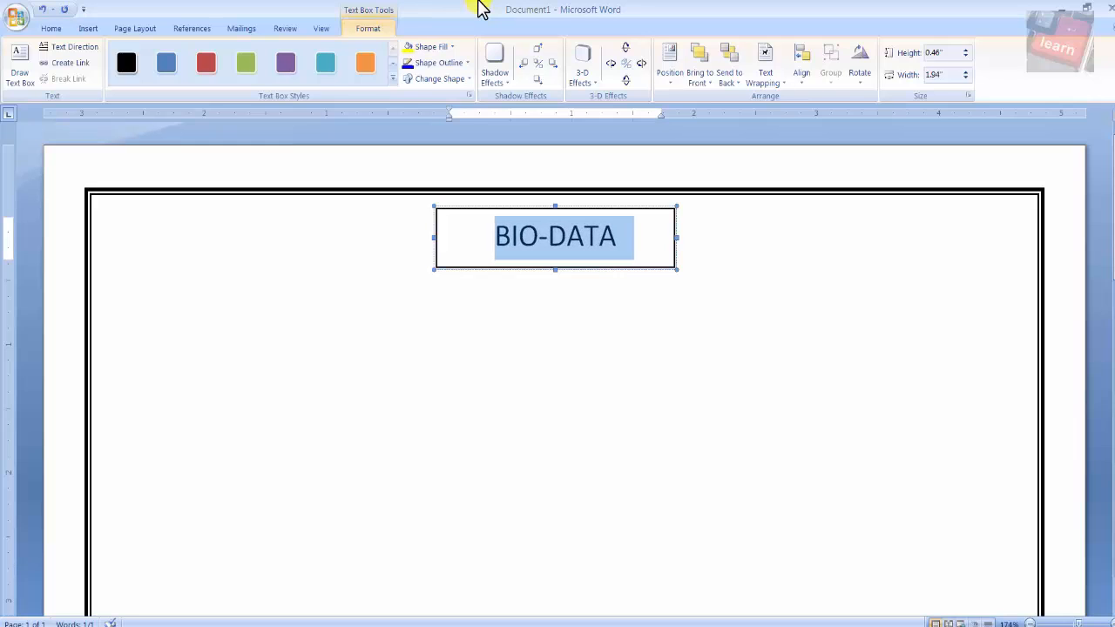
key("ctrl+bracketright")
key("ctrl+bracketright")
key("ctrl+bracketright")
key("ctrl+bracketright")
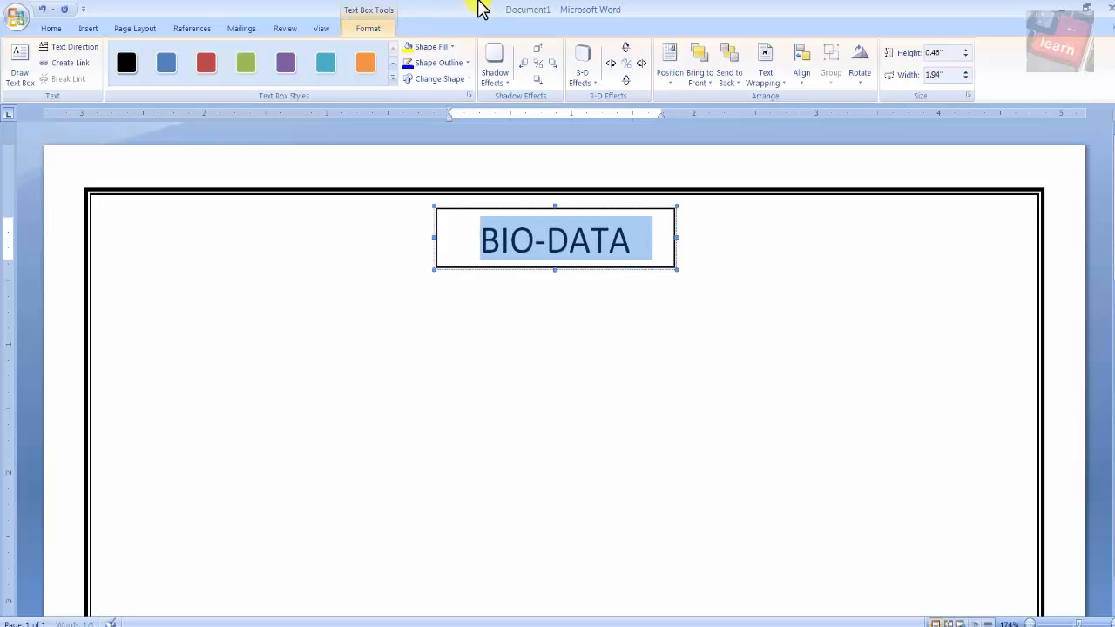
key("ctrl+b")
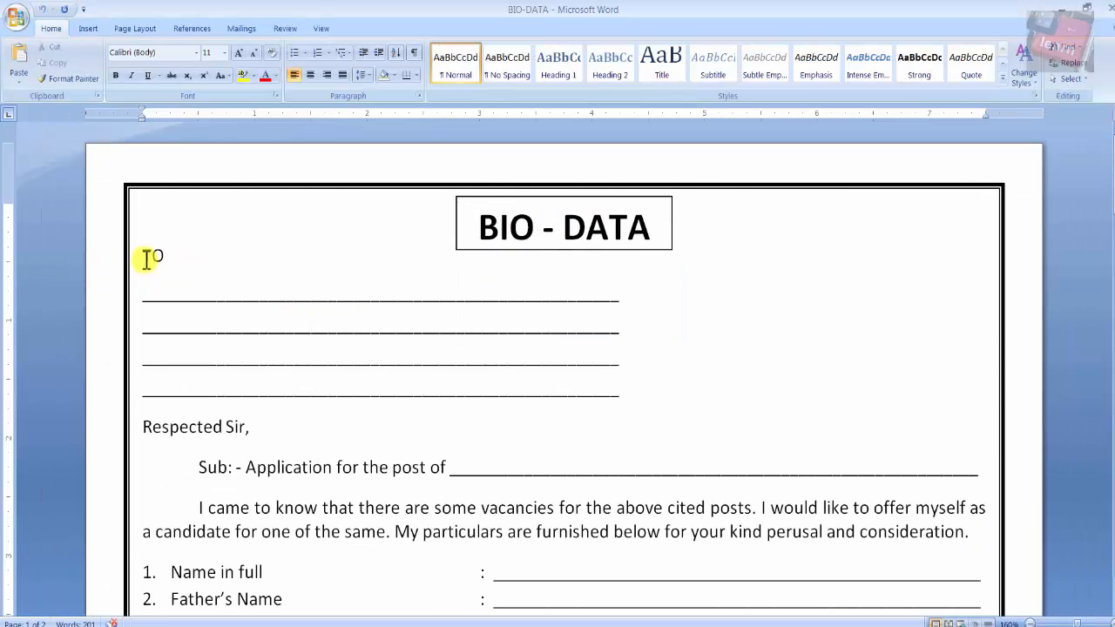
Review the TO line and the four blank address lines in the sample BIO-DATA document, and return to the new document
left_click_drag(148, 258, 154, 282)
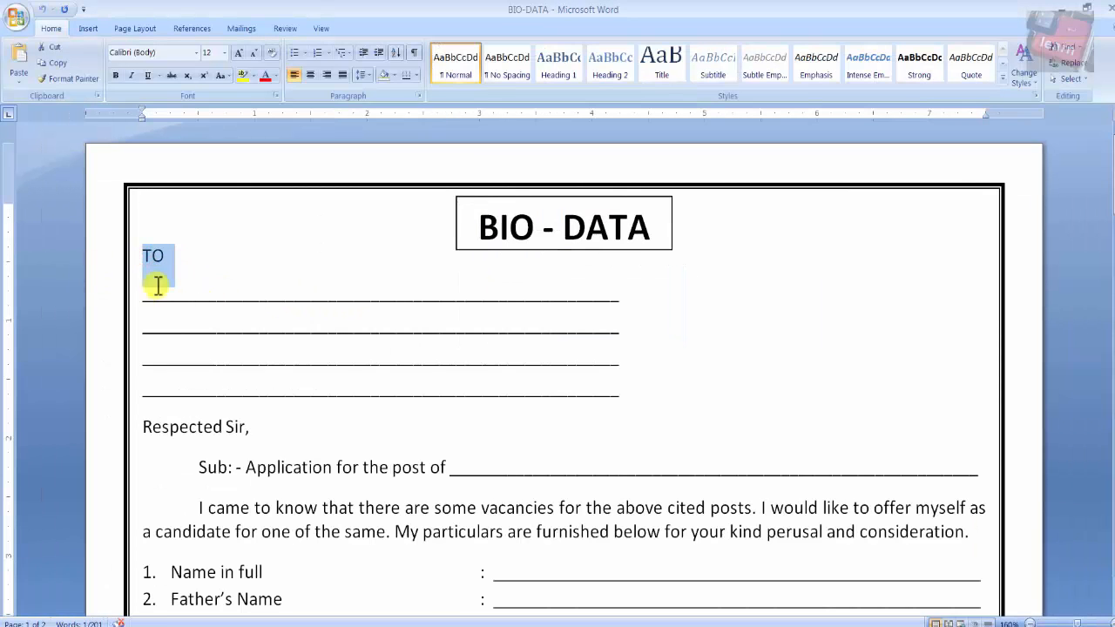
left_click(143, 298)
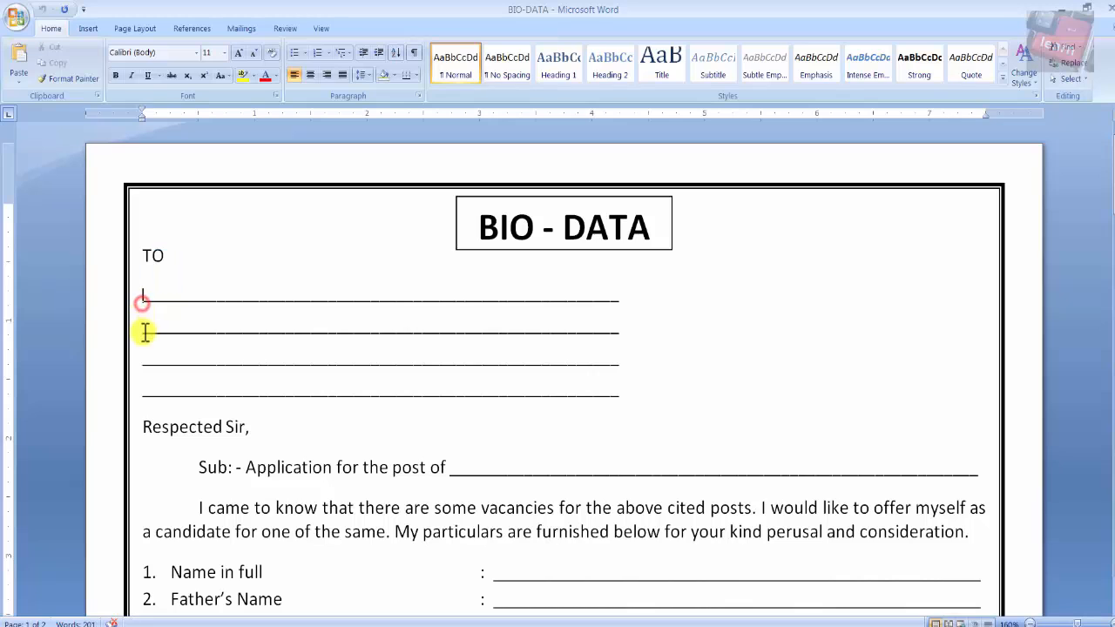
left_click(143, 328)
left_click(143, 356)
left_click(143, 383)
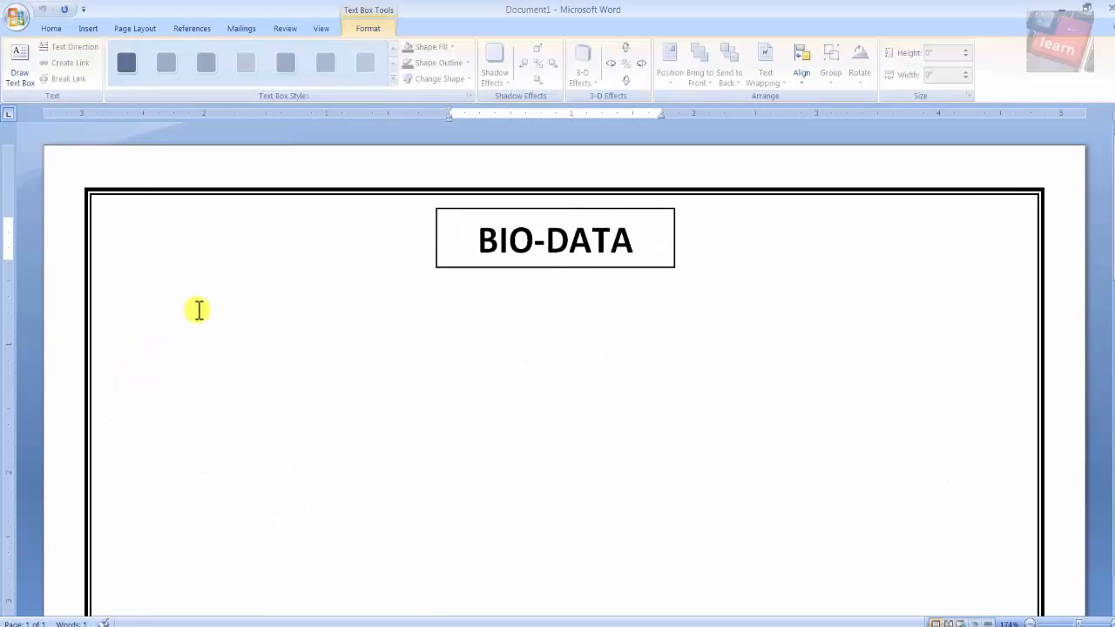
Enter "TO," below the title with an underscore line about 3.1" long beneath it, undoing the automatic full-width border
key("ctrl+a")
left_click(115, 262)
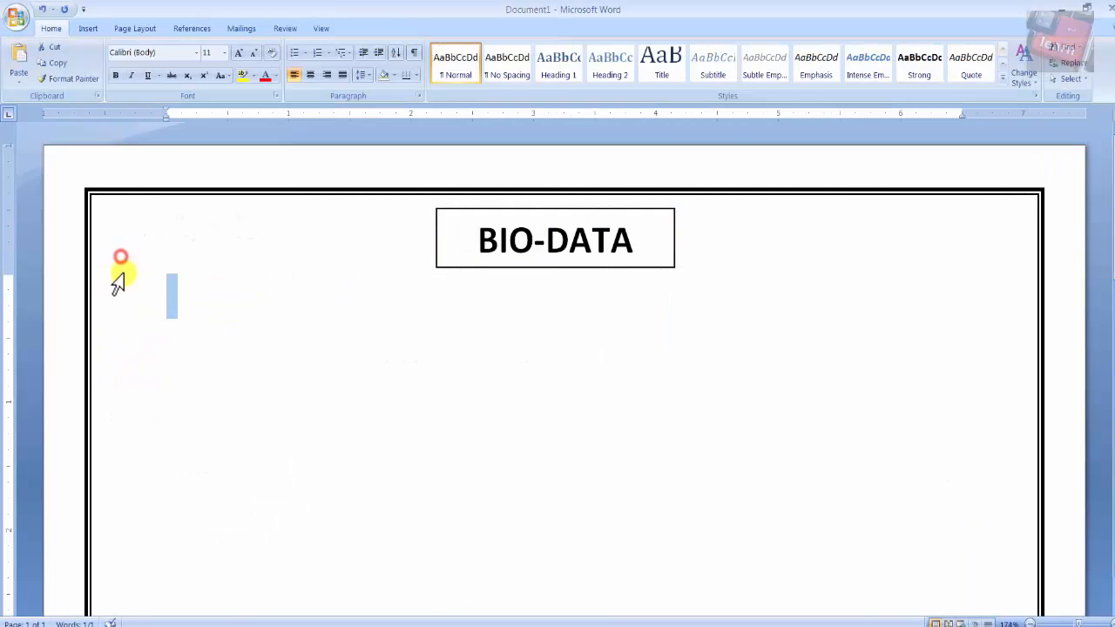
left_click(169, 296)
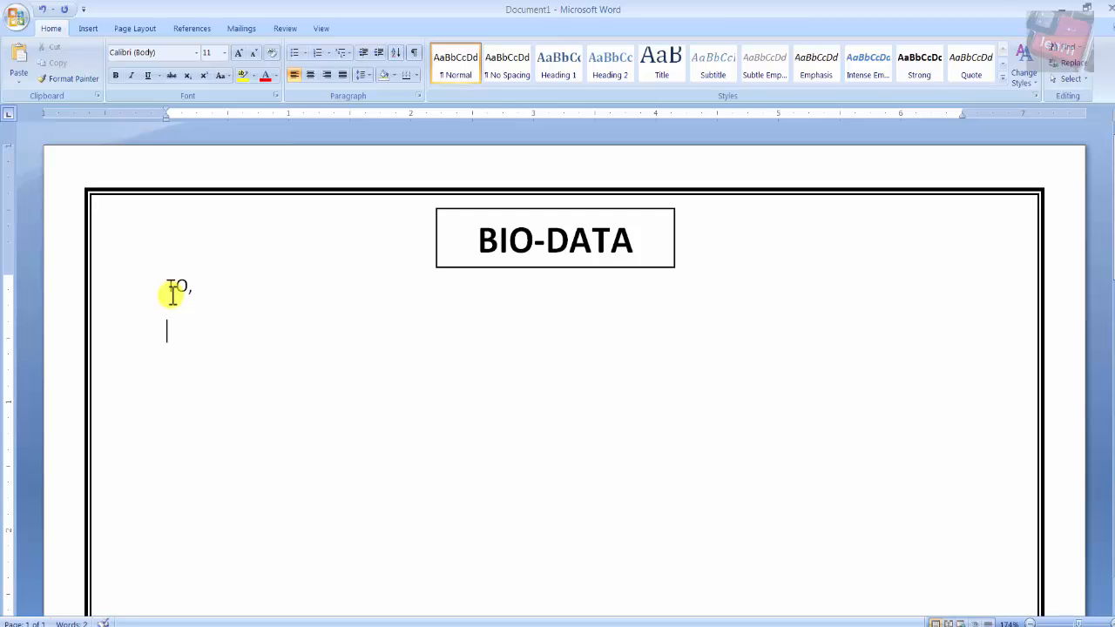
key("shift+minus")
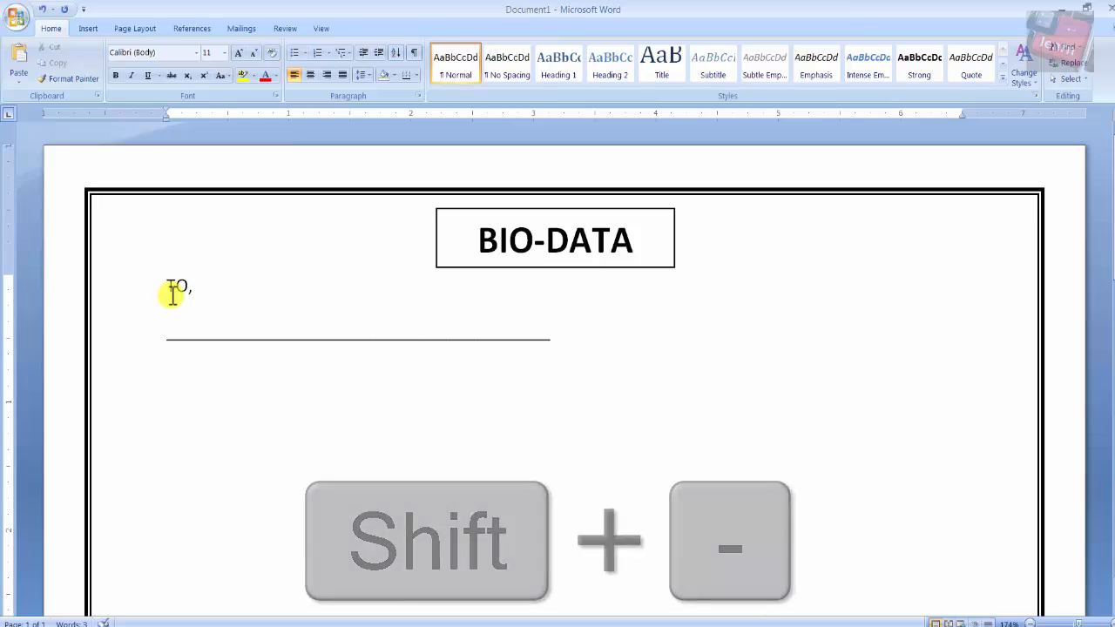
key("Return")
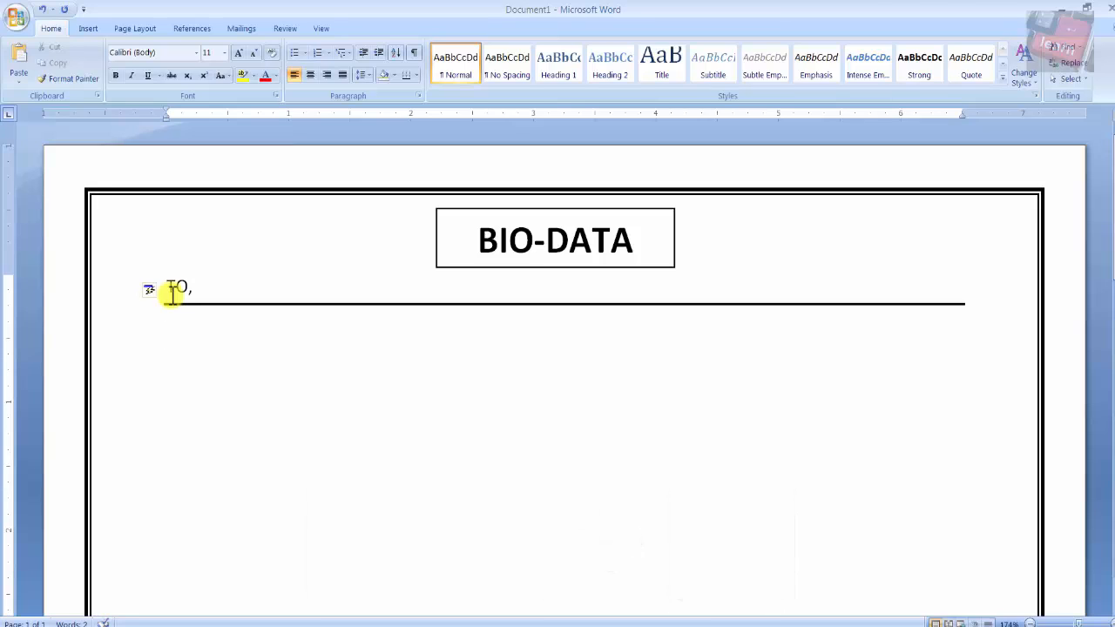
key("ctrl+z")
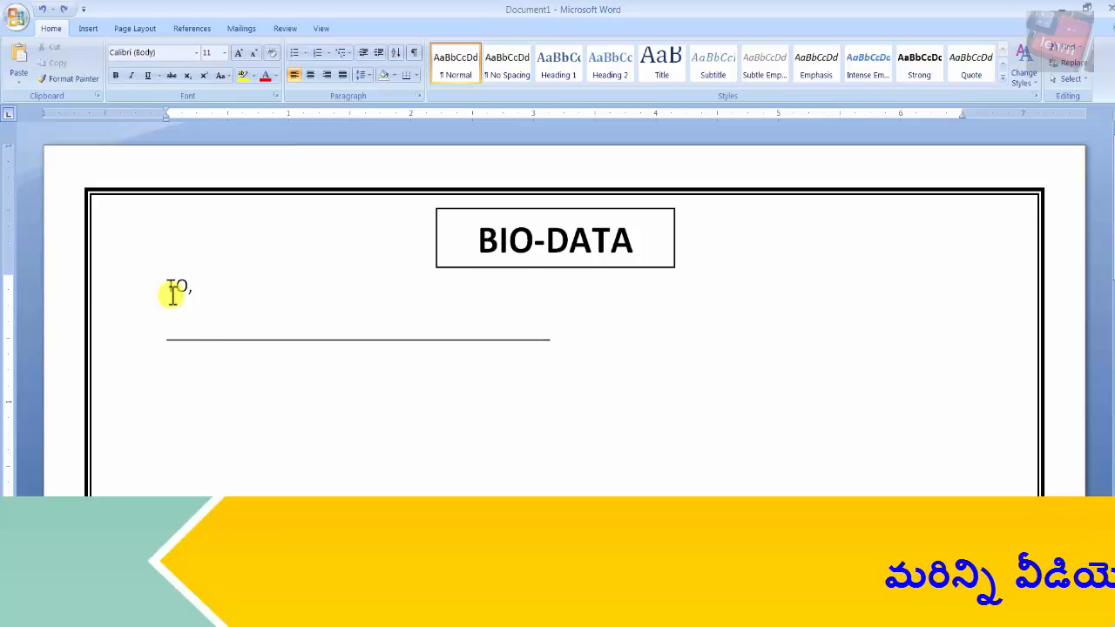
Draw a straight line shape about 3.1" long just below the underscore line and compare the two lines by selecting each
left_click(88, 28)
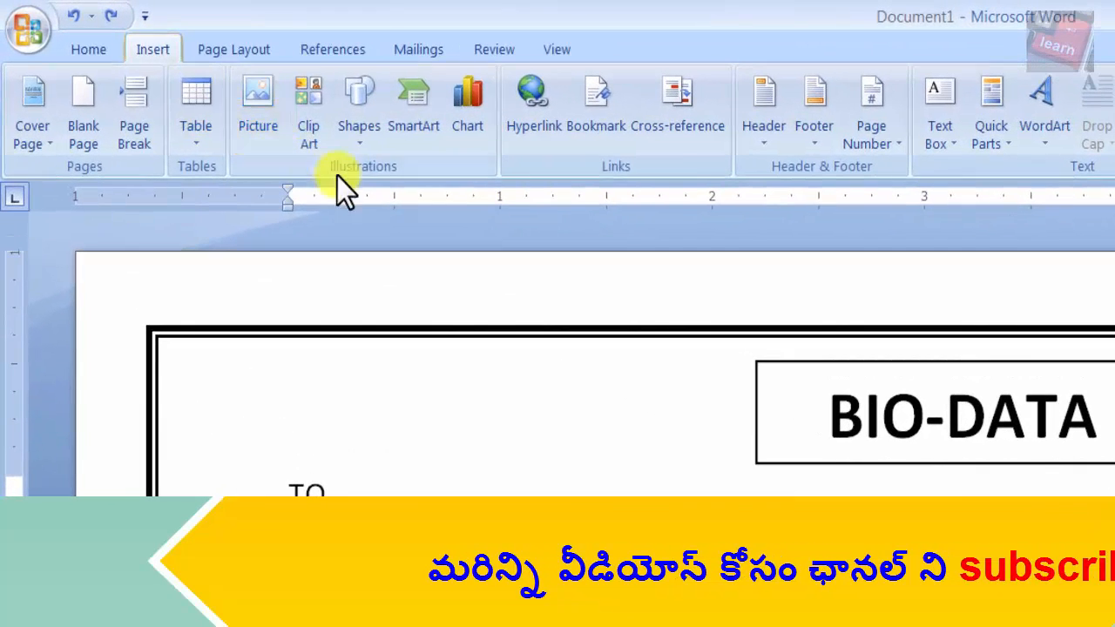
left_click(203, 79)
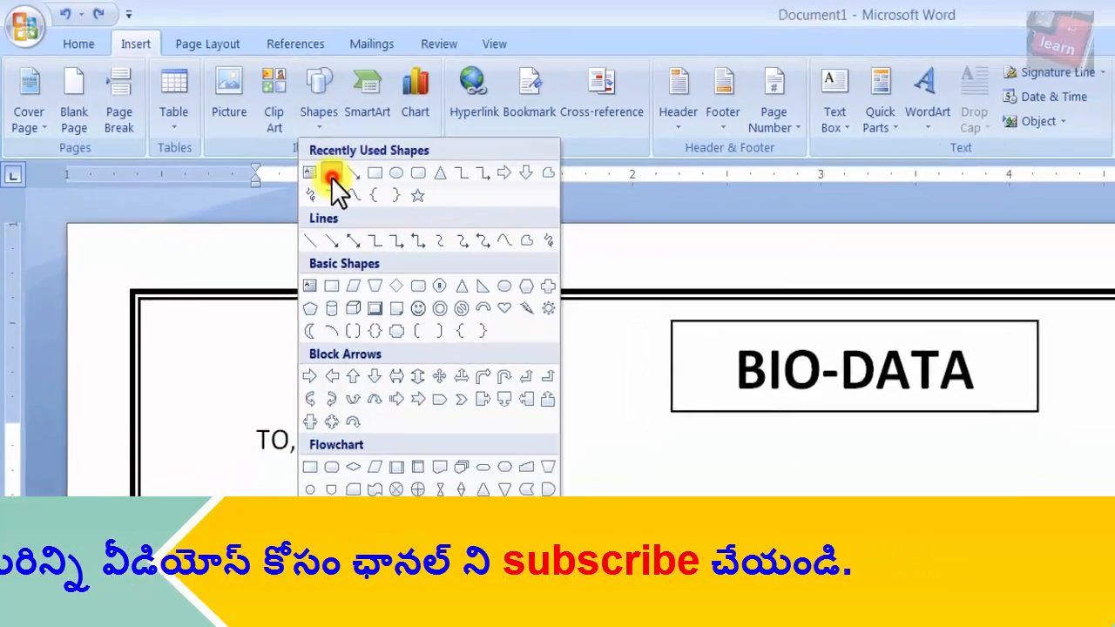
left_click(373, 194)
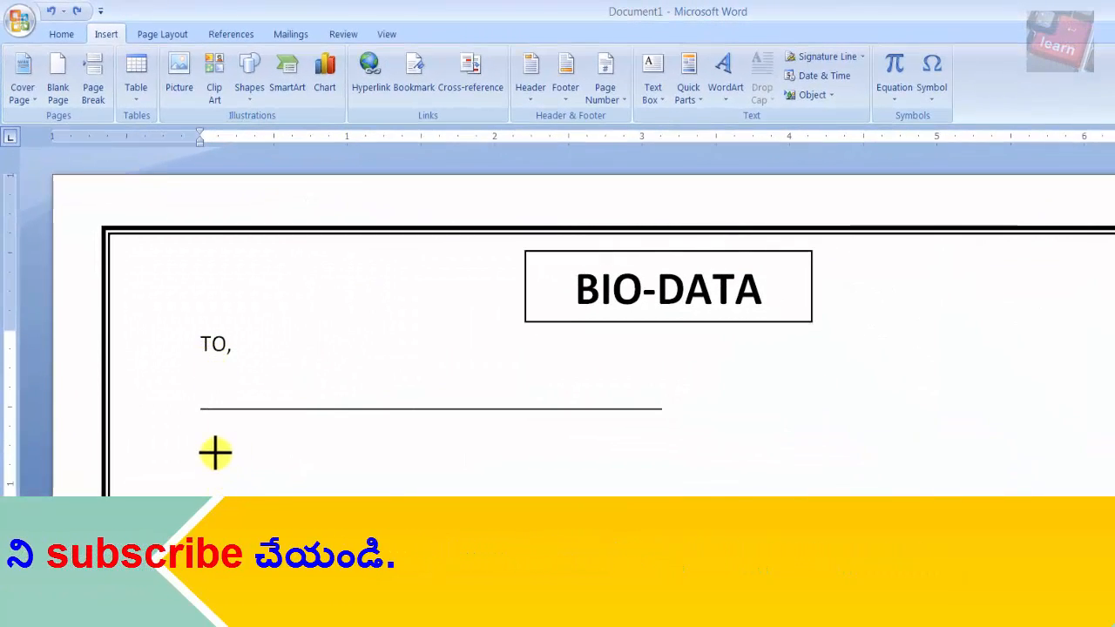
mouse_move(206, 448)
left_mouse_down()
mouse_move(455, 473)
mouse_move(662, 473)
left_mouse_up()
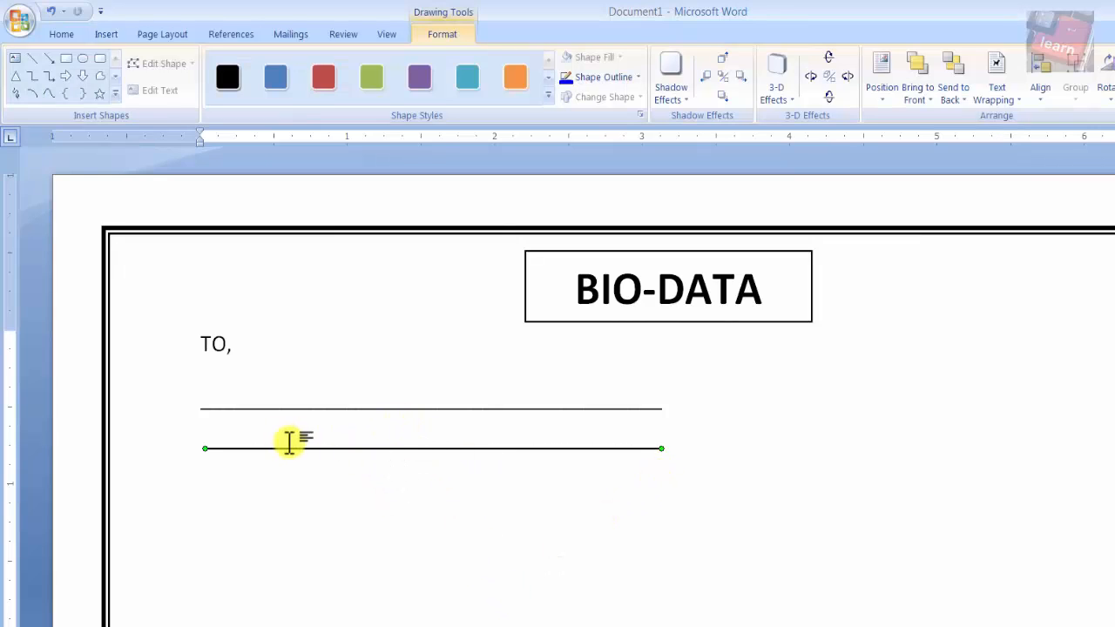
left_click(266, 408)
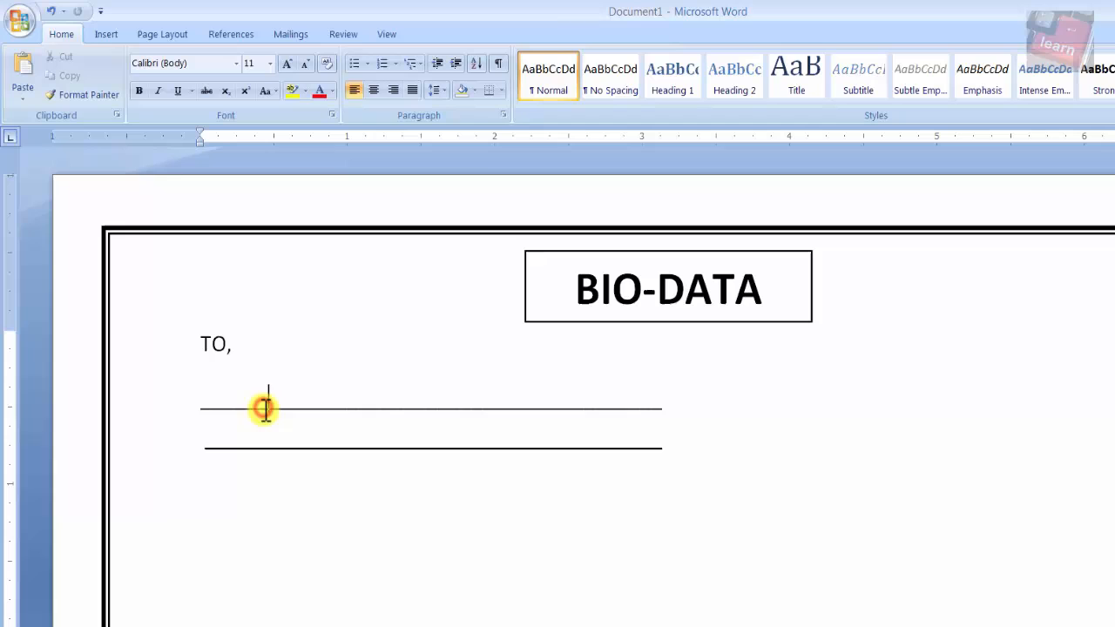
left_click(289, 448)
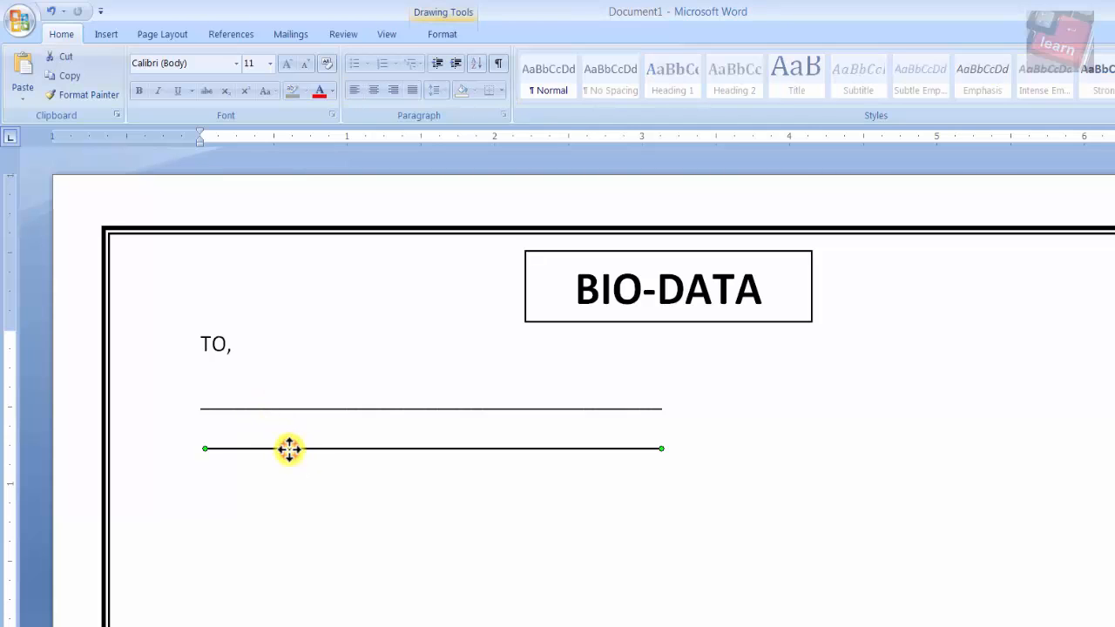
left_click(280, 408)
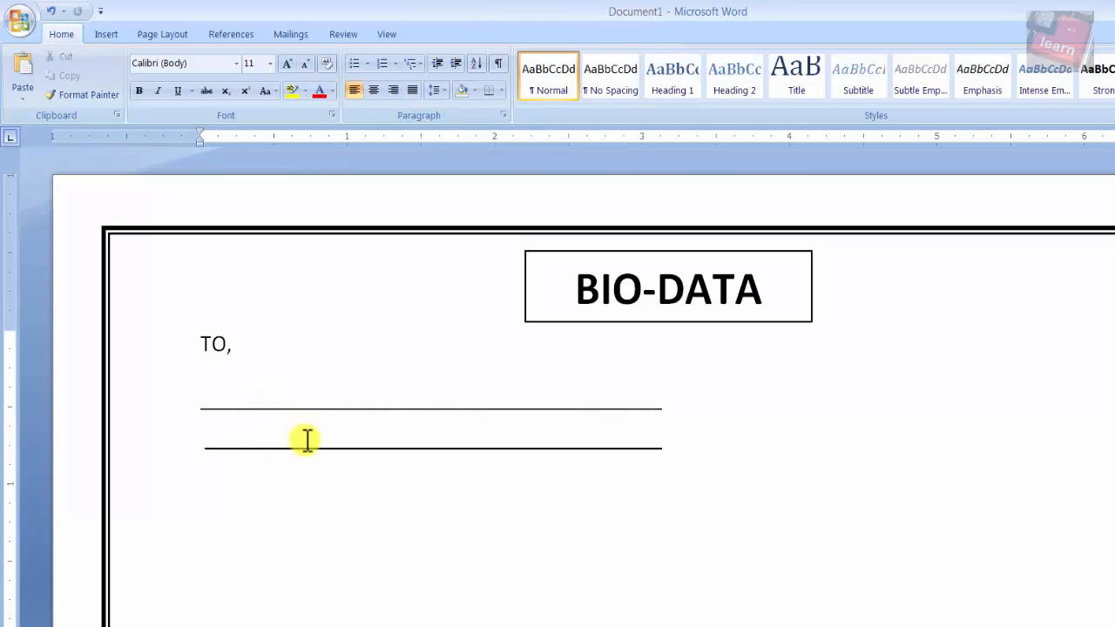
Shorten the underscore line to about 2.5" and delete the drawn line shape beneath it
left_click(665, 402)
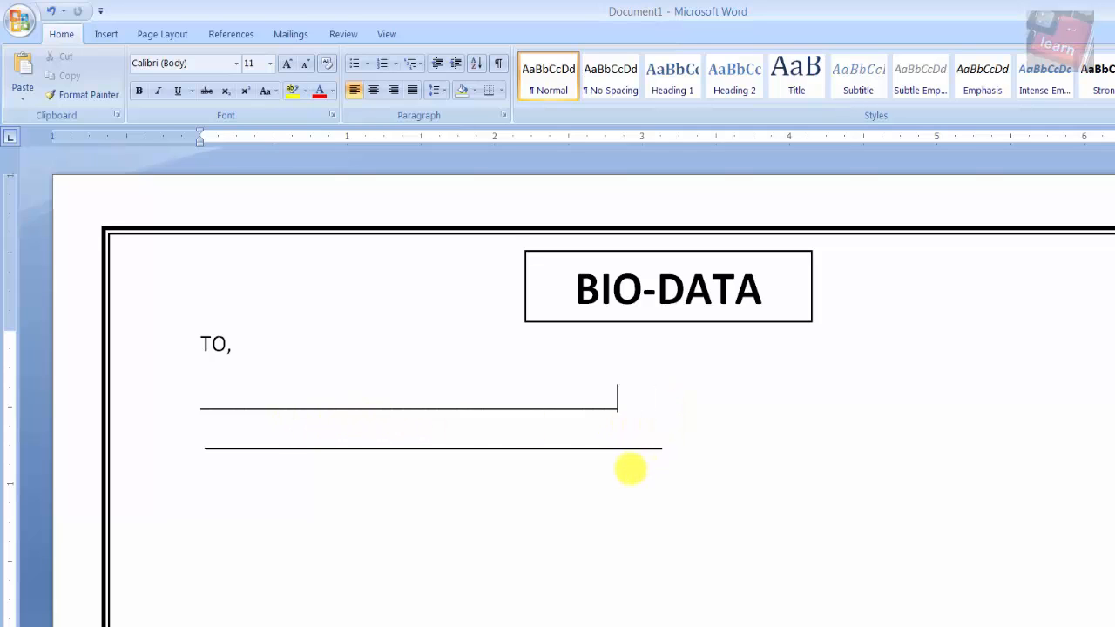
key("BackSpace")
key("BackSpace")
key("BackSpace")
key("BackSpace")
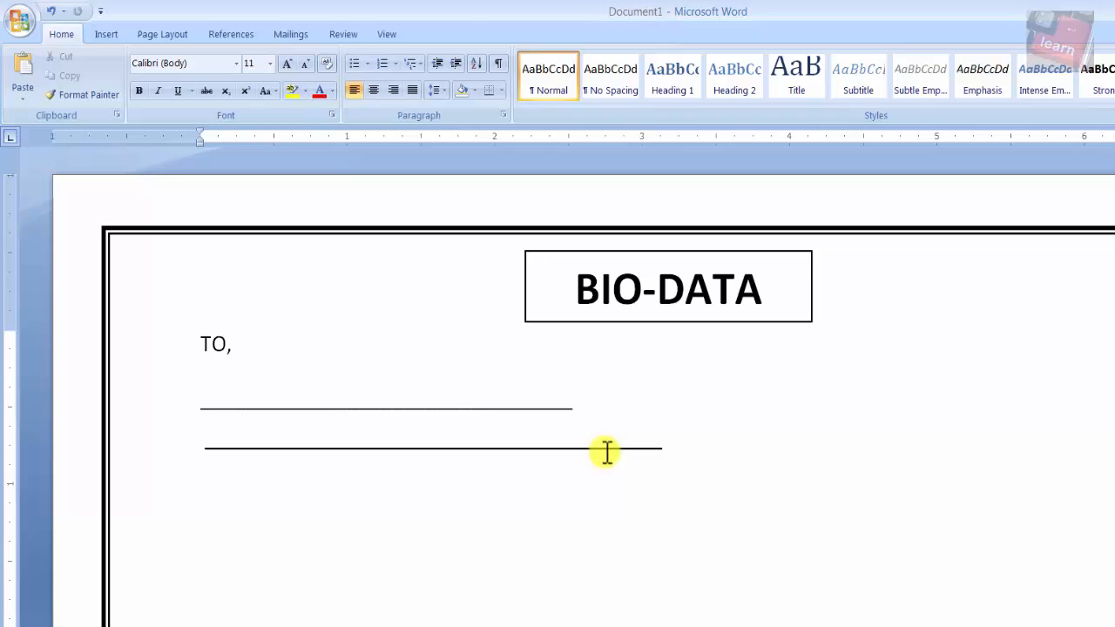
left_click(601, 449)
key("Delete")
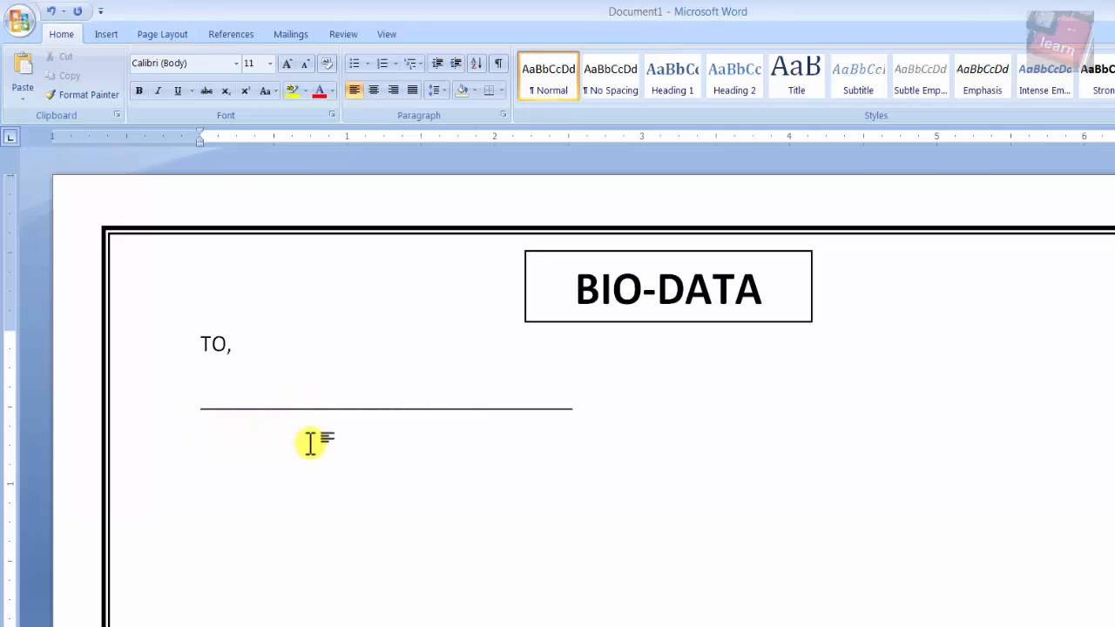
Add three more underscore lines about 2.5" long below the first, undoing the automatic border after each, and start a new paragraph
left_click(577, 411)
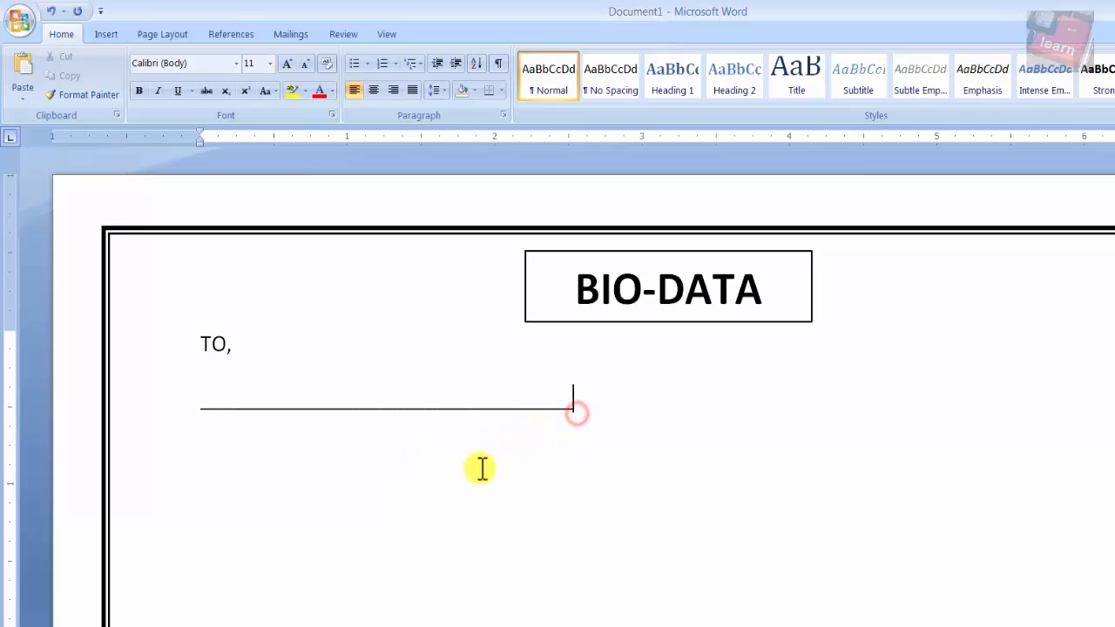
key("Return")
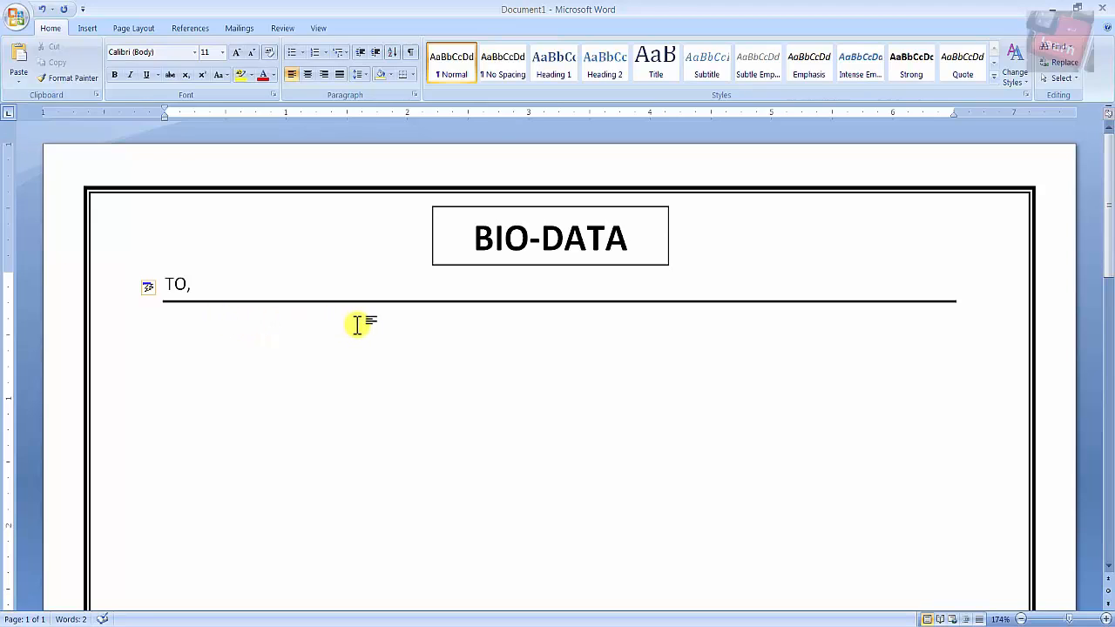
key("ctrl+z")
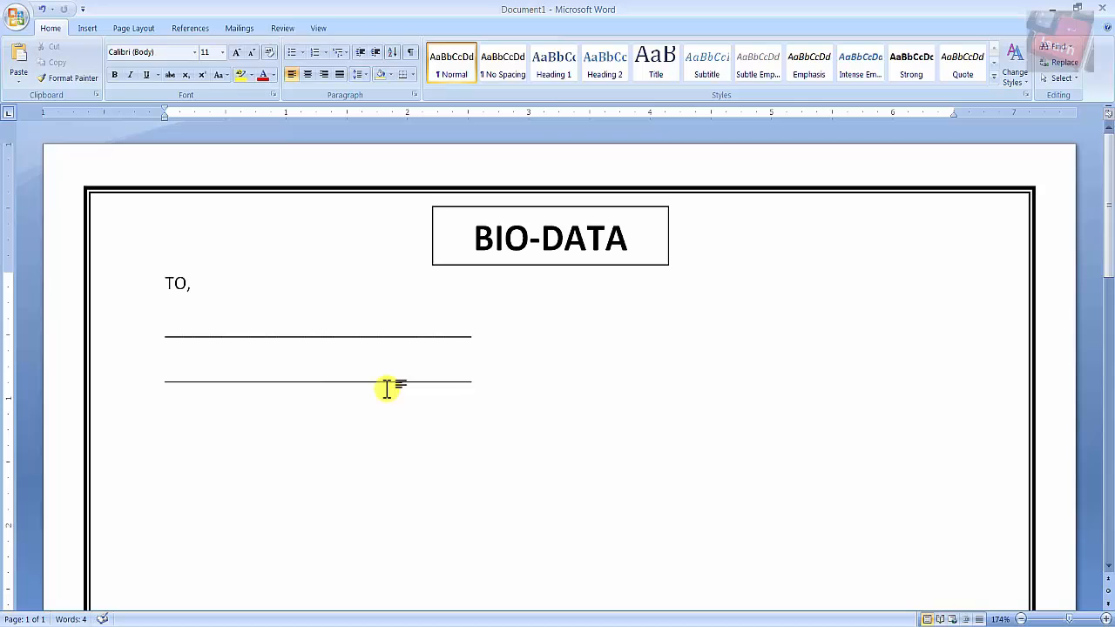
key("Return")
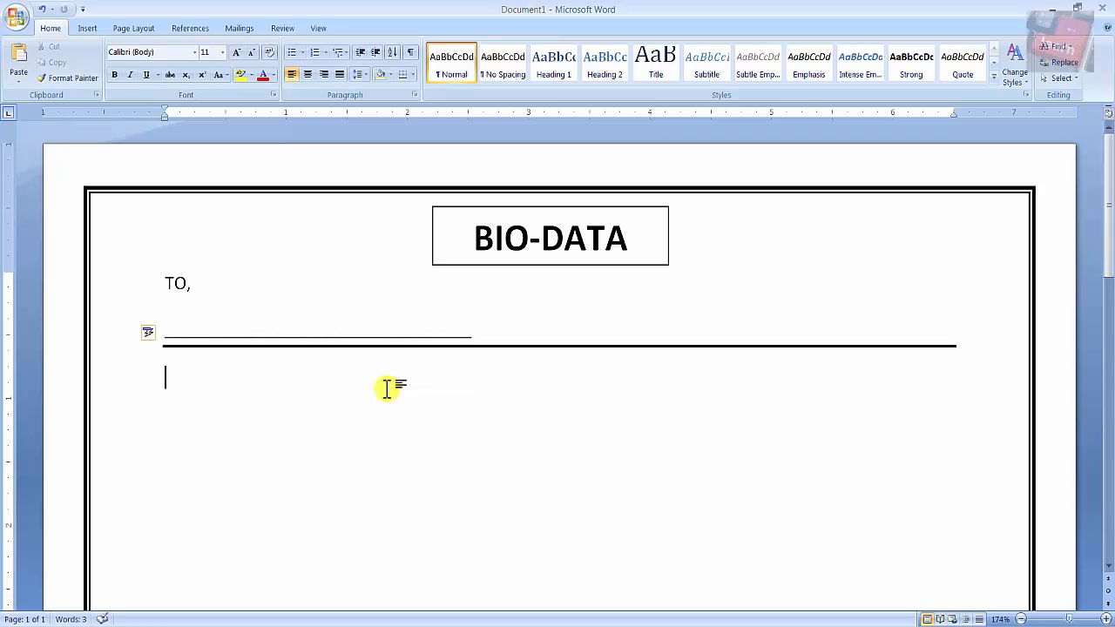
key("ctrl+z")
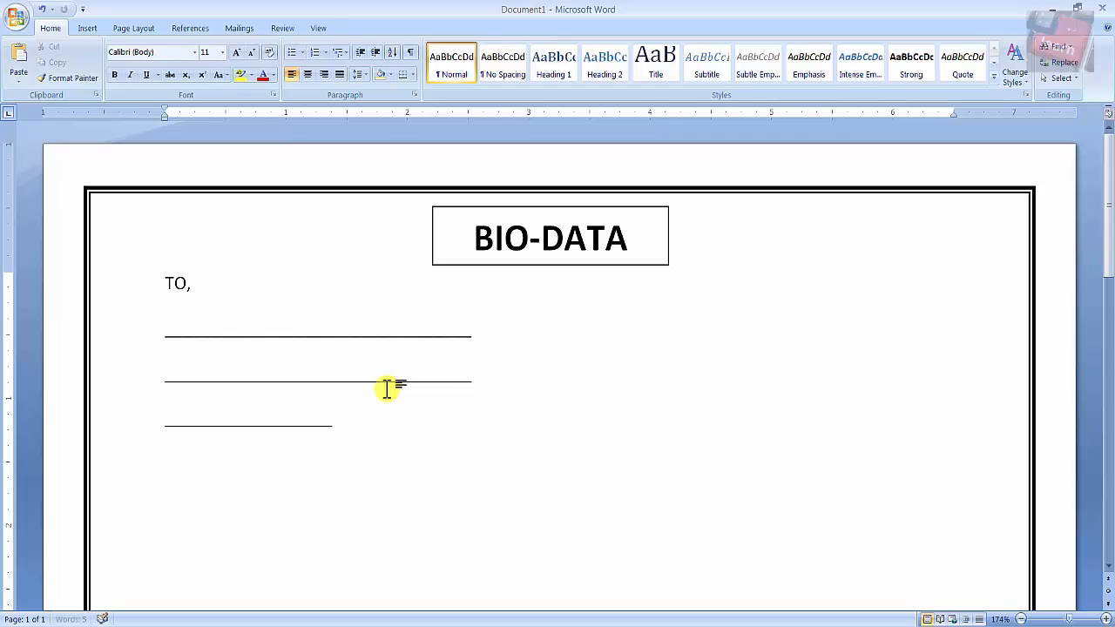
key("Return")
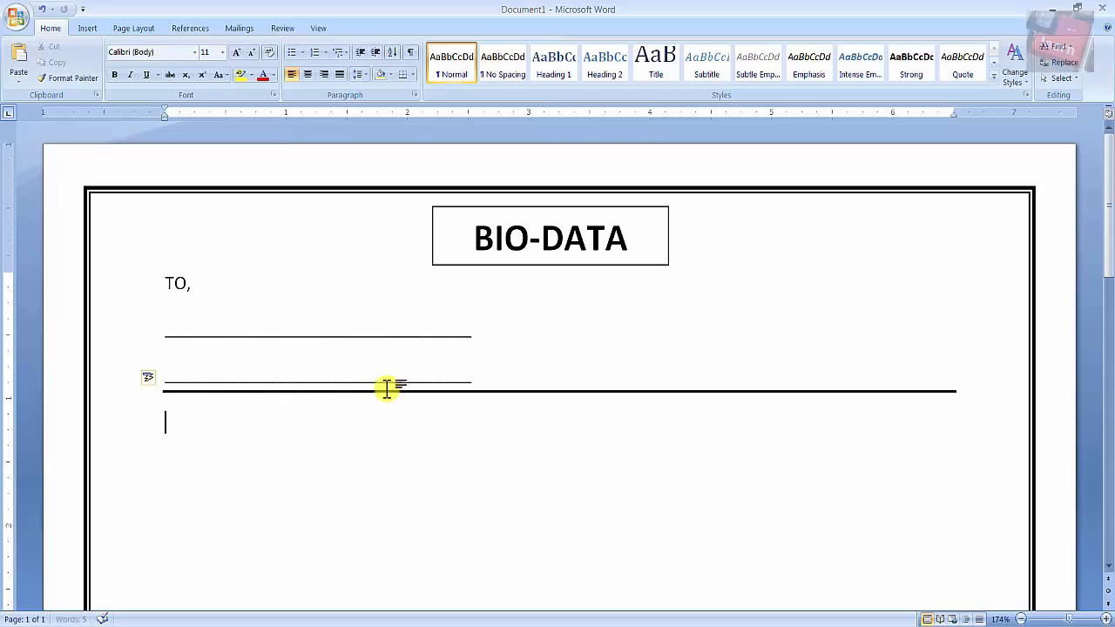
key("ctrl+z")
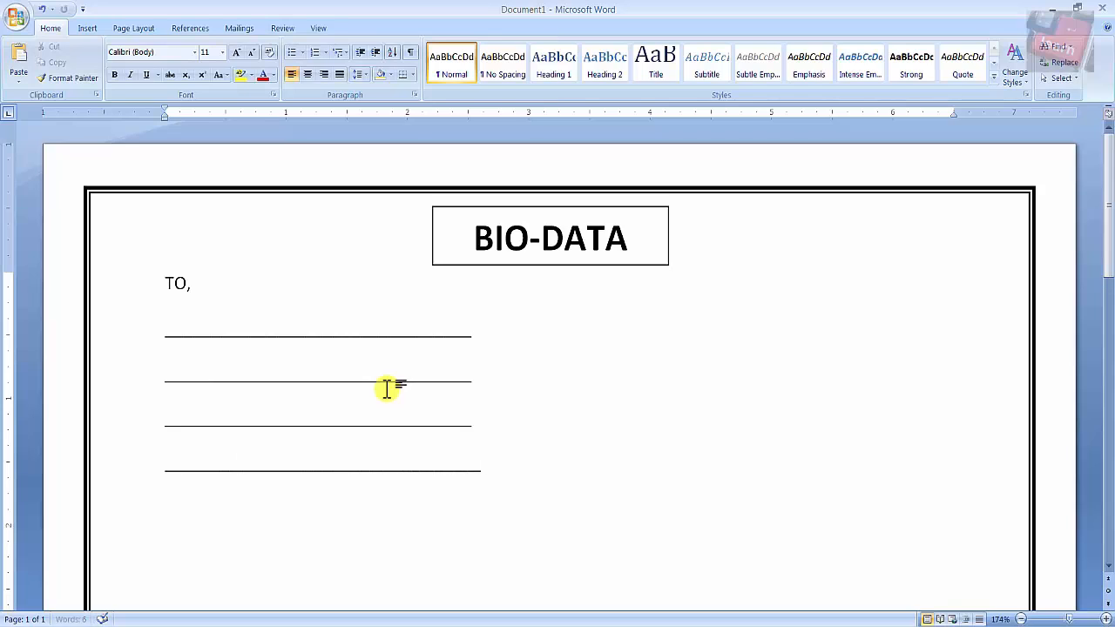
key("Return")
key("ctrl+z")
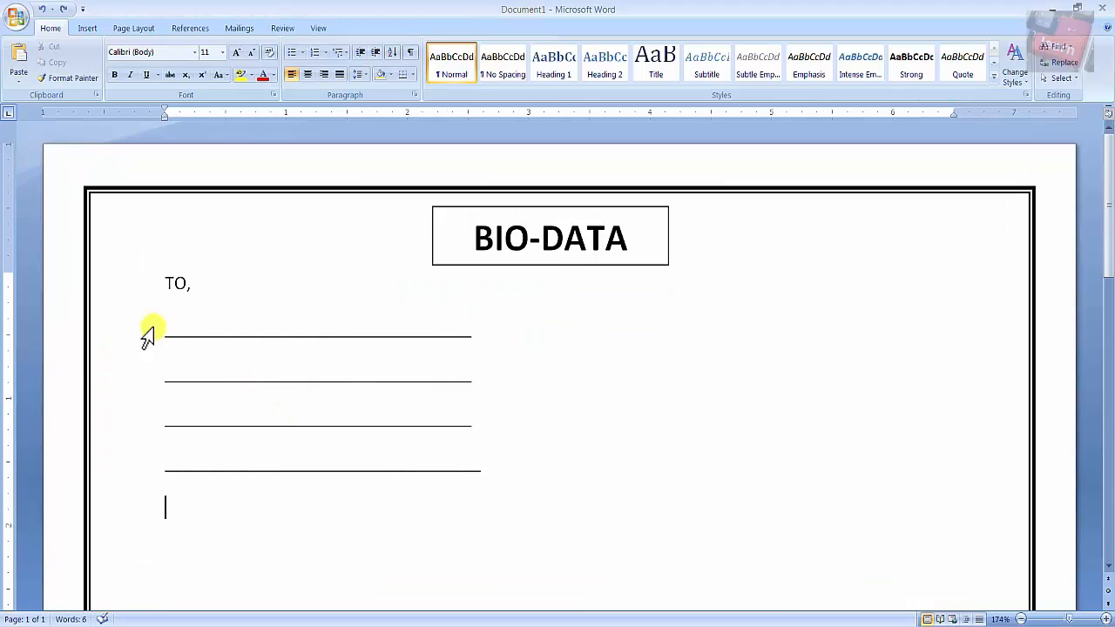
Set the line spacing of the four underscore lines below "TO," to 1.0
left_click_drag(147, 331, 475, 471)
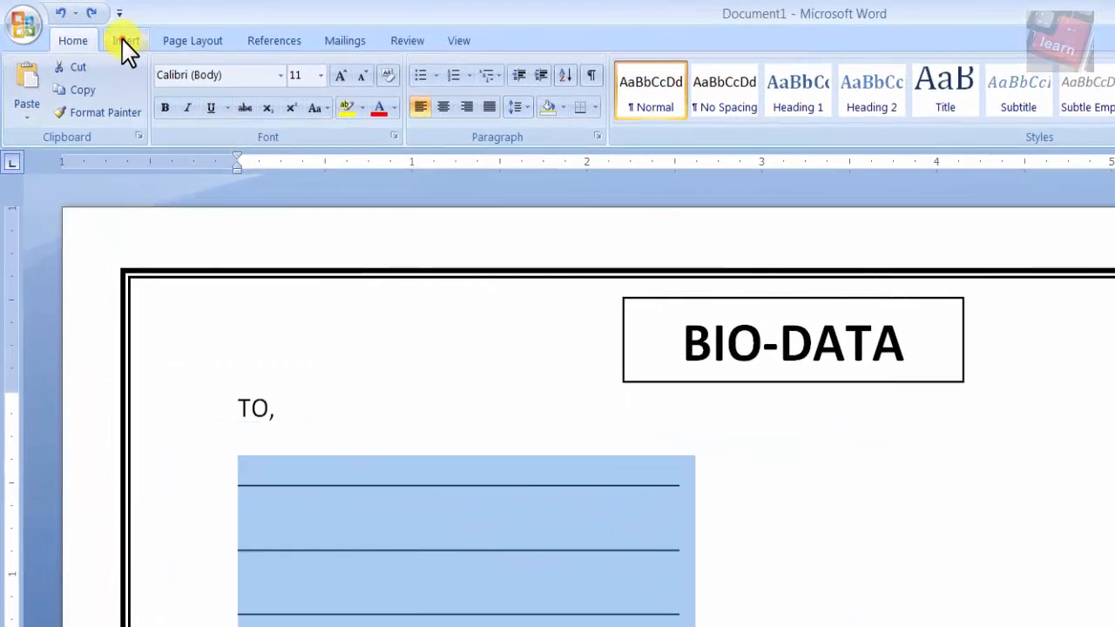
left_click(87, 28)
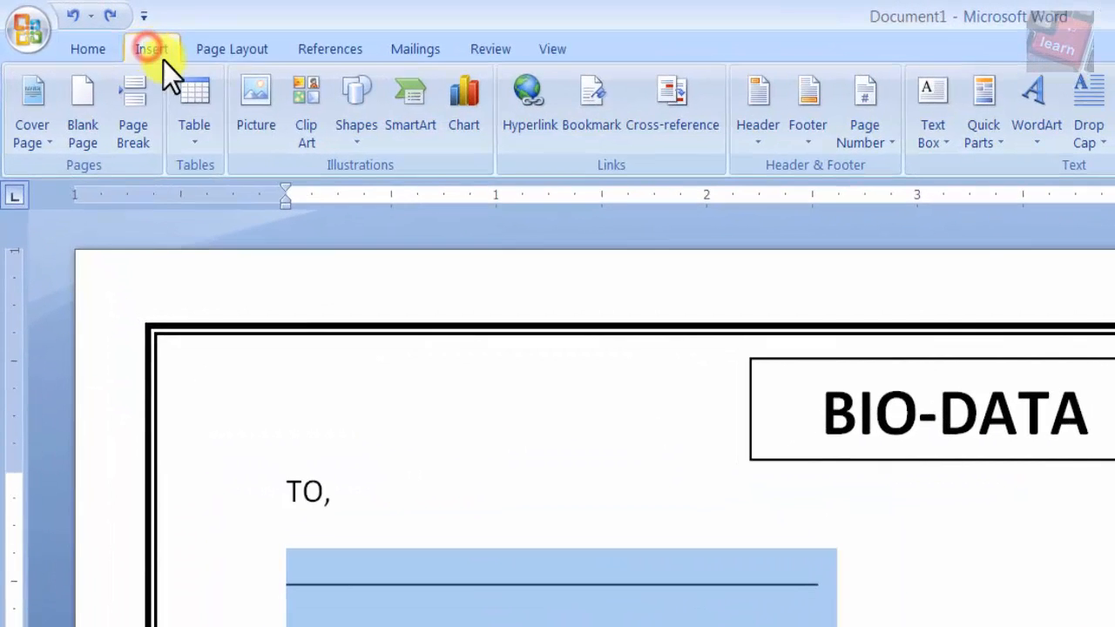
left_click(88, 49)
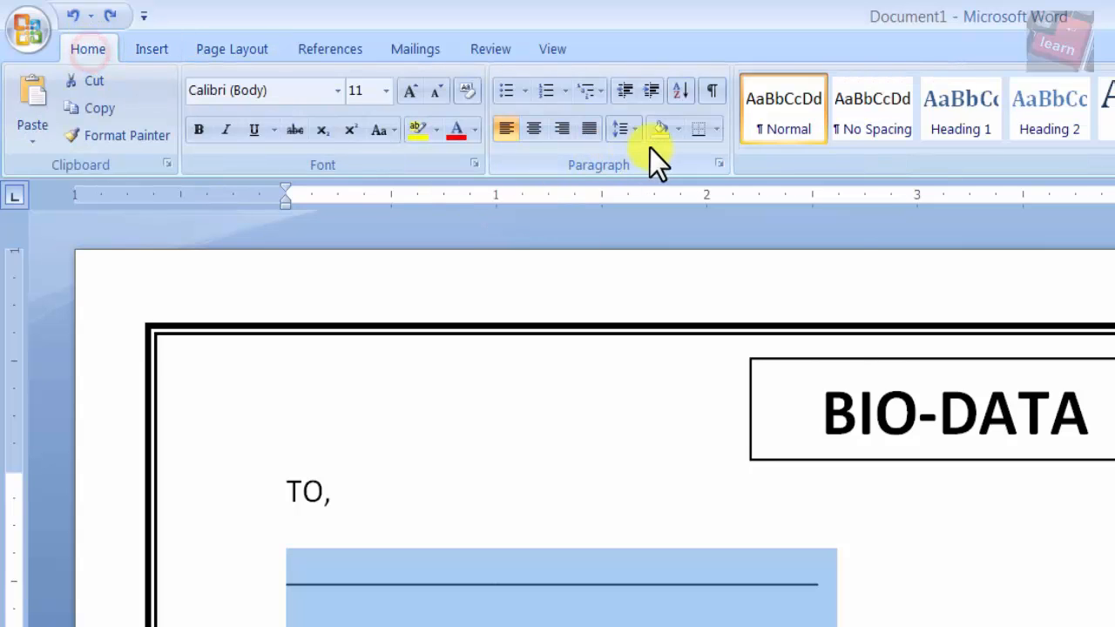
left_click(630, 128)
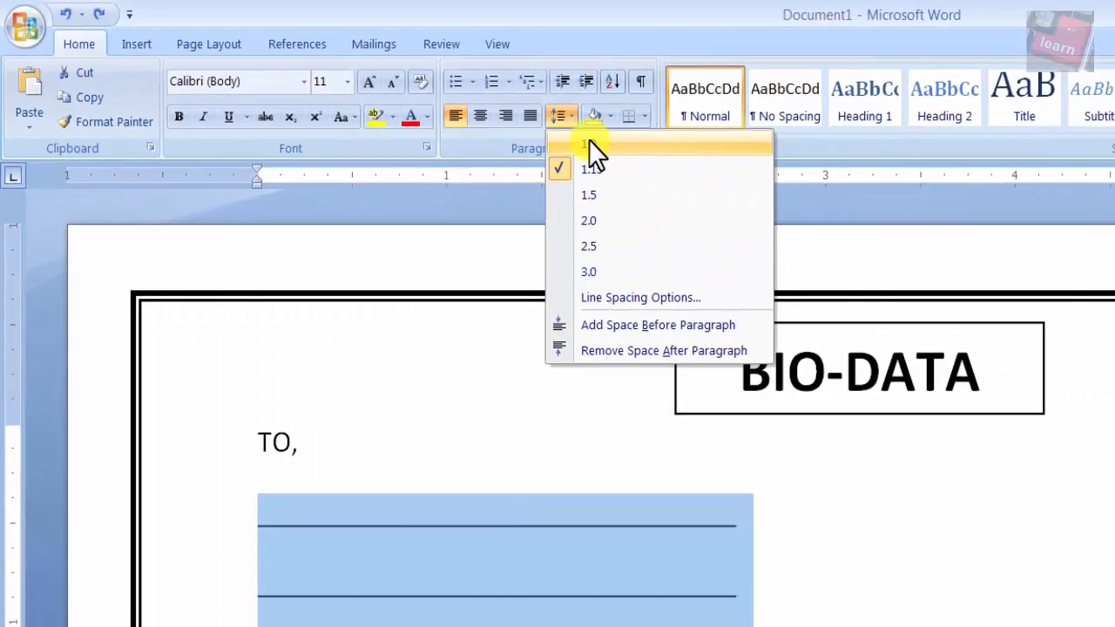
left_click(589, 144)
Try a custom line spacing value for the four selected underscore lines in the paragraph settings
left_click(558, 116)
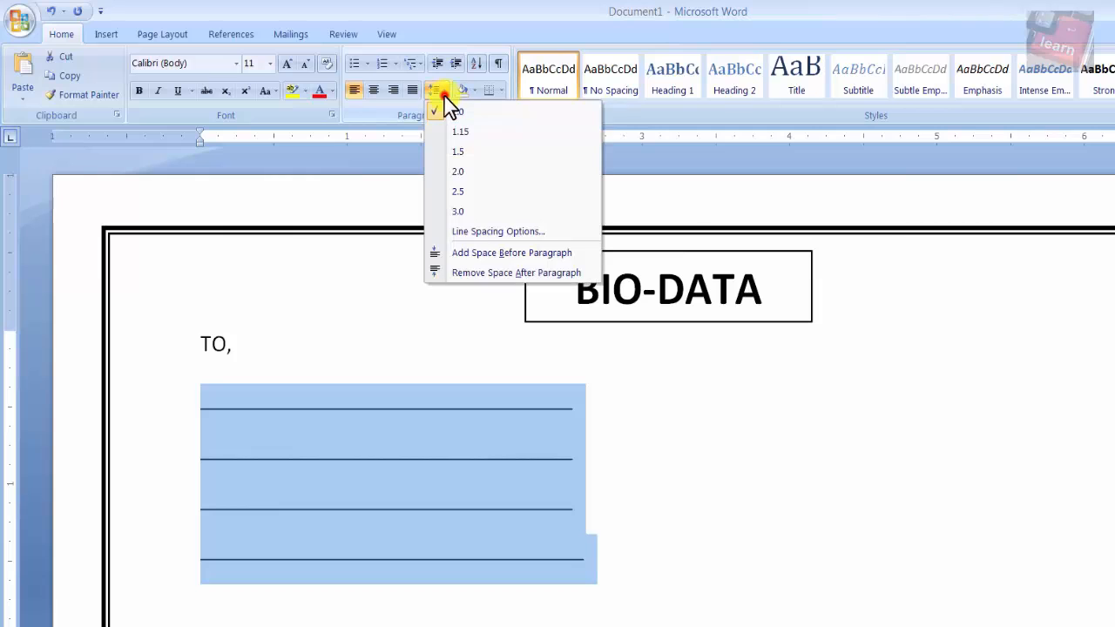
left_click(479, 230)
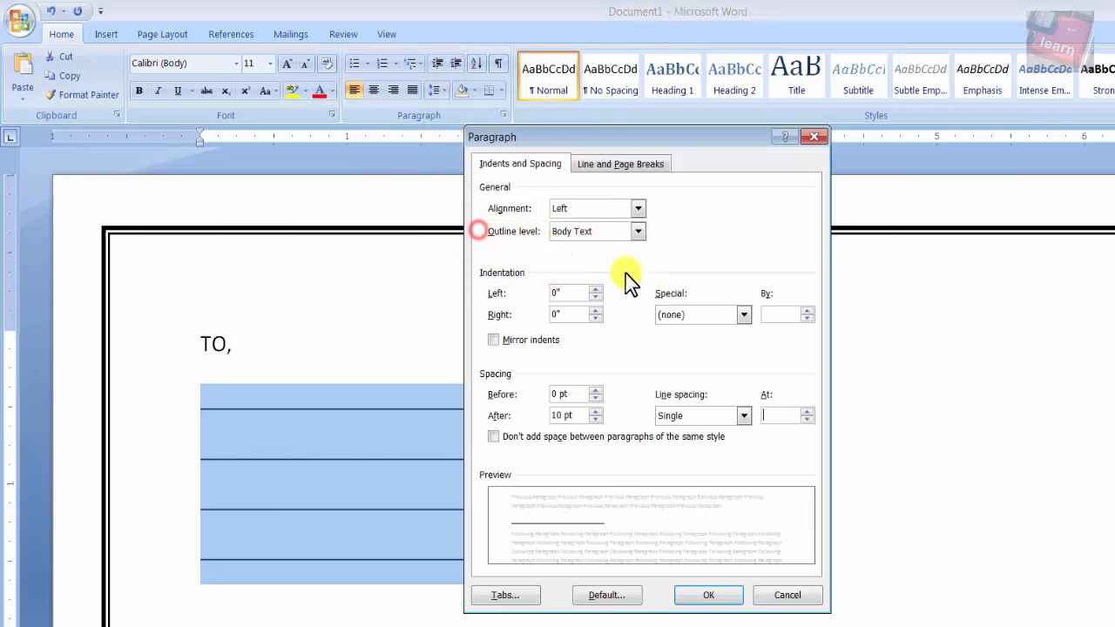
left_click(763, 415)
left_click(708, 595)
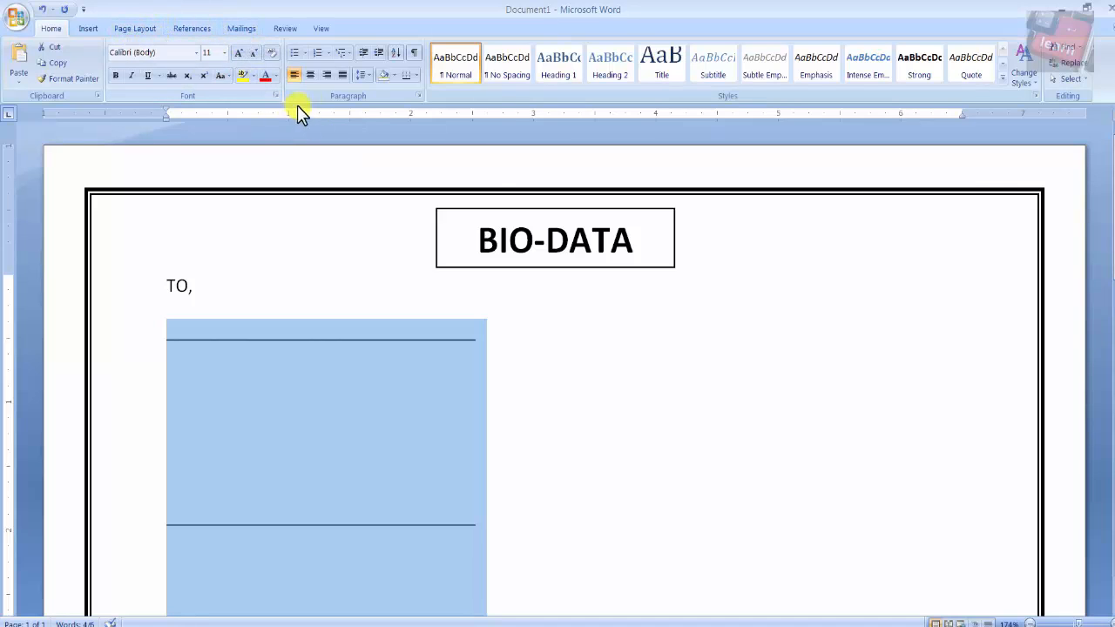
Set the line spacing of the four underscore lines to Multiple at 0.7 and deselect them
left_click(366, 75)
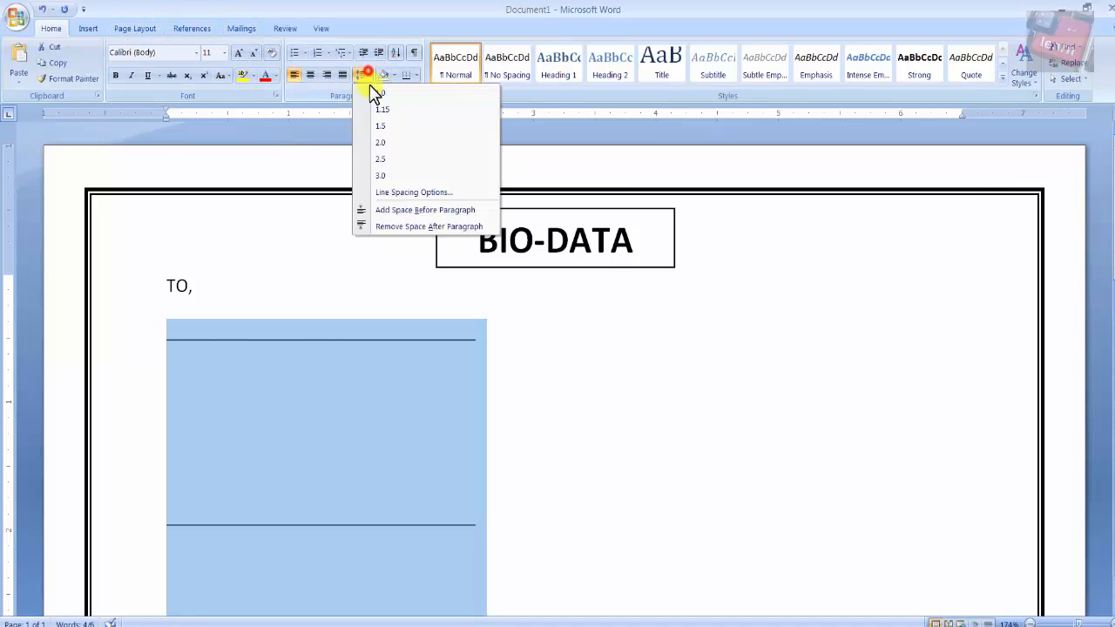
left_click(410, 191)
left_click_drag(655, 345, 599, 339)
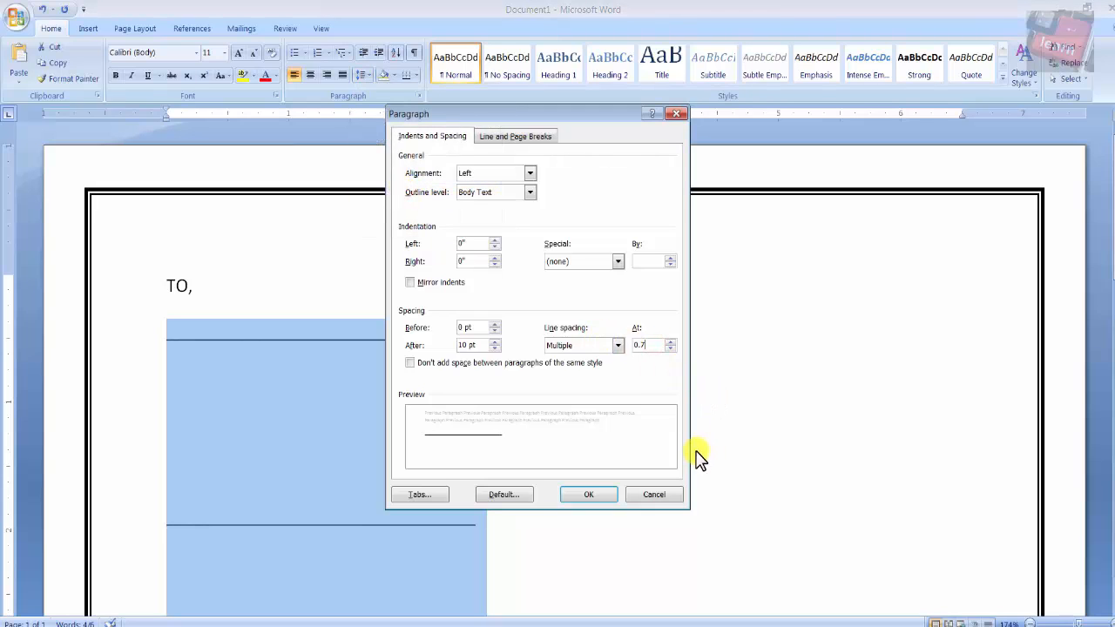
left_click(592, 496)
left_click(520, 440)
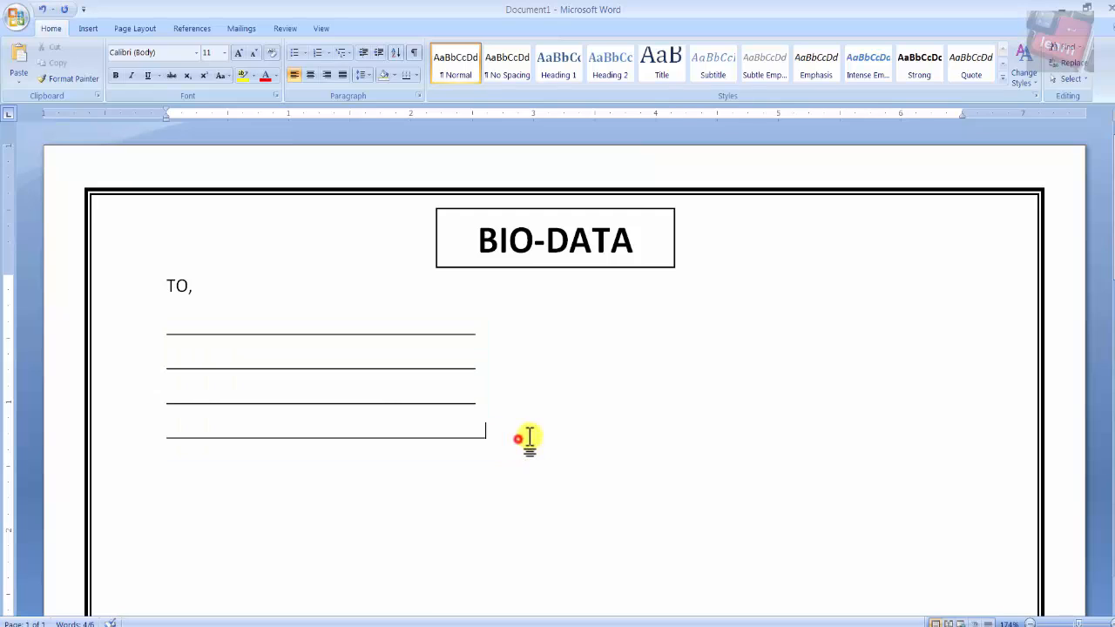
Extend all four underscore lines to about 2.8" long and start a new paragraph below, undoing the automatic full-width border
left_click(475, 331)
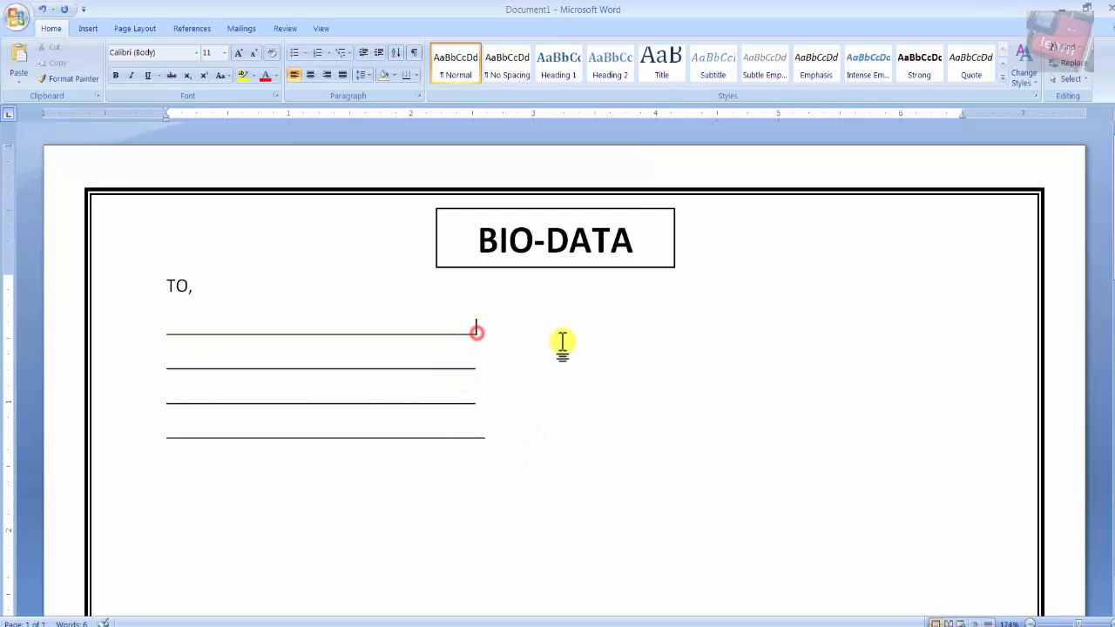
left_click(475, 331)
type("____")
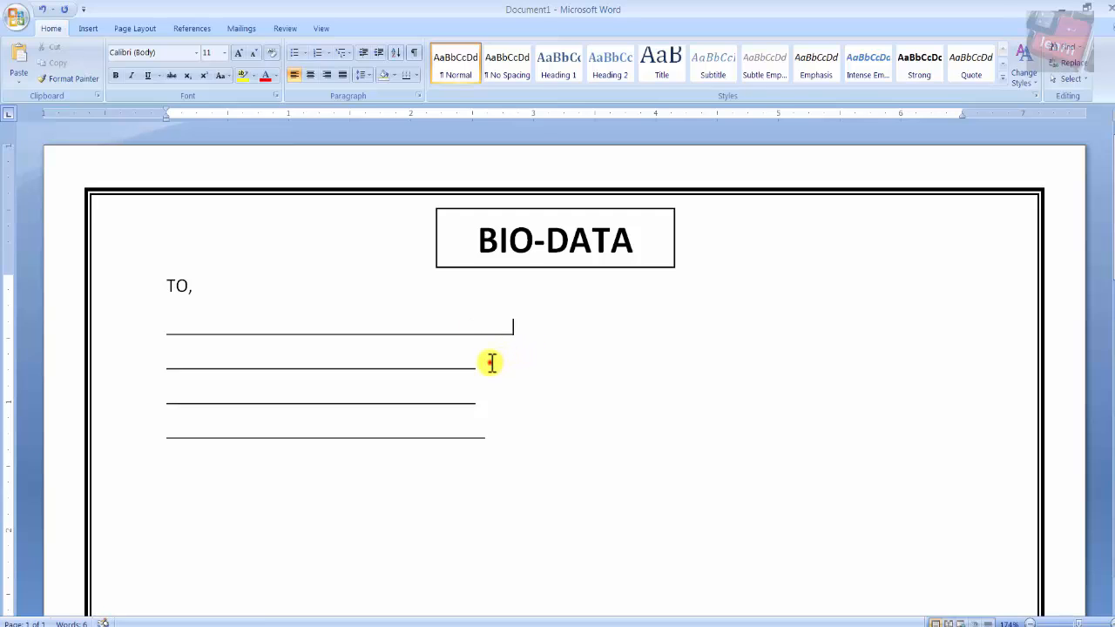
left_click(490, 363)
type("____")
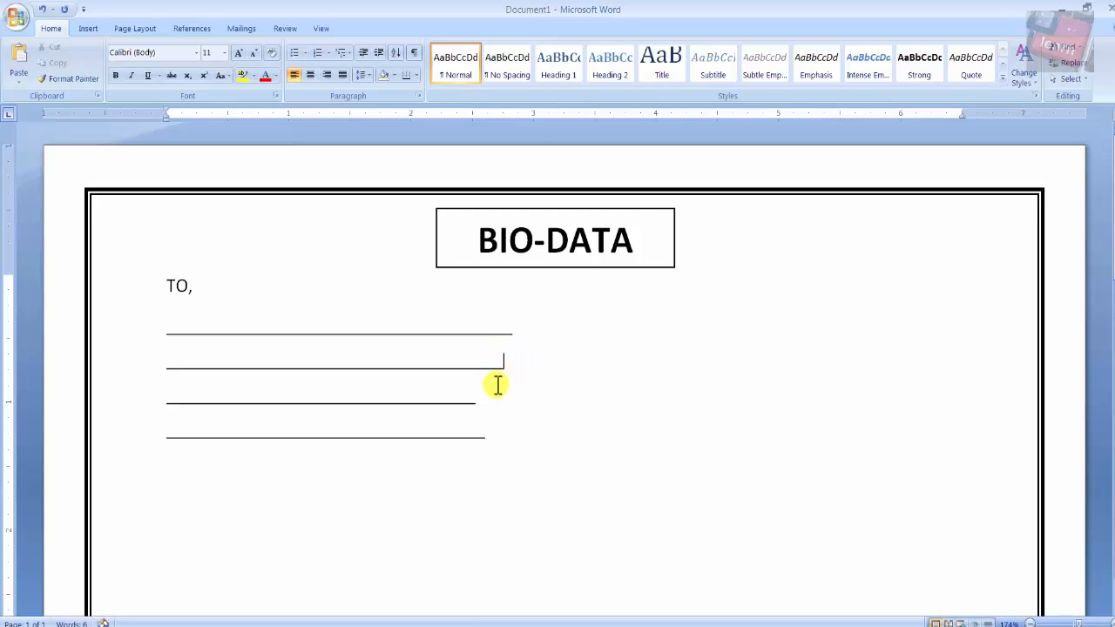
left_click(481, 399)
type("____")
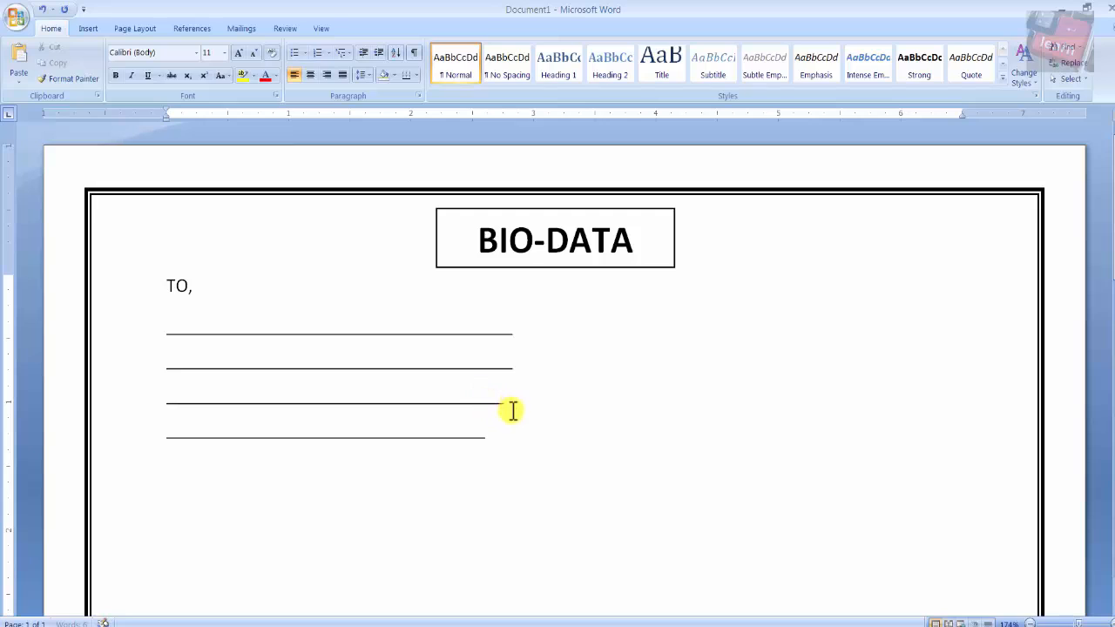
left_click(493, 440)
type("__")
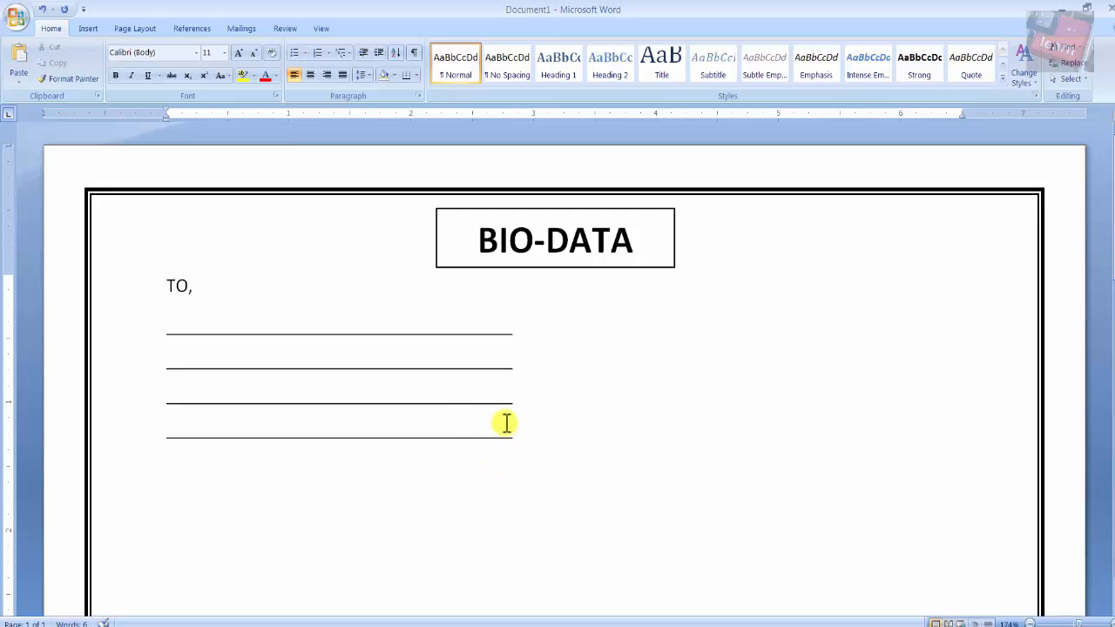
key("Return")
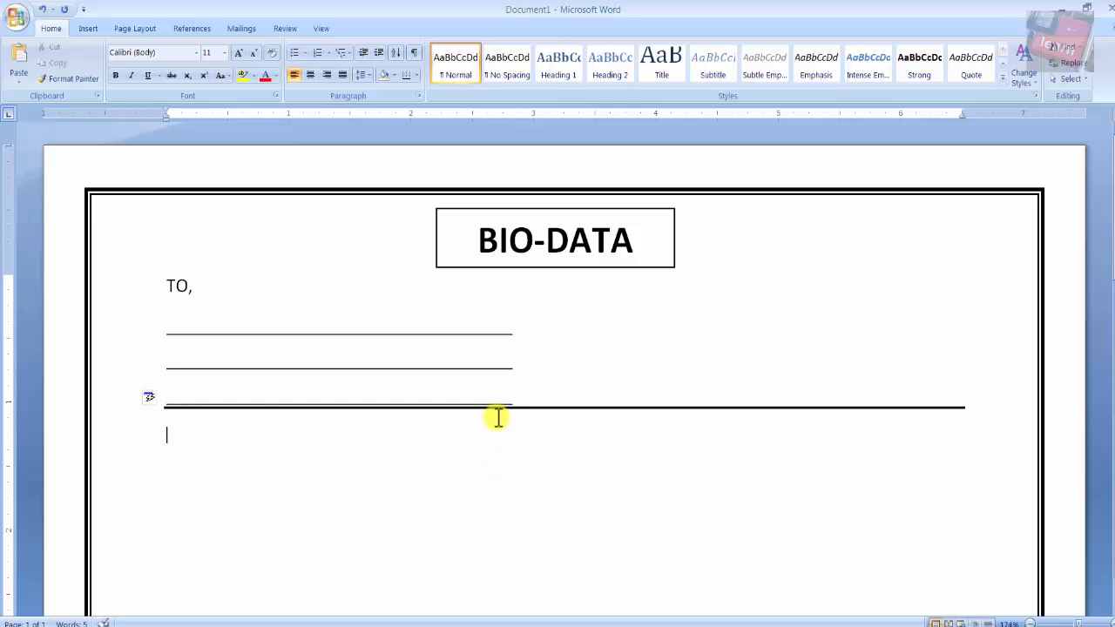
key("ctrl+z")
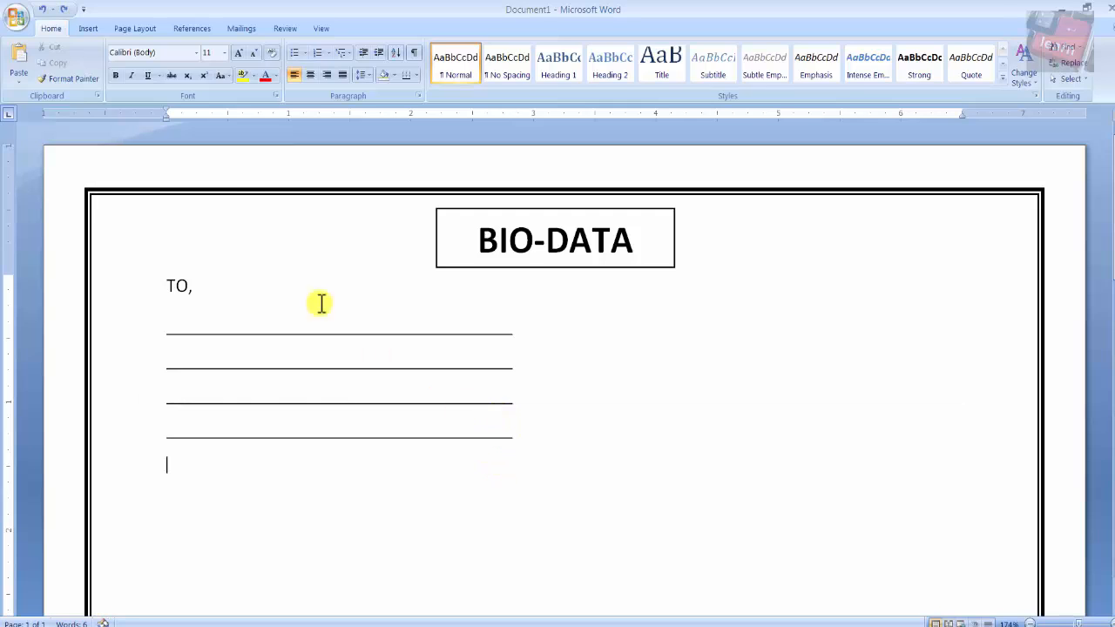
Draw a horizontal straight line shape below the underscore lines and stretch its ends to a width of 6.14"
left_click(86, 27)
left_click(206, 80)
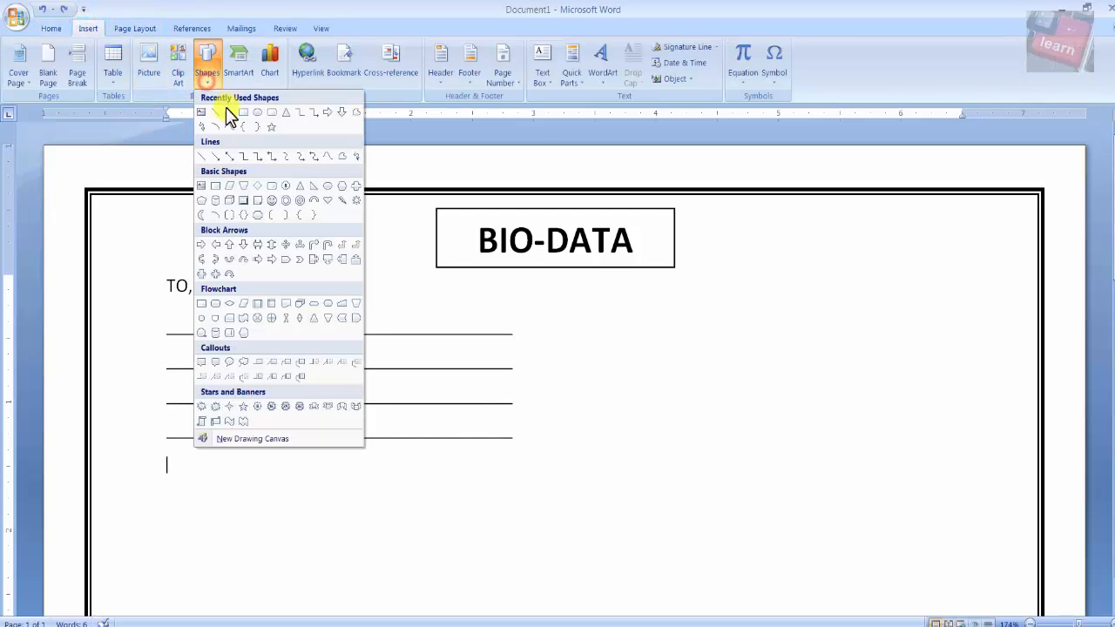
left_click(287, 130)
mouse_move(360, 485)
left_mouse_down()
mouse_move(530, 517)
mouse_move(776, 506)
left_mouse_up()
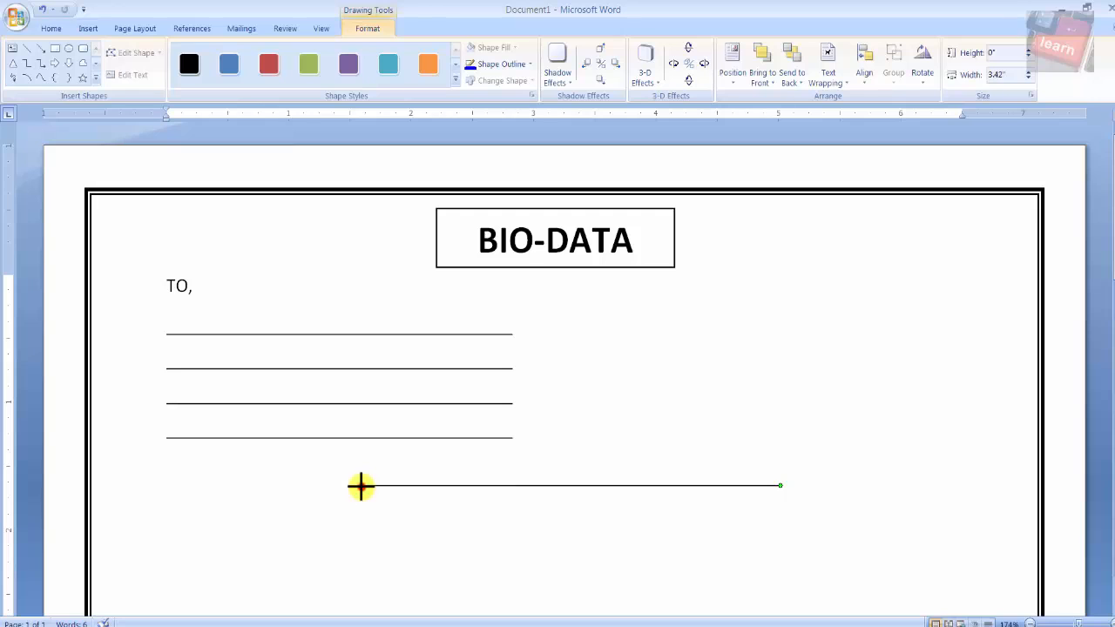
left_click_drag(362, 485, 230, 485)
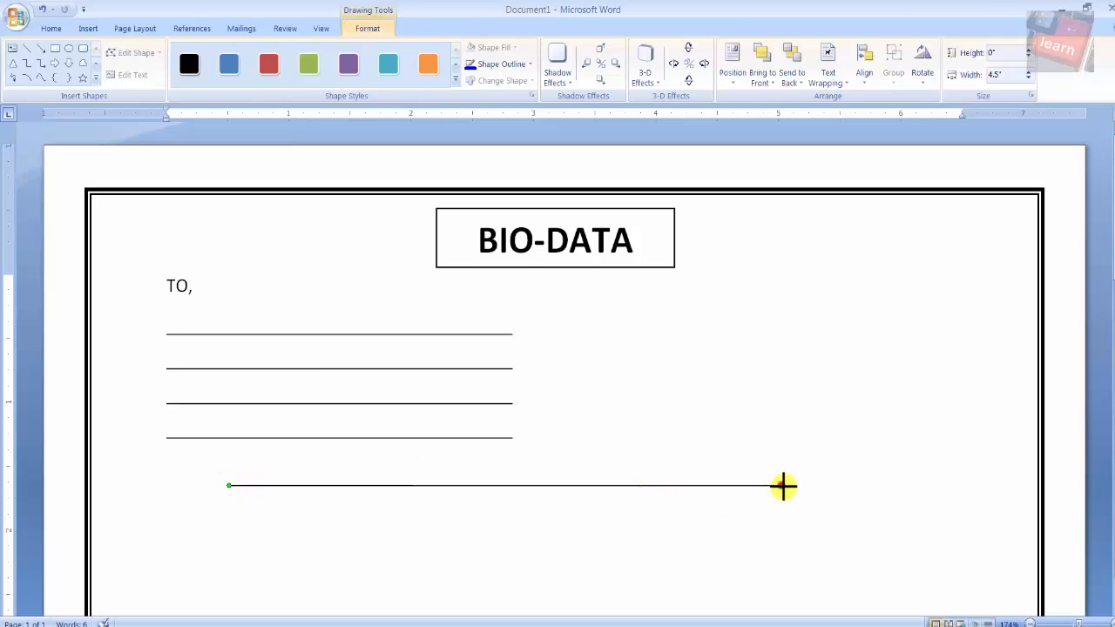
left_click_drag(784, 486, 981, 486)
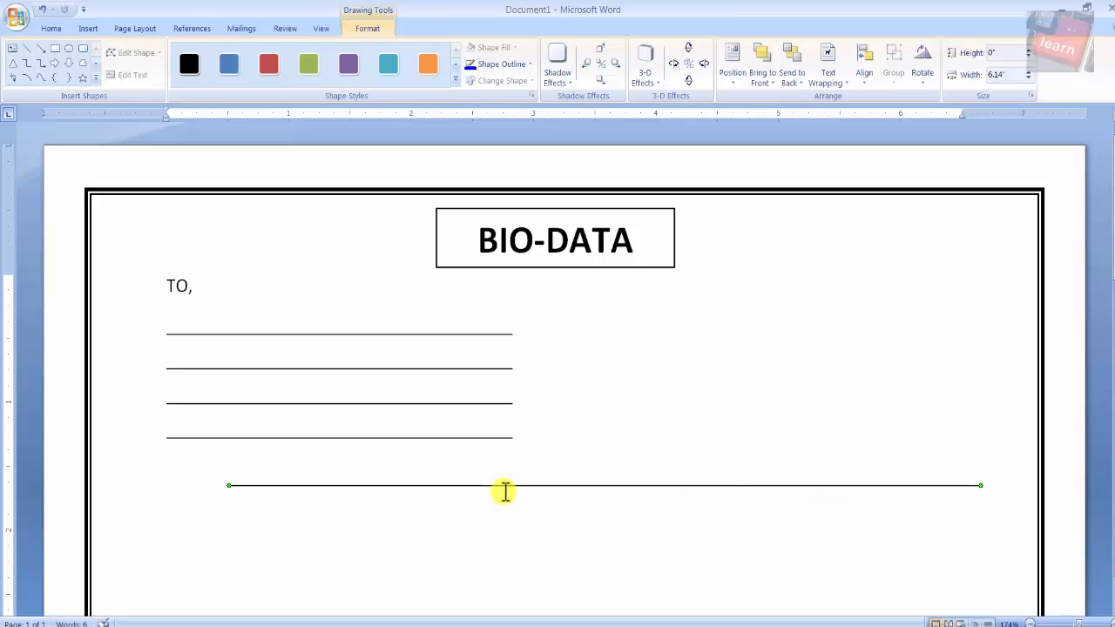
Nudge the line shape up and down, reposition it lower on the page, and delete it
key("Up")
key("Up")
key("Up")
key("Up")
key("Up")
key("Up")
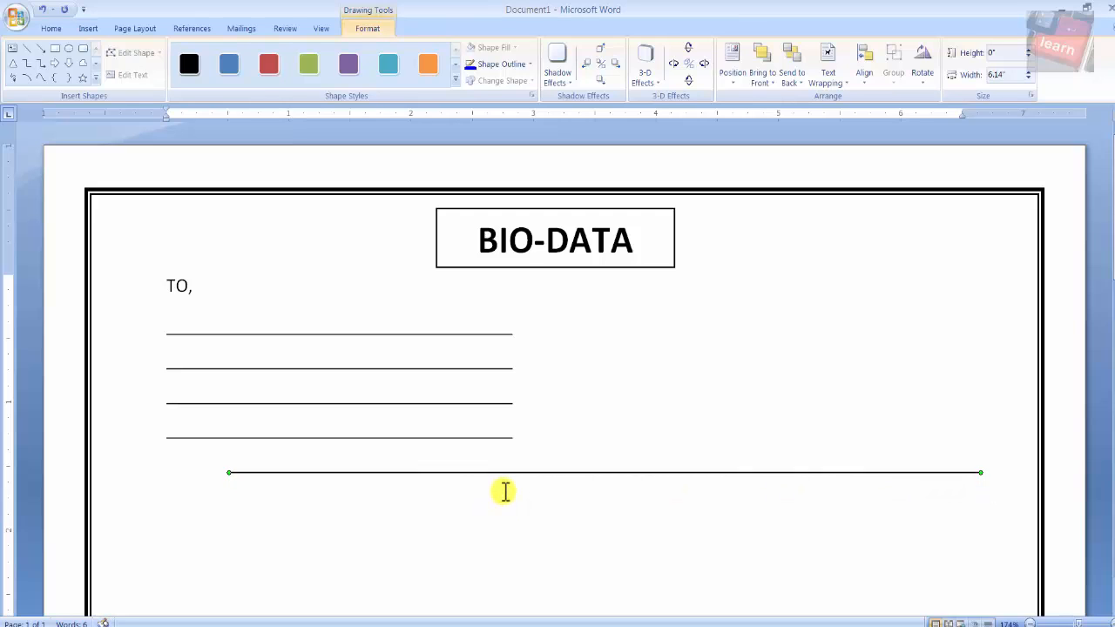
key("Down")
key("Down")
key("Down")
key("Down")
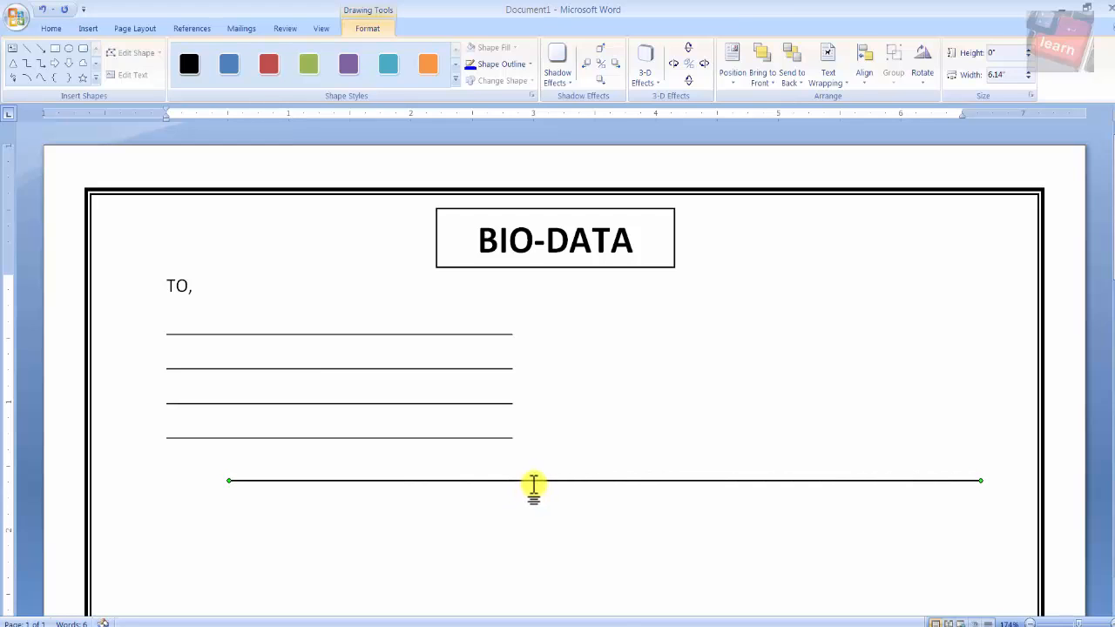
left_click_drag(535, 481, 476, 532)
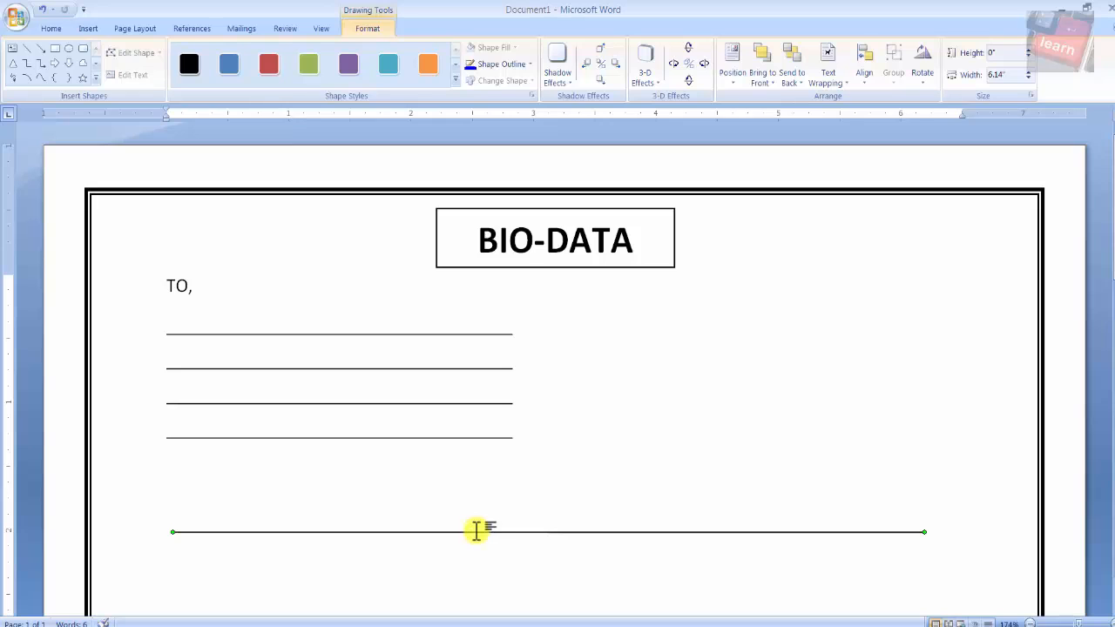
left_click(369, 502)
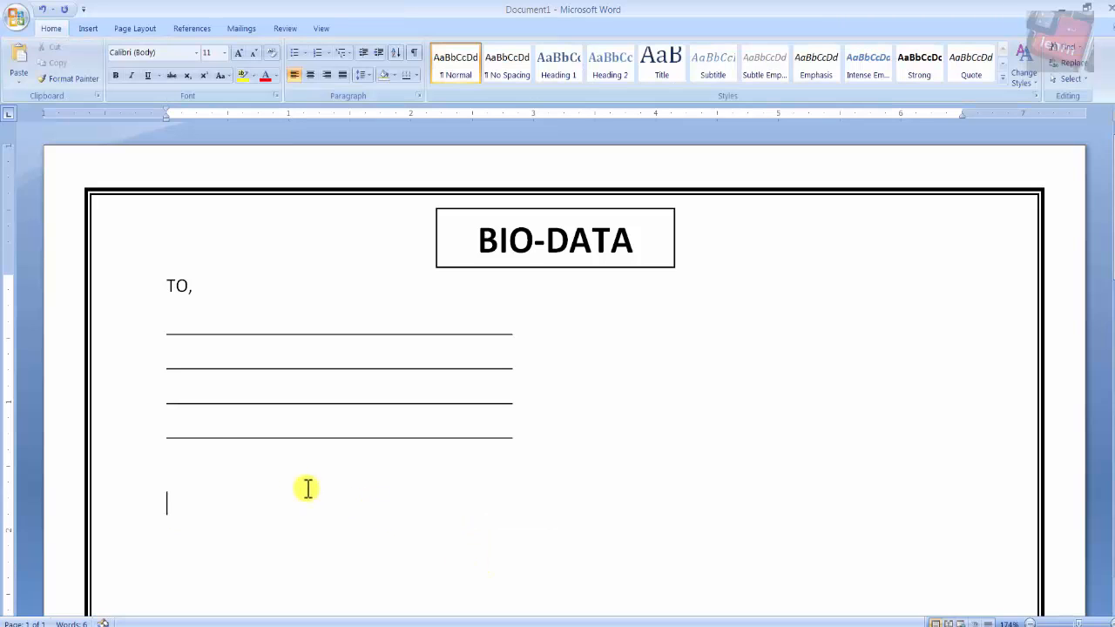
Start a new paragraph after the fourth underscore line, undoing the automatic full-width border
left_click(166, 454)
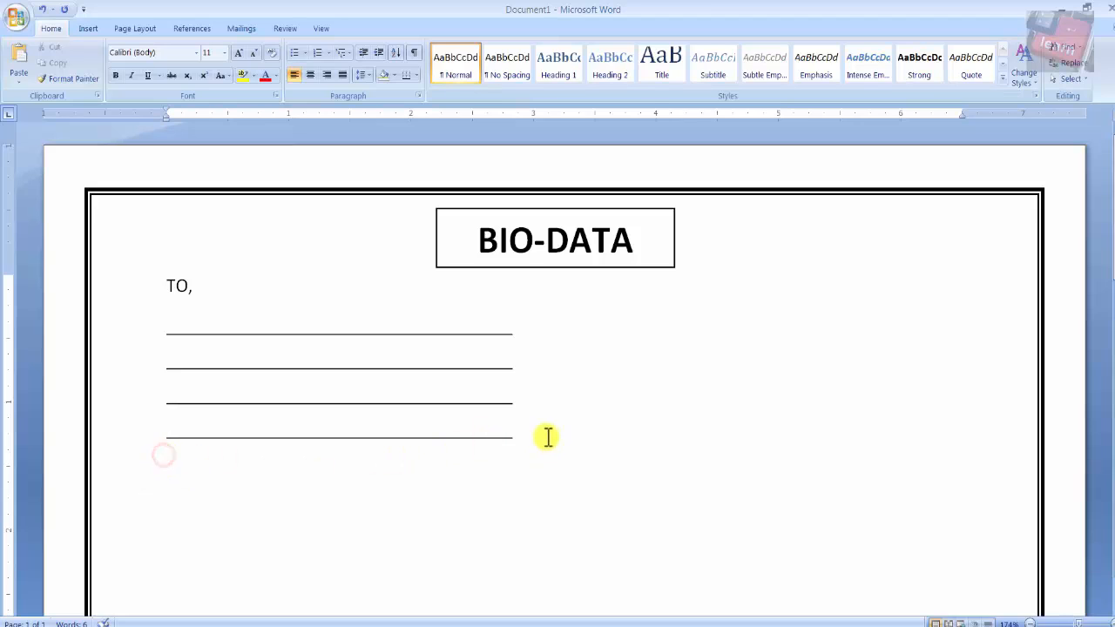
left_click(513, 435)
key("Return")
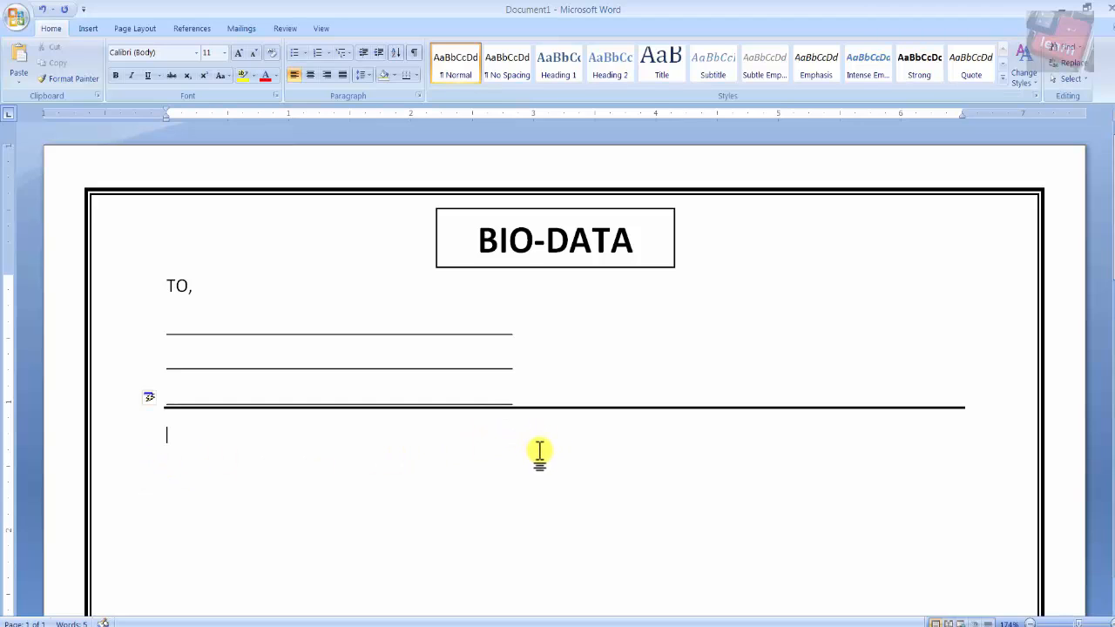
key("ctrl+z")
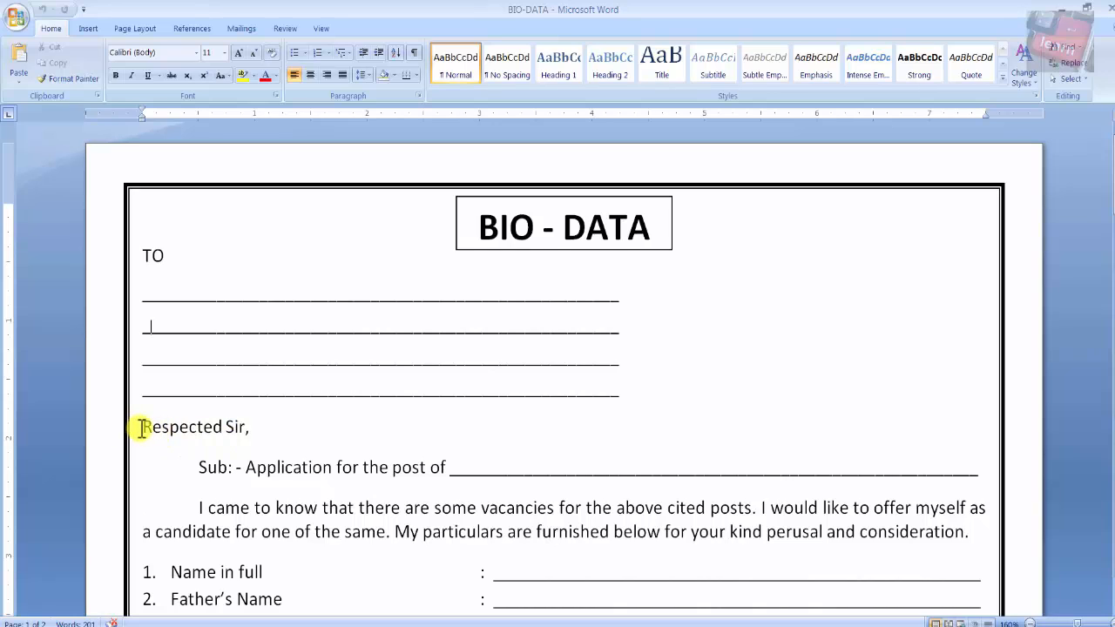
Copy "Respected Sir," from the BIO-DATA document and paste it below the underscore lines in Document1
left_click_drag(141, 427, 267, 444)
key("ctrl+c")
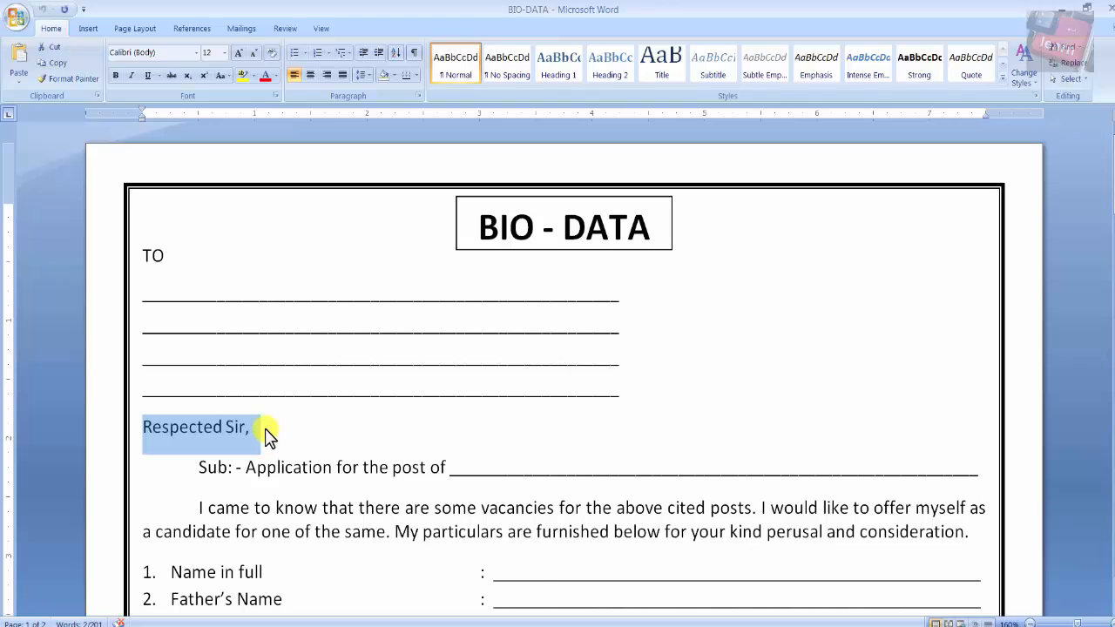
key("alt+Tab")
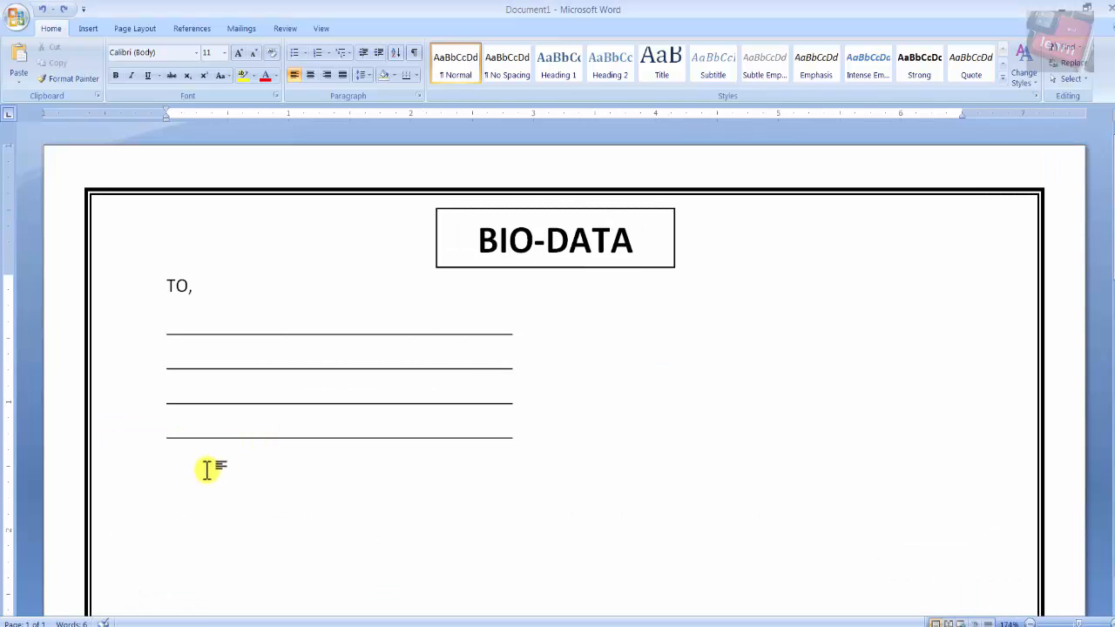
key("ctrl+v")
Copy "Sub: - Application for the post of" from the BIO-DATA document into Document1 below the salutation, and return to BIO-DATA
key("alt+Tab")
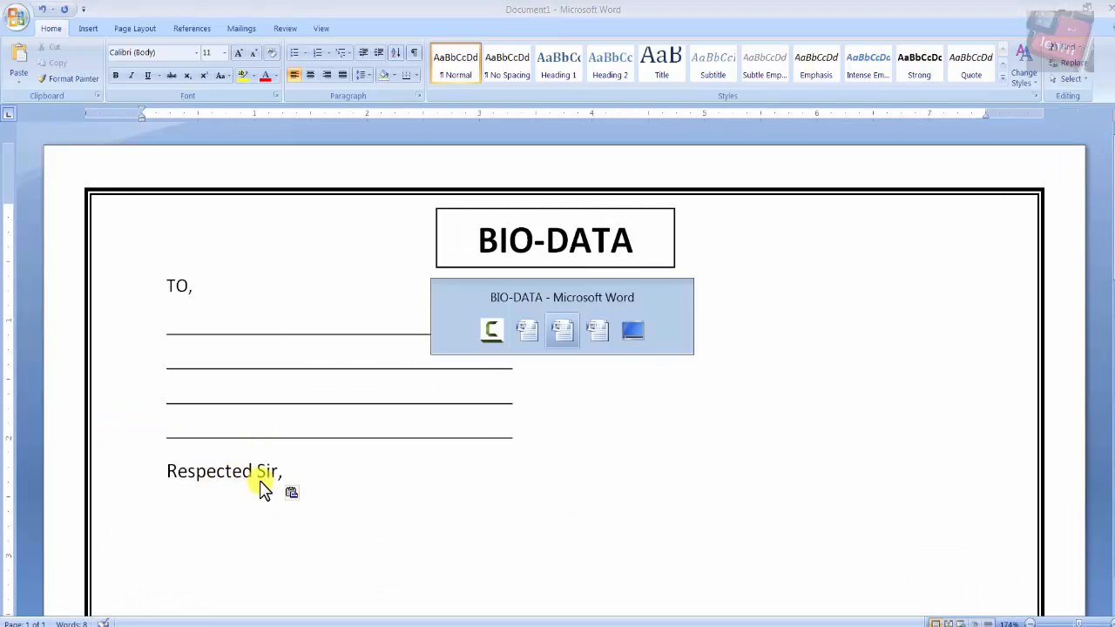
left_click_drag(199, 467, 443, 480)
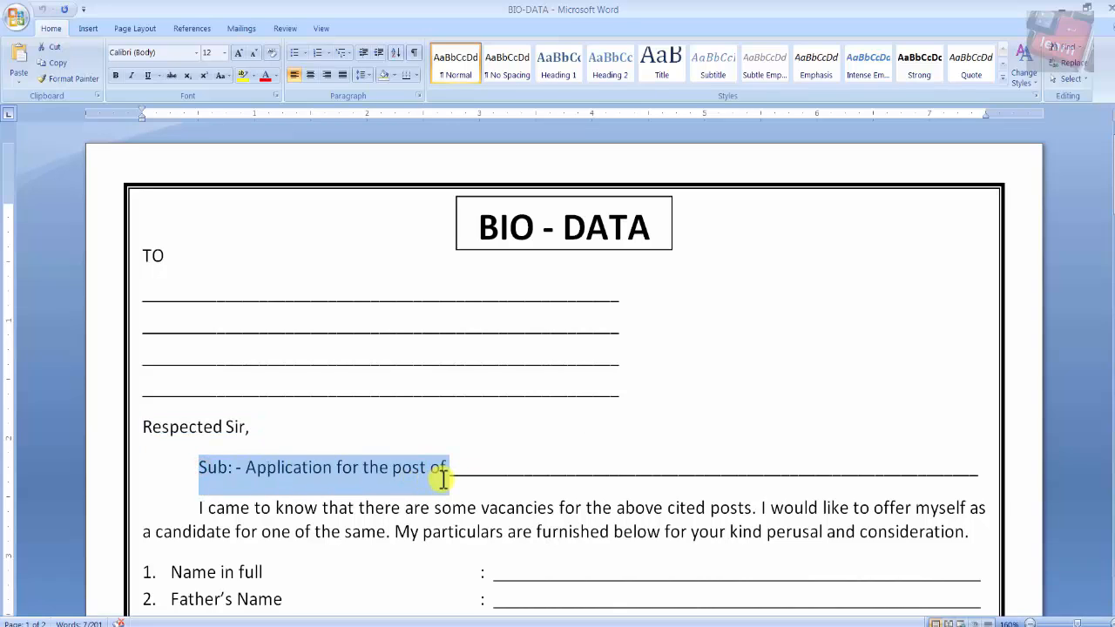
key("ctrl+c")
key("alt+Tab")
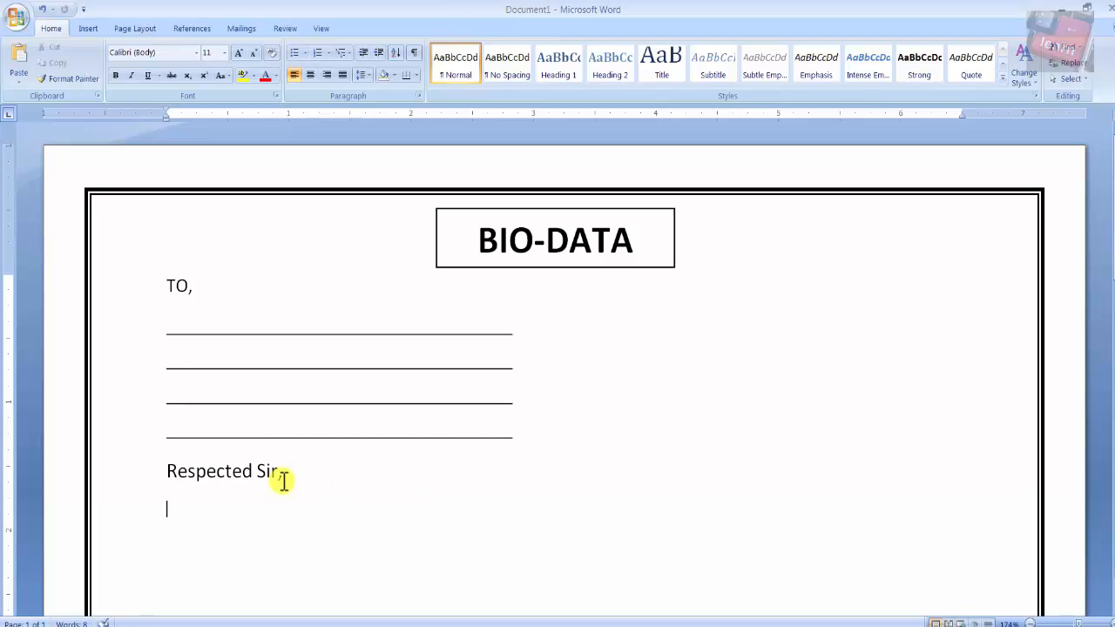
key("ctrl+v")
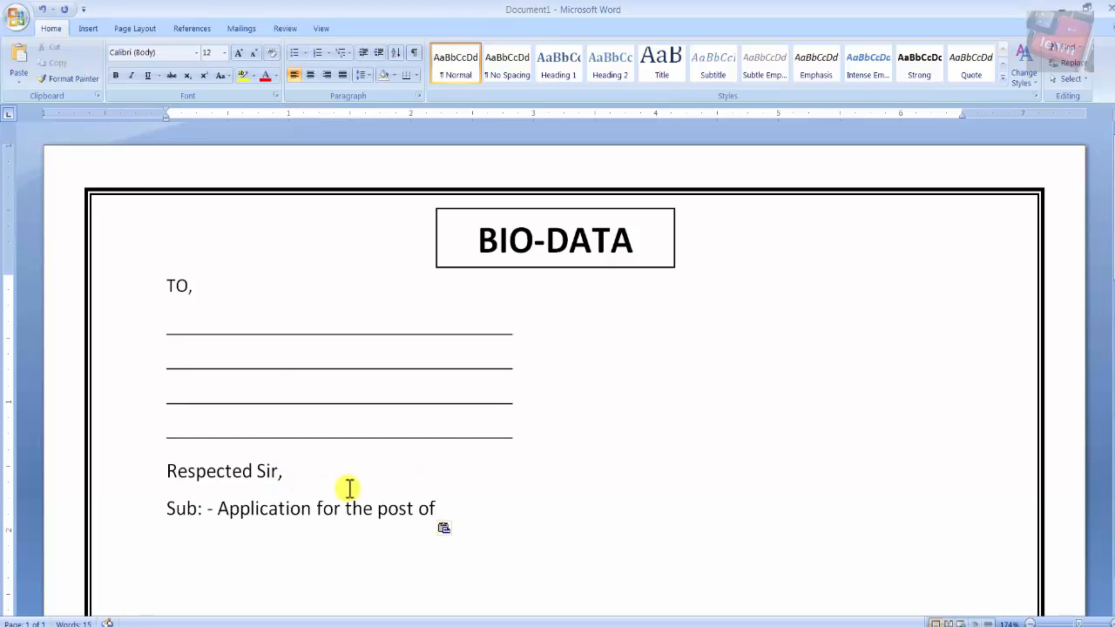
key("alt+Tab")
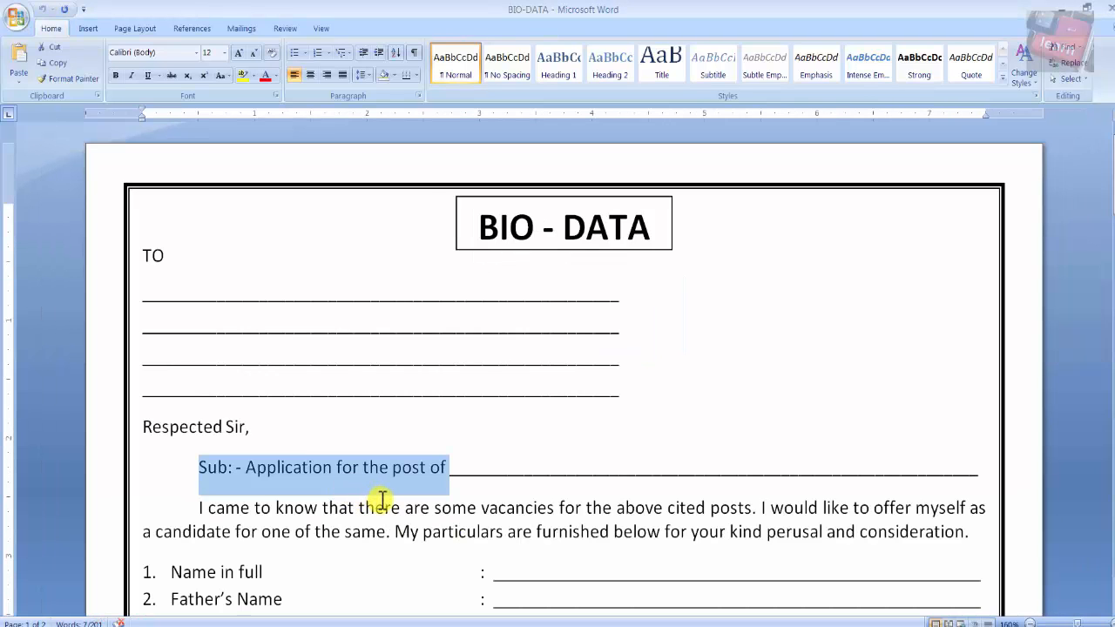
Indent the first line of the subject line in Document1 and extend it with underscores up to the right margin
key("alt+Tab")
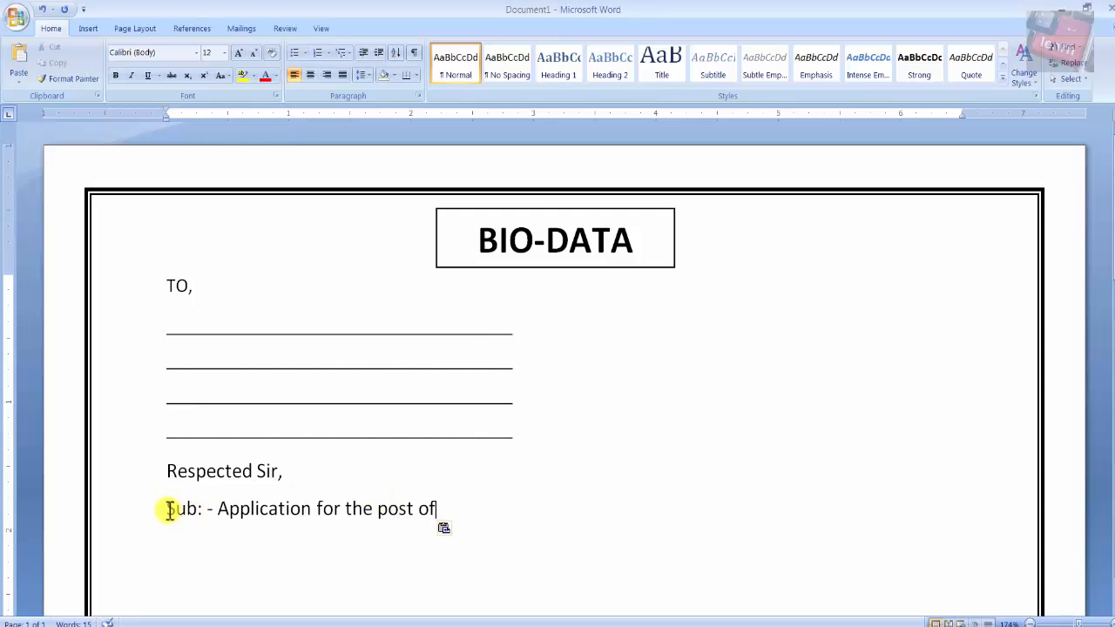
left_click(169, 510)
key("Tab")
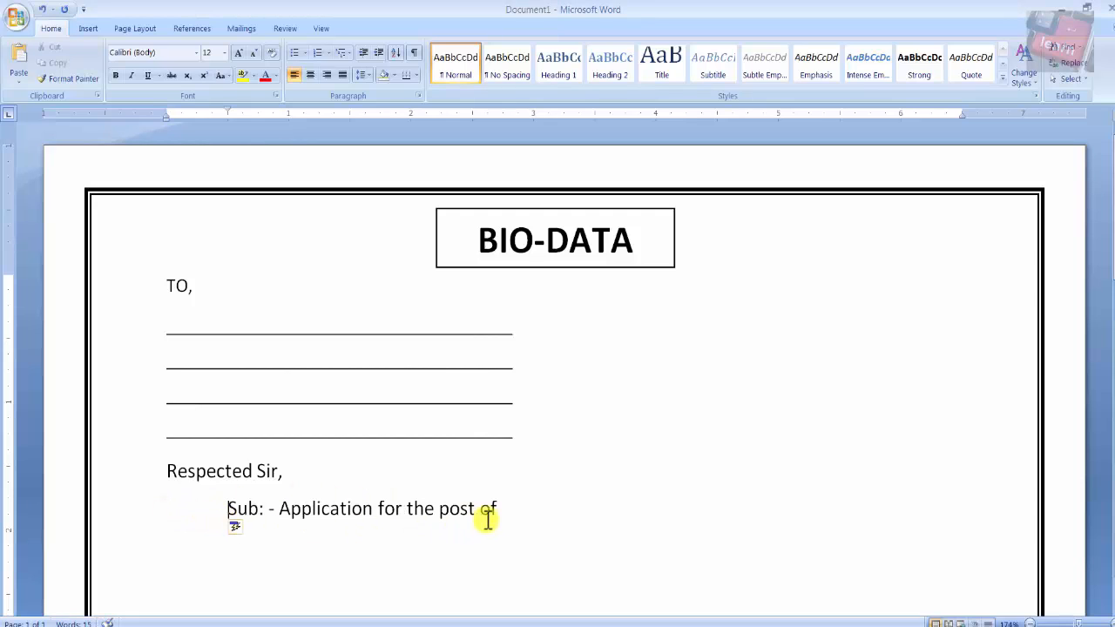
key("alt+Tab")
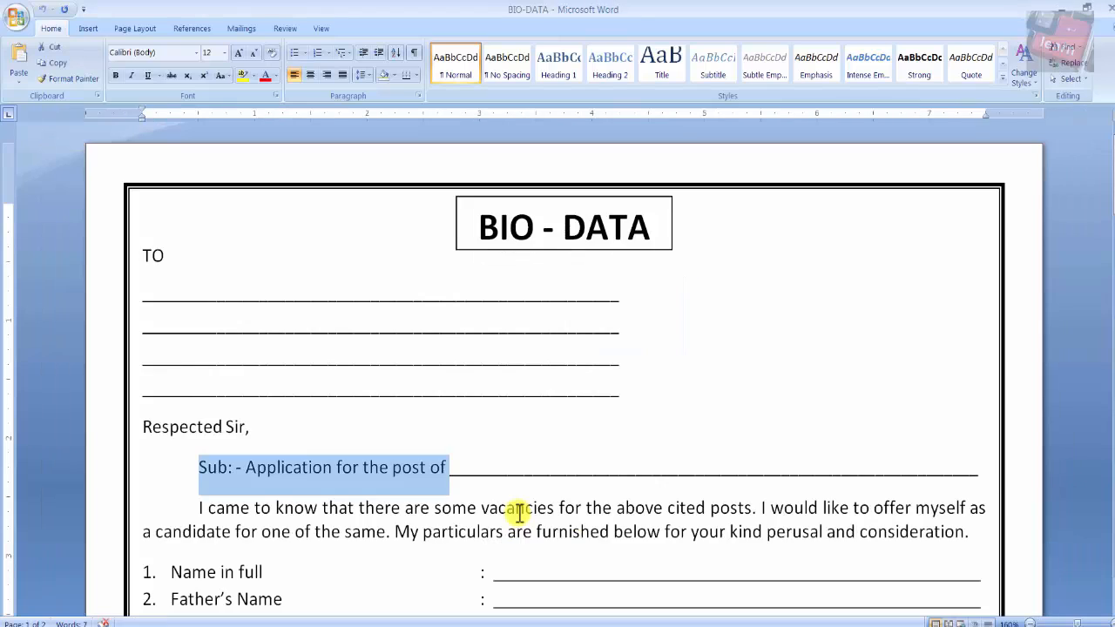
key("alt+Tab")
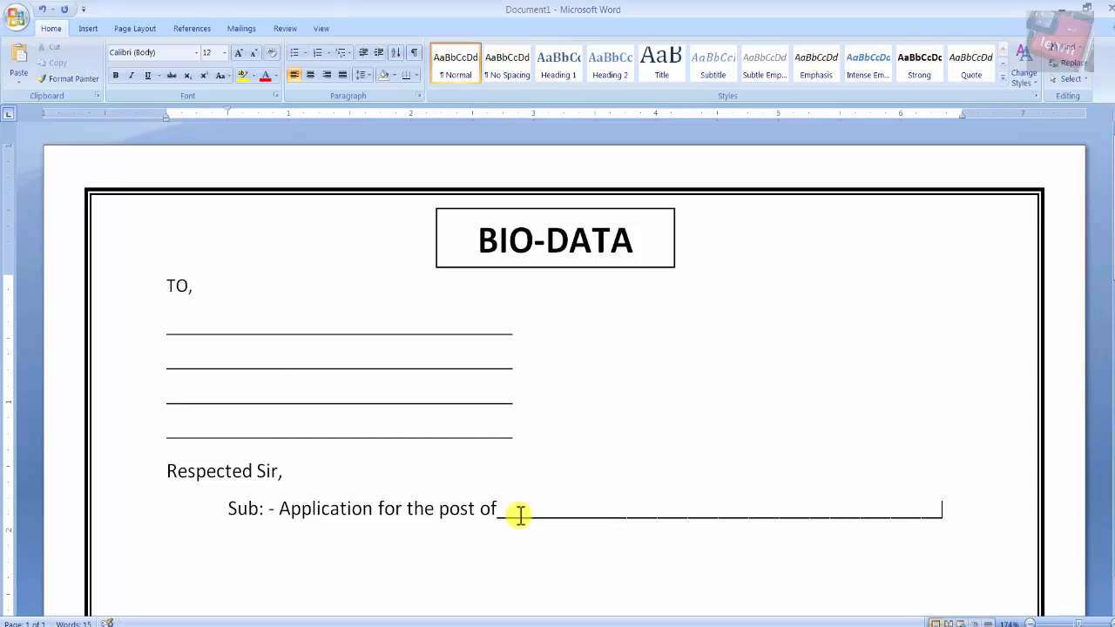
type("_")
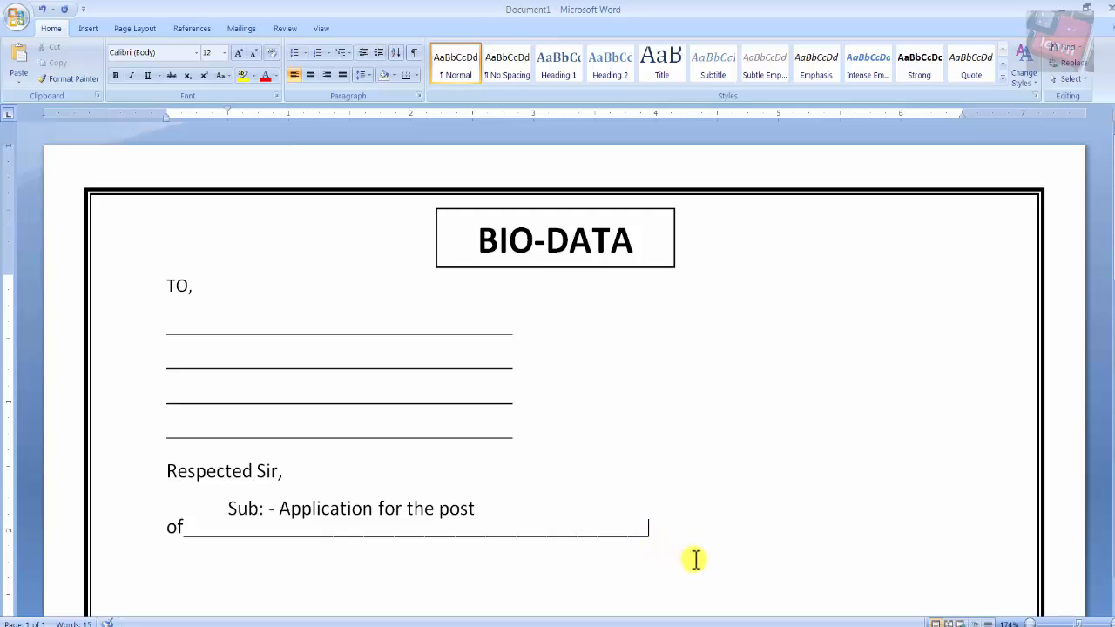
key("BackSpace")
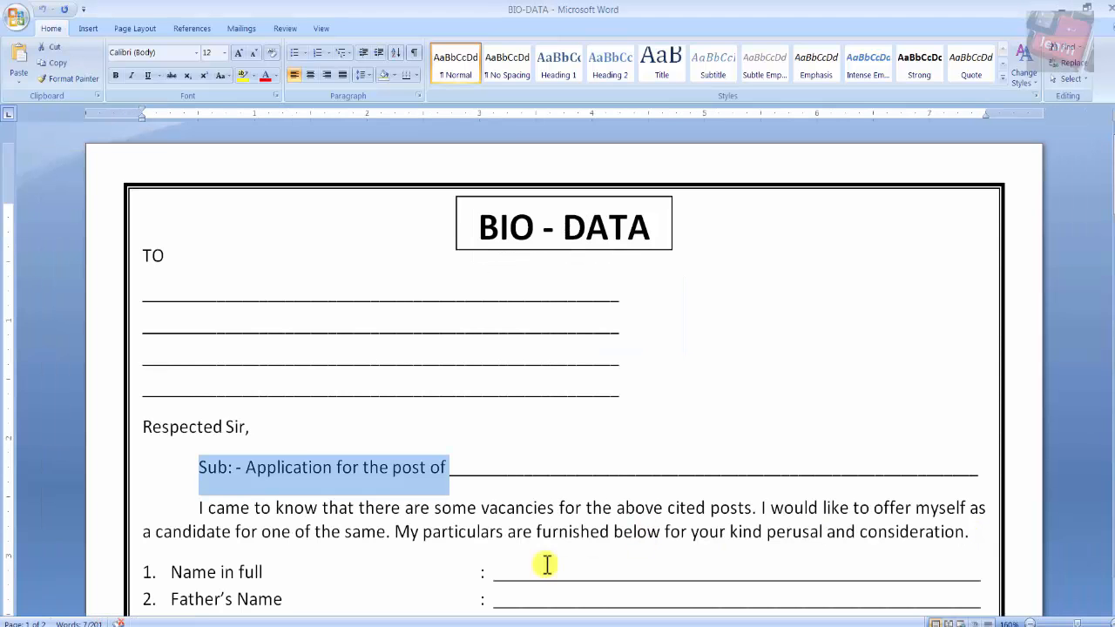
Copy the paragraph beginning "I came to know that there are some vacancies" from BIO-DATA into Document1 below the subject line
left_click_drag(200, 508, 969, 542)
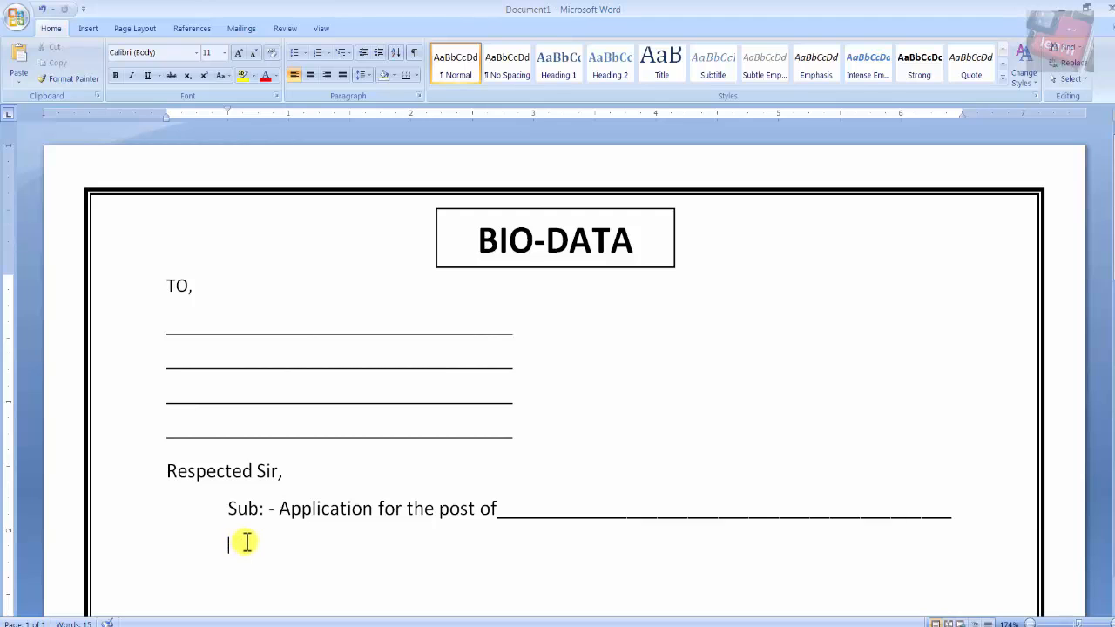
key("ctrl+v")
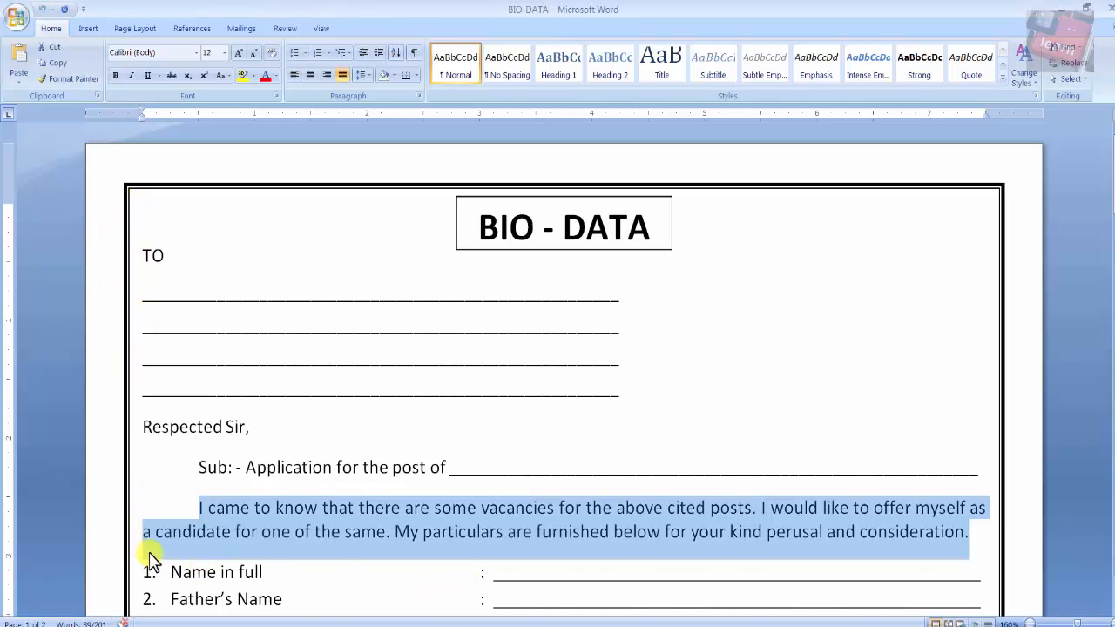
scroll(154, 552, "down", 5)
scroll(154, 552, "up", 3)
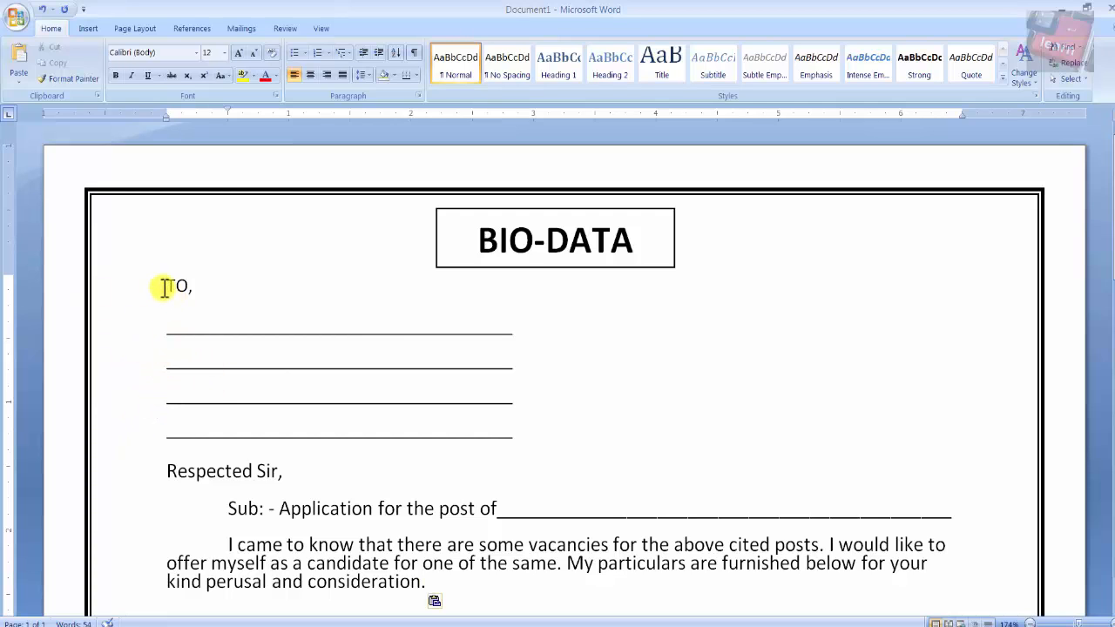
Set the page margins of Document1 to Narrow, 0.5" on all sides
left_click_drag(165, 288, 461, 585)
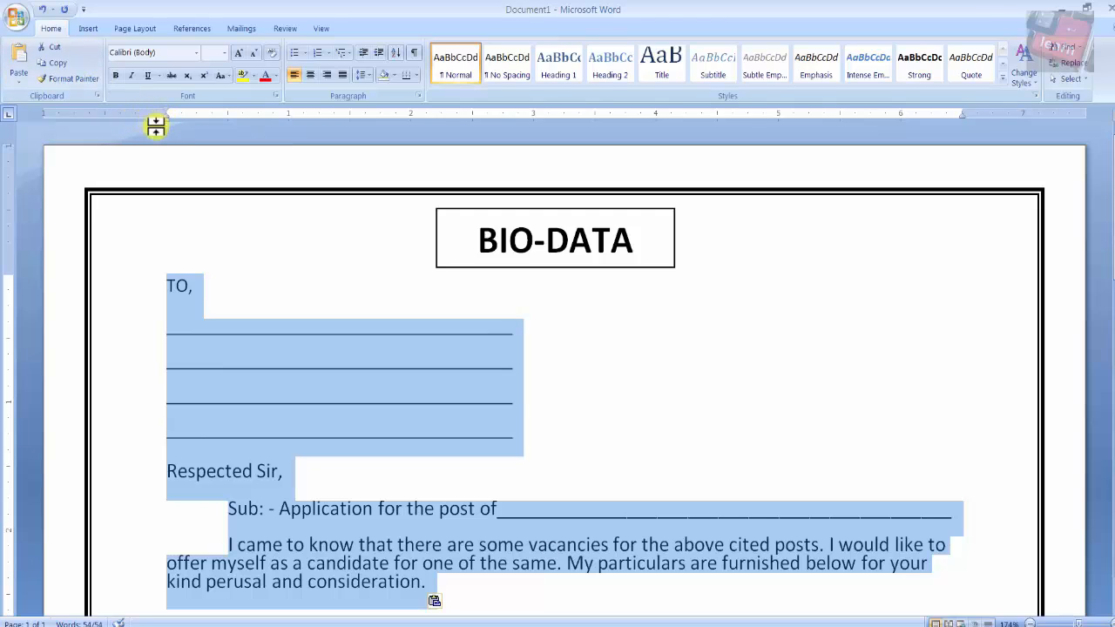
left_click(133, 35)
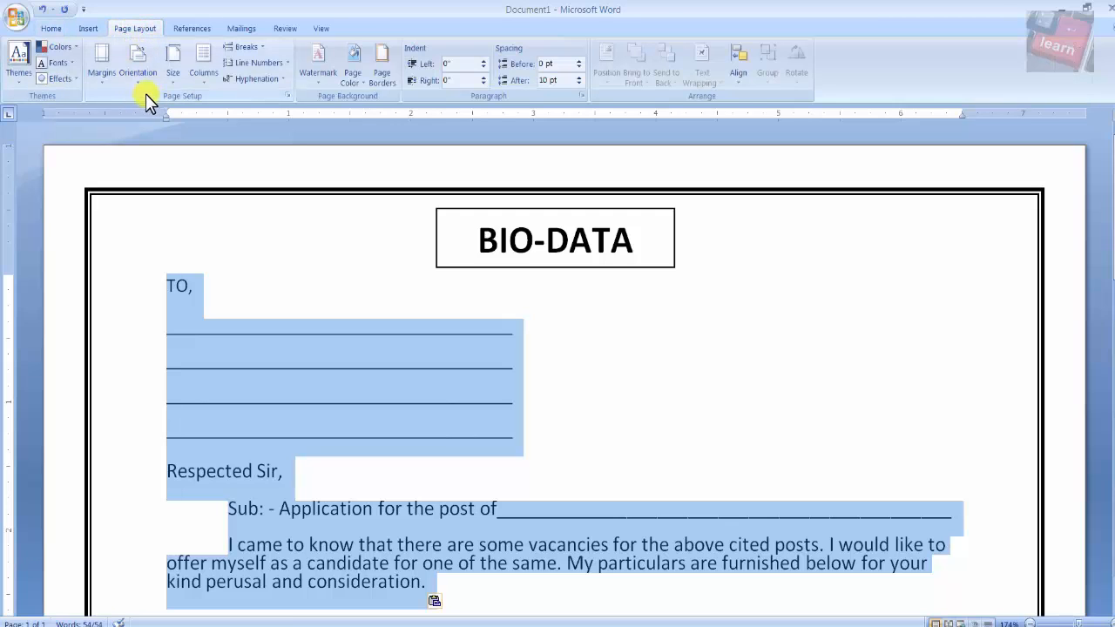
left_click(106, 70)
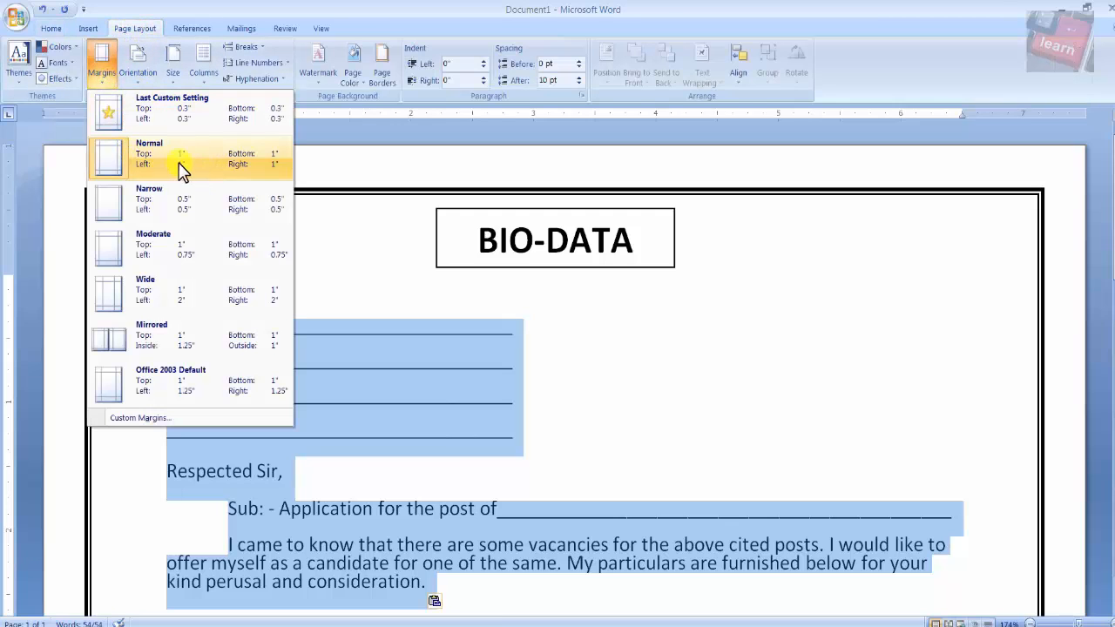
left_click(148, 215)
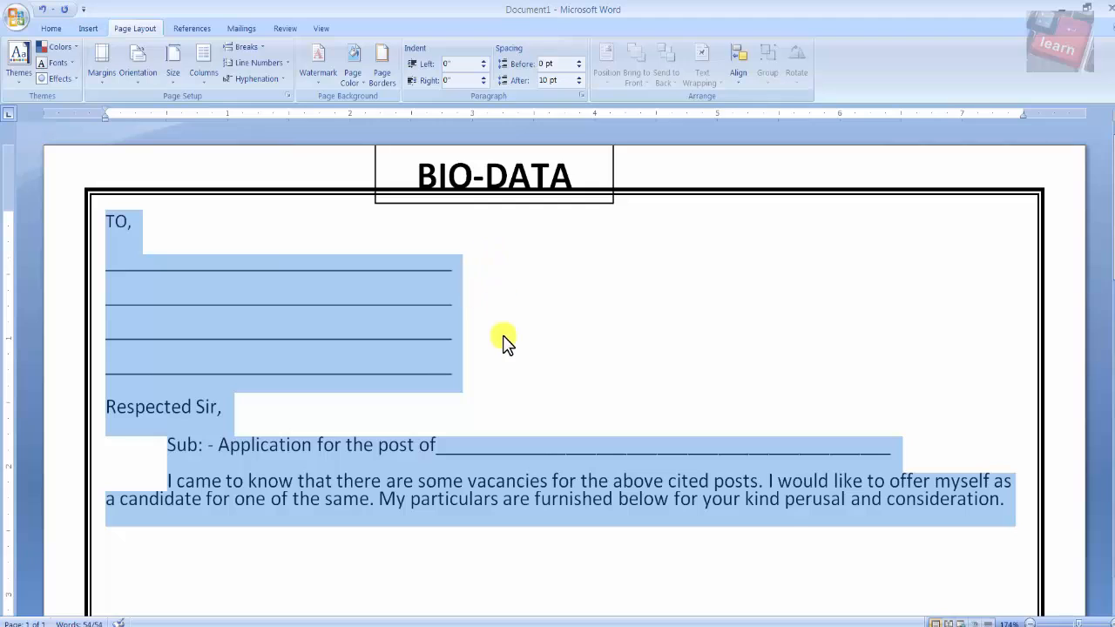
Move the BIO-DATA title box down inside the page border and shift it toward the page centre
left_click(613, 170)
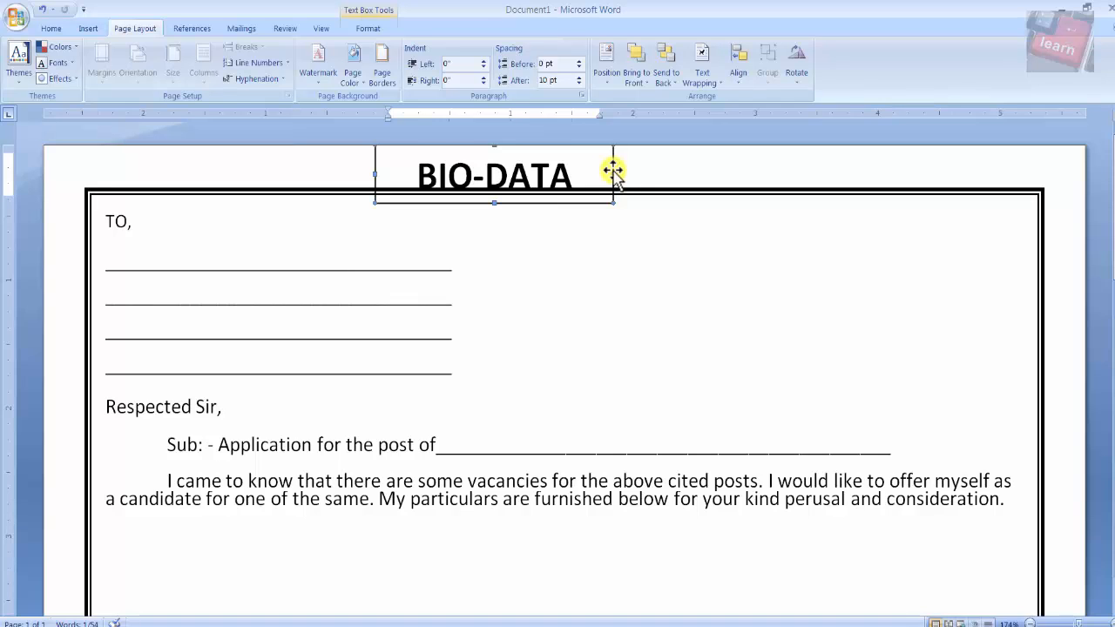
key("Down")
key("Down")
key("Down")
key("Down")
key("Down")
key("Down")
key("Down")
key("Down")
key("Down")
key("Down")
key("Down")
key("Down")
key("Down")
key("Down")
key("Down")
key("Down")
key("Down")
key("Down")
key("Down")
key("Down")
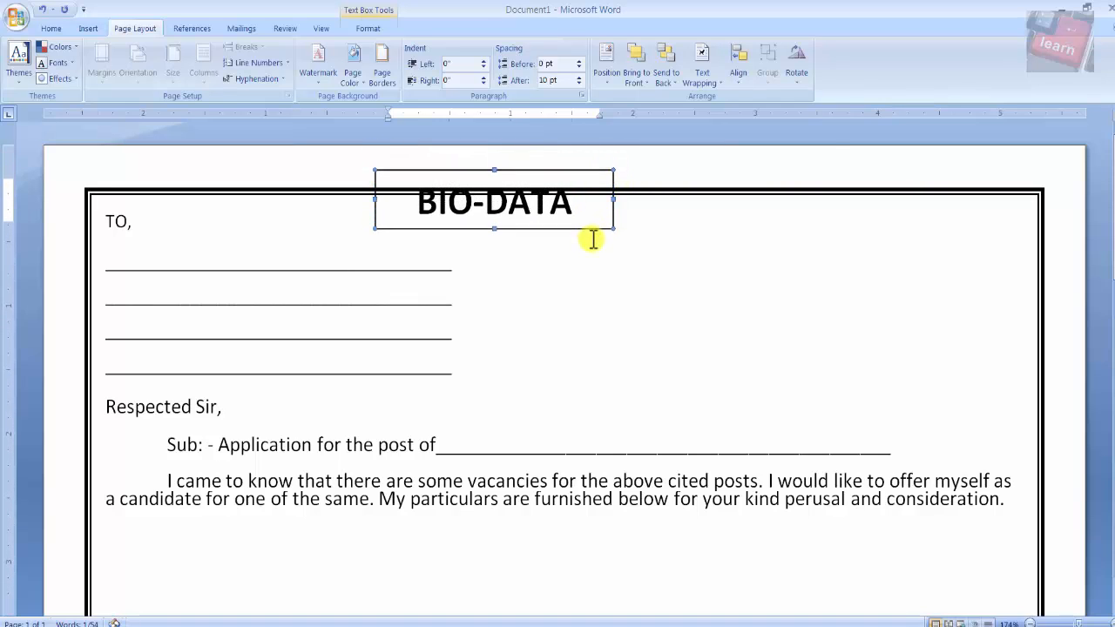
key("Down")
key("Down")
key("Down")
key("Down")
key("Down")
key("Down")
key("Down")
key("Down")
key("Down")
key("Down")
key("Down")
key("Down")
key("Down")
key("Down")
key("Down")
key("Down")
key("Down")
key("Down")
key("Down")
key("Down")
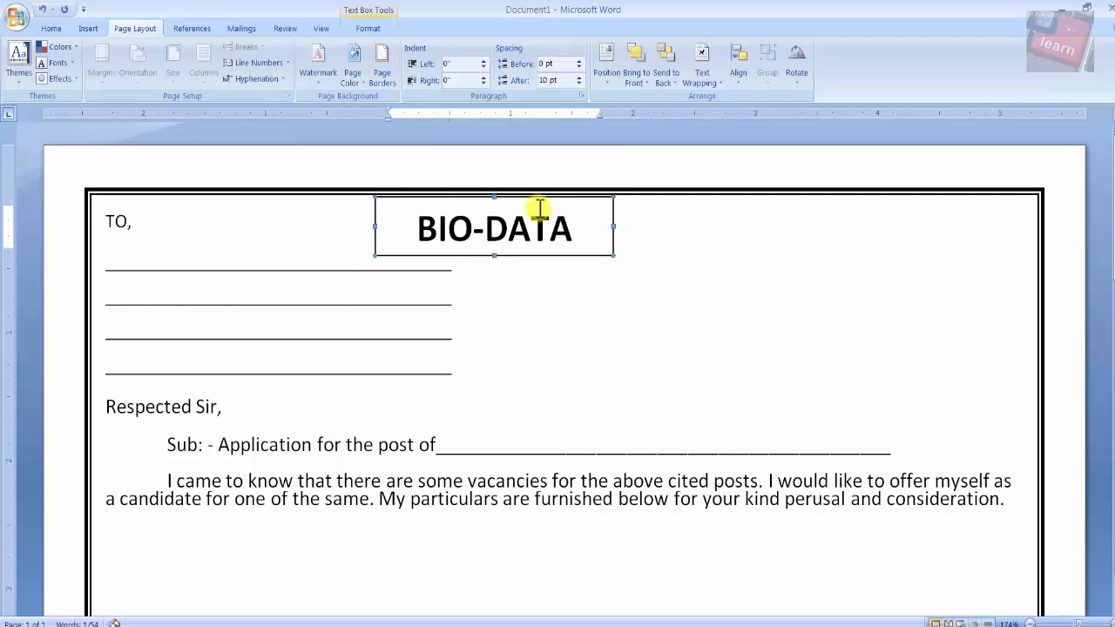
key("Down")
key("Down")
key("Down")
key("Down")
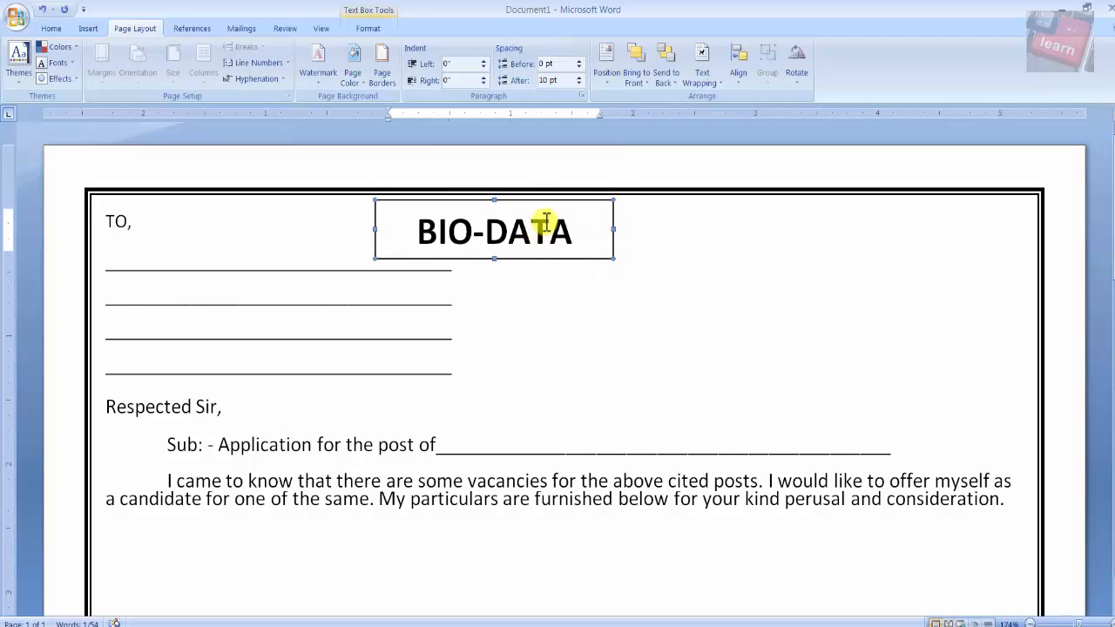
left_click_drag(523, 204, 562, 202)
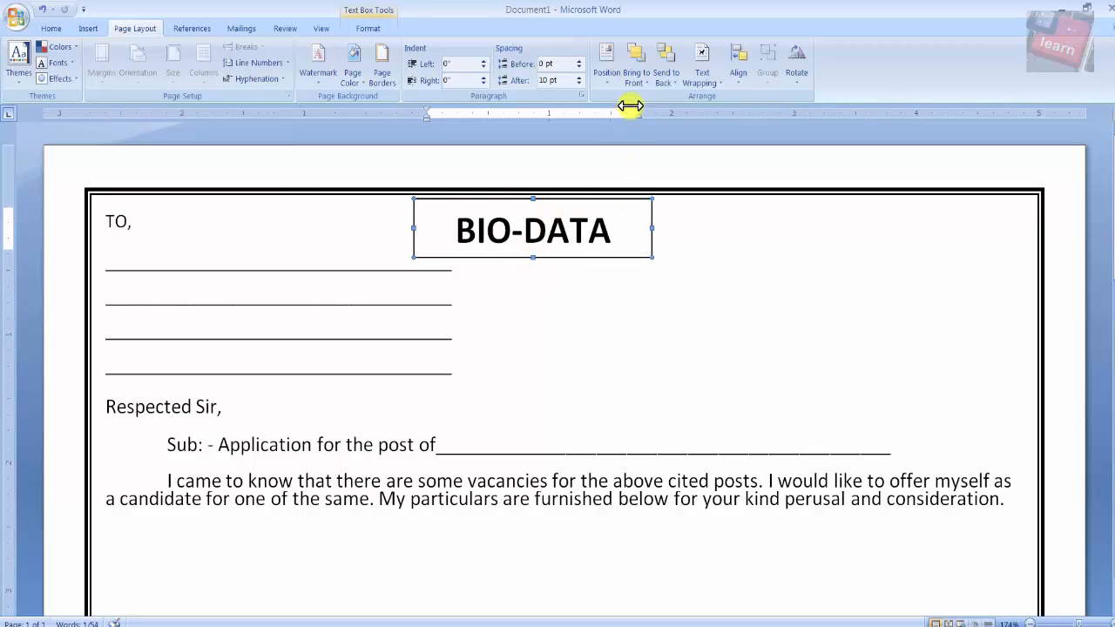
Position the title box at the top center of the page with text wrapping, and insert an empty paragraph before "TO,"
left_click(607, 78)
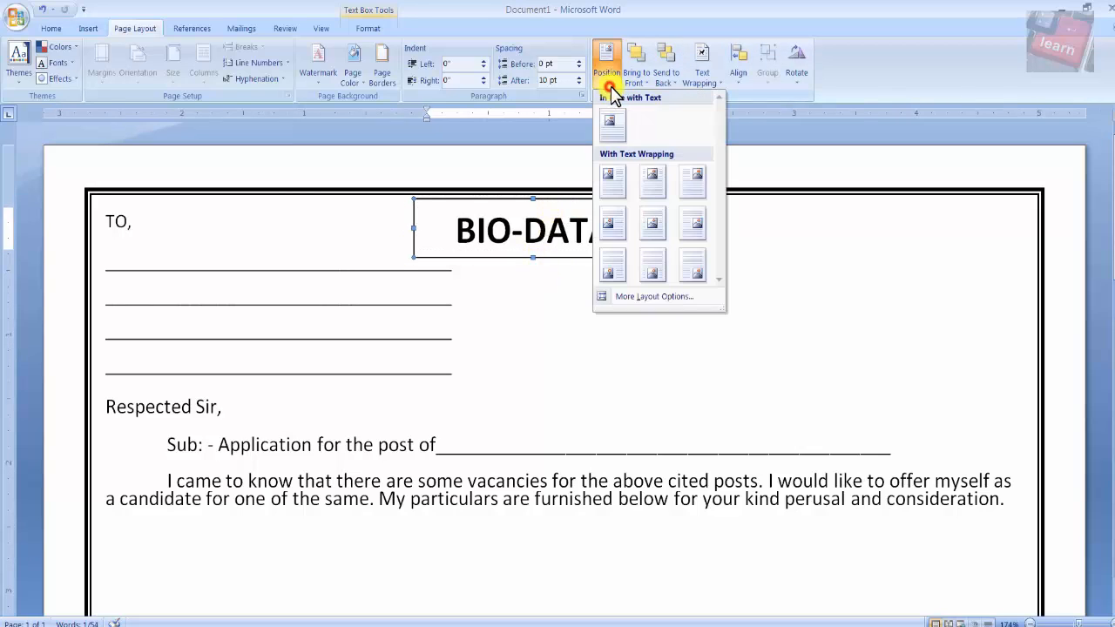
left_click(648, 181)
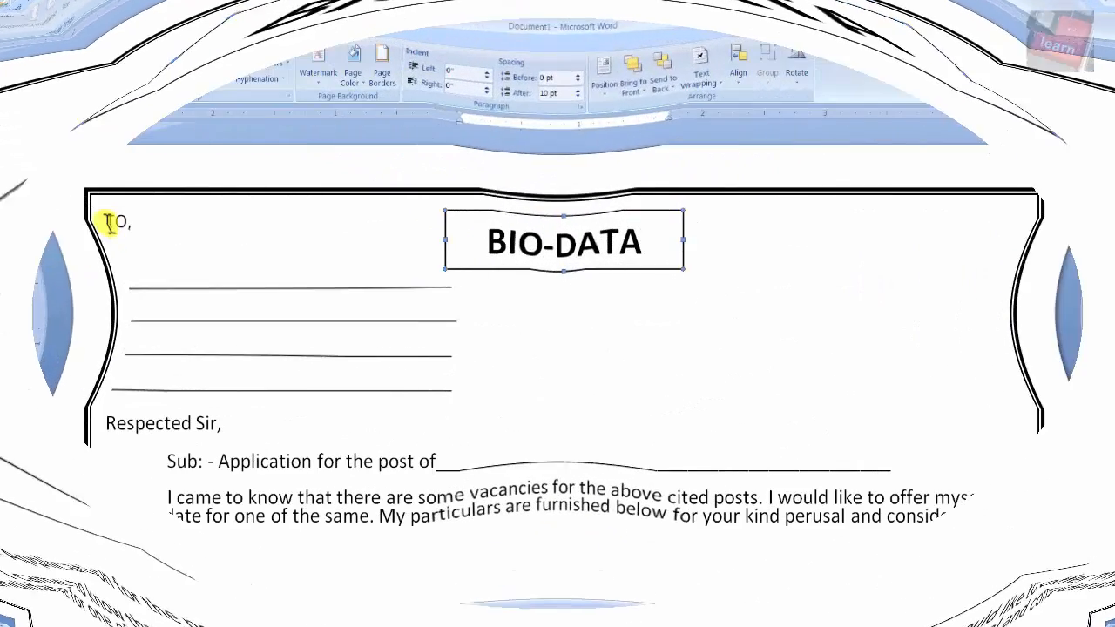
left_click(105, 221)
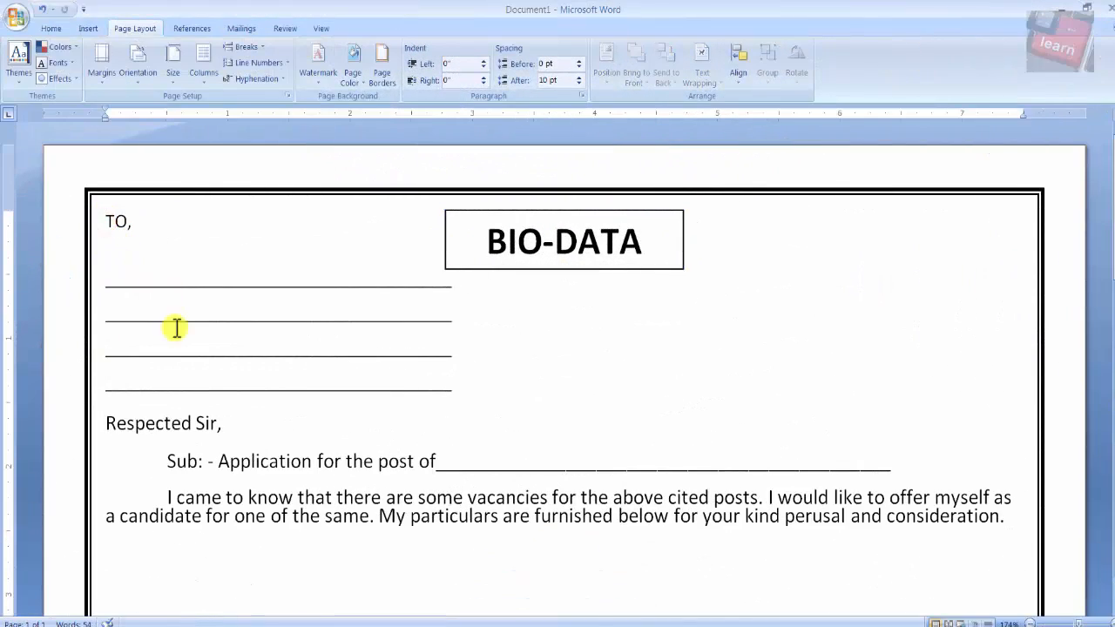
key("Return")
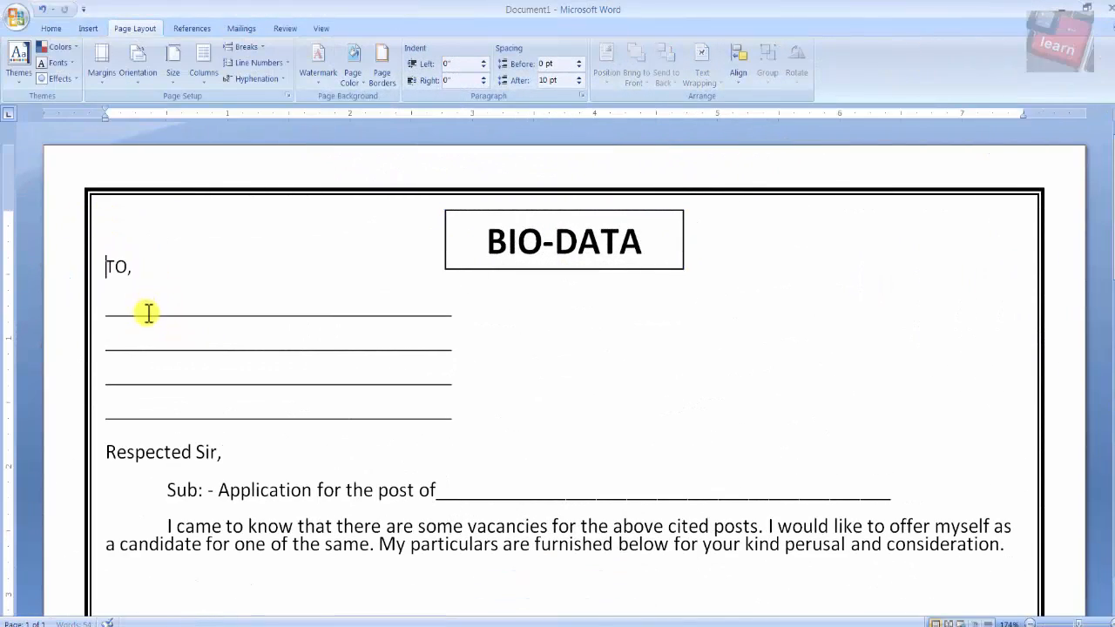
Start a numbered list below the introductory paragraph and reduce its left indent to 0.25" so the number aligns with the margin
scroll(175, 410, "down", 3)
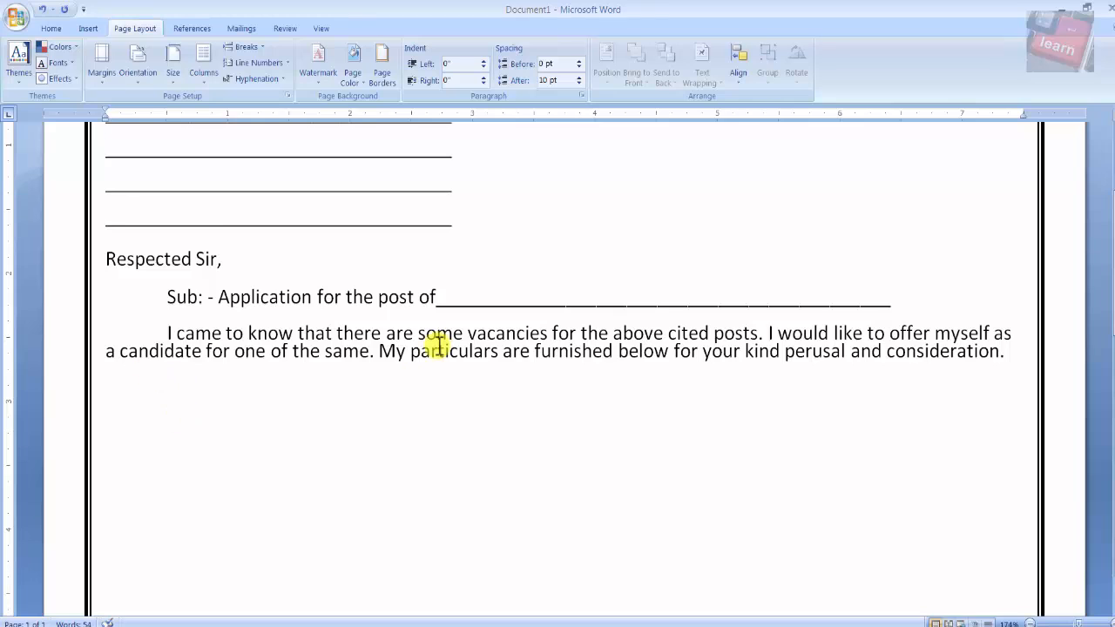
left_click(107, 380)
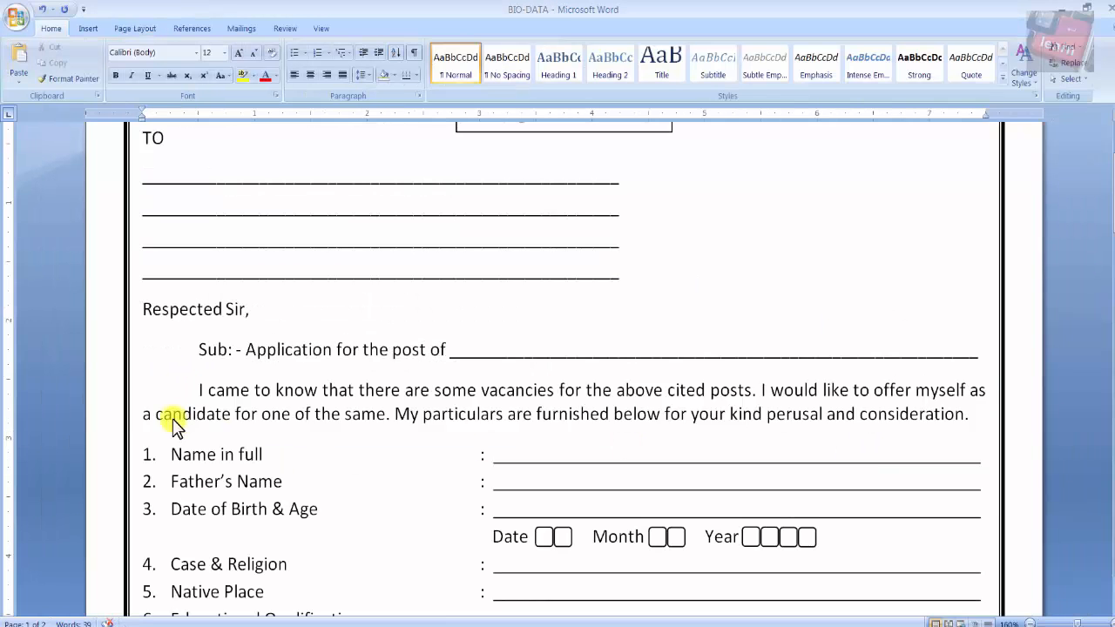
triple_click(174, 423)
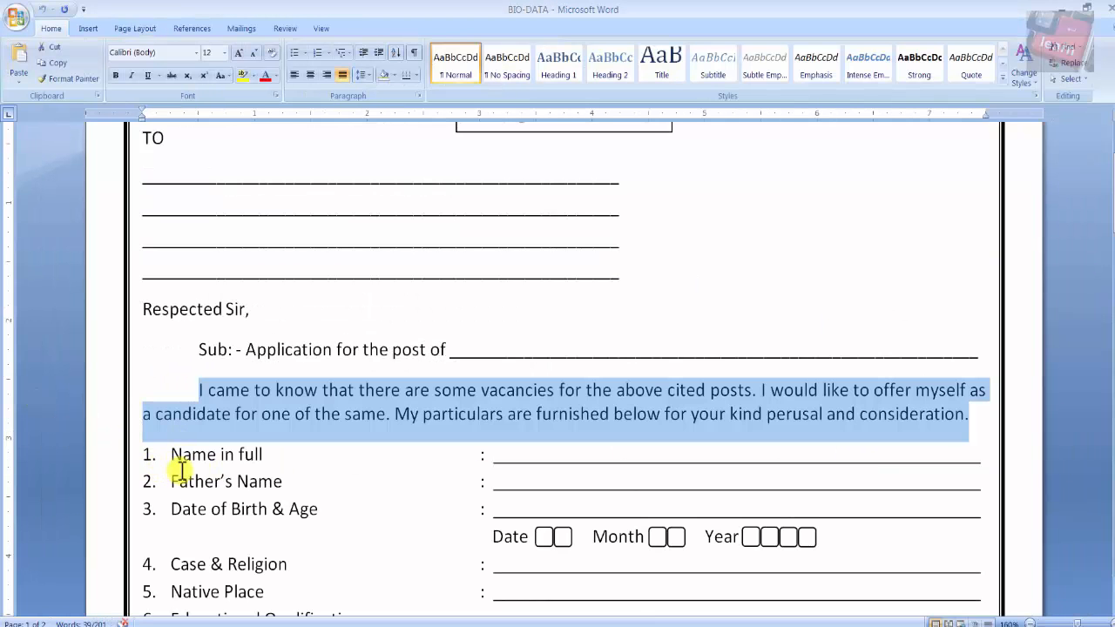
scroll(179, 470, "down", 3)
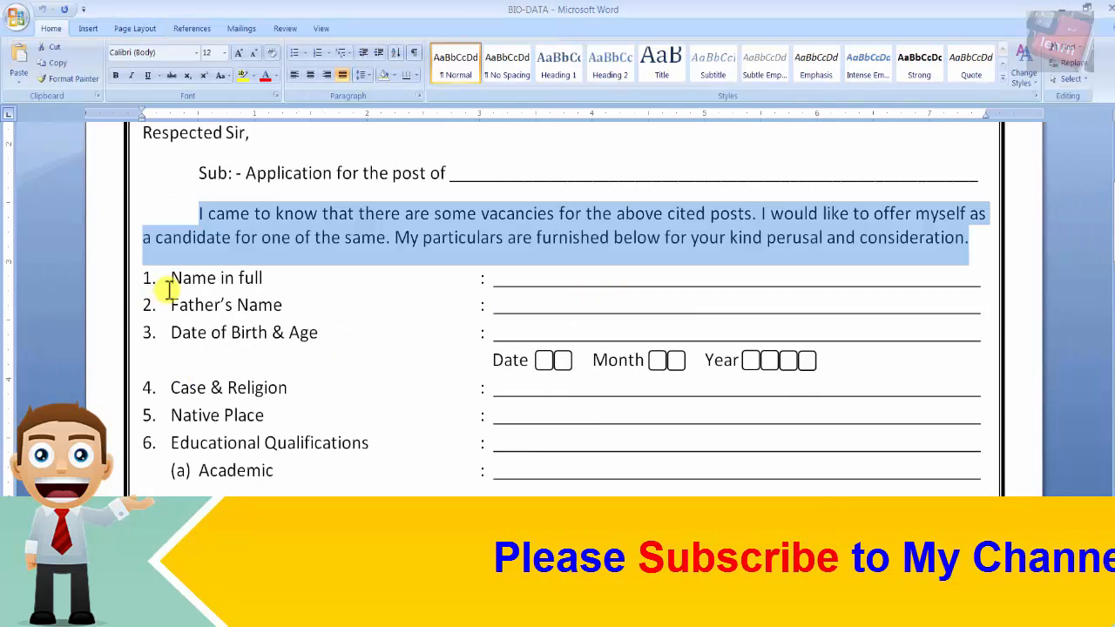
scroll(171, 392, "down", 3)
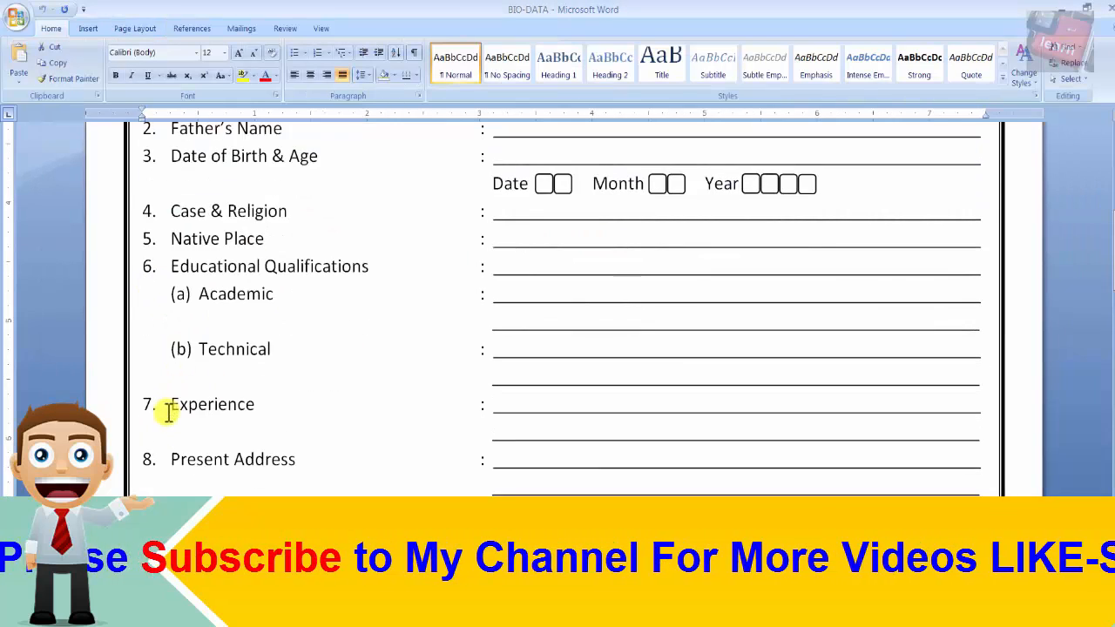
scroll(169, 415, "up", 4)
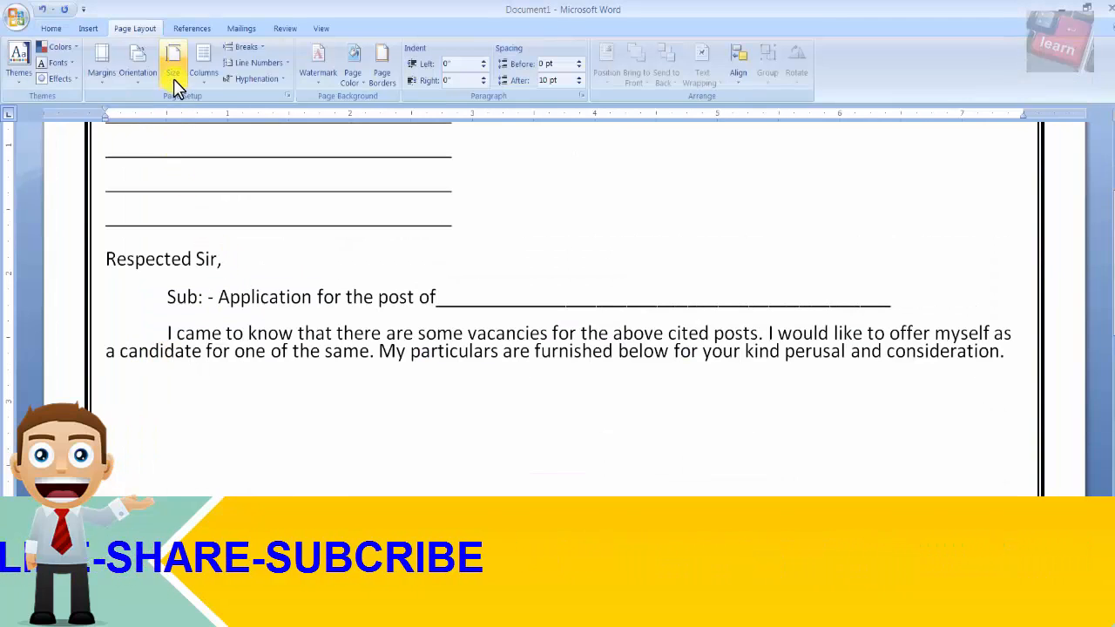
left_click(52, 29)
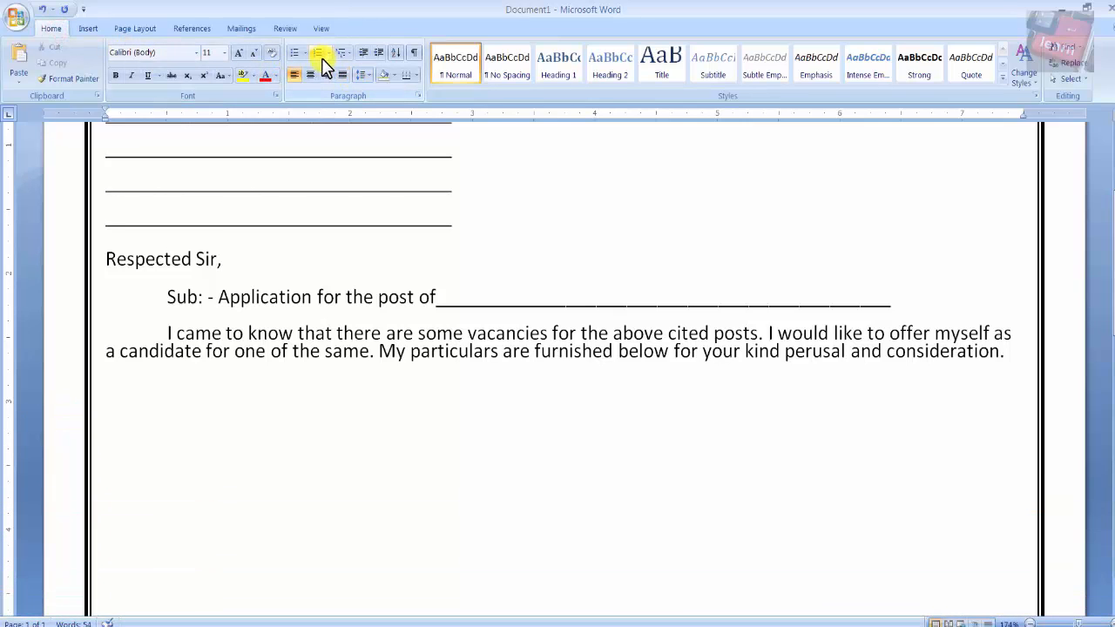
left_click(320, 54)
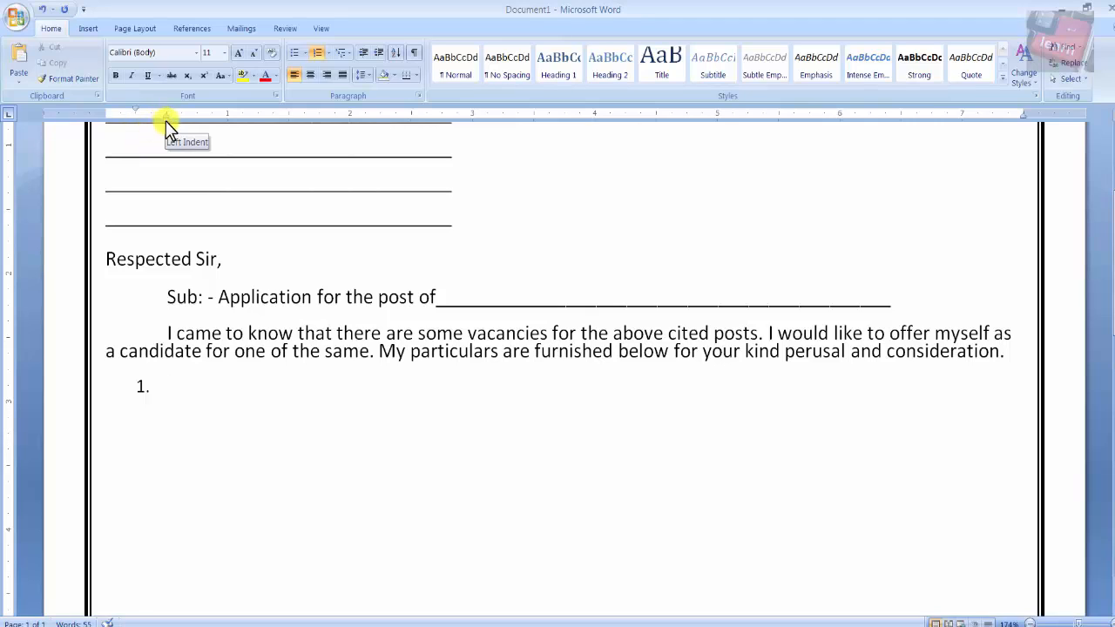
left_click_drag(164, 118, 136, 122)
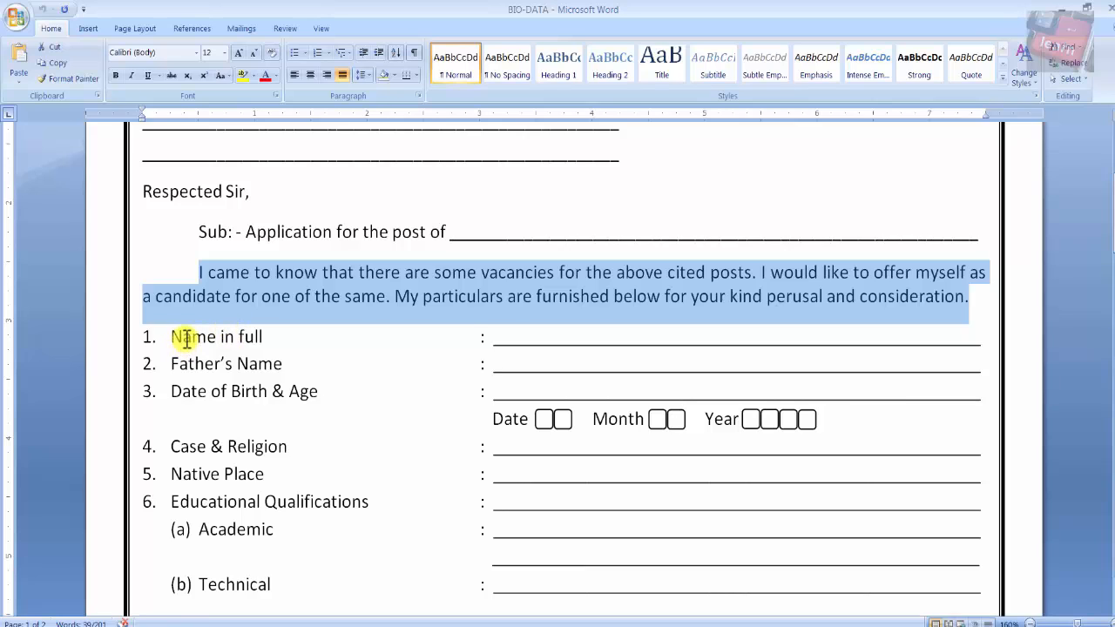
Copy "Name in full" from the BIO-DATA document and paste it as the first numbered item in Document1
left_click_drag(172, 338, 265, 346)
key("ctrl+c")
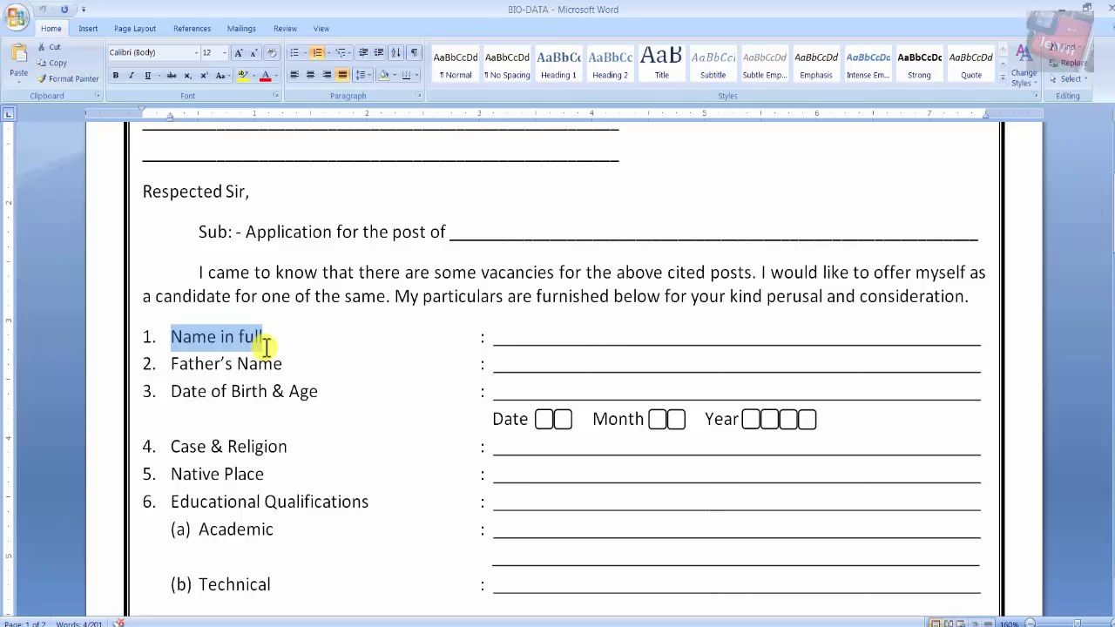
key("alt+Tab")
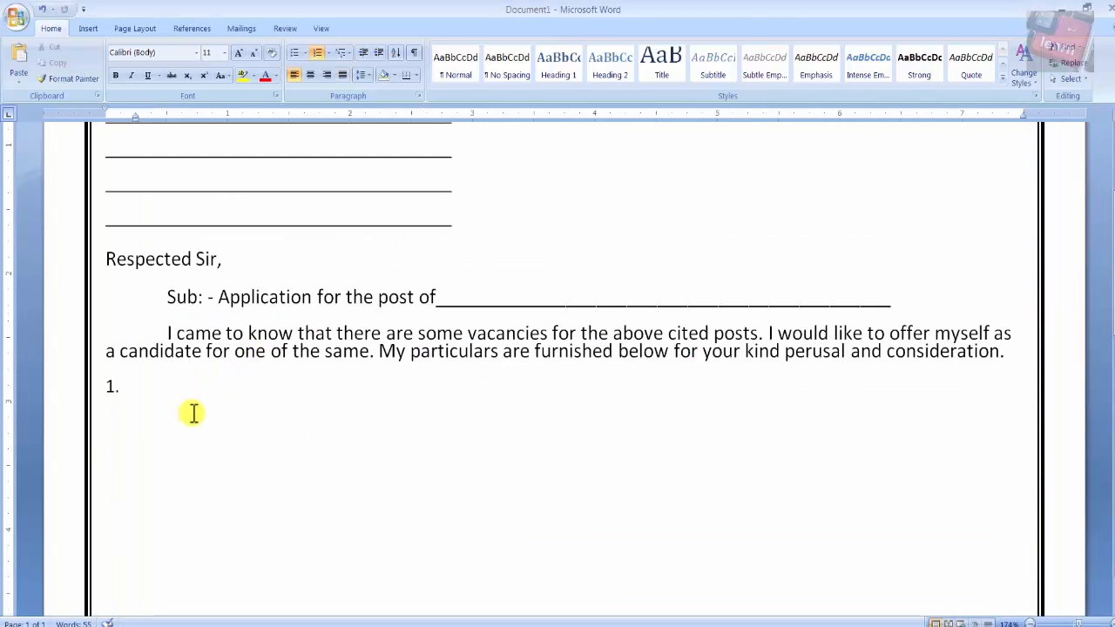
key("ctrl+v")
key("alt+Tab")
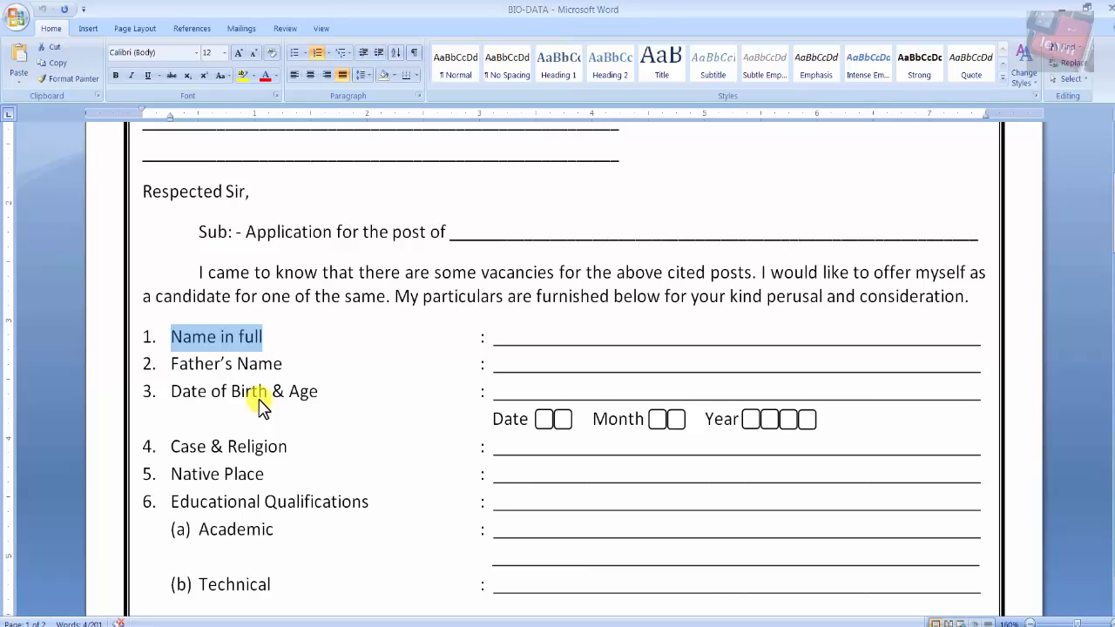
key("alt+Tab")
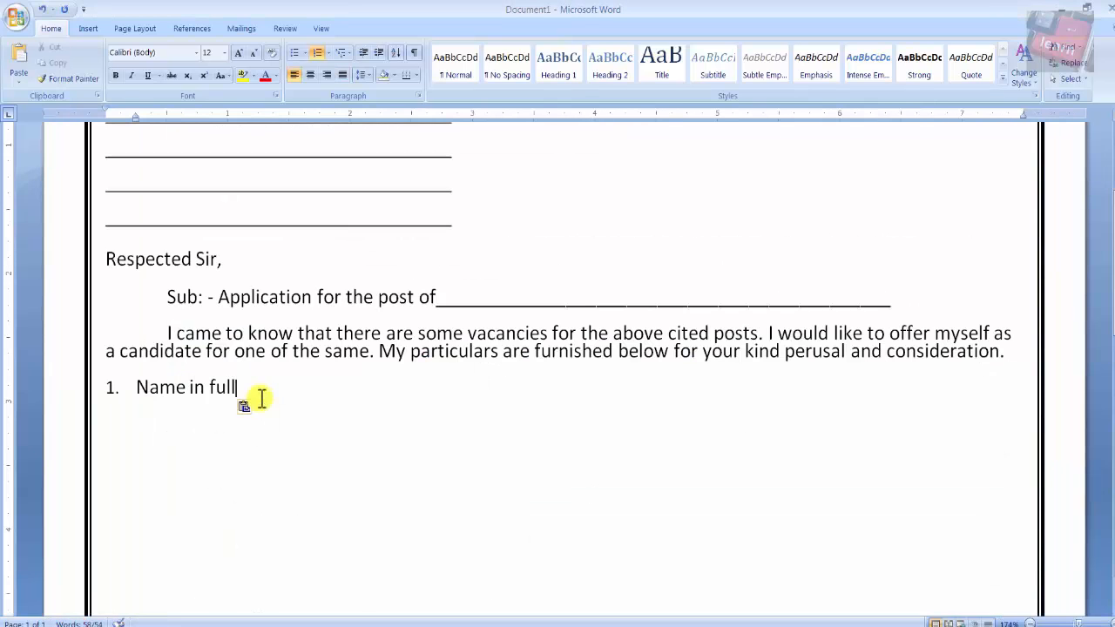
Using the BIO-DATA document as reference, add left tab stops at 3" and about 3.4" to the "Name in full" item in Document1
key("alt+Tab")
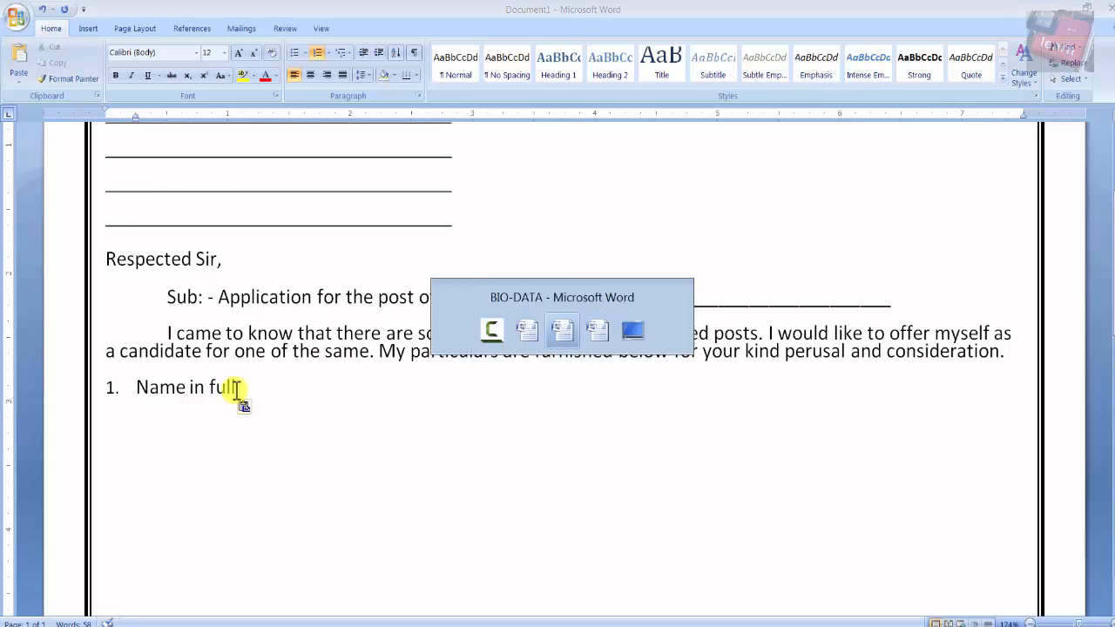
left_click(476, 338)
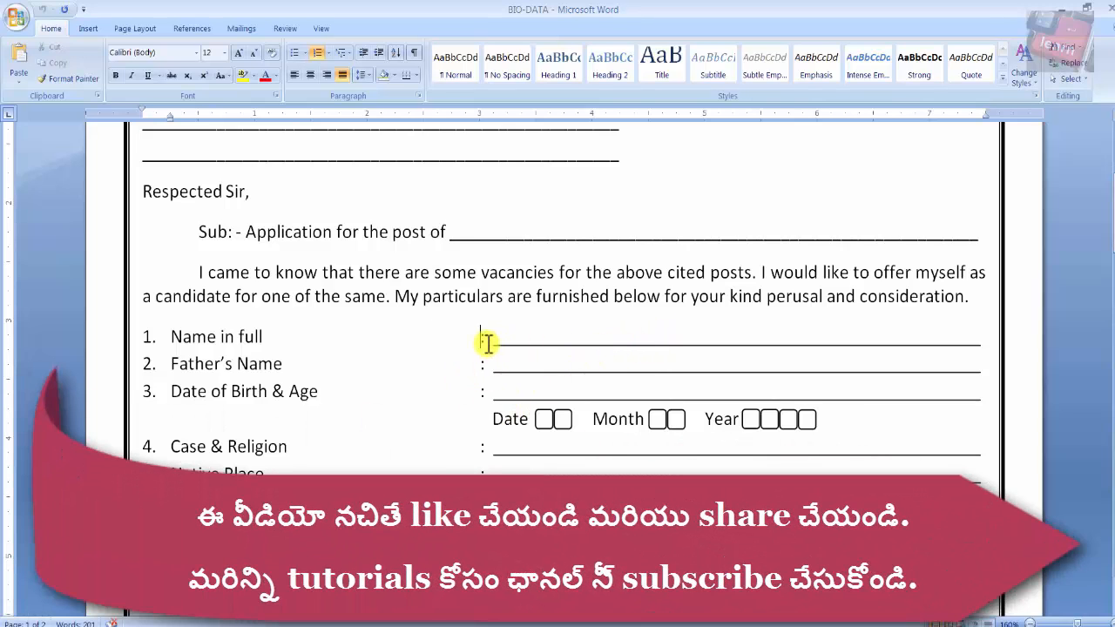
scroll(480, 401, "down", 3)
scroll(481, 412, "down", 4)
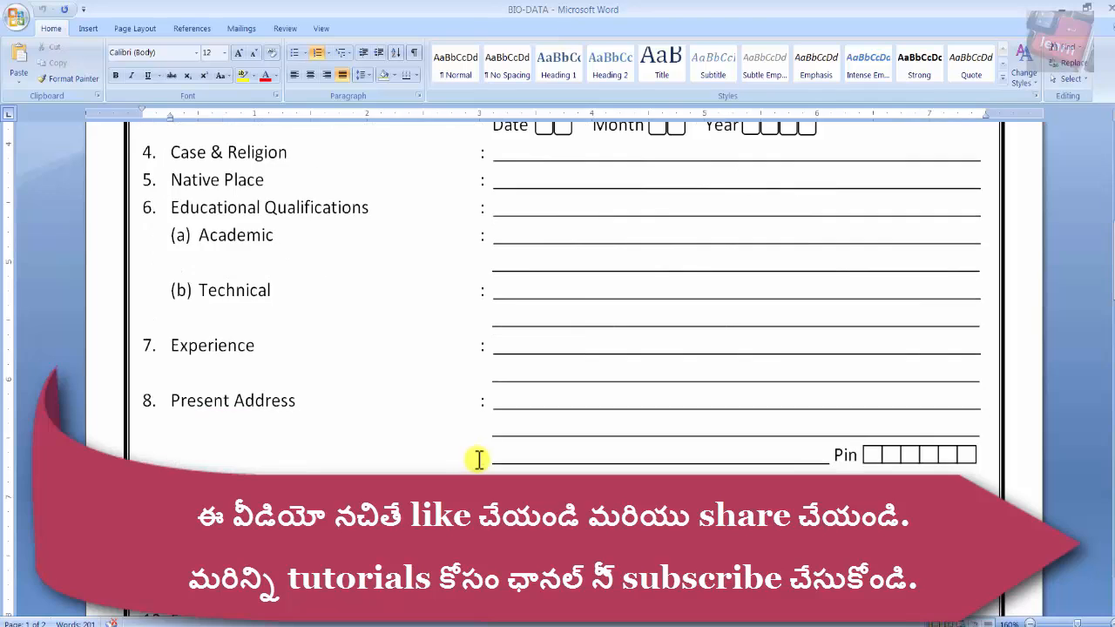
scroll(473, 456, "up", 9)
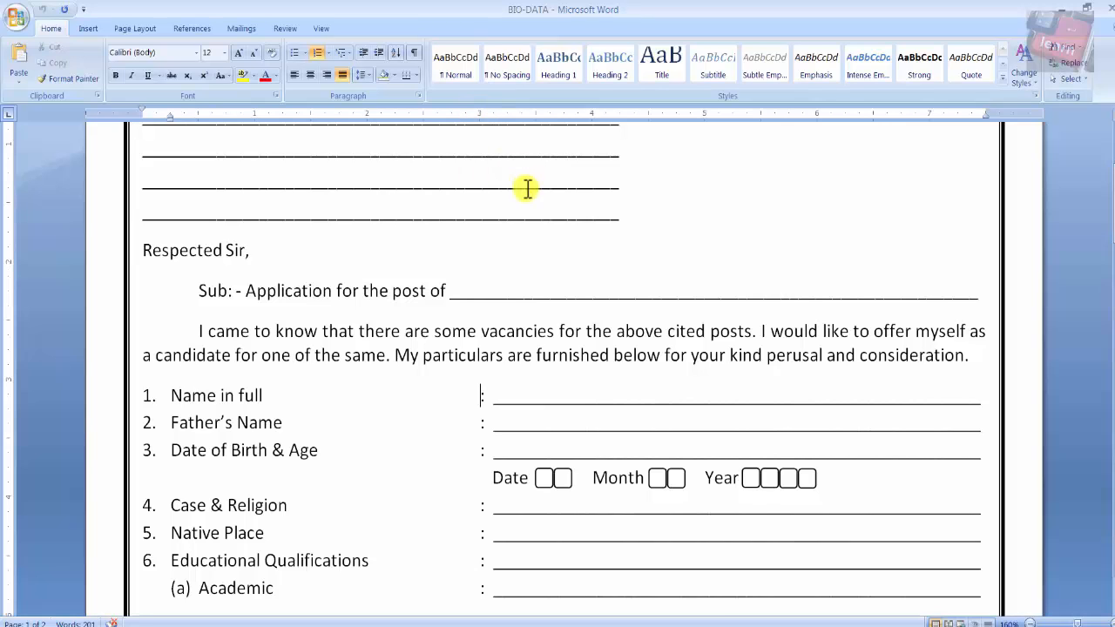
key("alt+Tab")
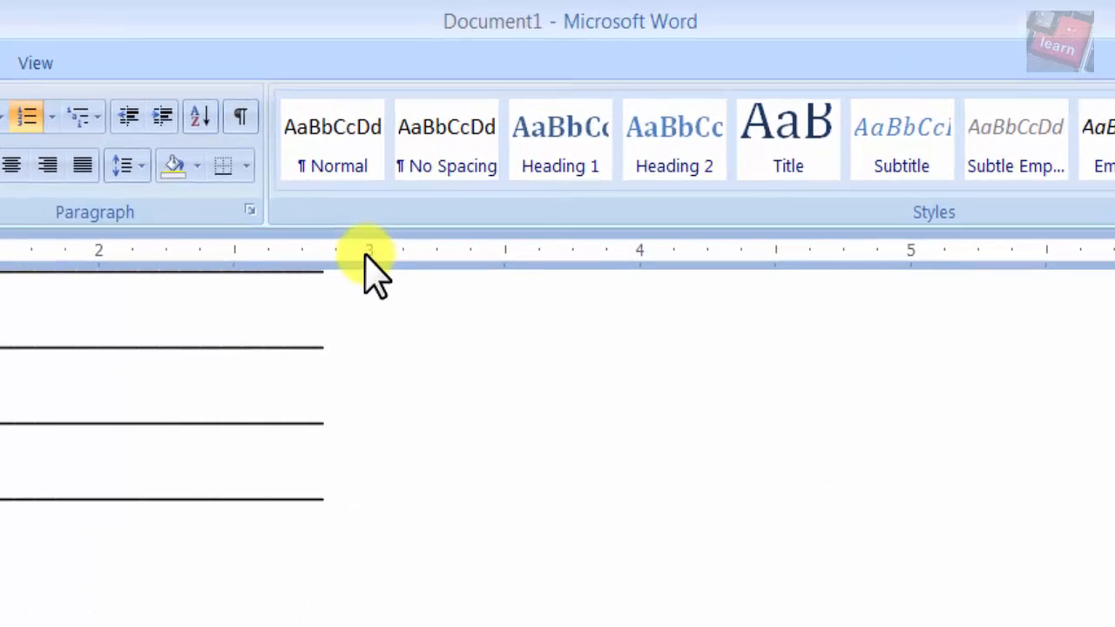
left_click(478, 116)
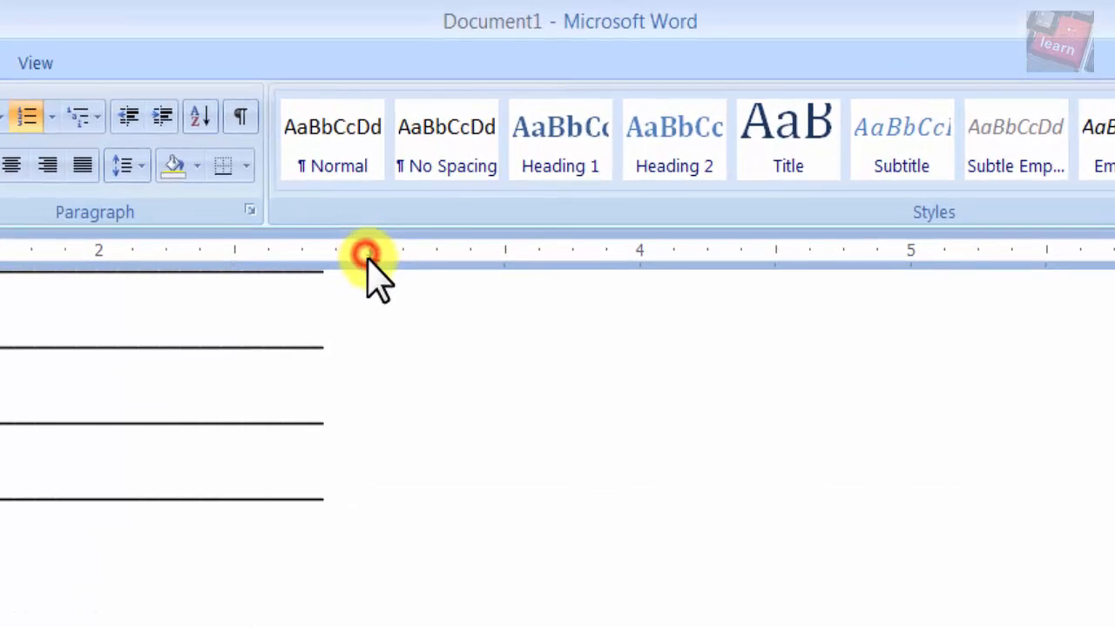
left_click(464, 251)
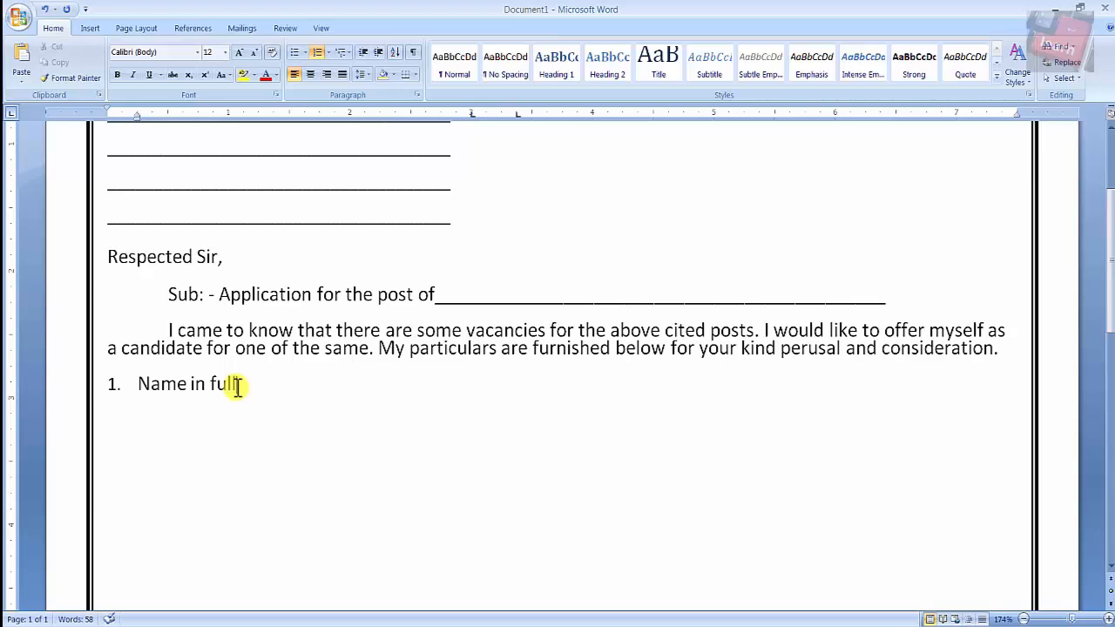
Add a colon at the first tab stop of "Name in full" and an underscore line from the second tab stop to the right margin
key("Tab")
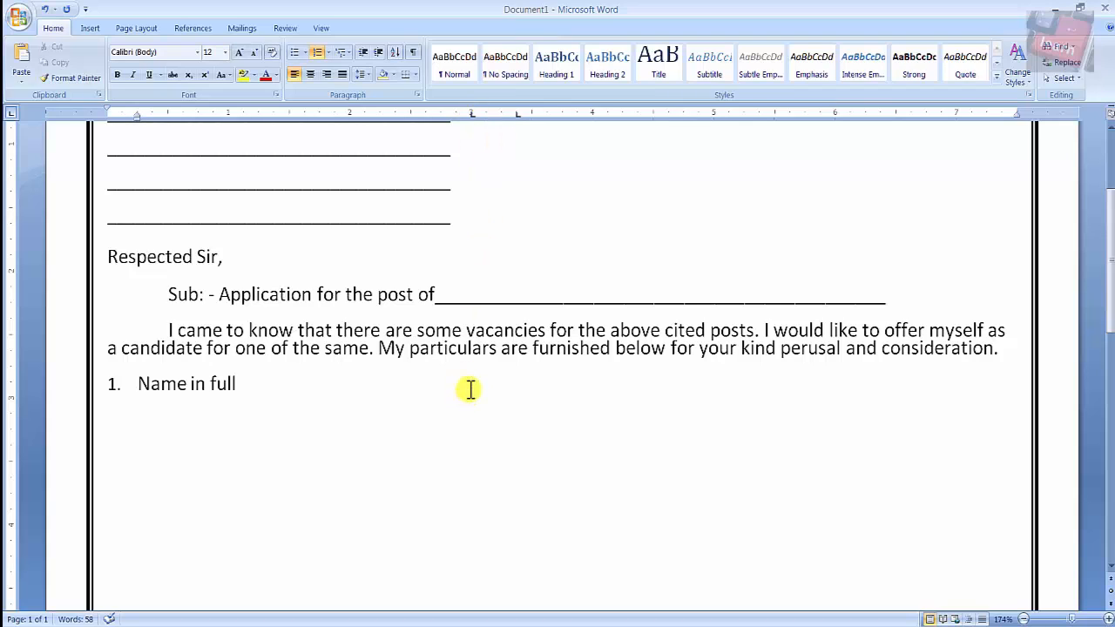
type(":")
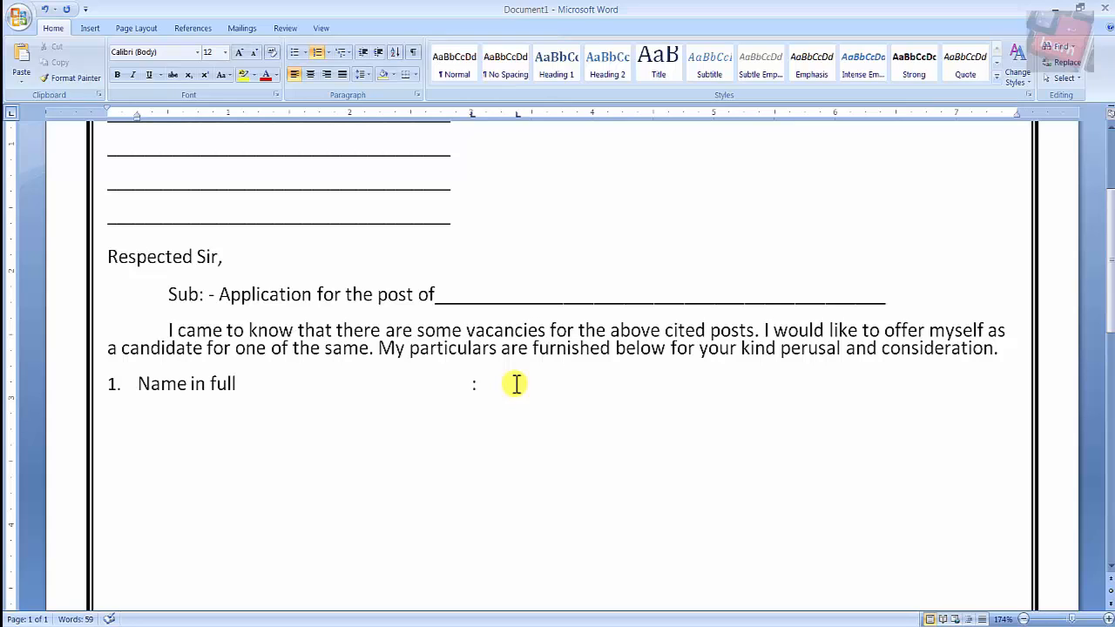
type("_______________________________________________")
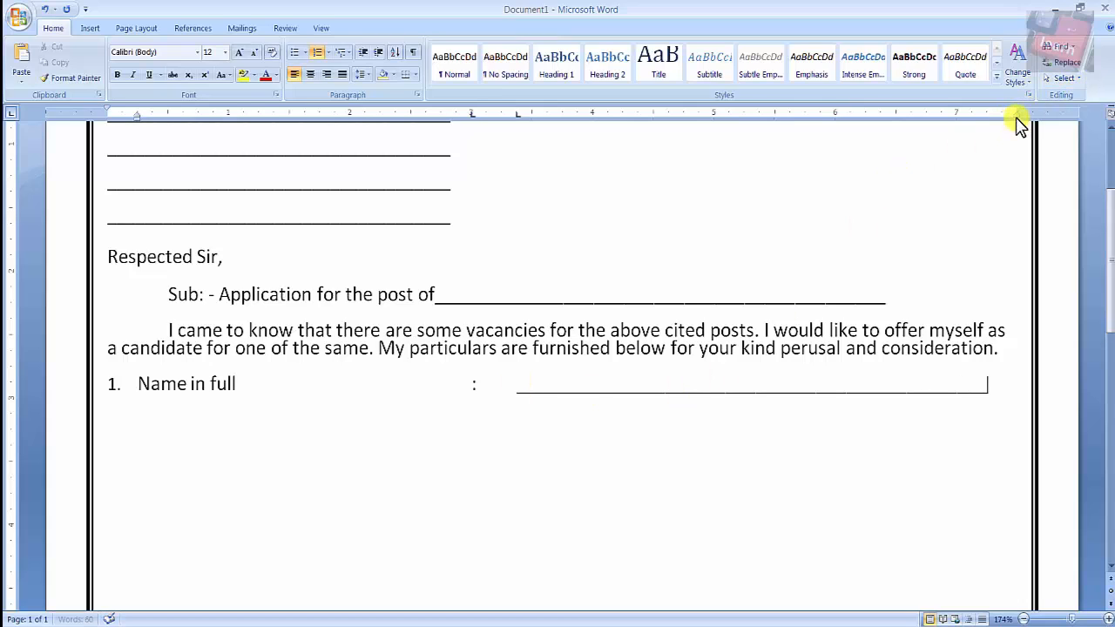
left_click_drag(1016, 116, 1016, 117)
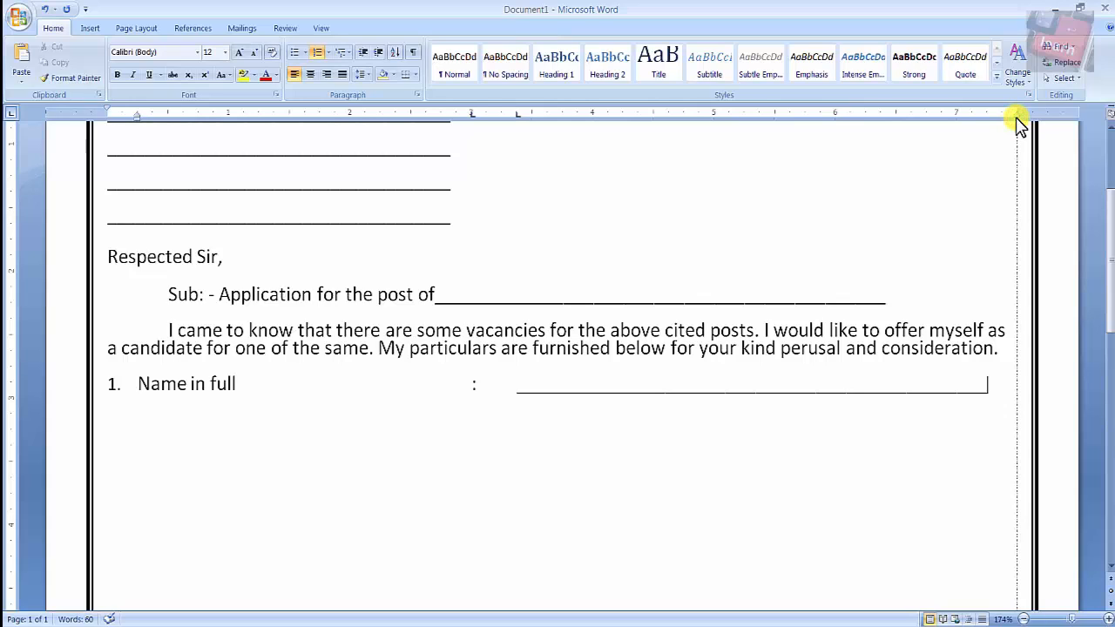
left_click_drag(1017, 117, 1016, 116)
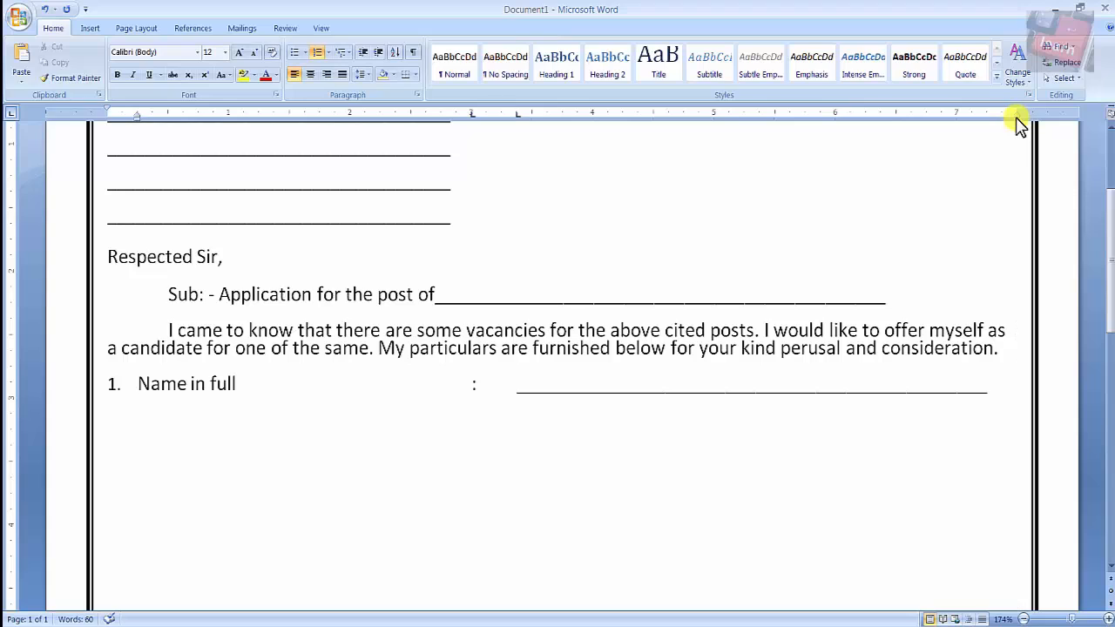
type("__")
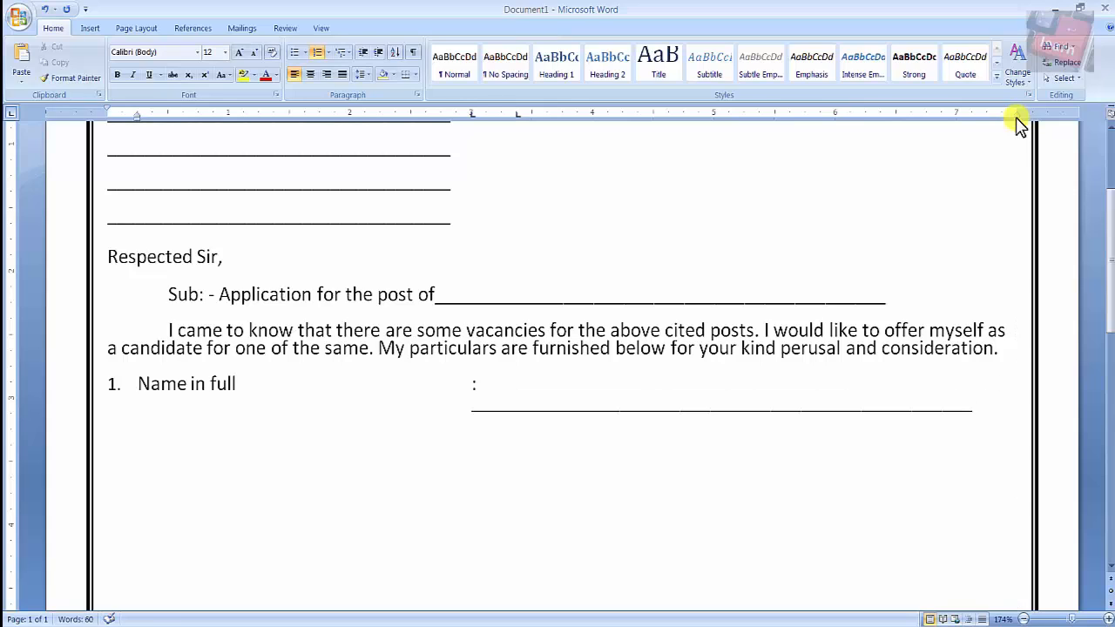
key("BackSpace")
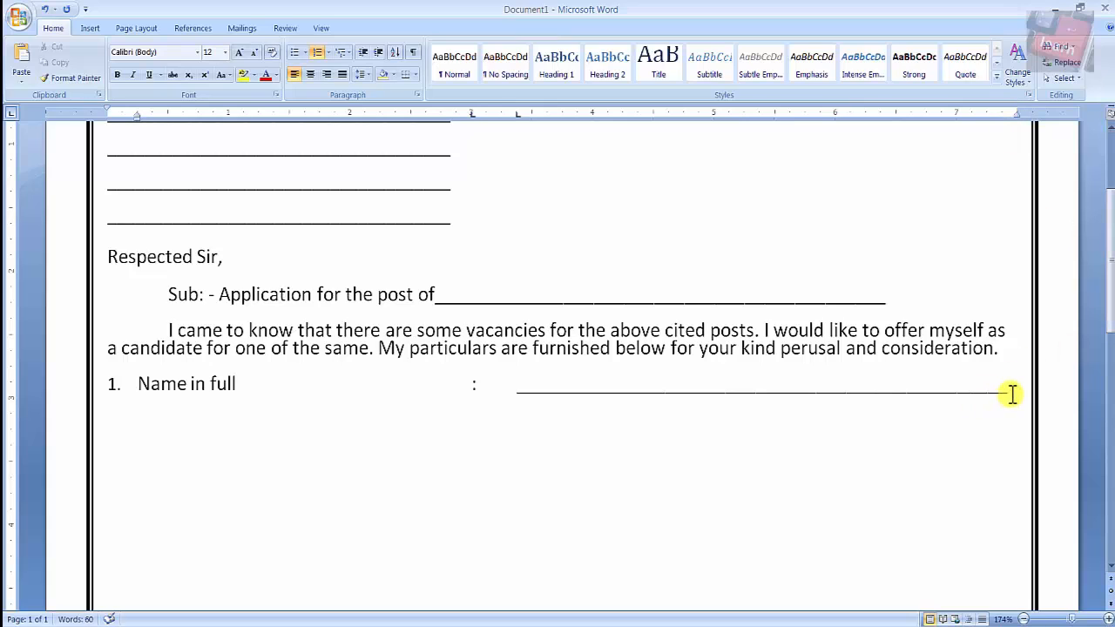
Add "Father's Name" from the BIO-DATA document as item 2, with an aligned colon and an underscore line to the right margin
key("Return")
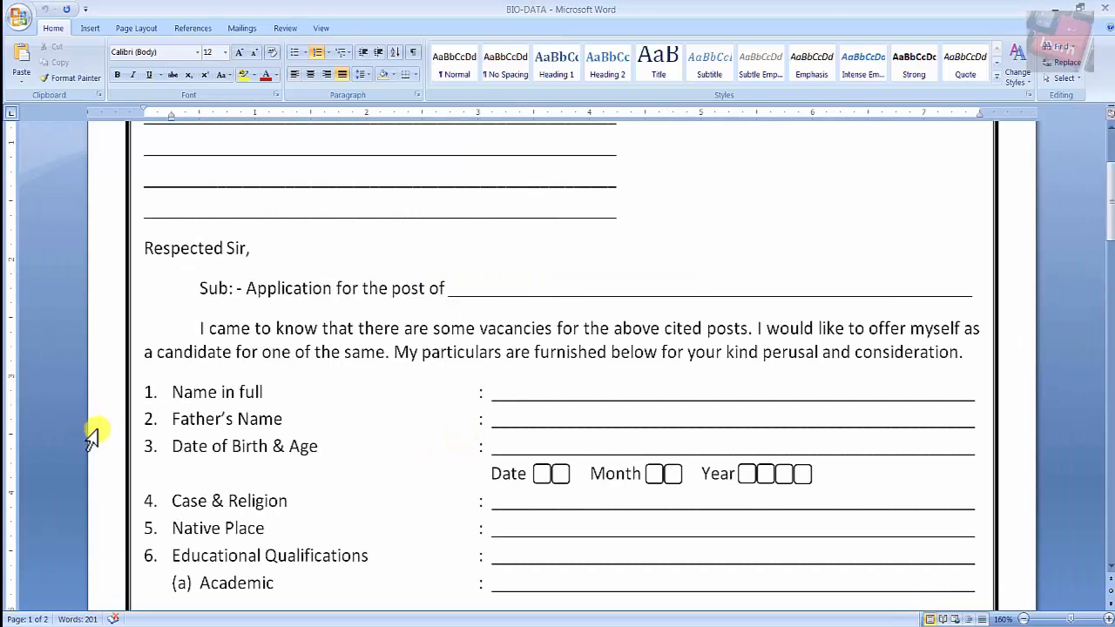
left_click_drag(172, 419, 207, 425)
key("ctrl+c")
left_click(294, 427)
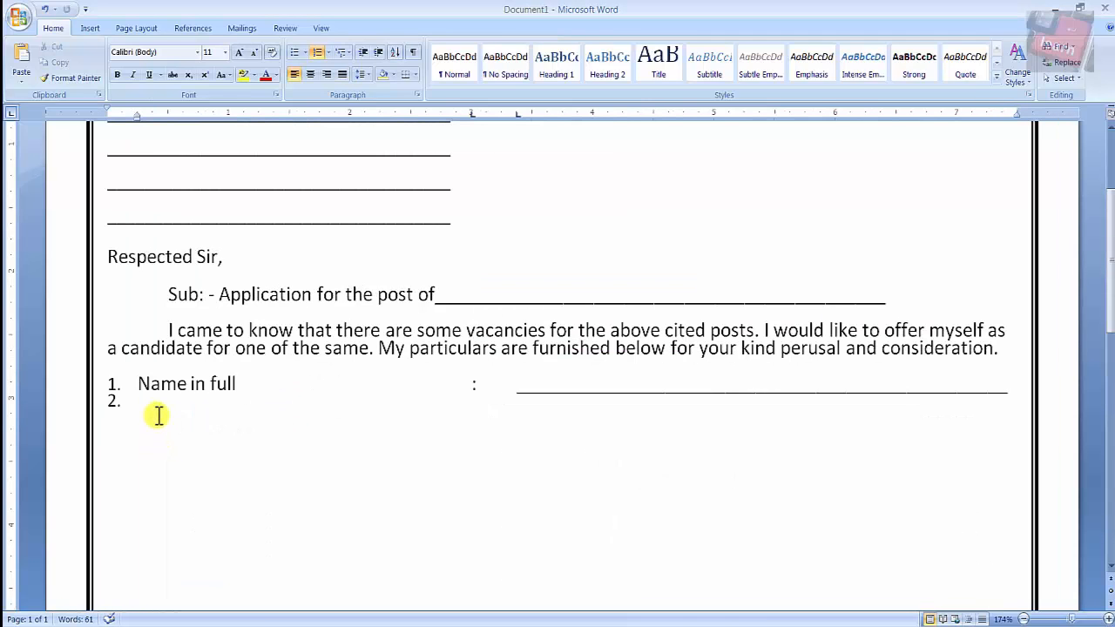
key("ctrl+v")
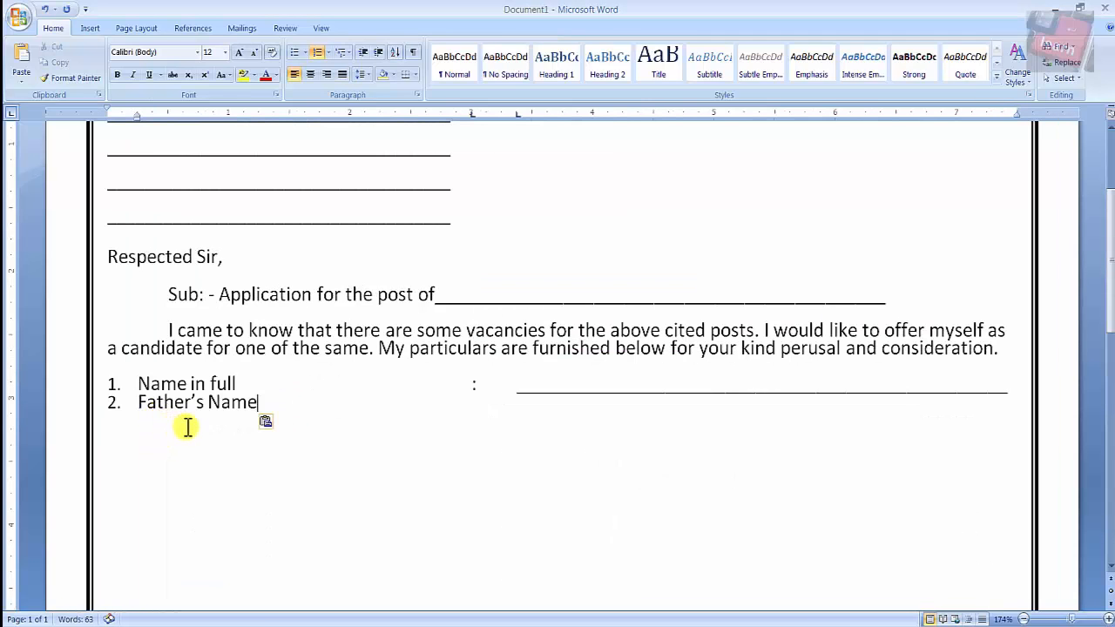
key("Tab")
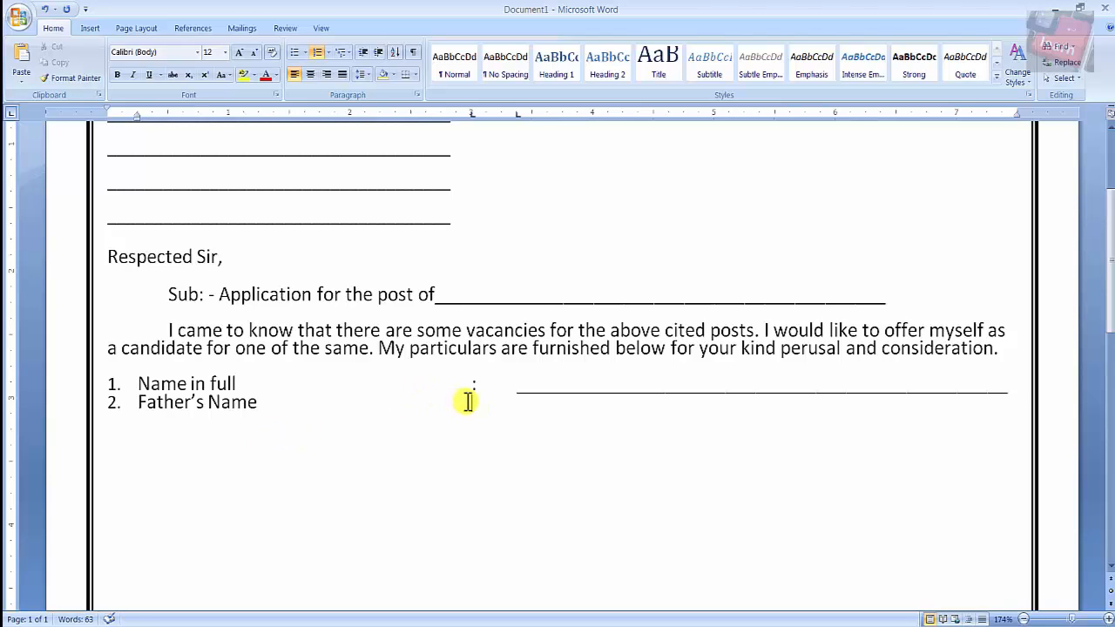
type(":")
key("Tab")
type("_______")
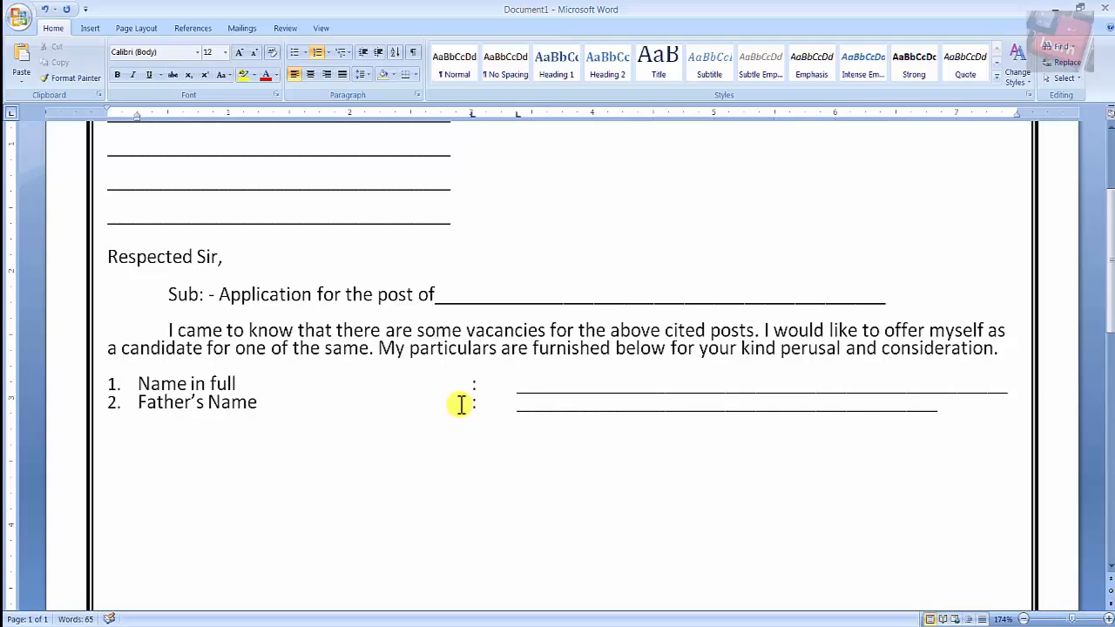
type("______")
Add "Date of Birth & Age" from the BIO-DATA document as item 3, with an aligned colon and an underscore line to the right margin
key("alt+Tab")
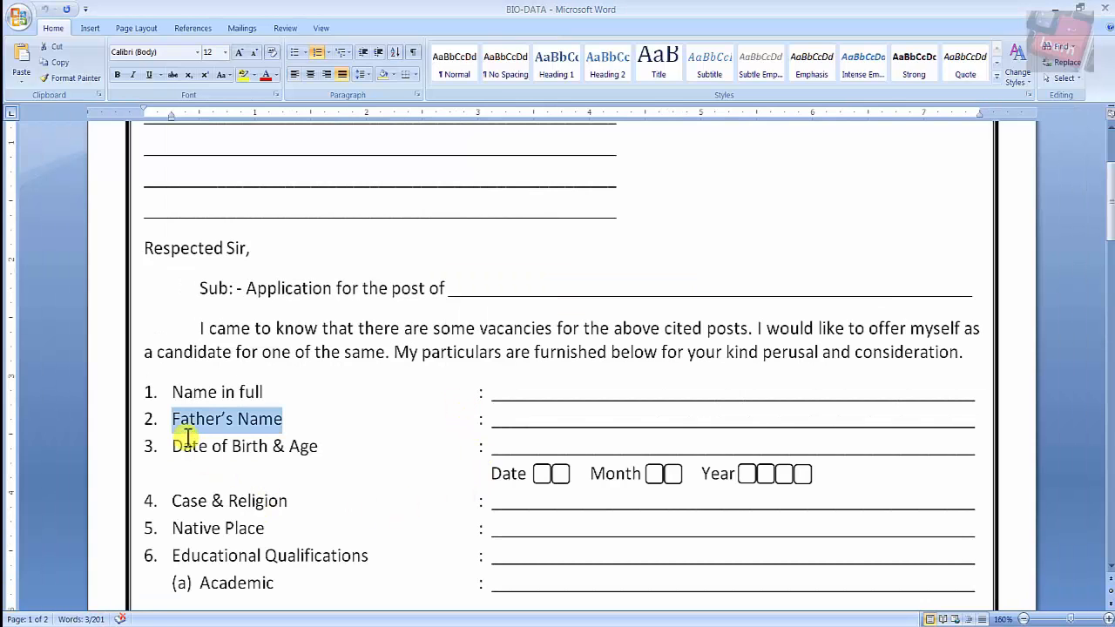
left_click_drag(172, 448, 324, 443)
key("ctrl+c")
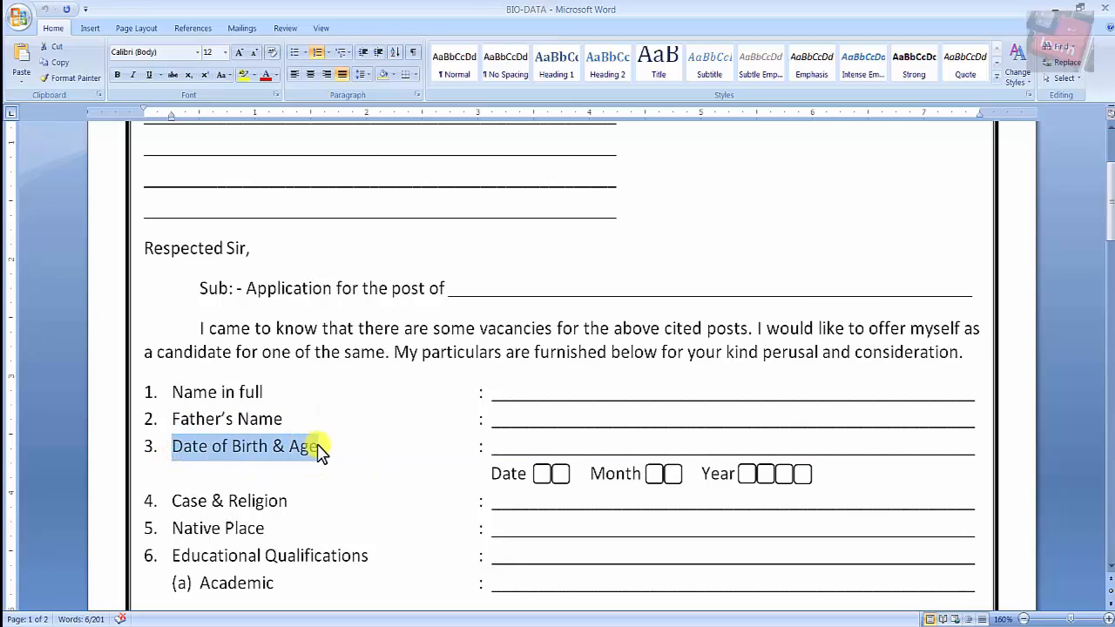
key("alt+Tab")
key("ctrl+v")
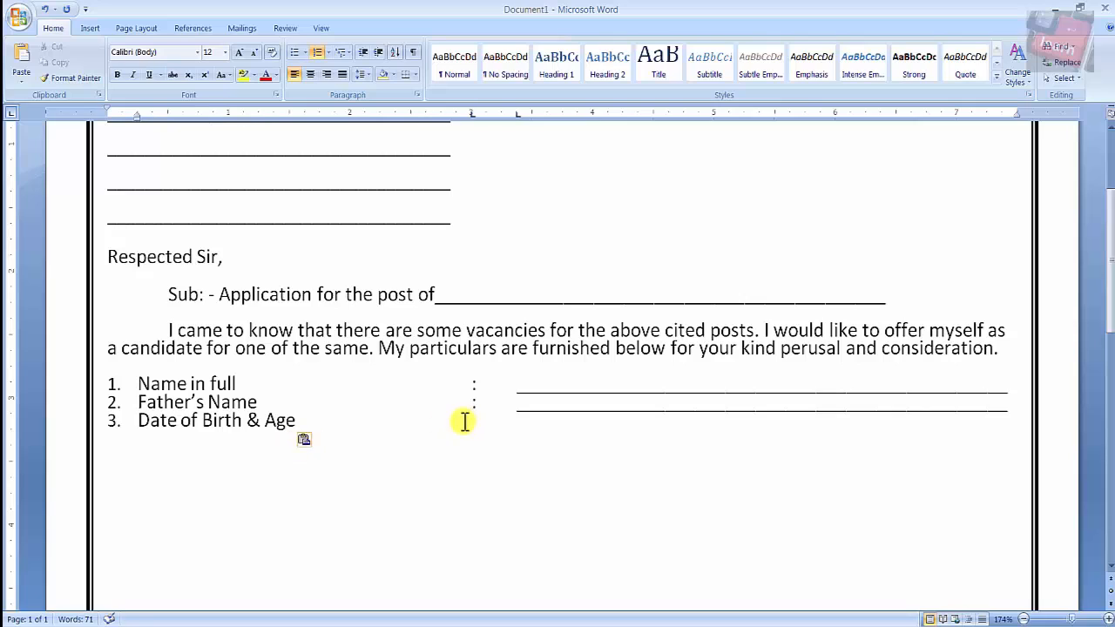
key("Tab")
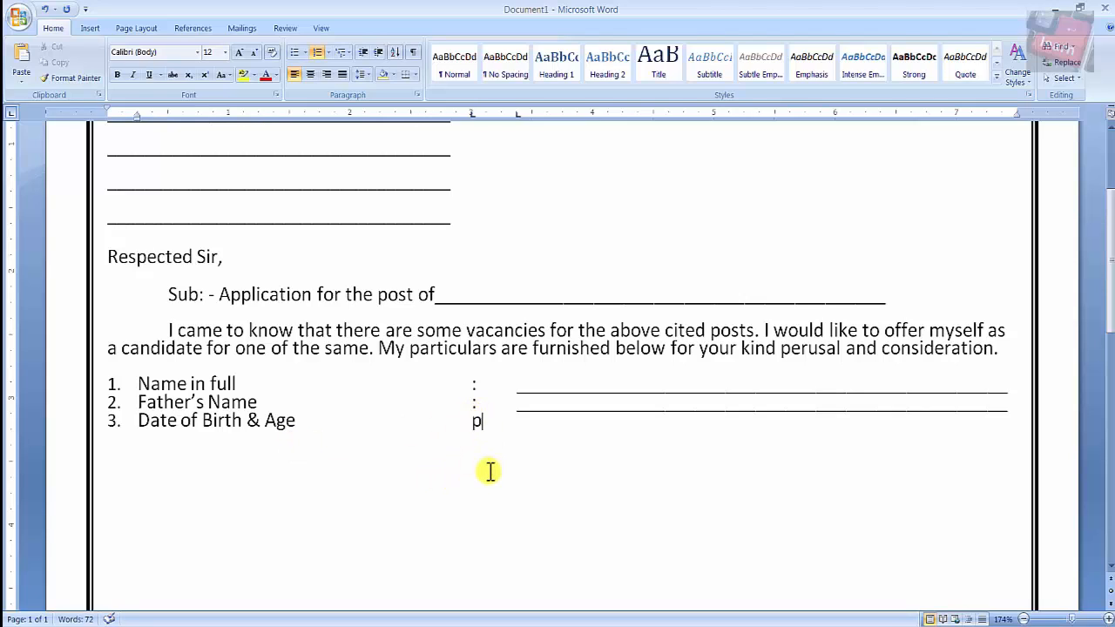
key("BackSpace")
type(":")
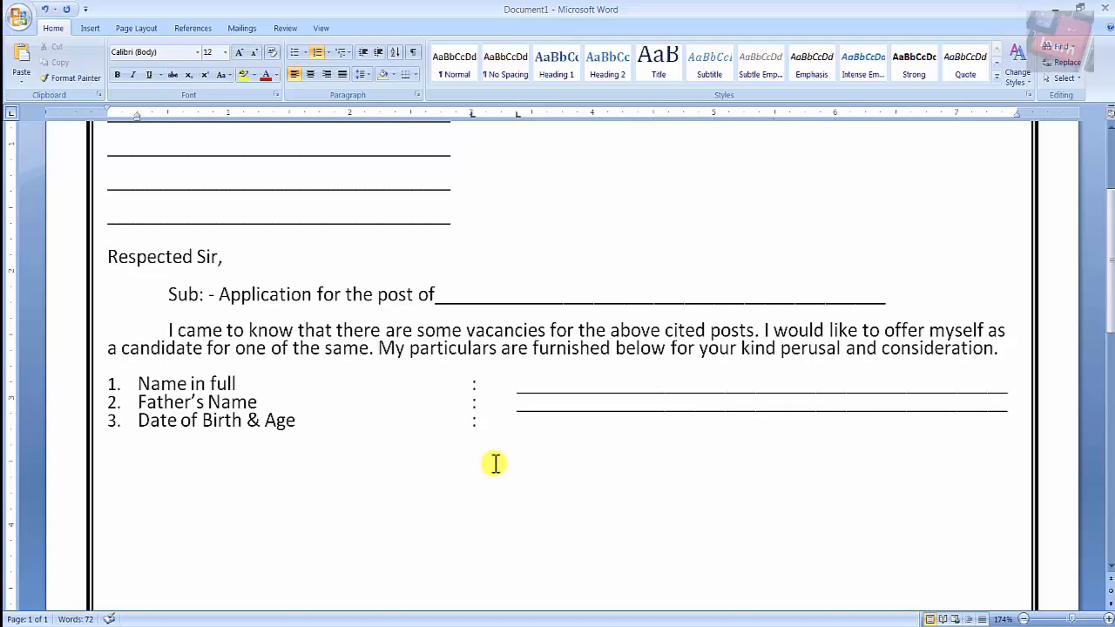
key("Tab")
type("_____________________________")
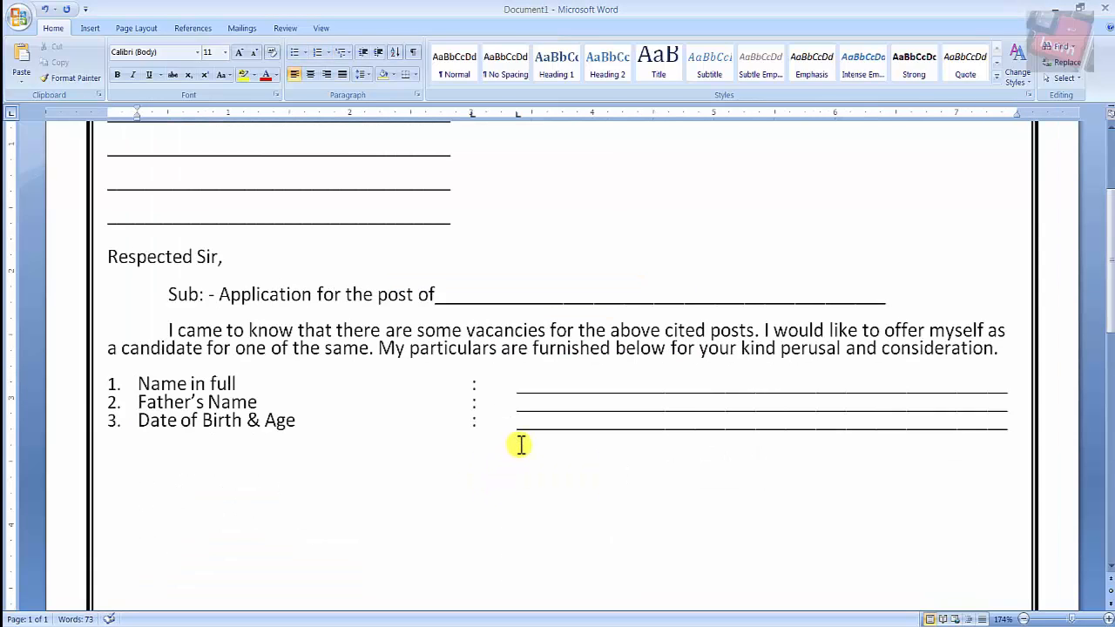
Add the label "Date" below the Date of Birth & Age blank line, and set the numbered particulars' line spacing to 1.0
left_click(520, 445)
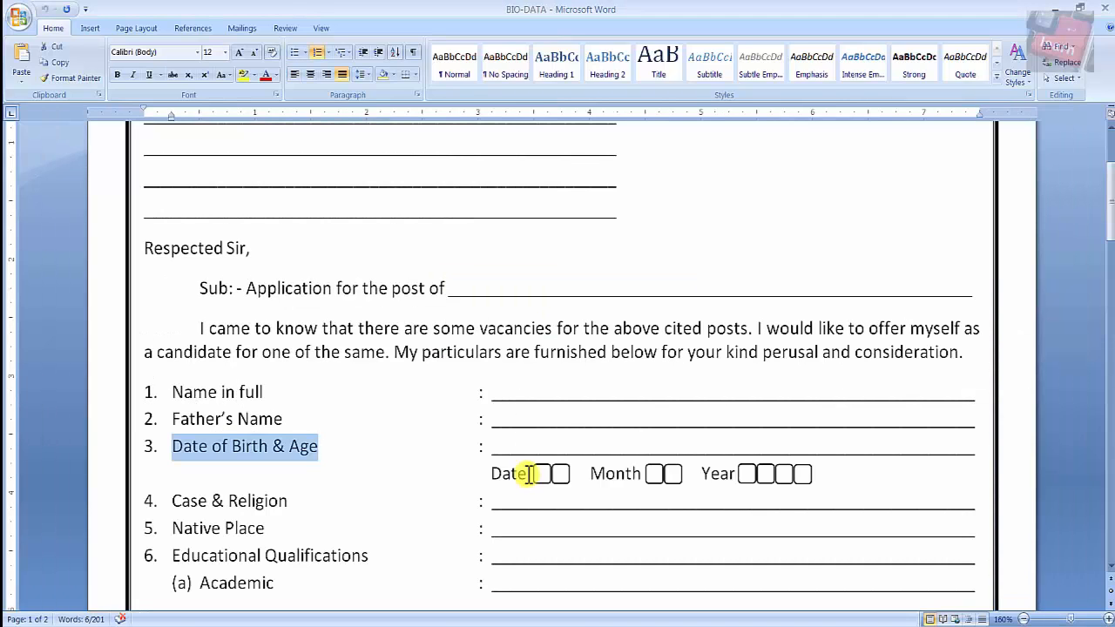
key("alt+Tab")
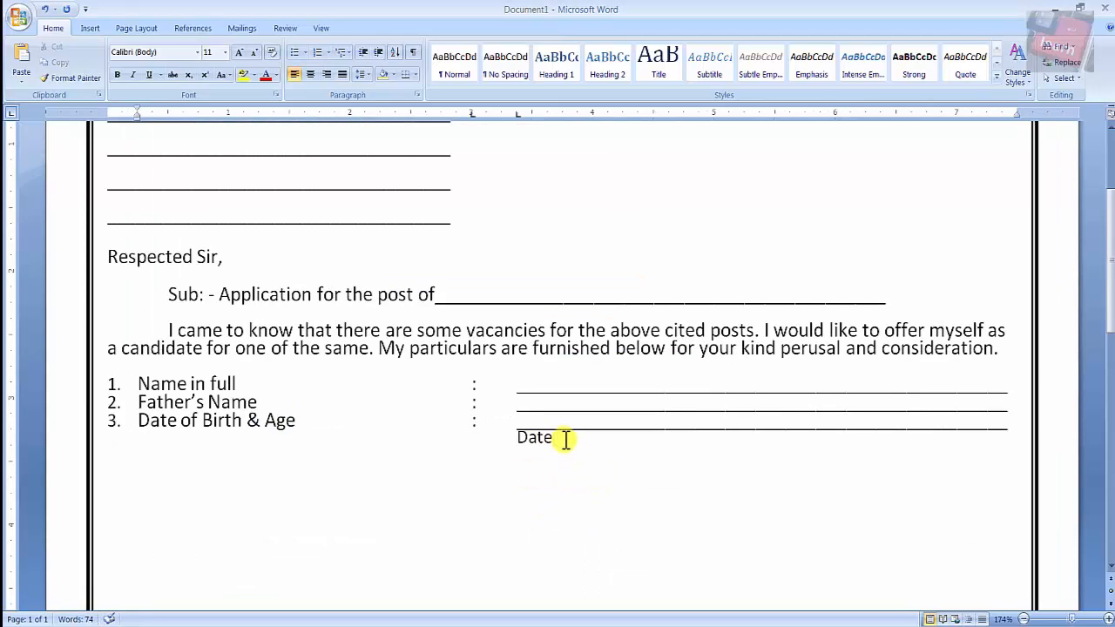
left_click_drag(133, 381, 598, 440)
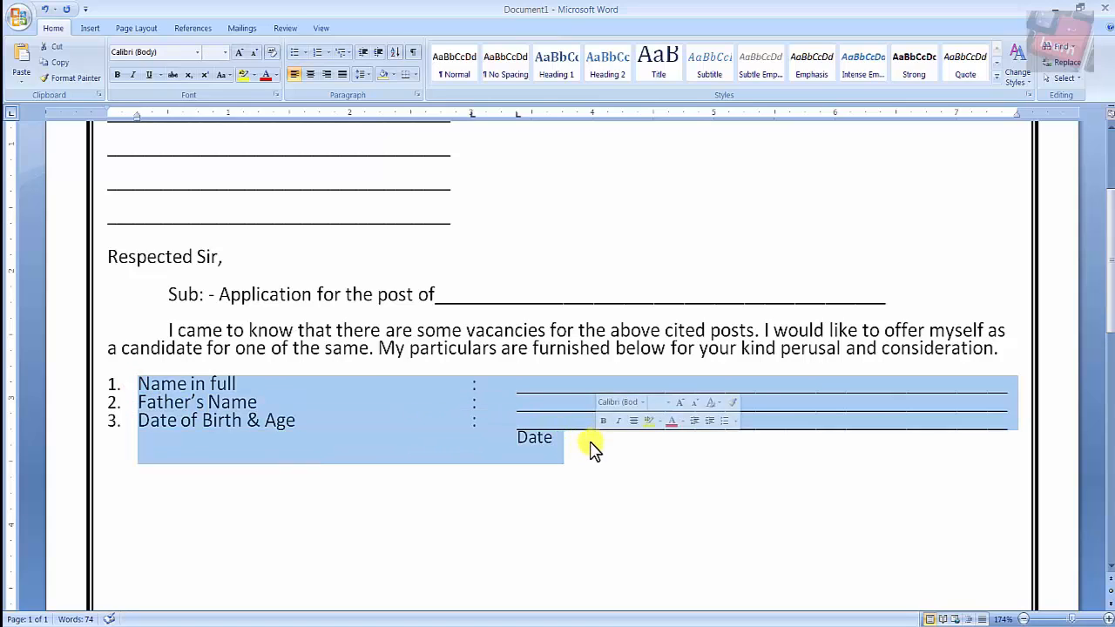
left_click(361, 75)
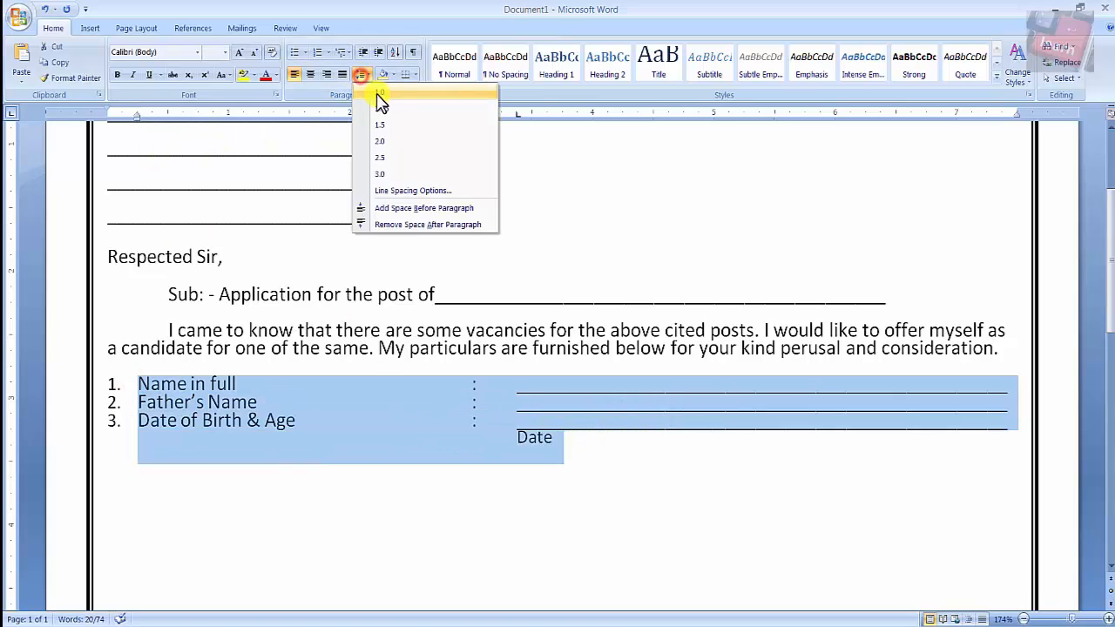
left_click(373, 94)
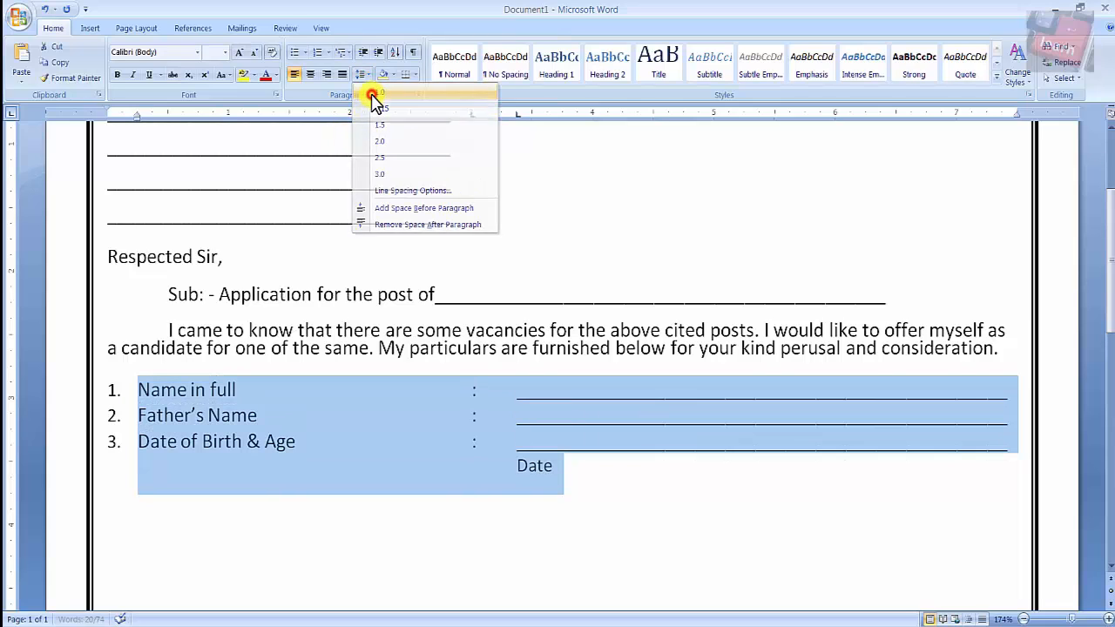
left_click(575, 468)
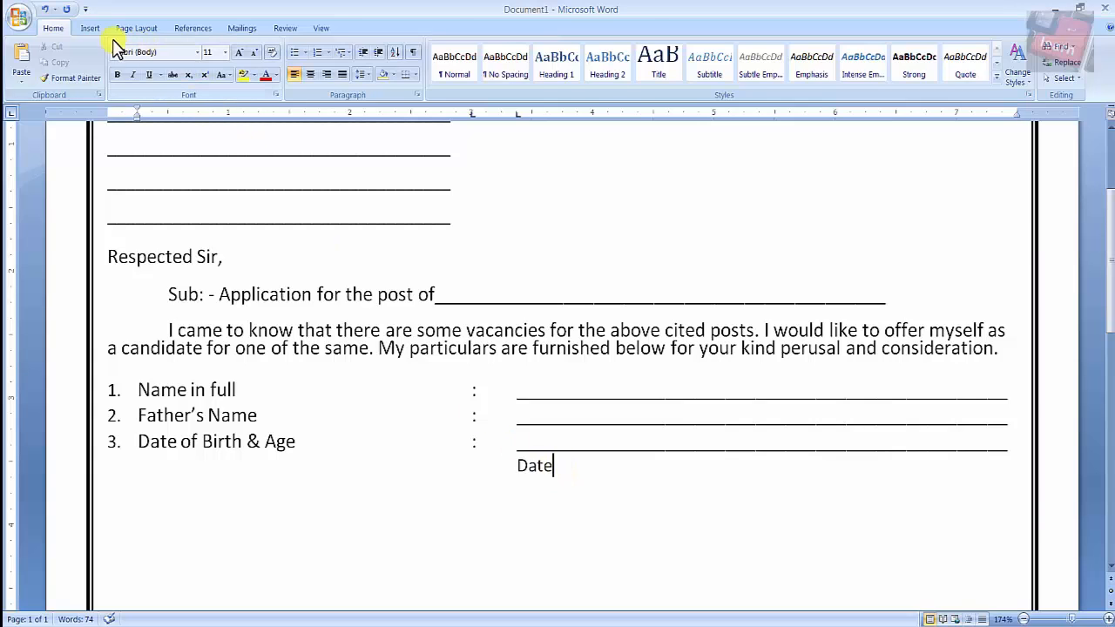
Draw a small rounded rectangle about 0.15" high and 0.16" wide directly after the "Date" label
left_click(90, 28)
left_click(206, 77)
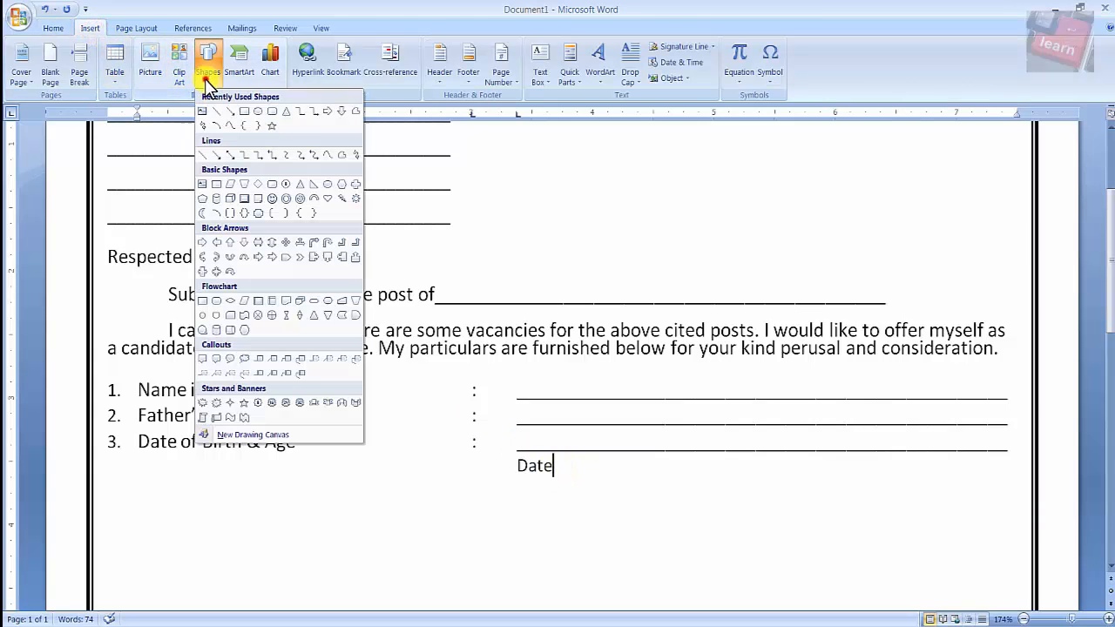
left_click(272, 112)
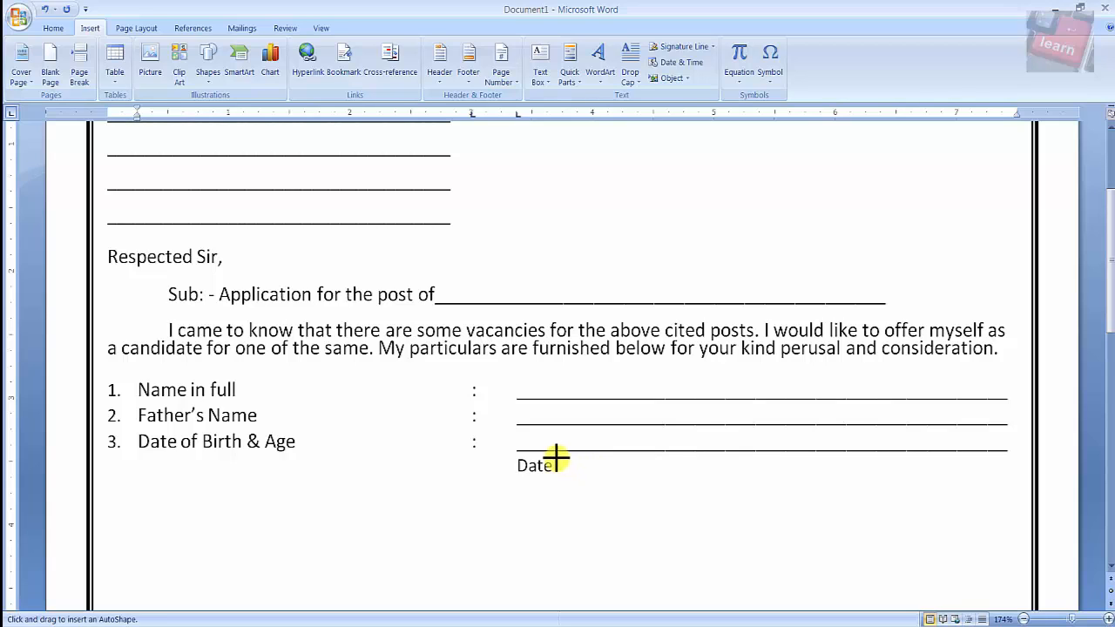
left_click(1108, 618)
left_click(1108, 618)
left_click(1108, 618)
left_click(1108, 618)
left_click(1108, 619)
left_click(1108, 619)
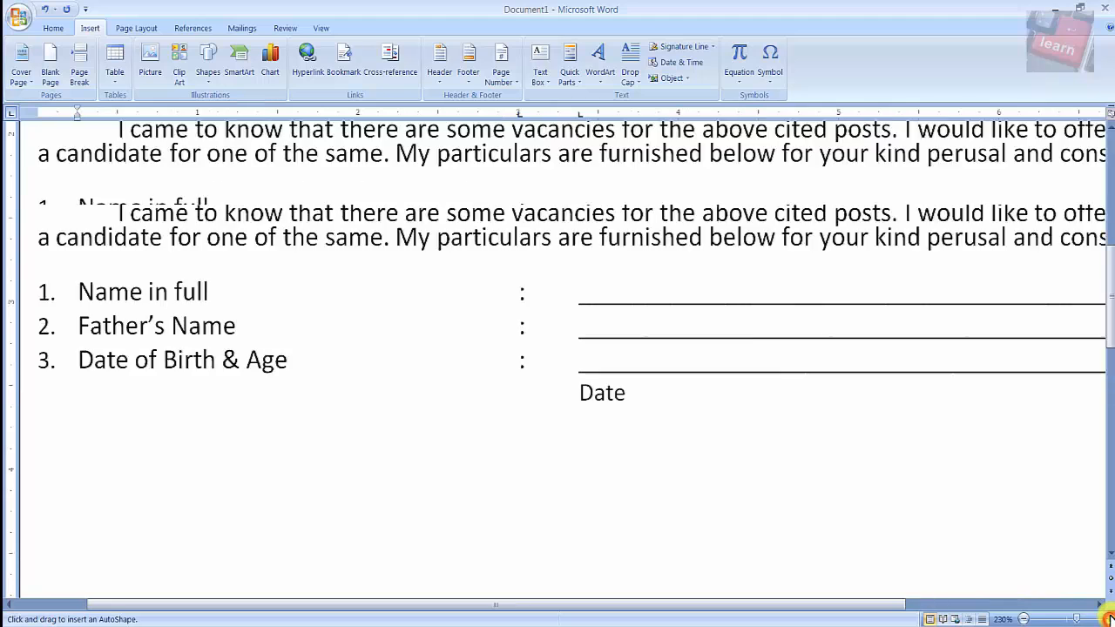
scroll(1023, 577, "down", 1)
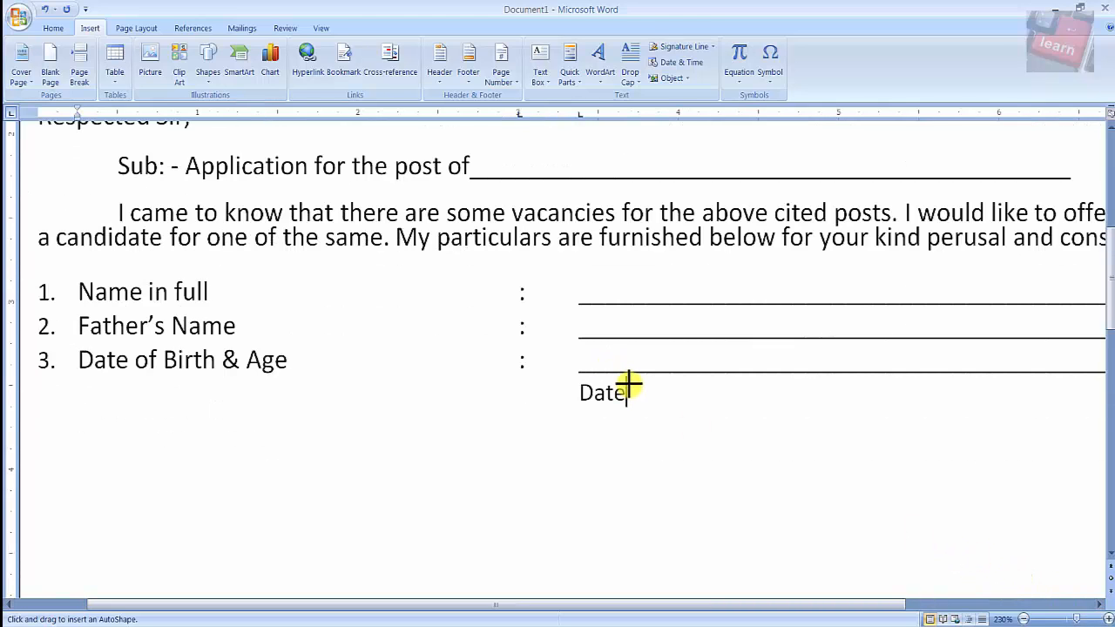
left_click_drag(627, 380, 649, 400)
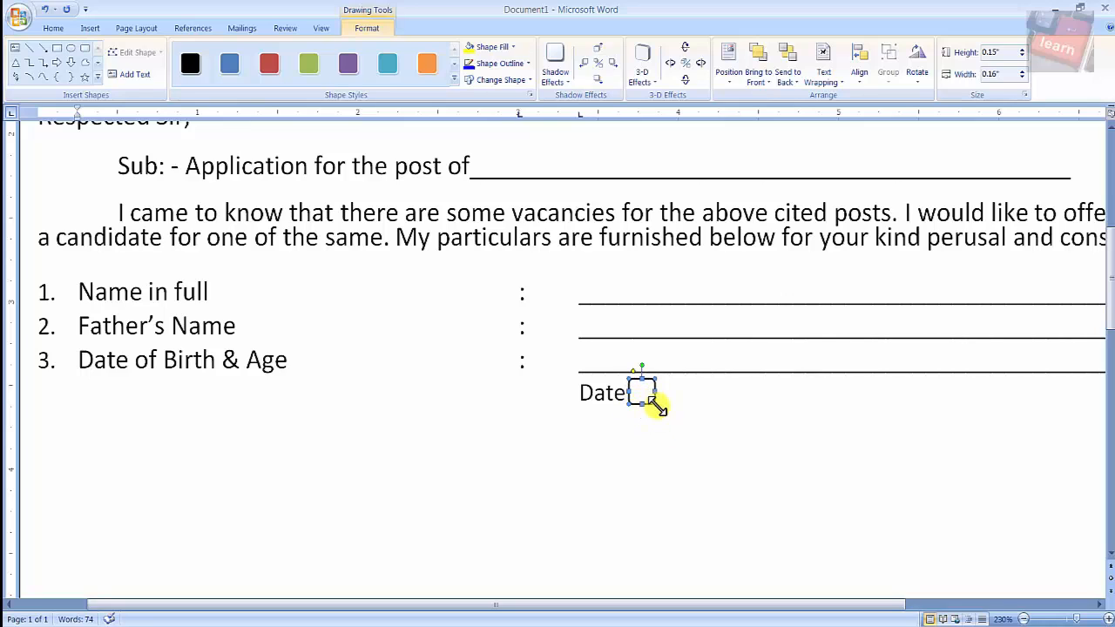
left_click(671, 410)
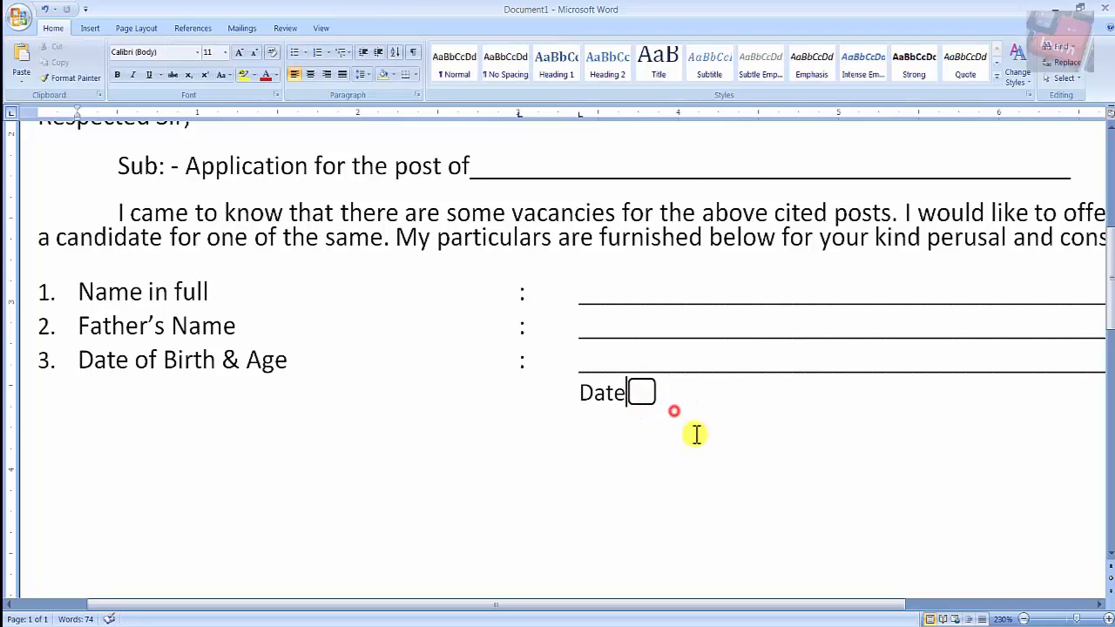
Duplicate the rounded digit box and place the copy directly beside the first, matching the BIO-DATA document's two Date boxes
left_click(646, 389)
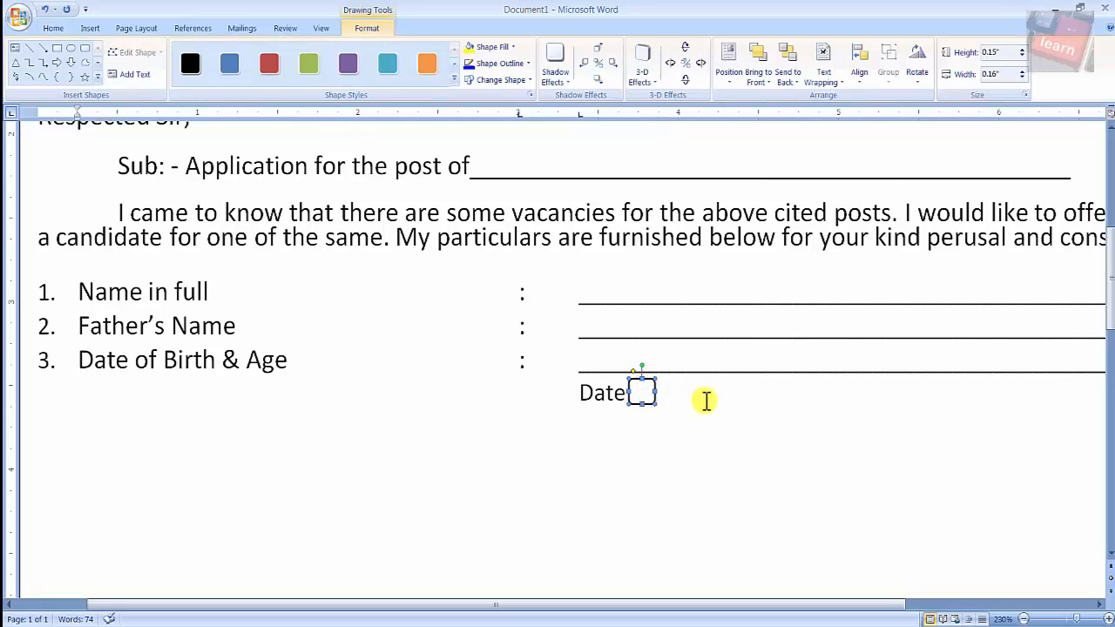
key("ctrl+d")
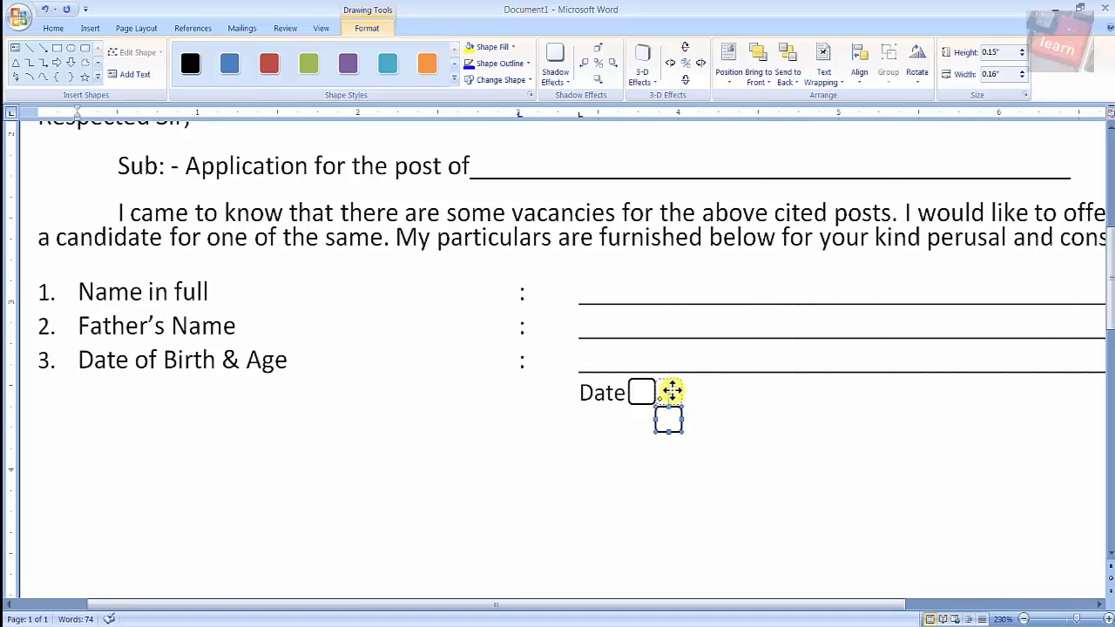
left_click_drag(672, 391, 673, 391)
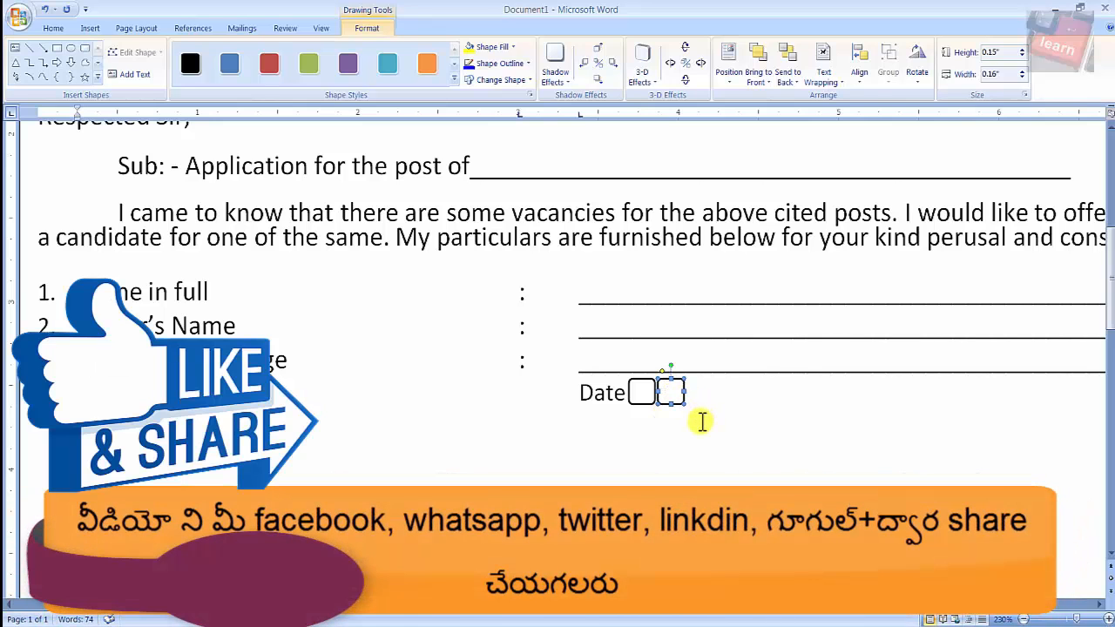
key("alt+Tab")
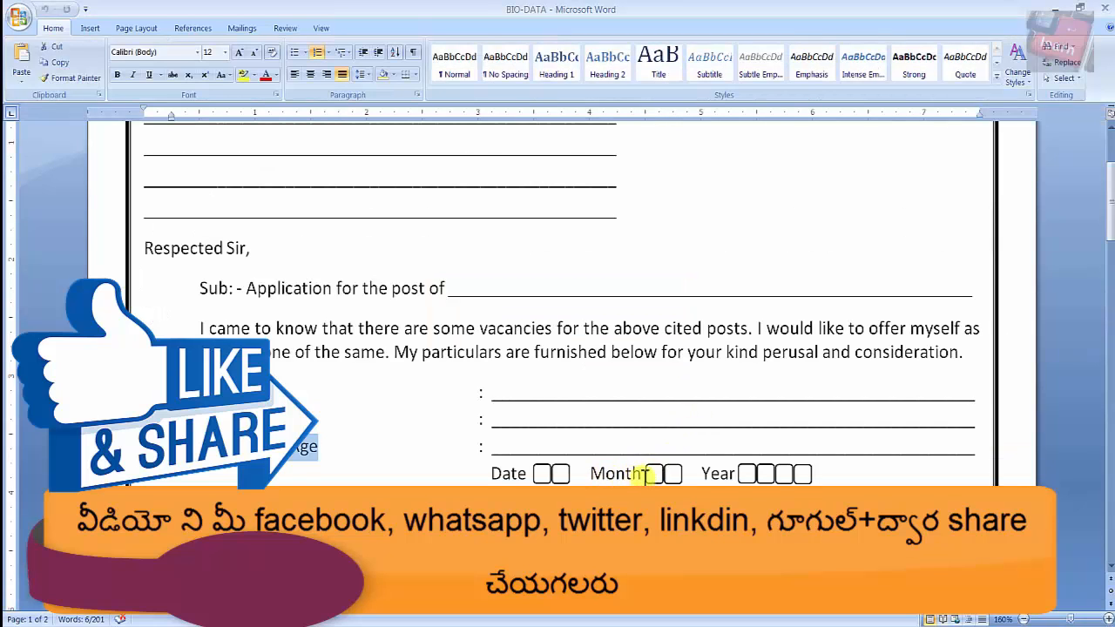
key("alt+Tab")
left_click(687, 394)
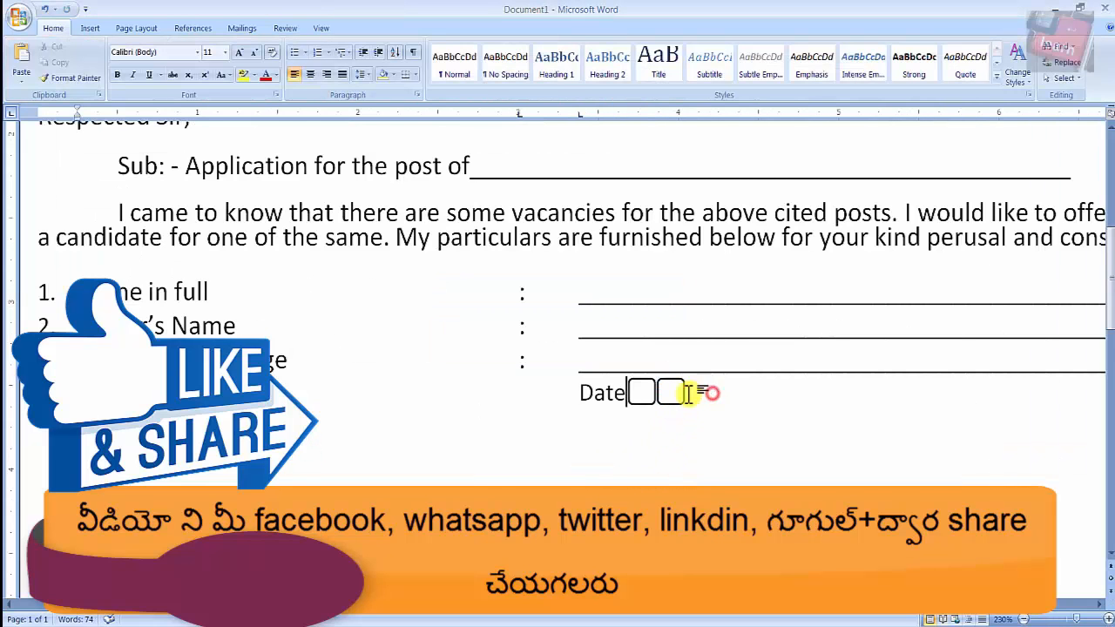
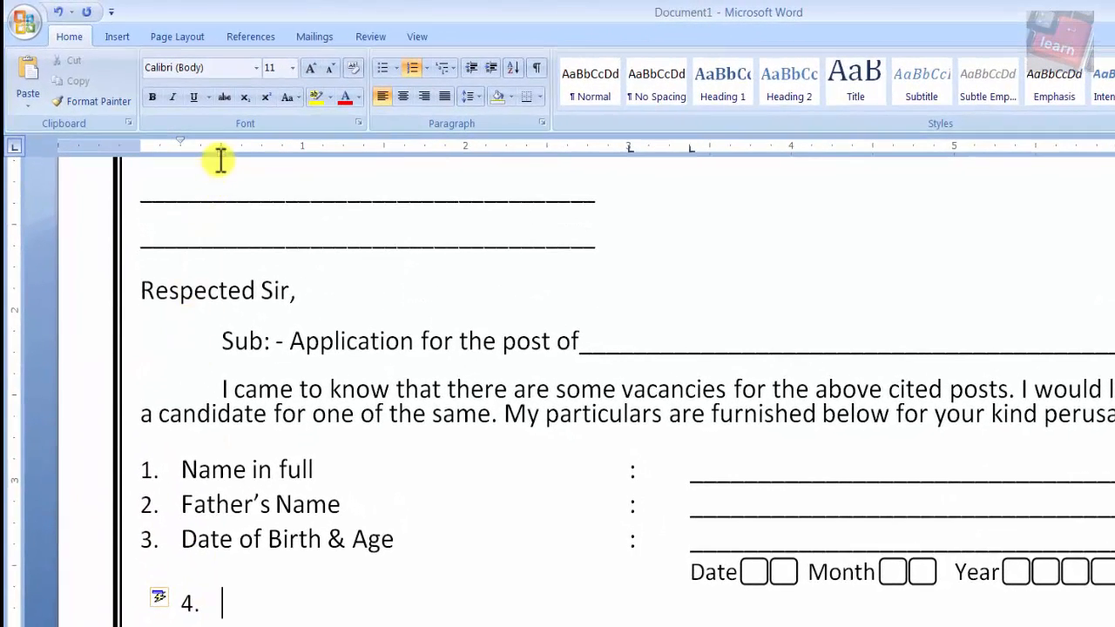
Align item 4's indent with the items above and add "Case & Religion" from BIO-DATA, with an aligned colon and an underscore line to the right margin
left_click_drag(221, 151, 180, 161)
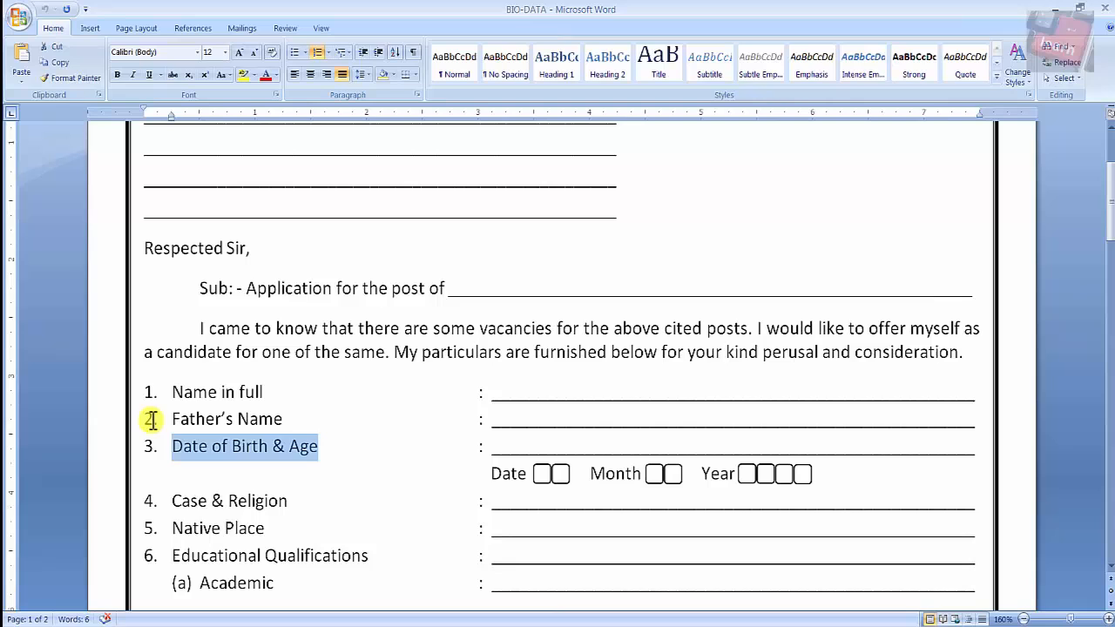
left_click_drag(171, 502, 281, 510)
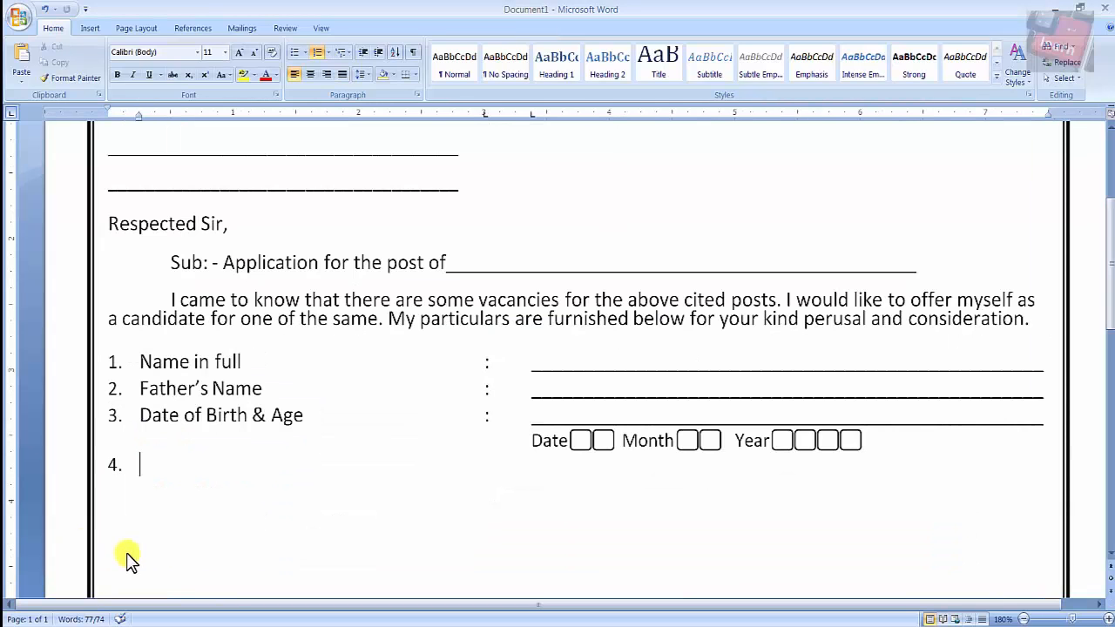
type("Case & Religion")
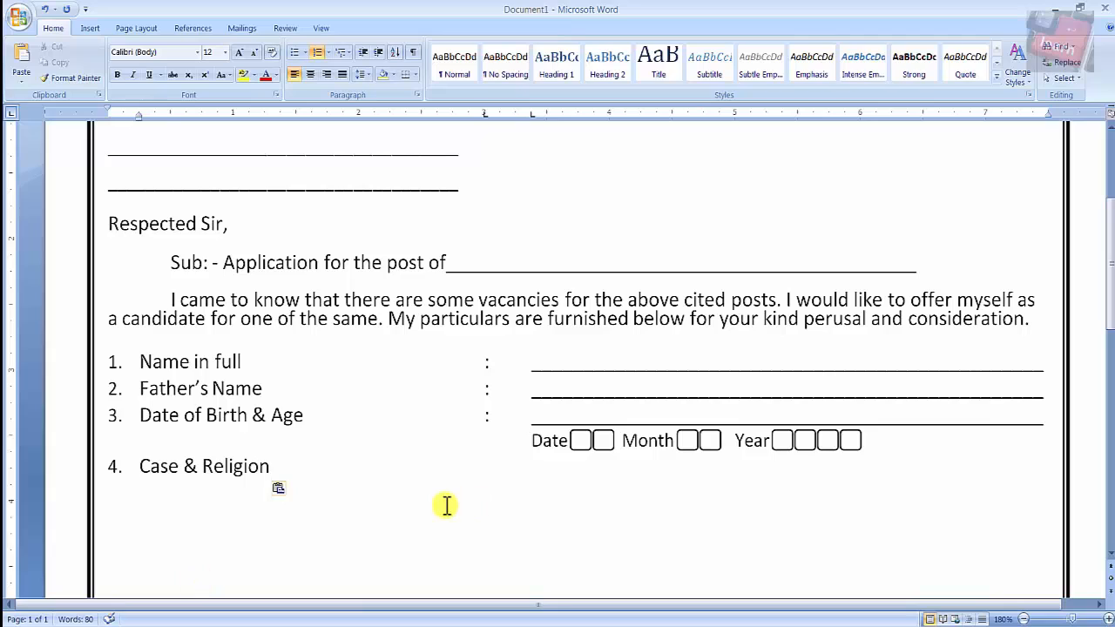
key("Tab")
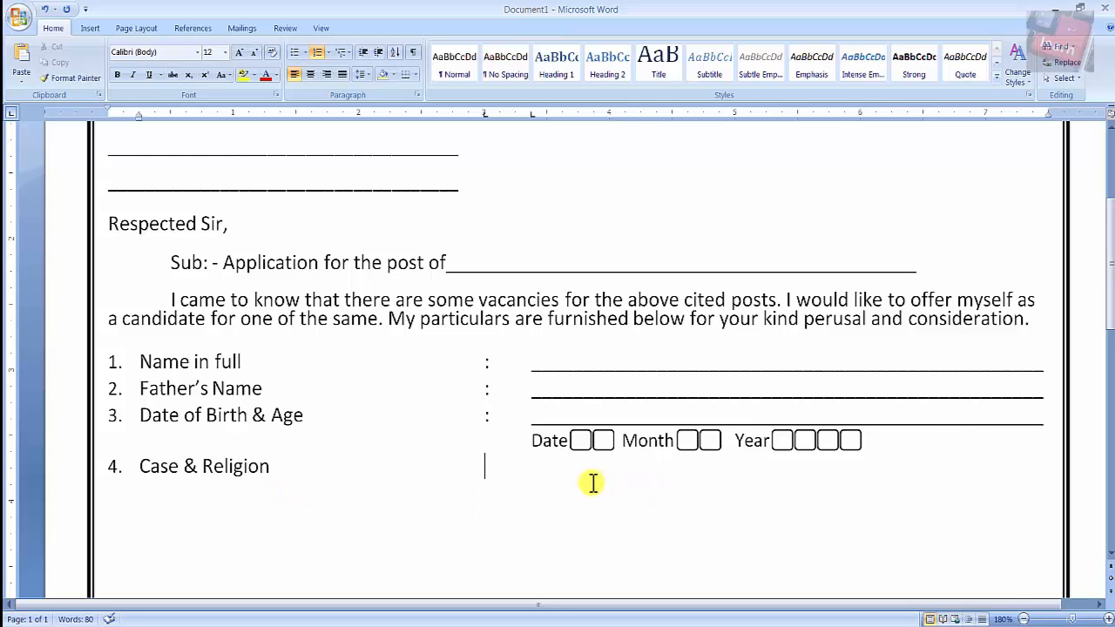
type(":")
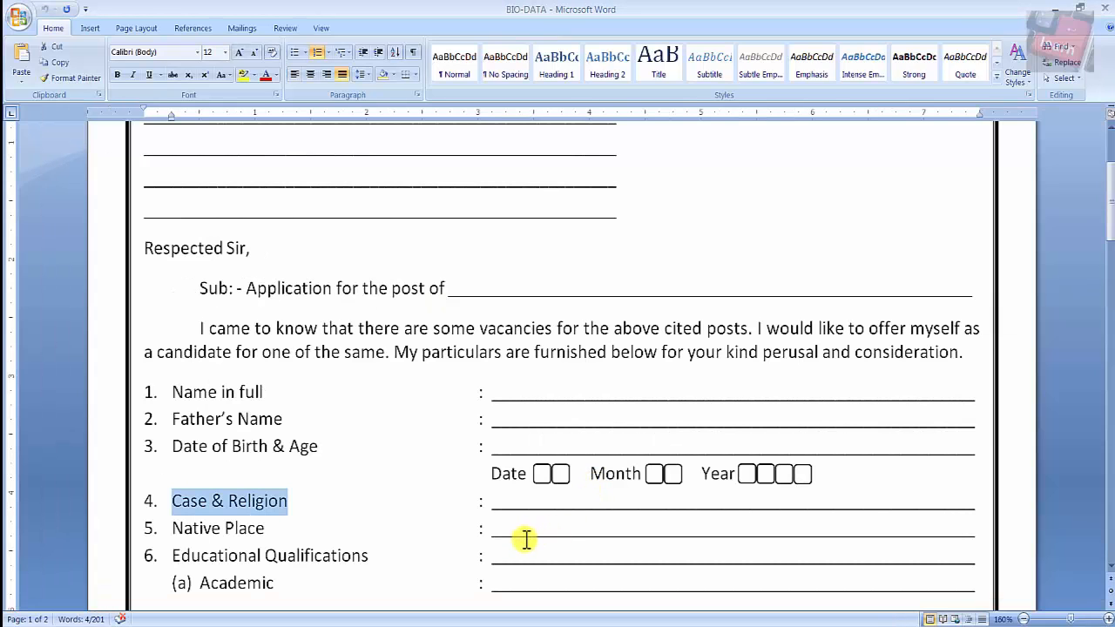
key("Tab")
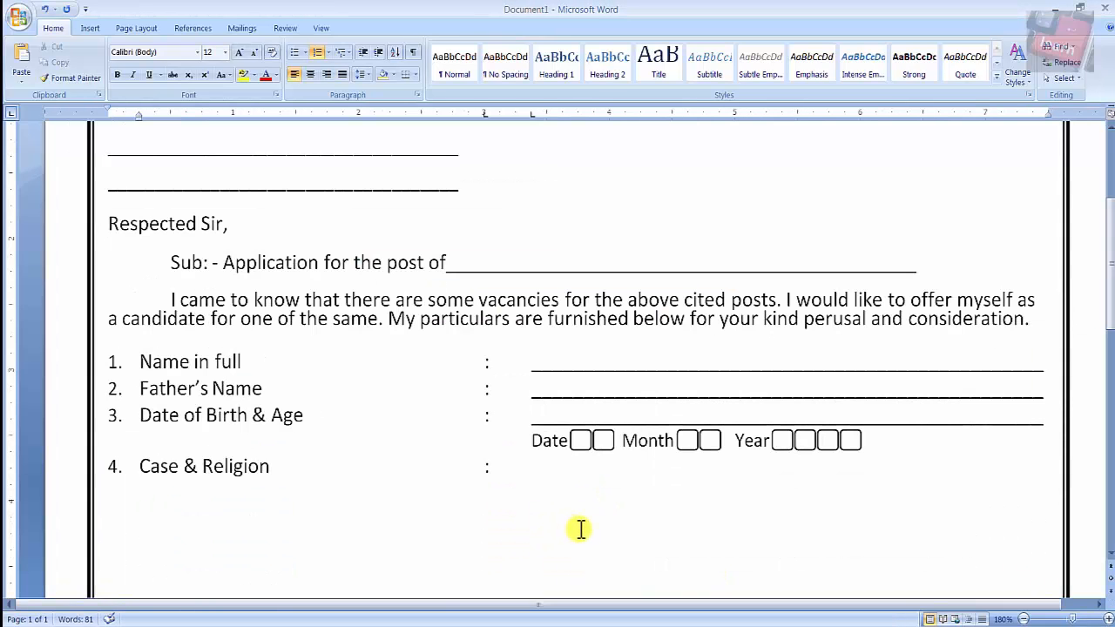
type("______________________________________________")
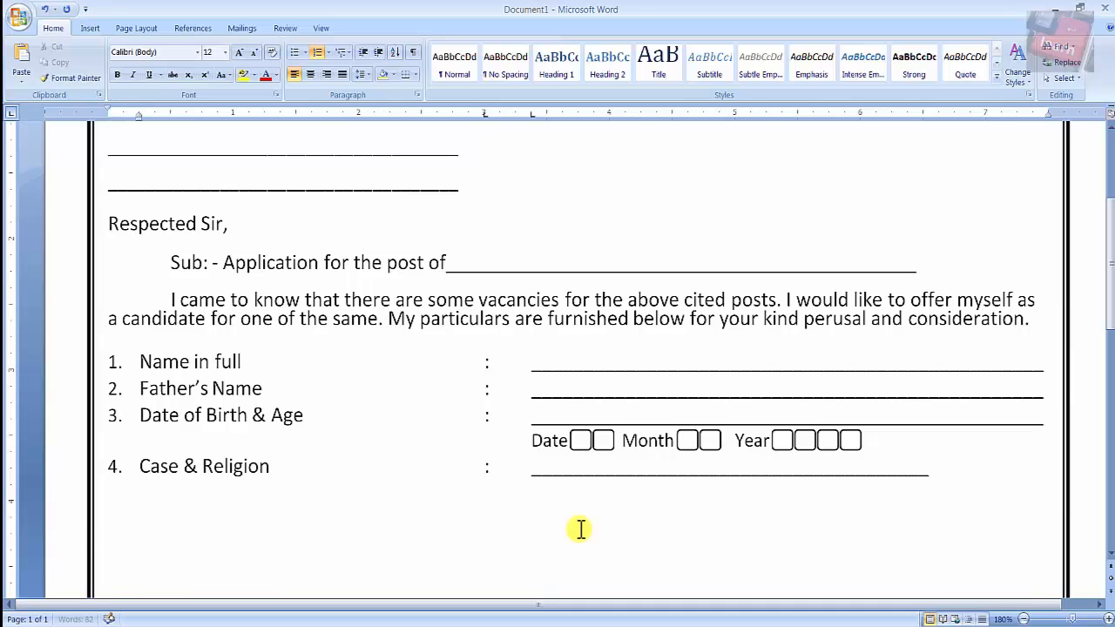
type("__________________")
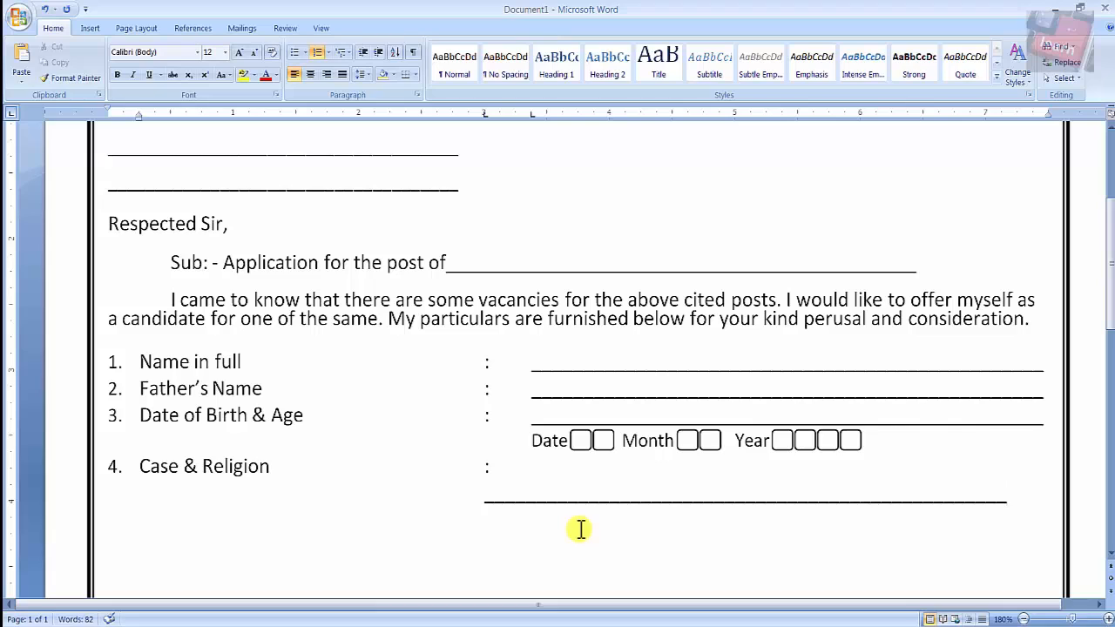
key("BackSpace")
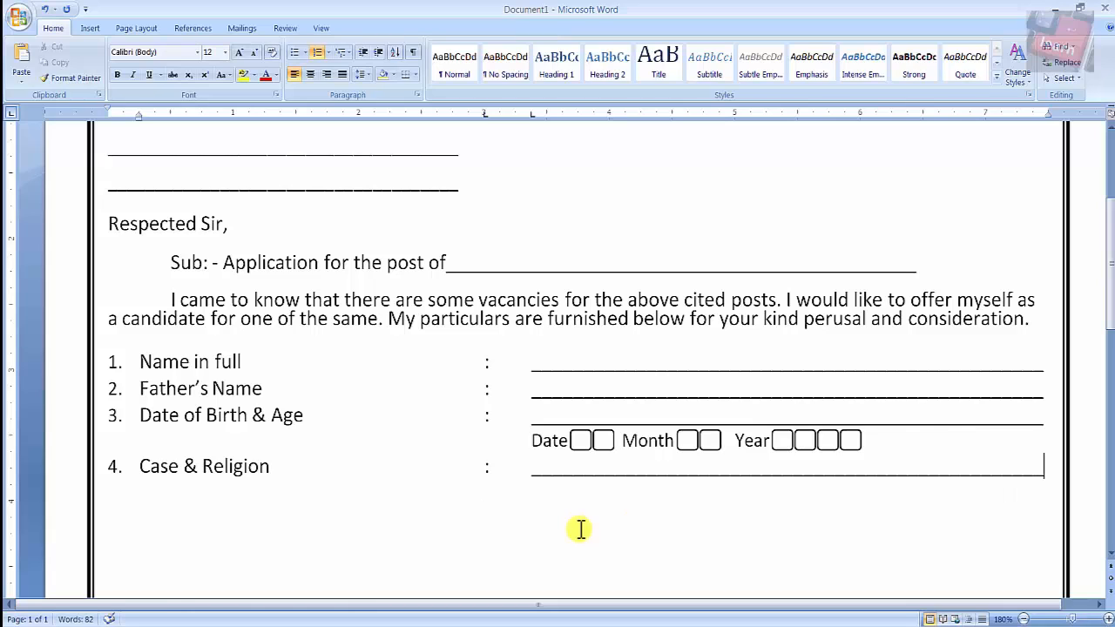
key("Return")
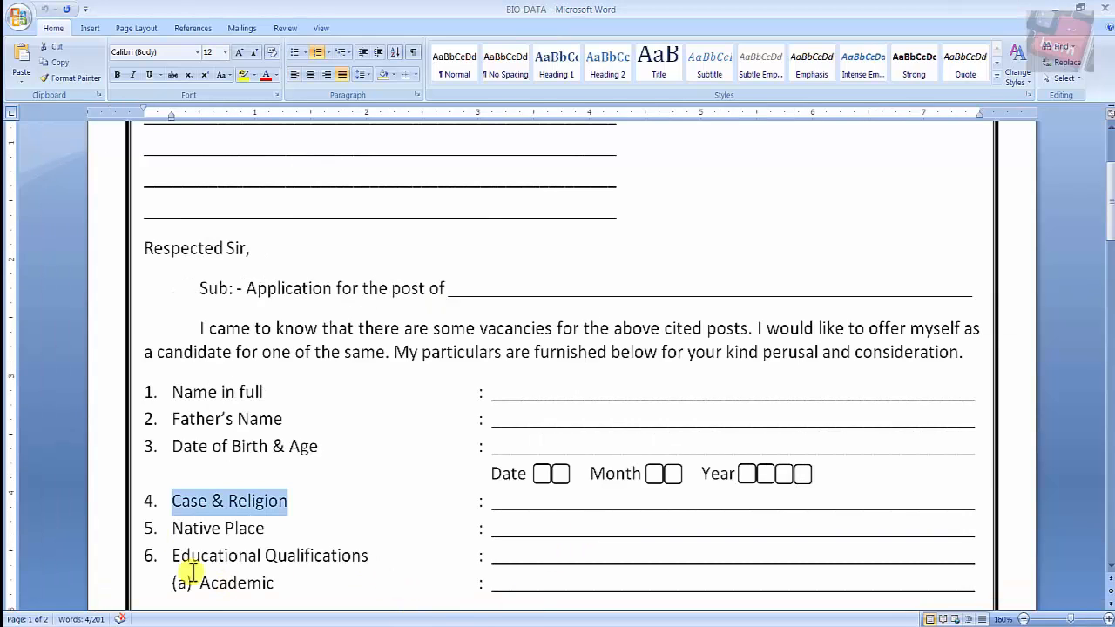
Add "Native Place" from the BIO-DATA document as item 5, with an aligned colon and an underscore line to the right margin
left_click_drag(171, 528, 263, 533)
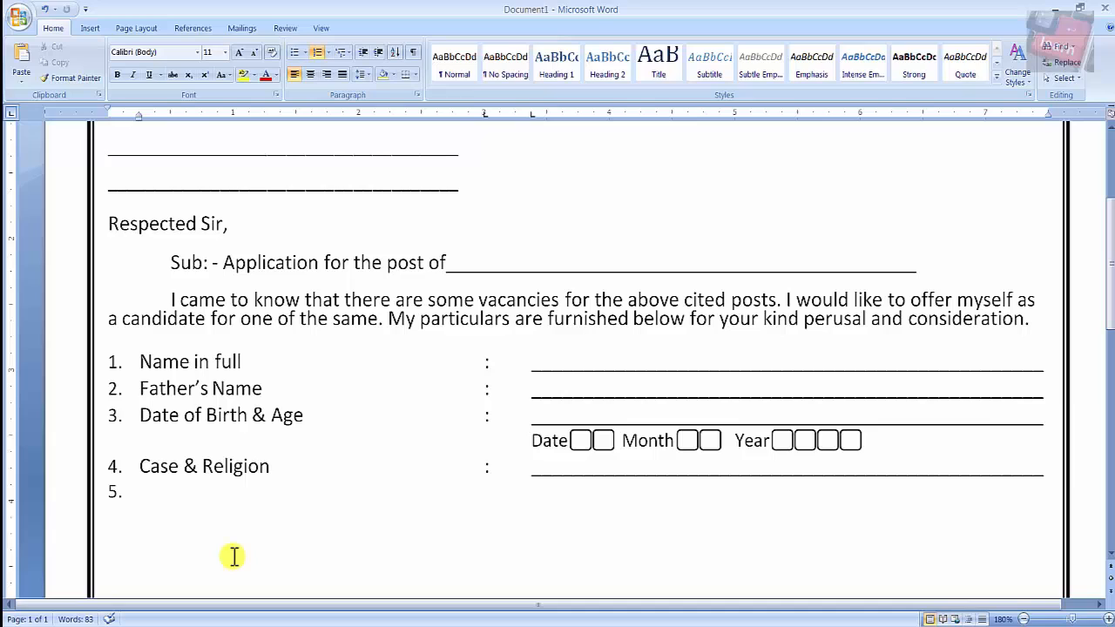
type("Native Place")
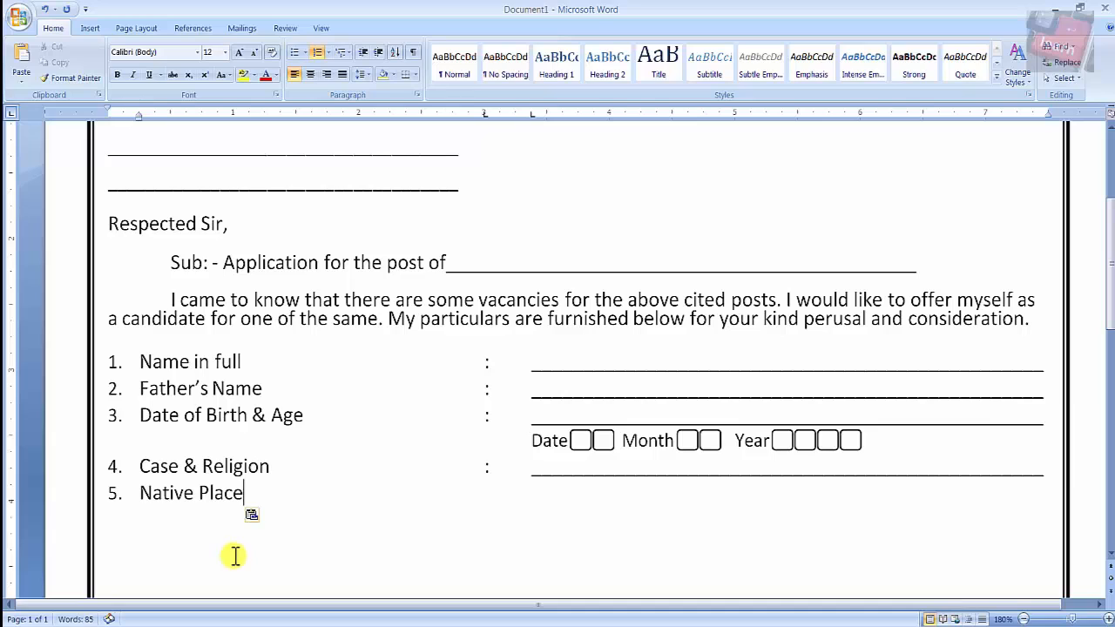
key("Tab")
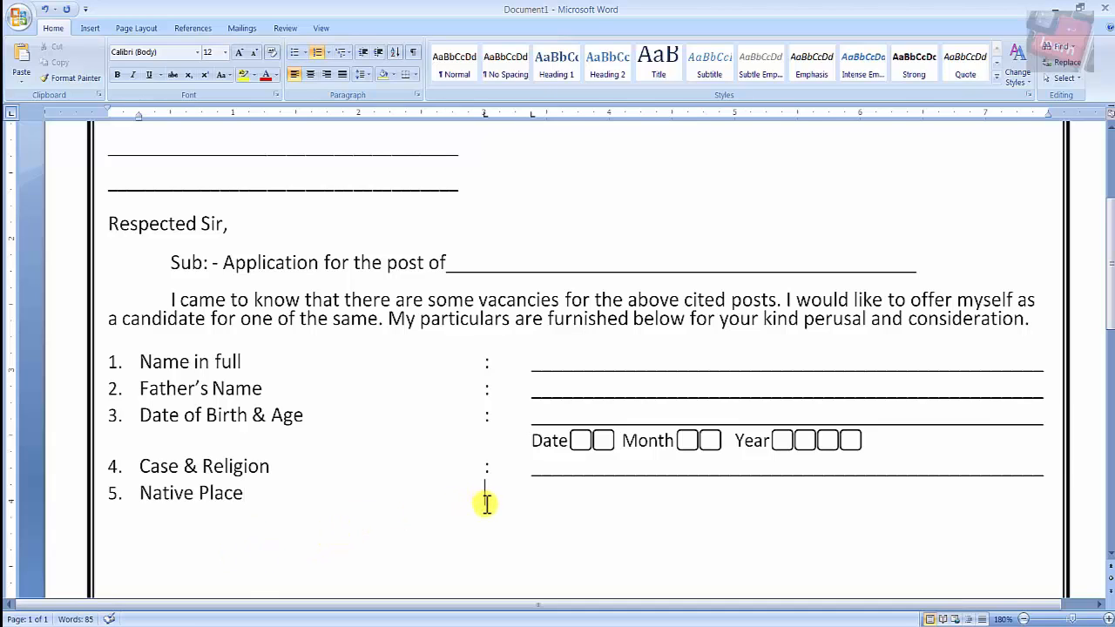
type(":")
key("Tab")
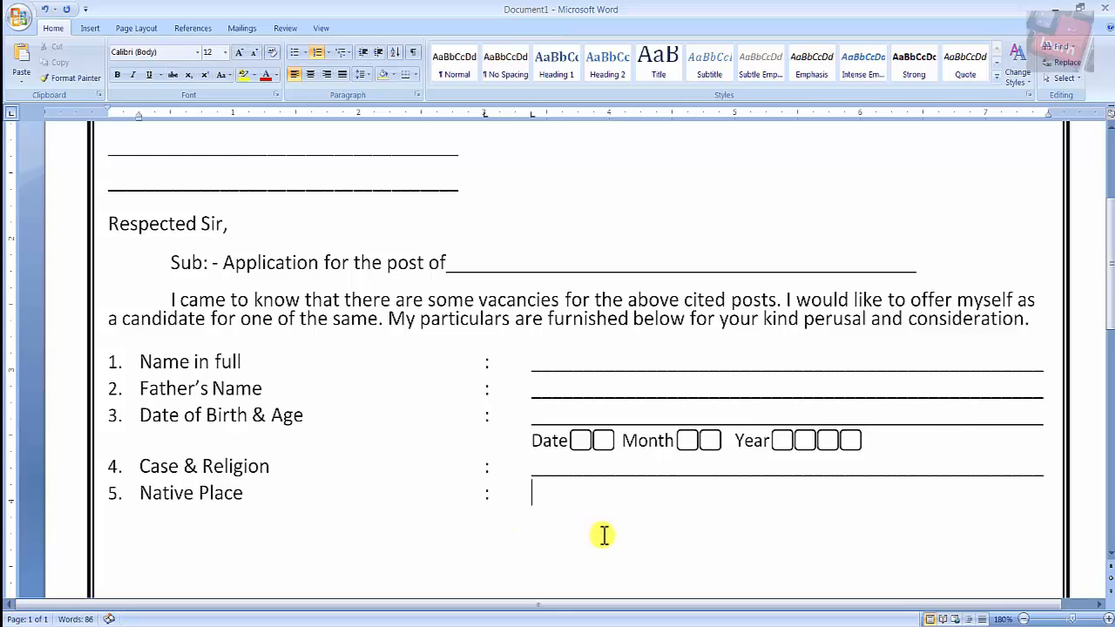
type("_________________________________________")
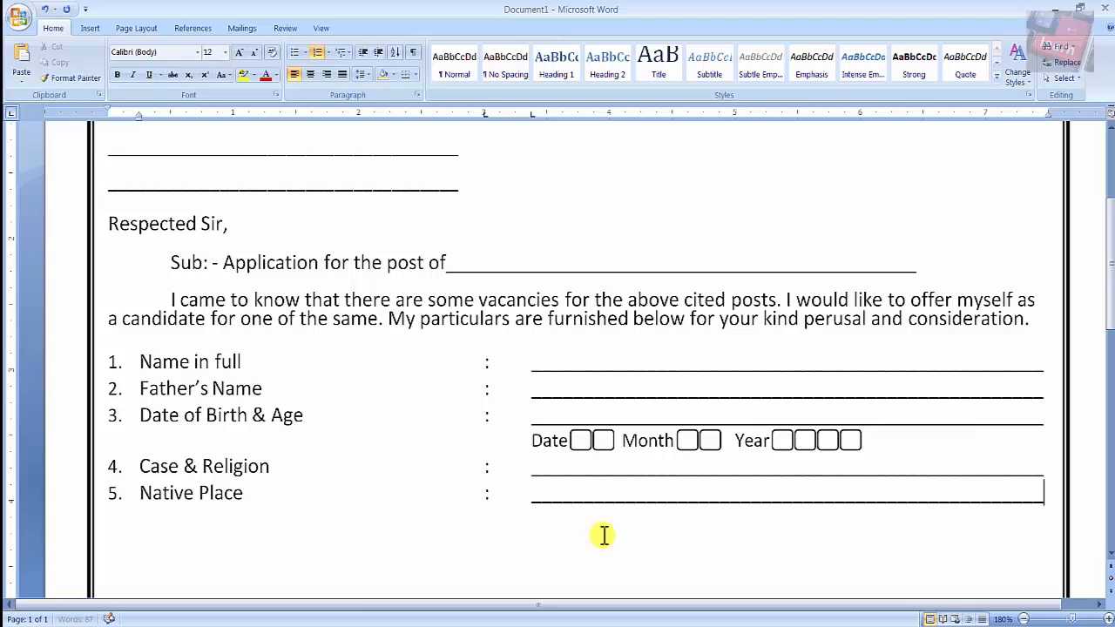
key("Return")
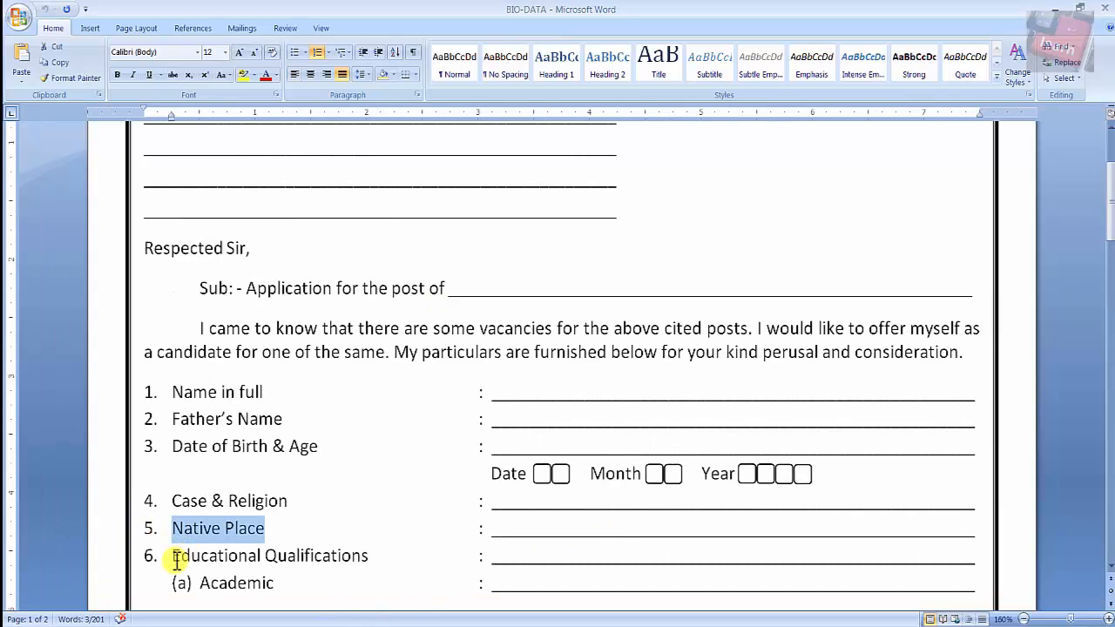
Add "Educational Qualifications" from the BIO-DATA document as item 6, with an aligned colon and an underscore line to the right margin
left_click_drag(177, 560, 347, 557)
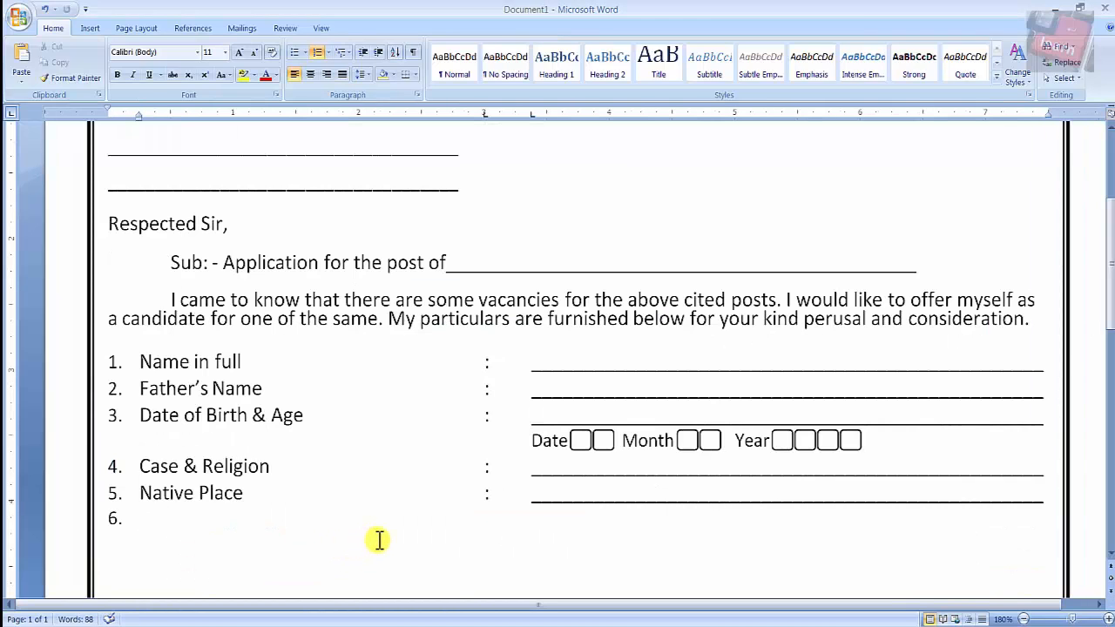
type("Educational Qualifications")
key("Tab")
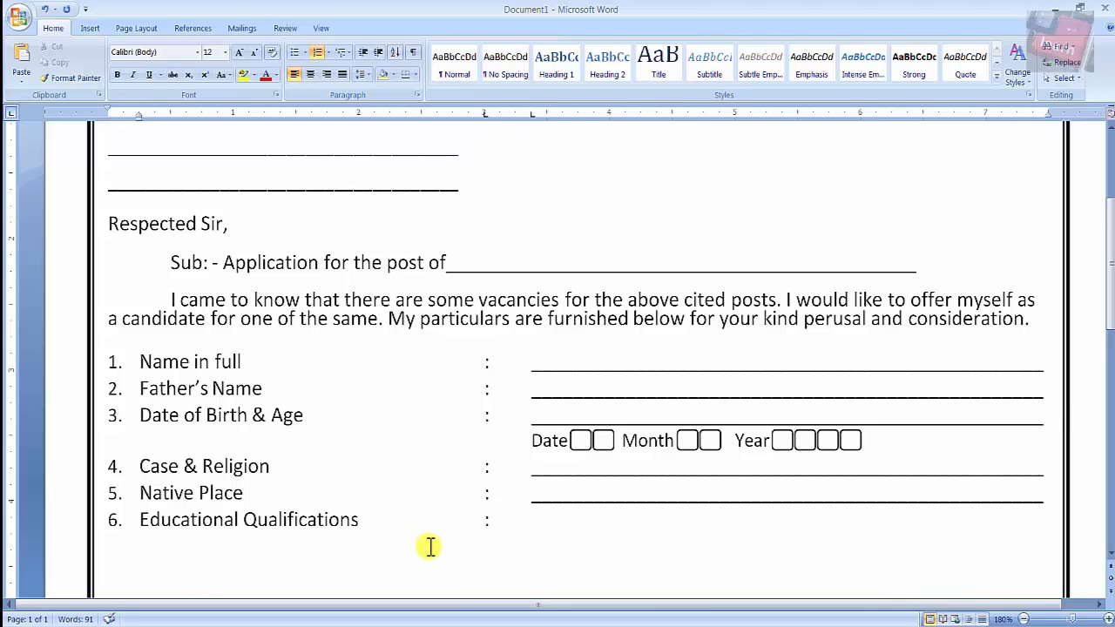
left_click_drag(172, 552, 369, 552)
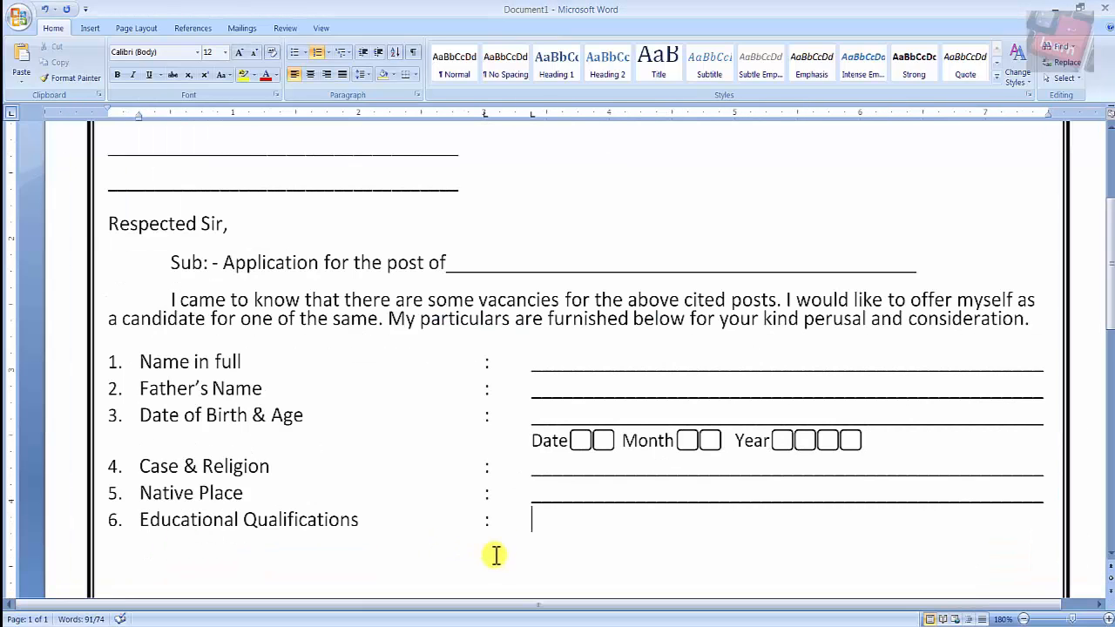
type("_________________________________________")
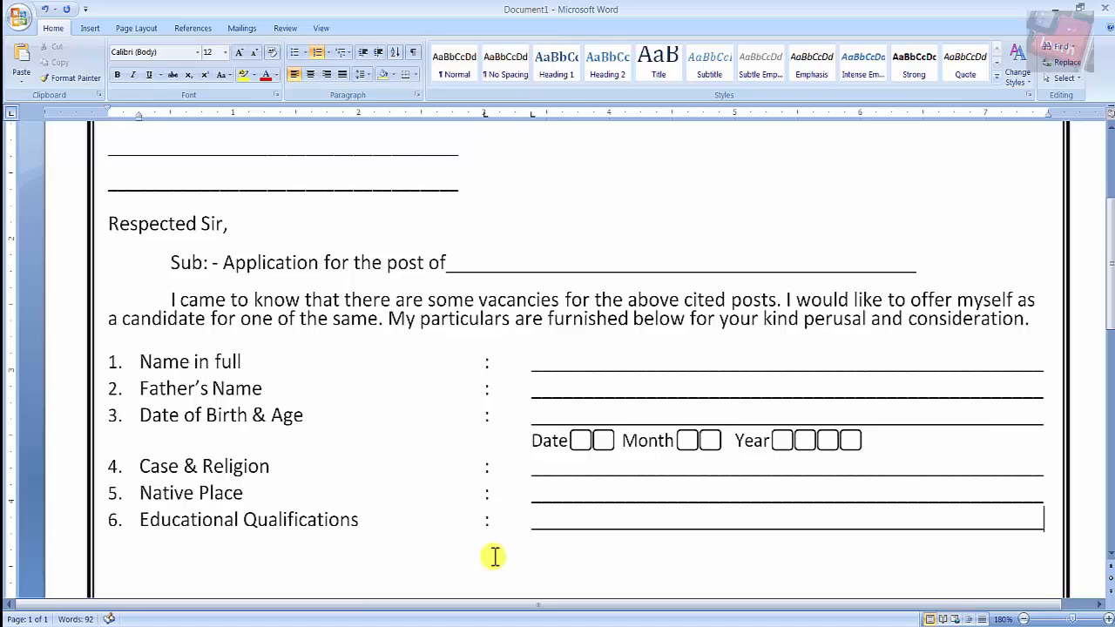
Replace the automatic item 7 with sub-item "(a) Academic" from the BIO-DATA document, indented under Educational Qualifications
key("Return")
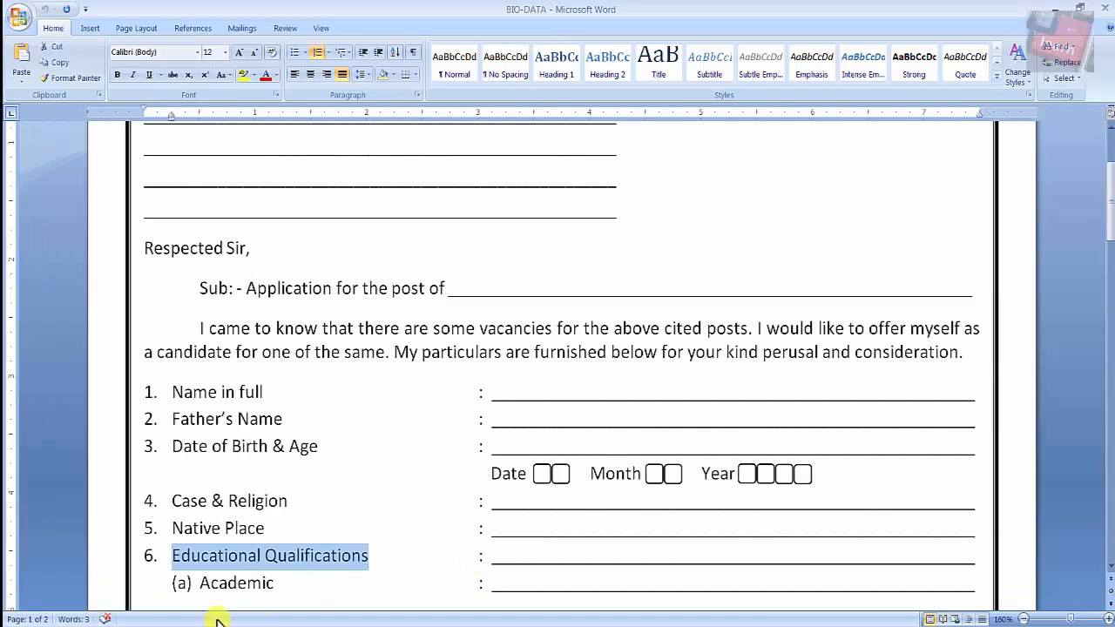
scroll(182, 566, "down", 2)
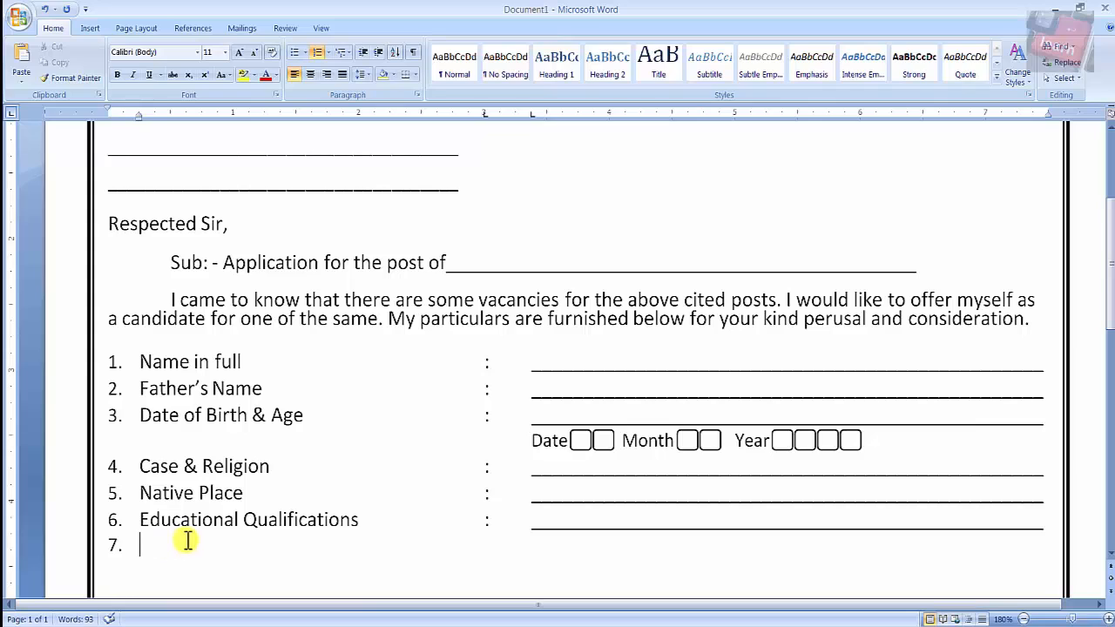
key("BackSpace")
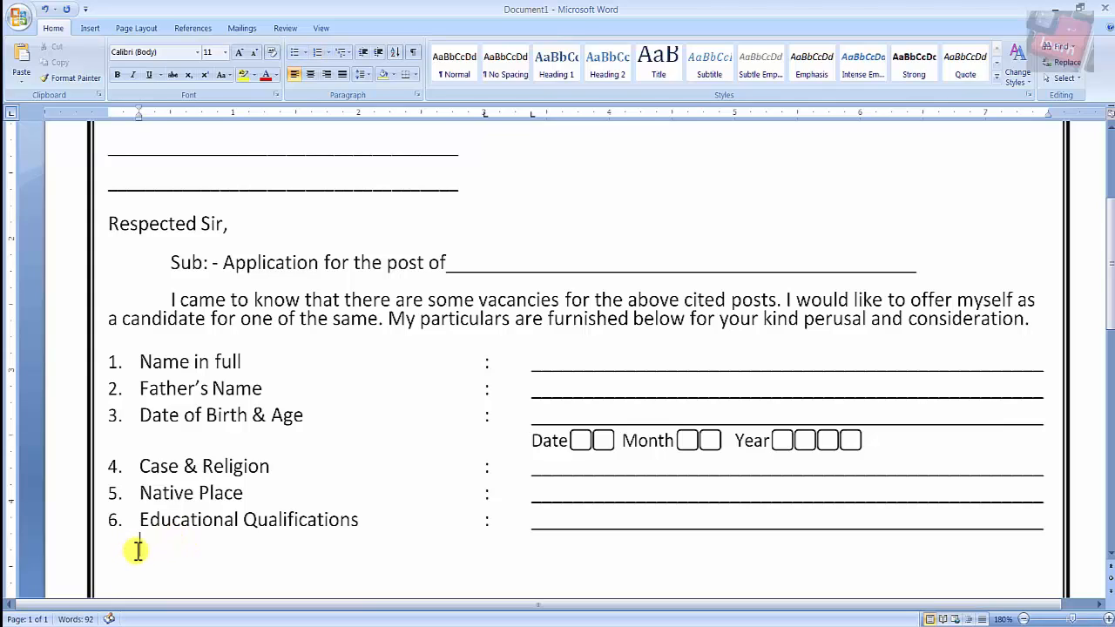
type("a")
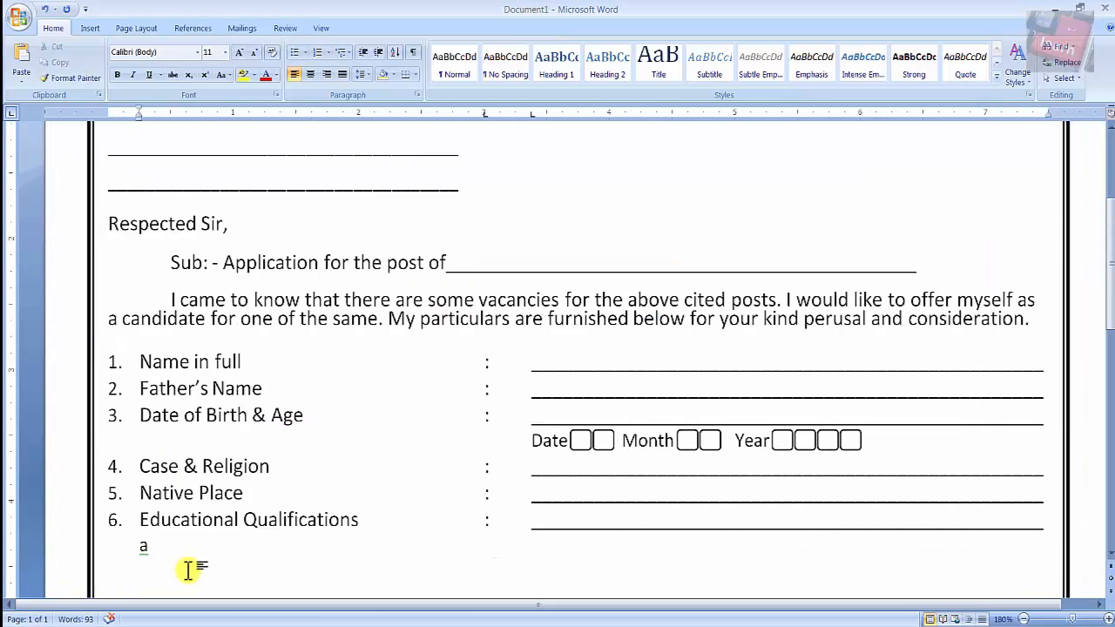
key("BackSpace")
key("BackSpace")
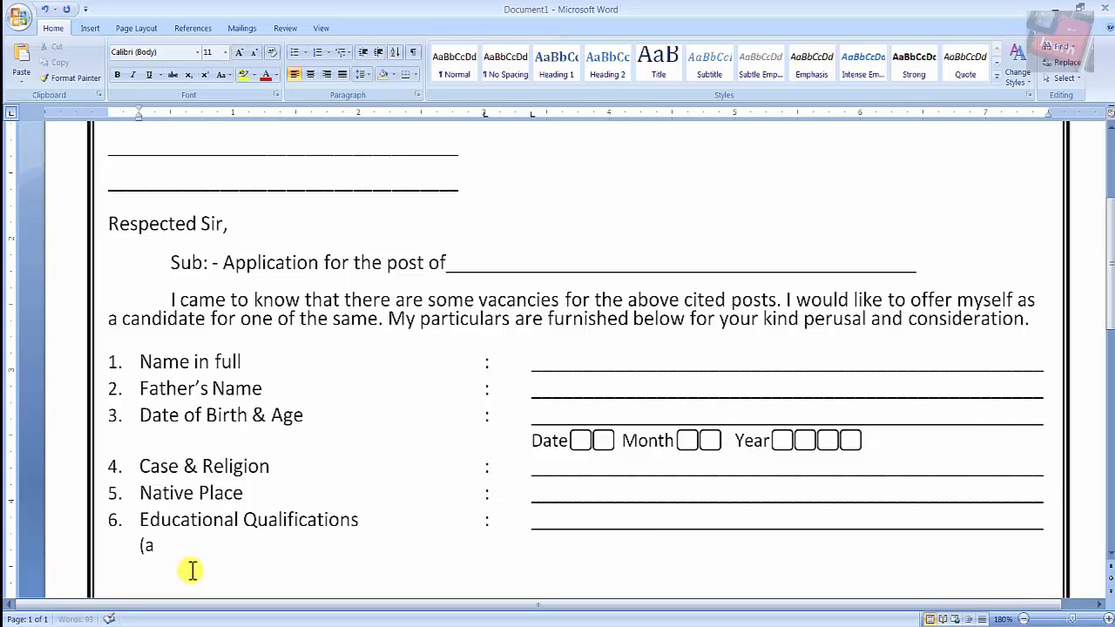
type(") Academic")
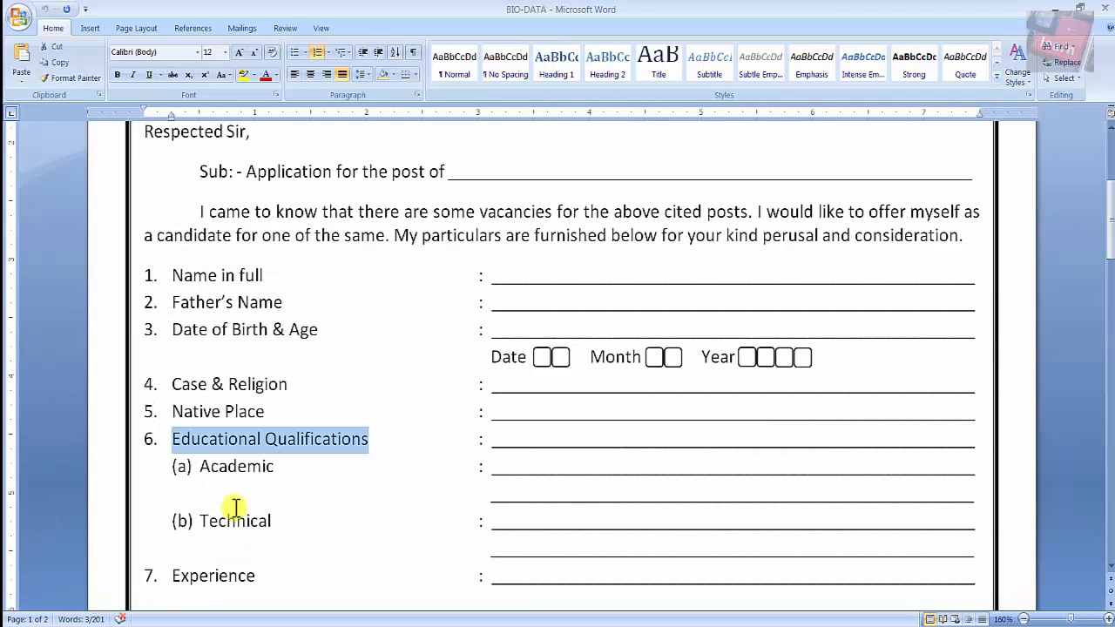
left_click_drag(199, 469, 284, 475)
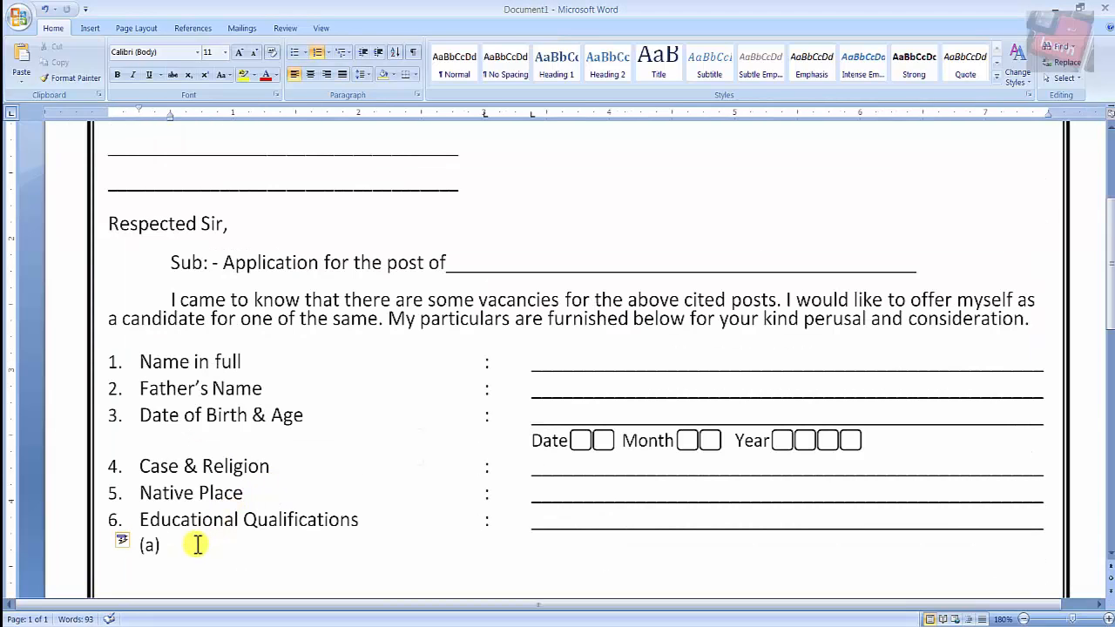
type("Academic")
left_click(270, 547)
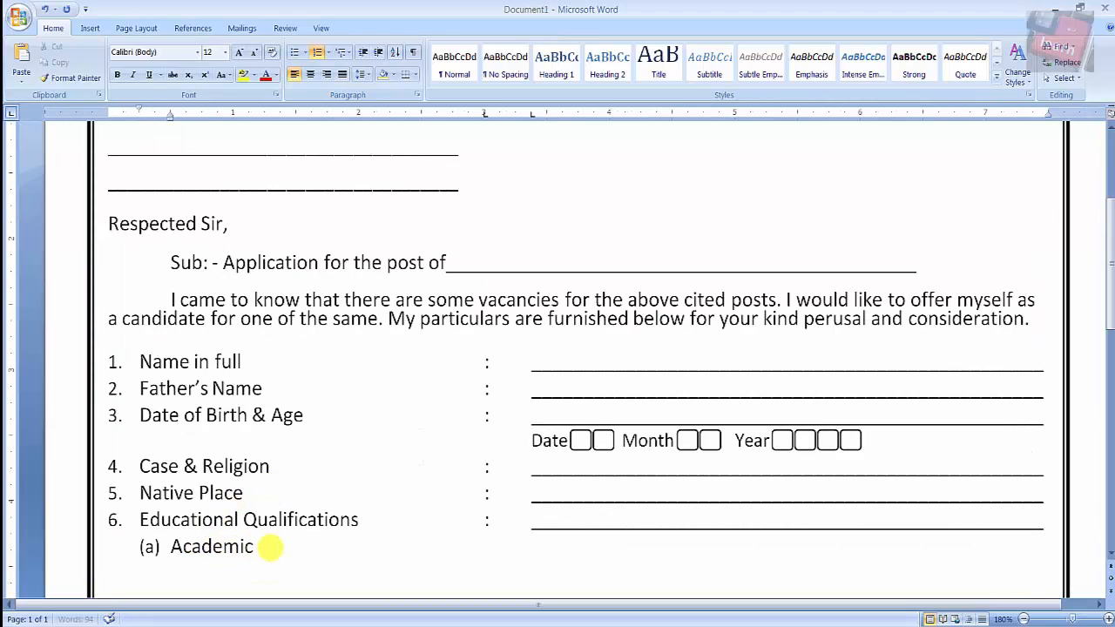
Give sub-item (a) Academic an aligned colon and an underscore line to the right margin
key("Tab")
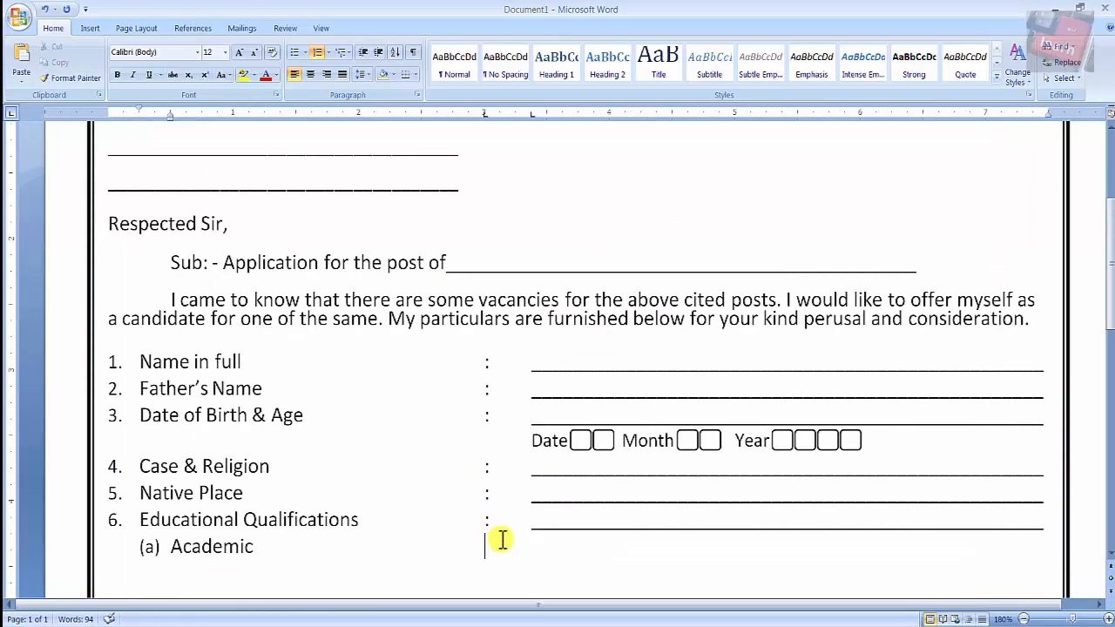
type(":")
key("Tab")
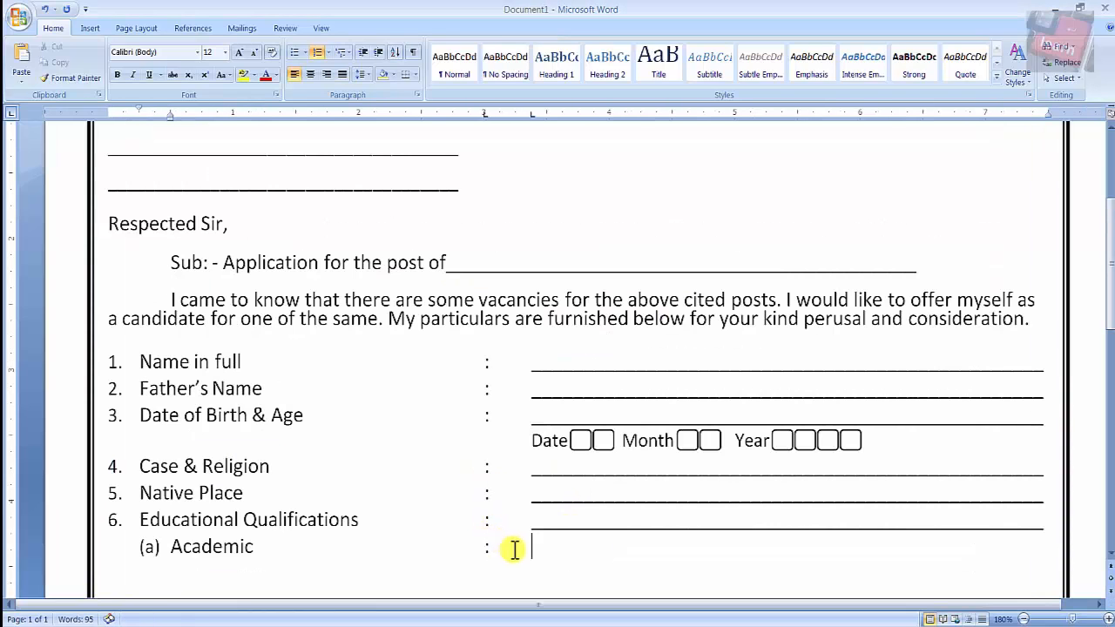
type("___________________")
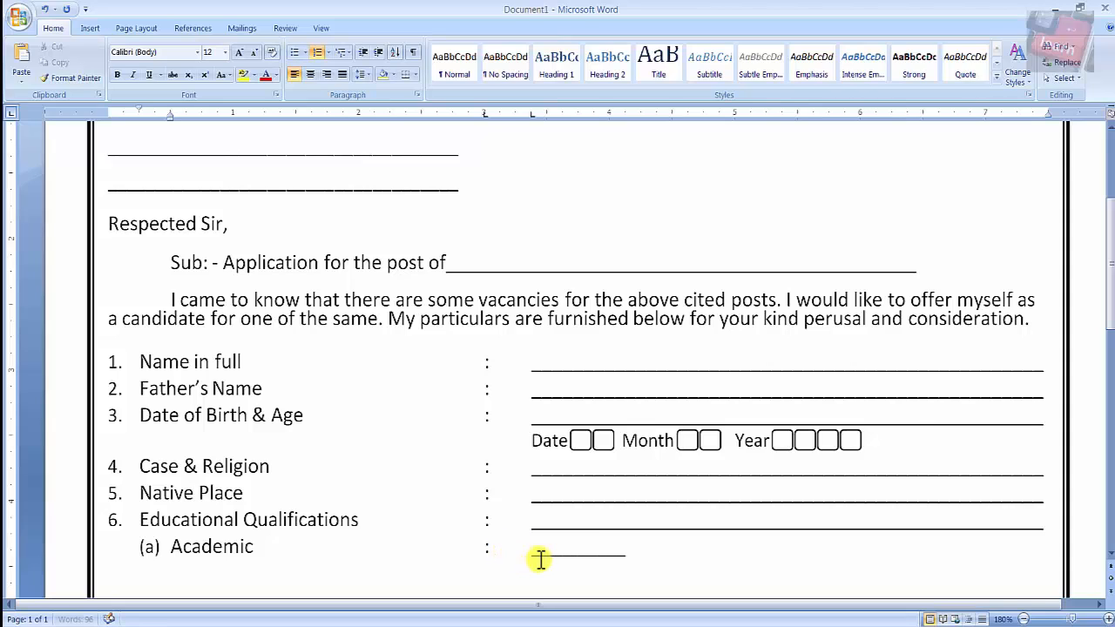
type("____________________________________________________________________________________")
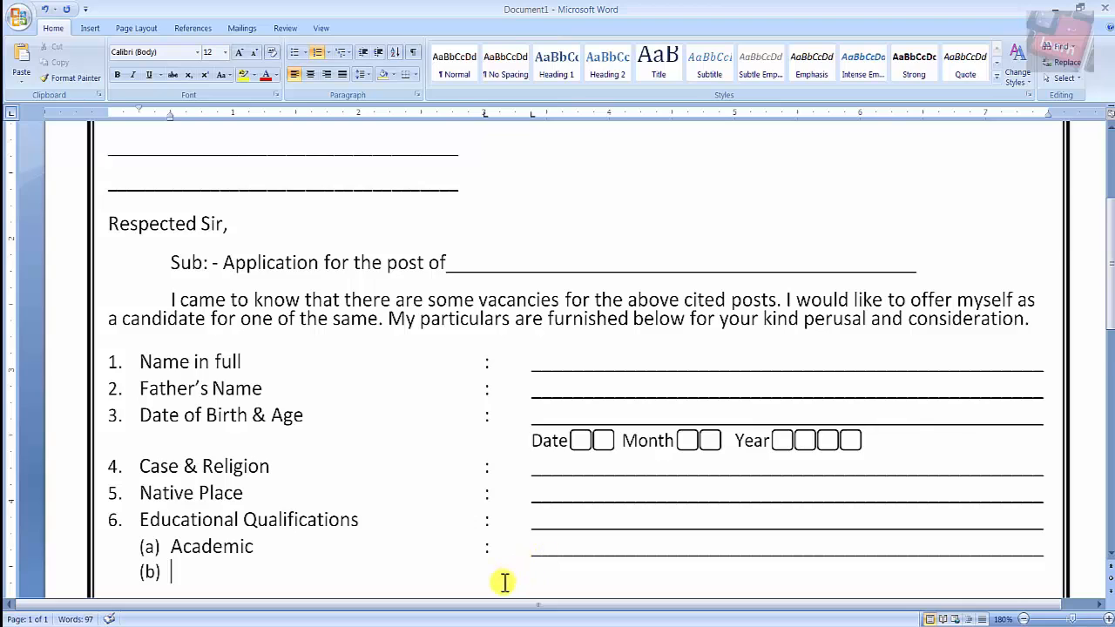
Remove the automatic (b) numbering and add a second underscore line below Academic's blank, aligned with it and reaching the right margin
scroll(530, 552, "down", 3)
double_click(236, 466)
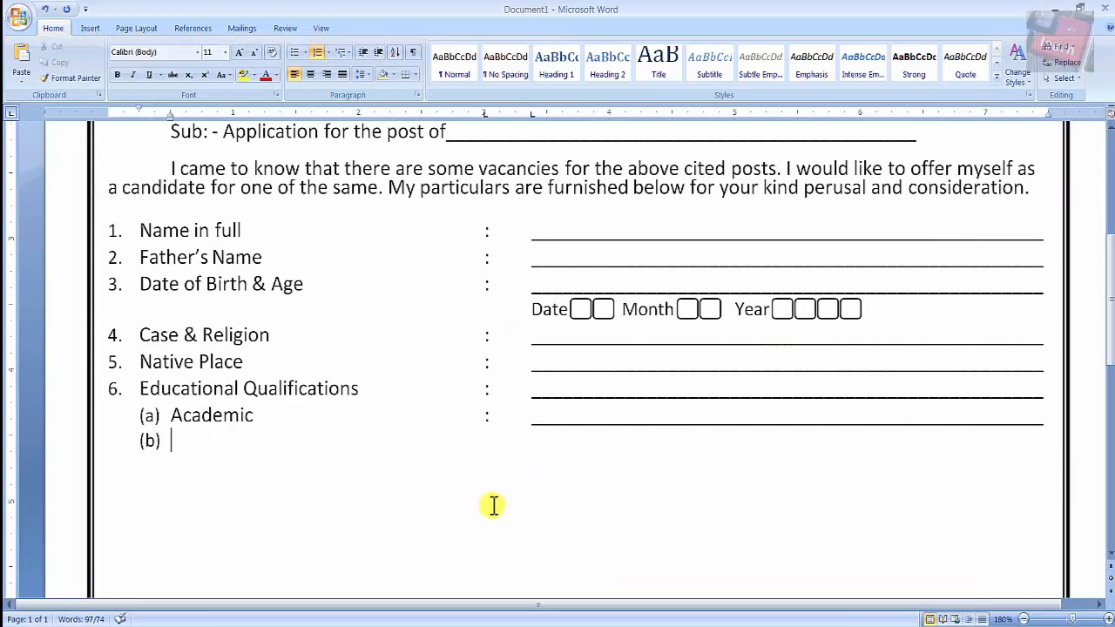
key("BackSpace")
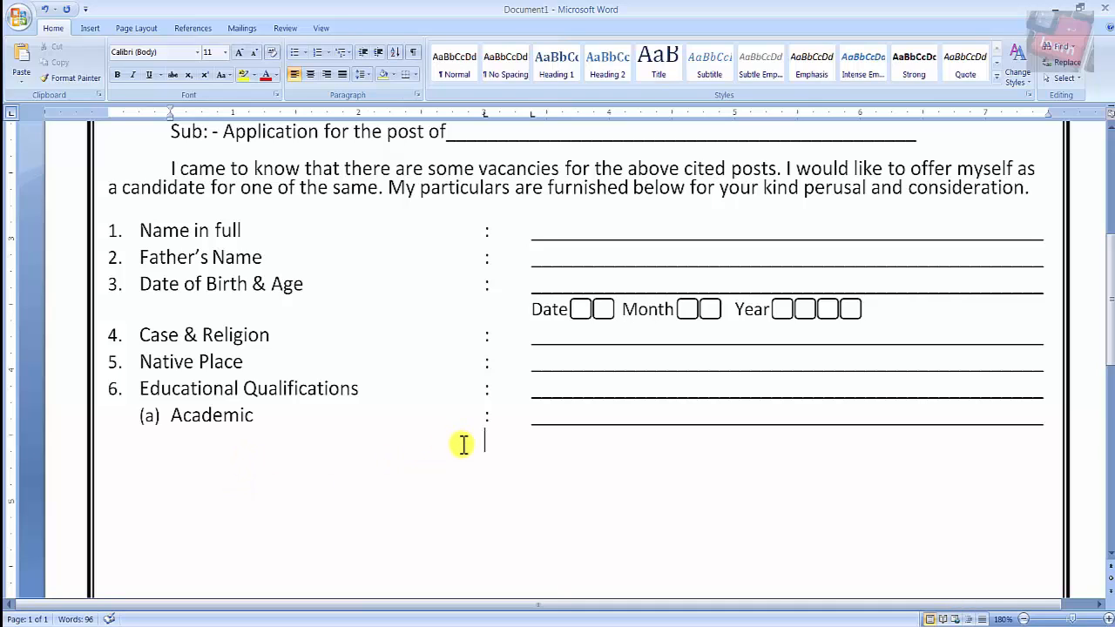
key("Tab")
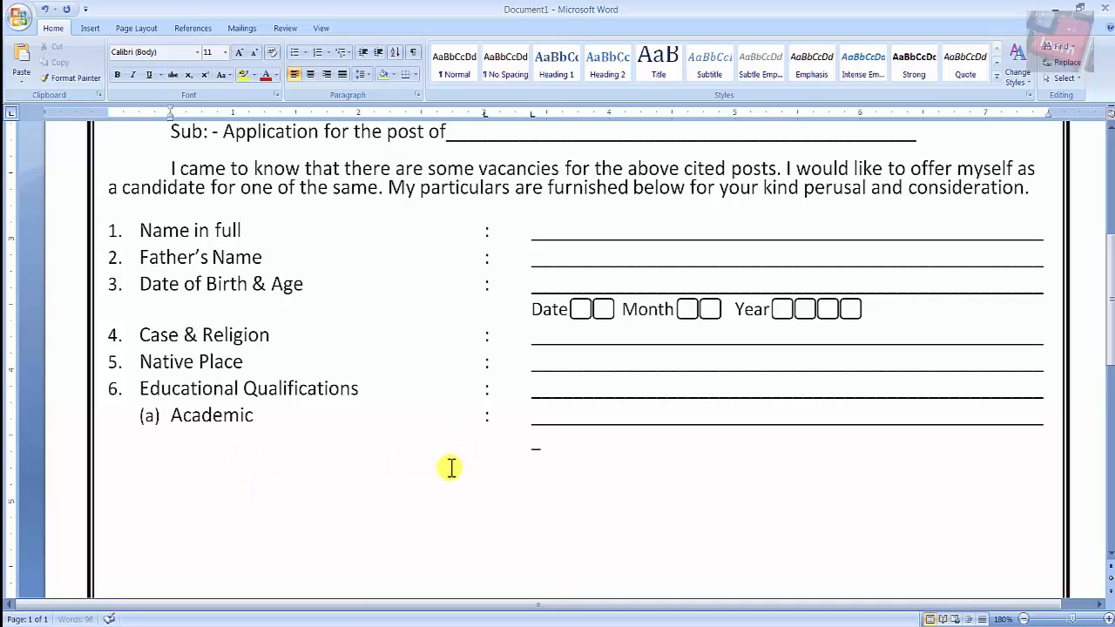
type("________________________________________")
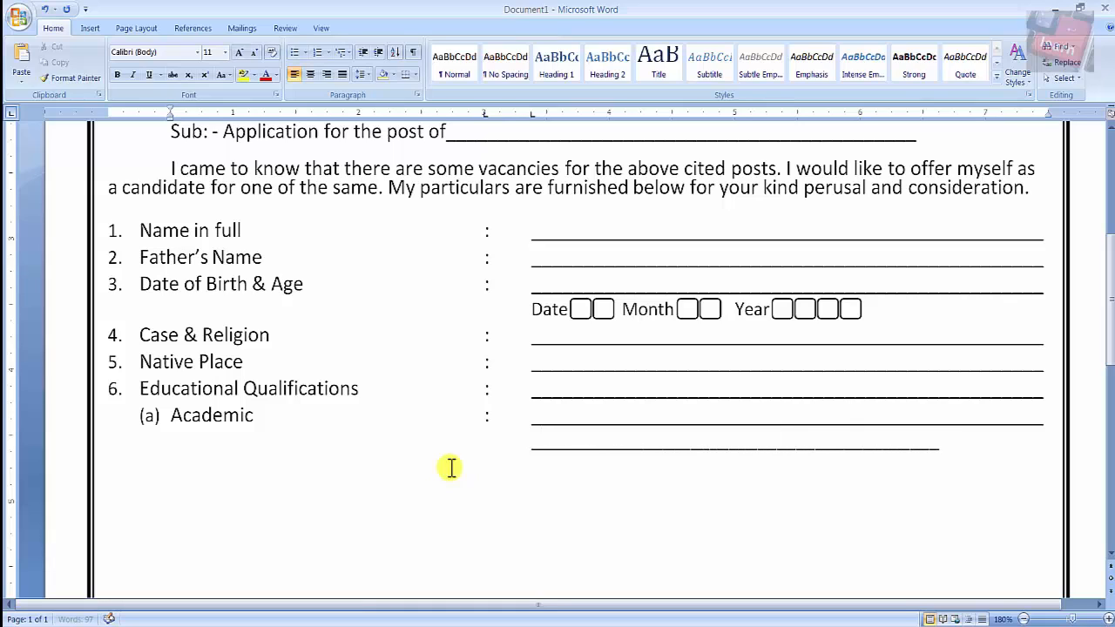
type("_____")
Add sub-item "(b) Technical" from the BIO-DATA document below the Academic blanks, aligned with sub-item (a)
key("Return")
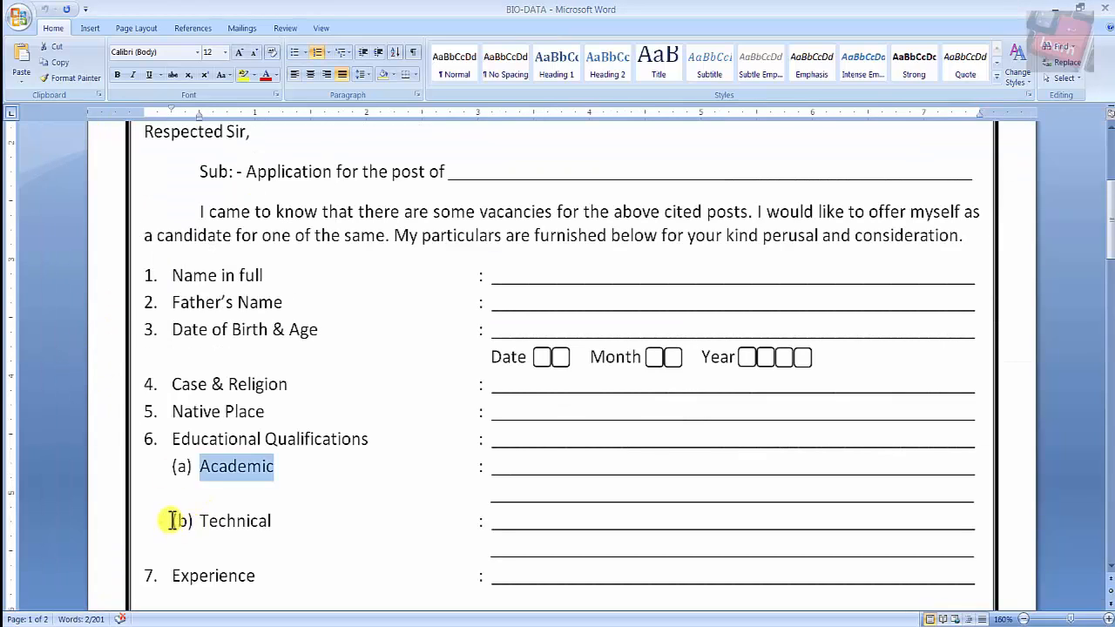
left_click(183, 520)
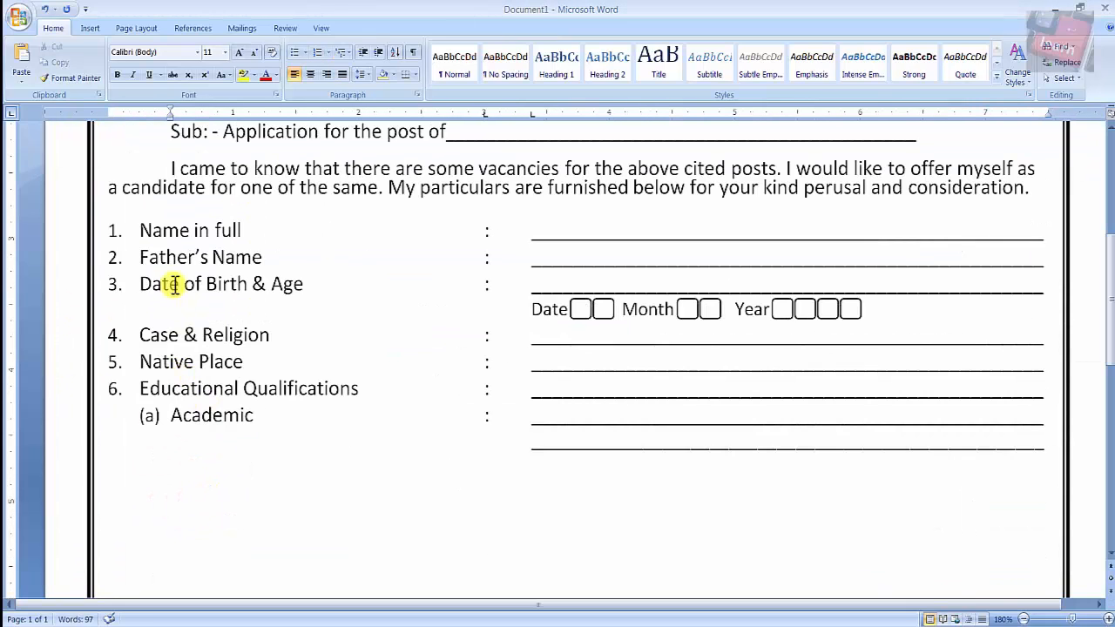
type("(")
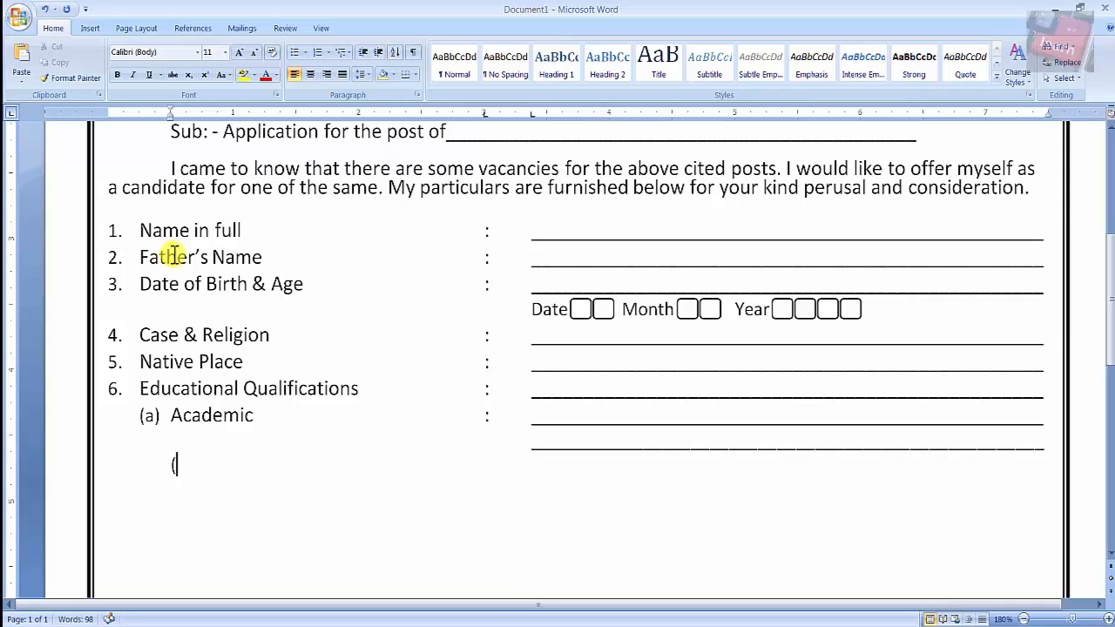
type("b) Technical")
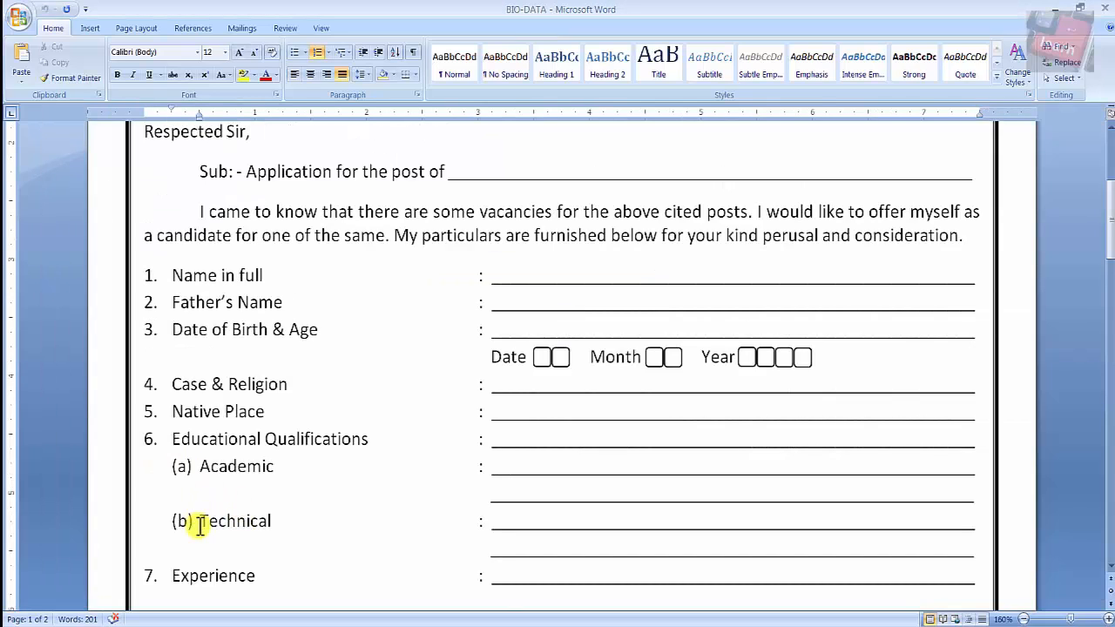
left_click_drag(195, 522, 277, 525)
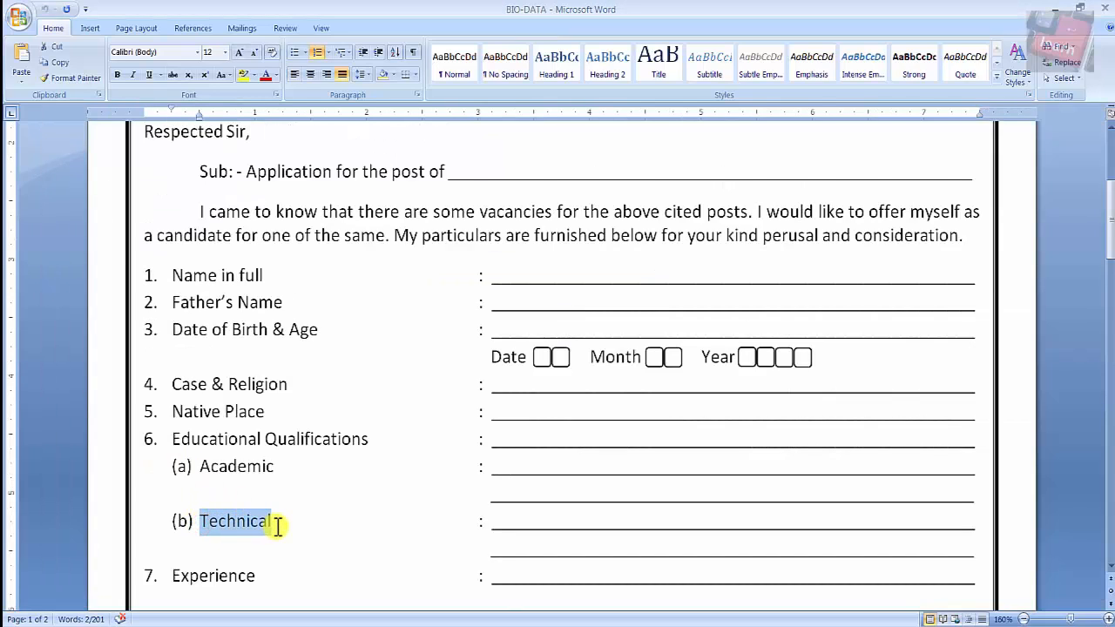
key("ctrl+c")
key("alt+Tab")
key("ctrl+v")
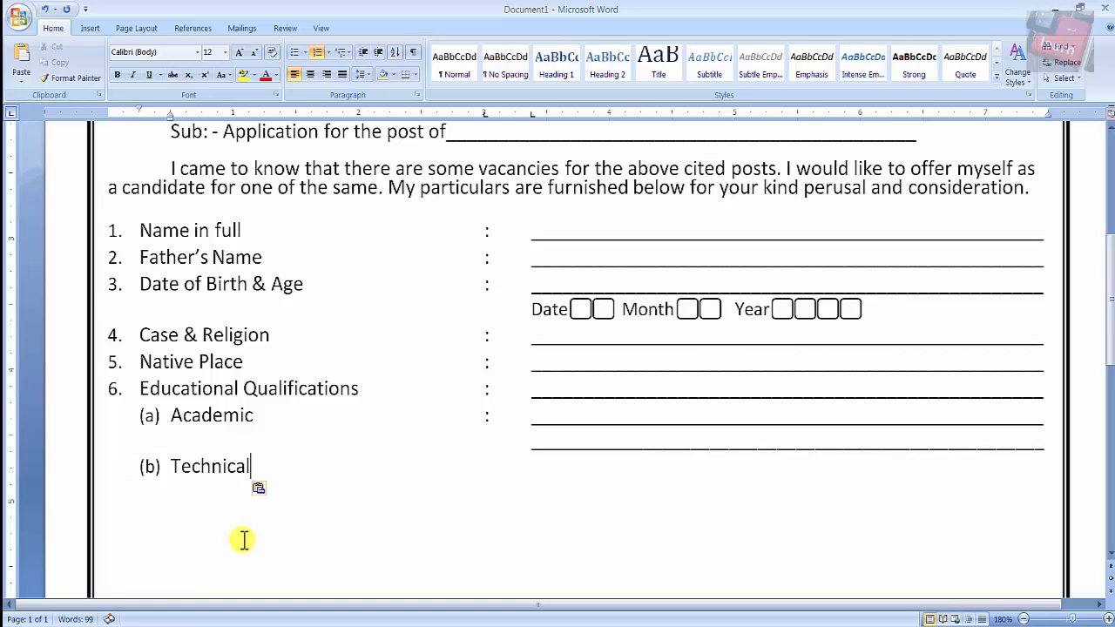
Give sub-item (b) Technical an aligned colon and two stacked underscore lines to the right margin
key("Tab")
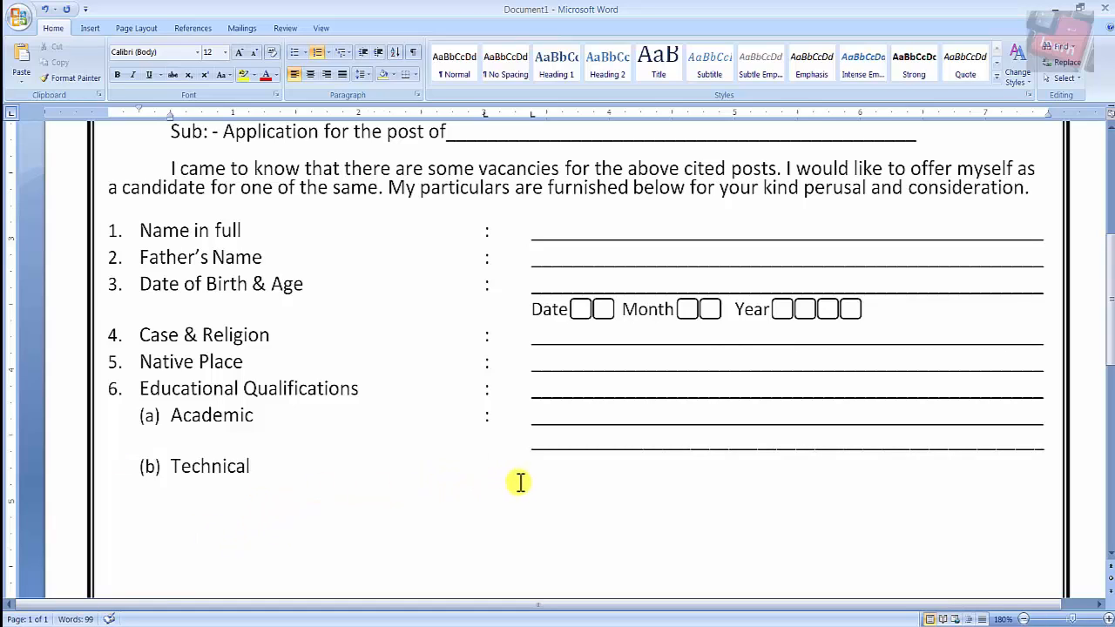
type(":")
key("Tab")
type("_)")
key("BackSpace")
type("_____________________")
type("____________________________")
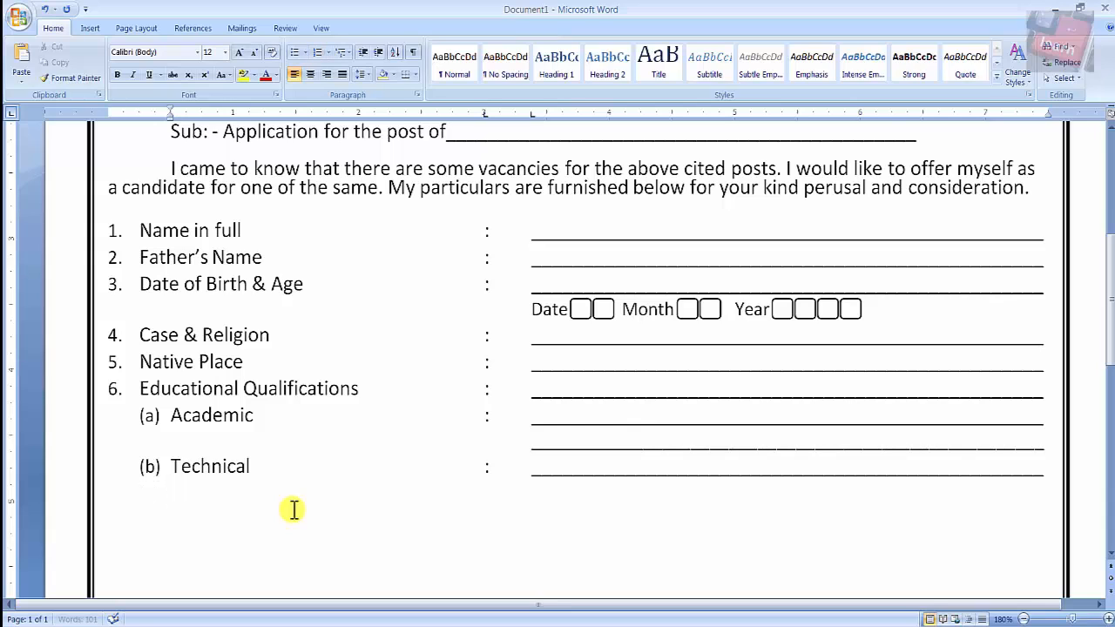
left_click(486, 495)
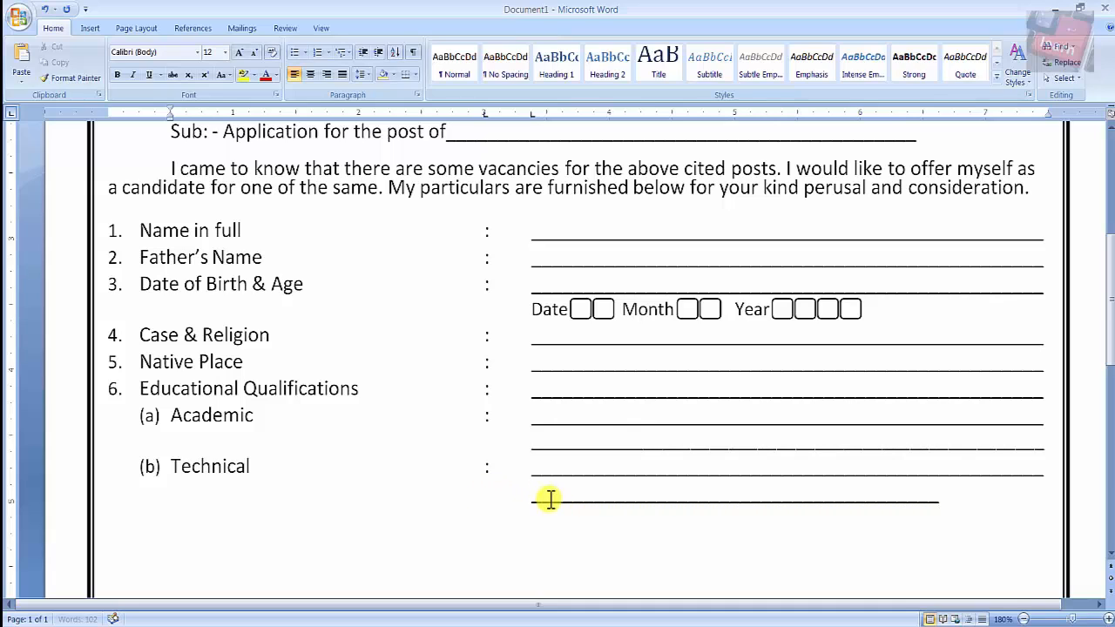
type("________")
Add "Experience" from BIO-DATA as item 7, indented like items 1 to 6, with an aligned colon and an underscore line to the right margin
key("alt+Tab")
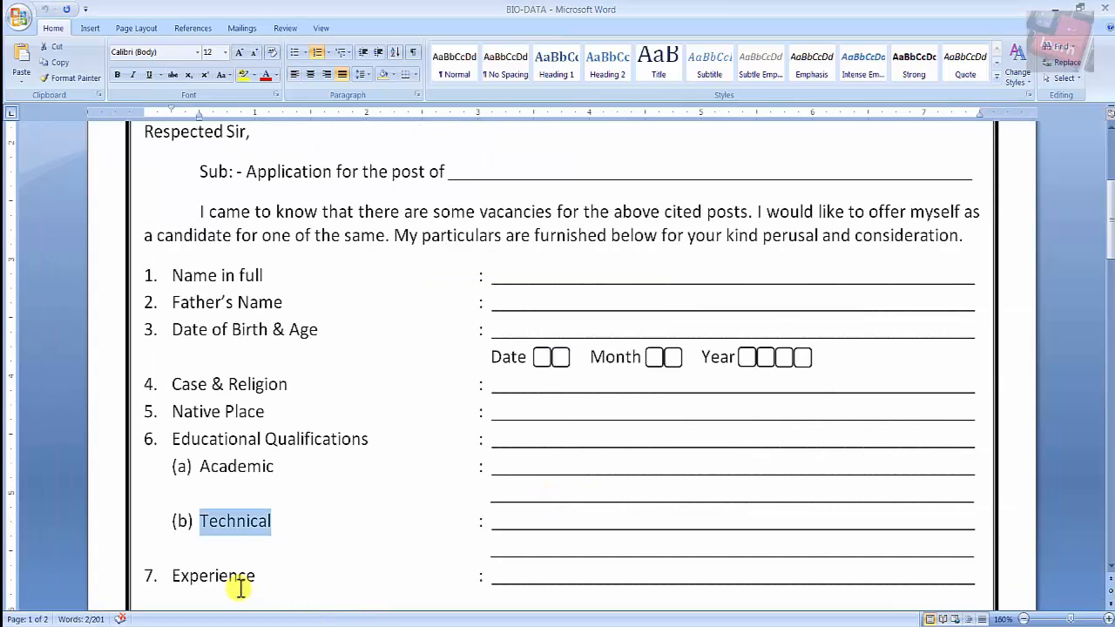
mouse_move(165, 575)
left_mouse_down()
mouse_move(218, 584)
mouse_move(180, 589)
mouse_move(177, 577)
mouse_move(233, 583)
left_mouse_up()
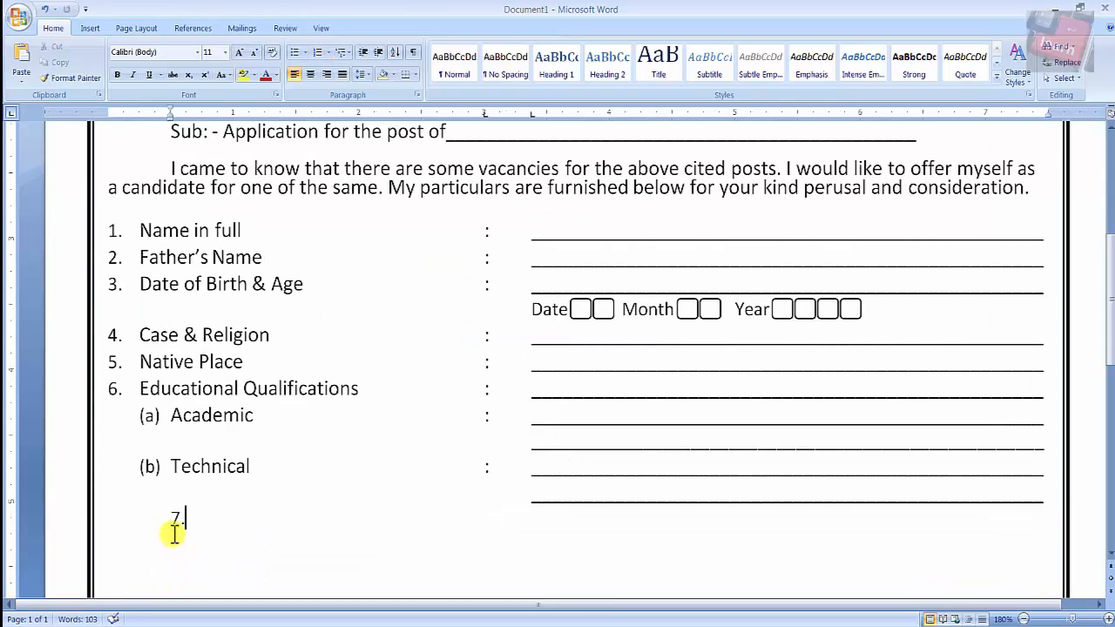
key("Tab")
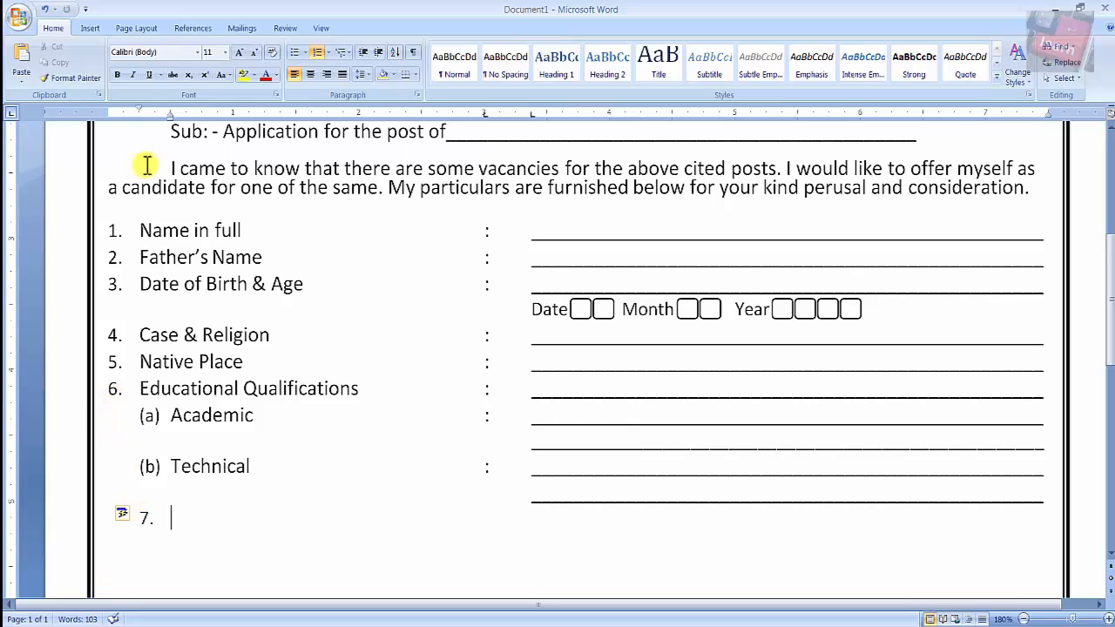
left_click_drag(170, 119, 137, 119)
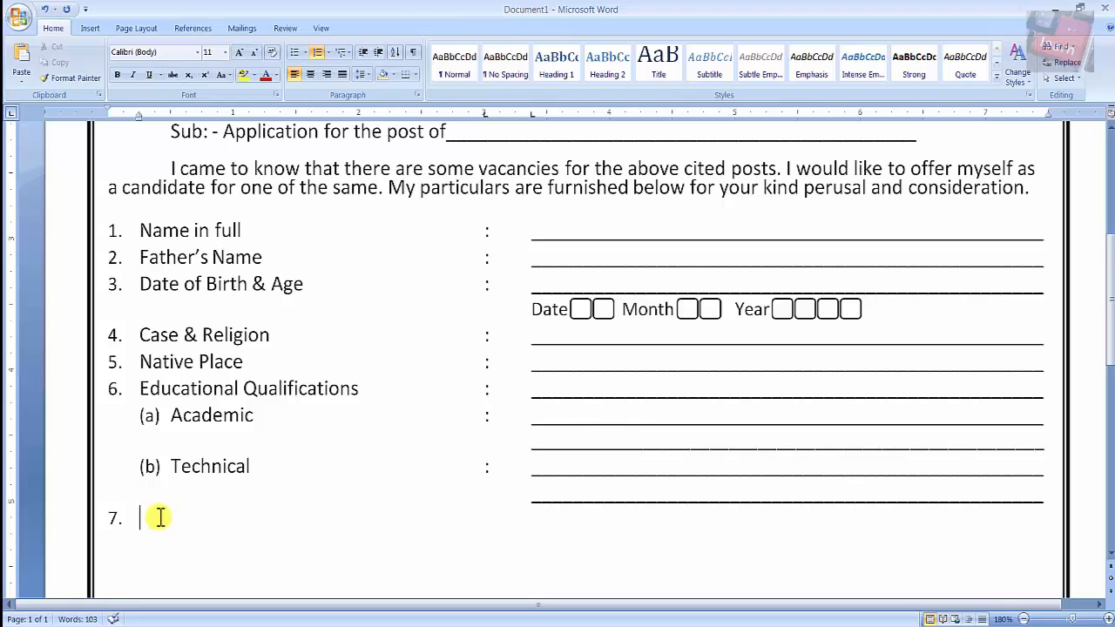
type("Experience")
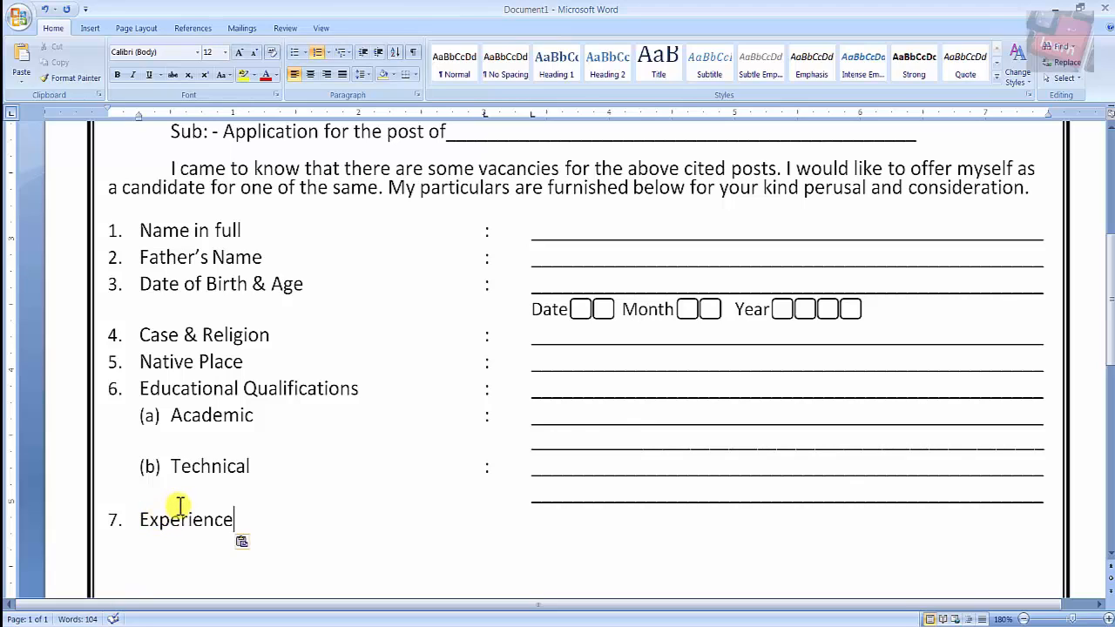
key("Tab")
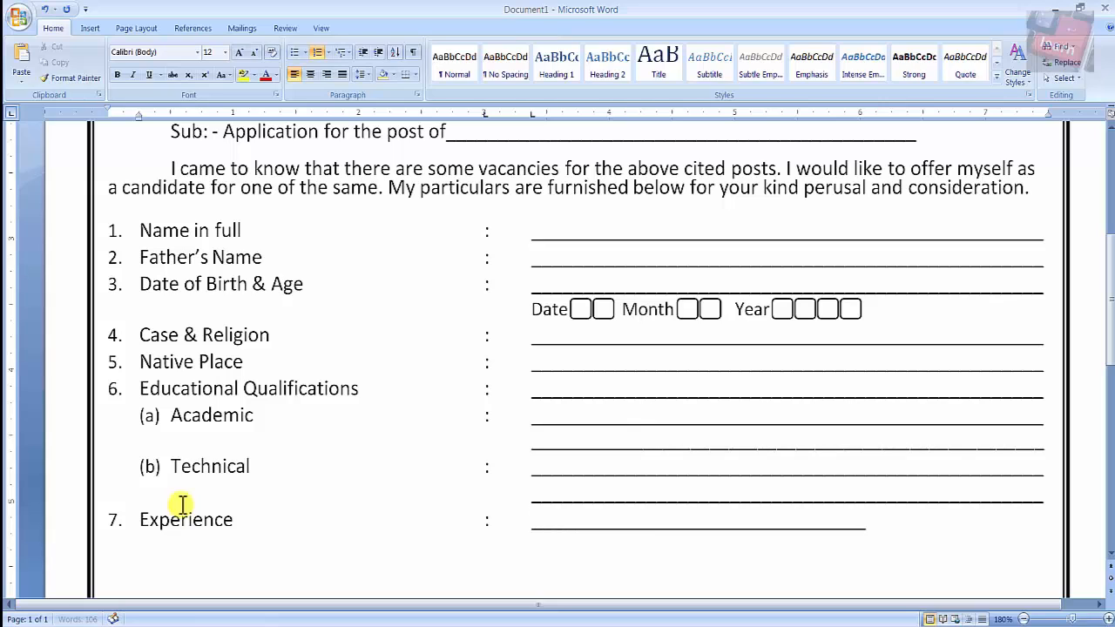
type("________________")
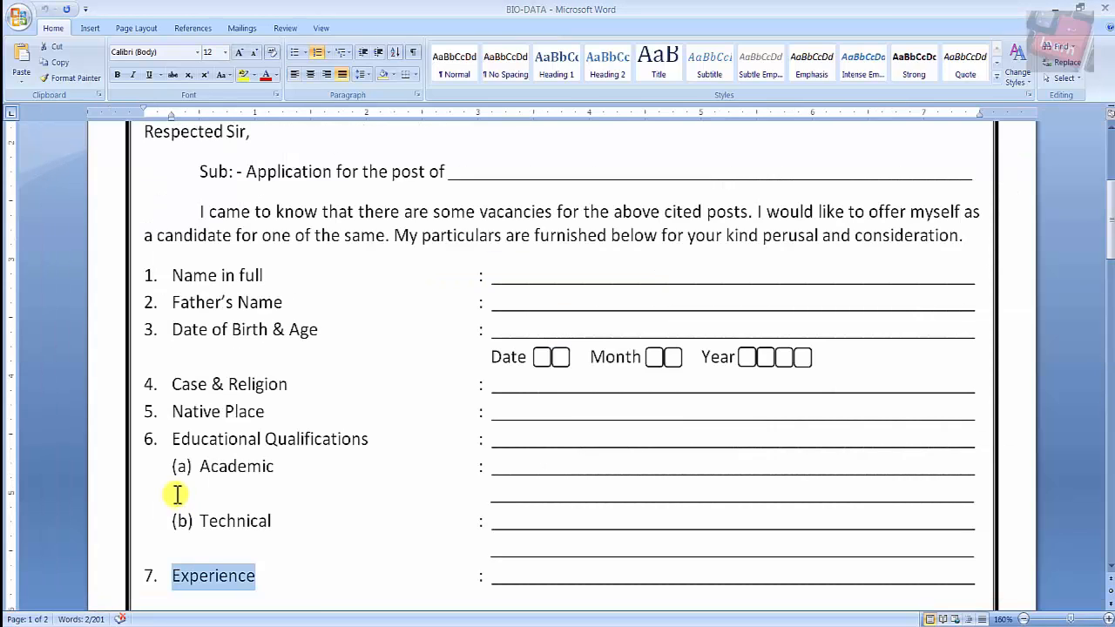
Remove the automatic number 8 and add a second aligned underscore line to the right margin below Experience's blank
scroll(182, 493, "down", 3)
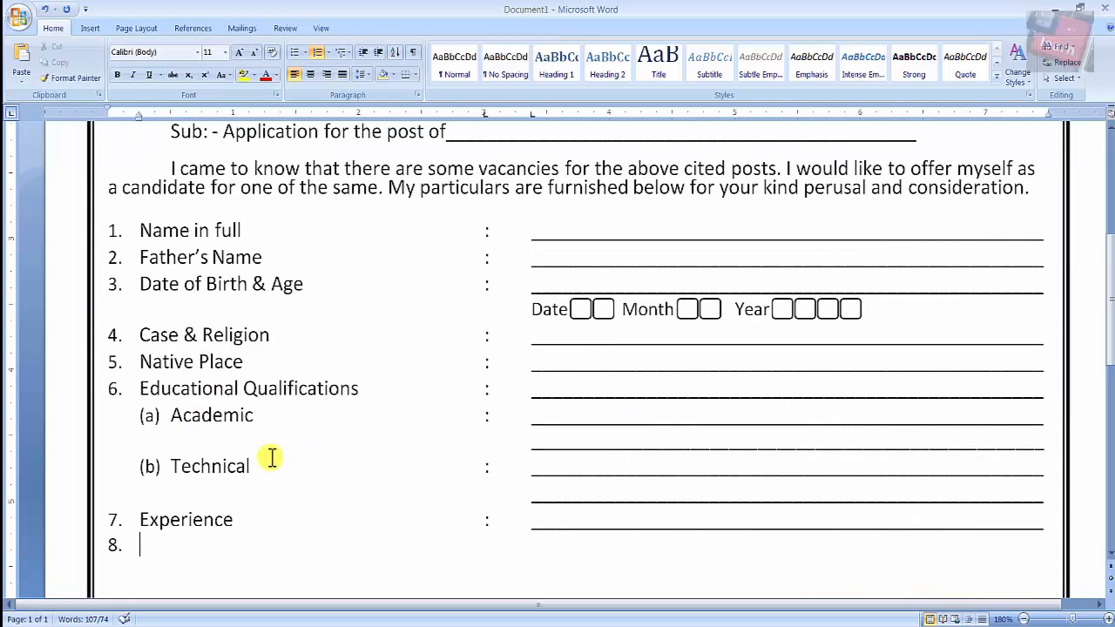
key("BackSpace")
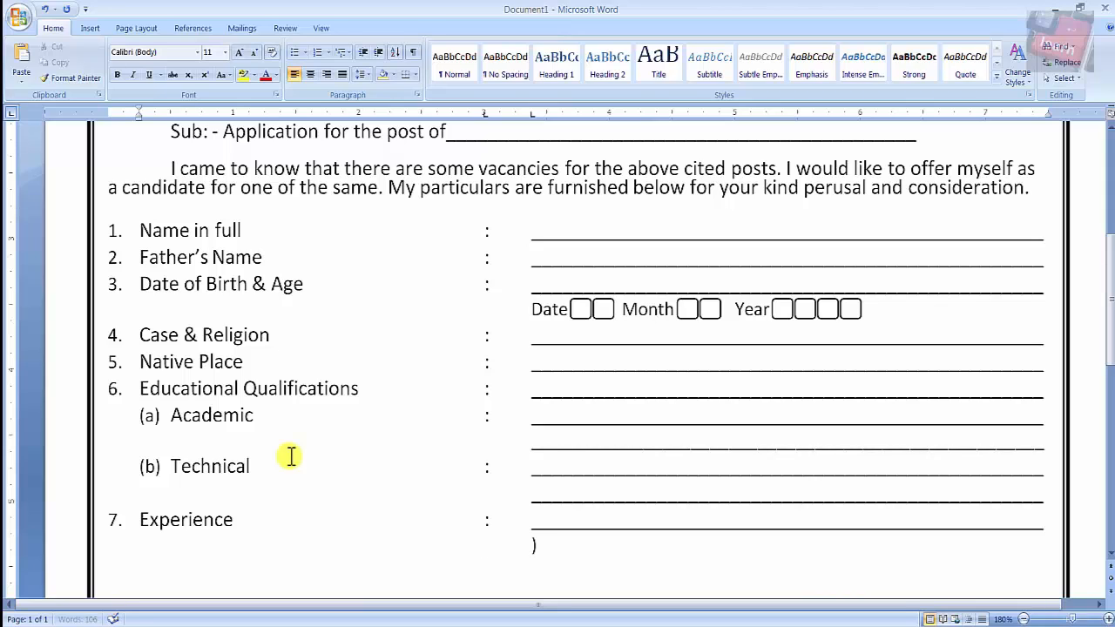
type("_________________________________________________")
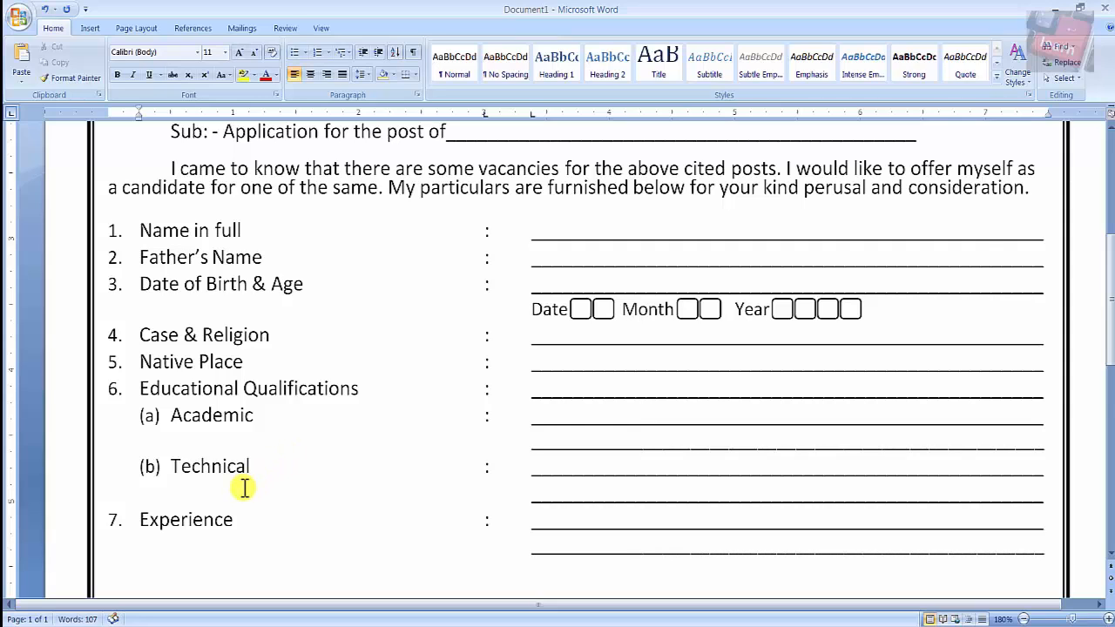
Add "Present Address" from the BIO-DATA document as item 8 below Experience's blanks, indented like the other numbered items
scroll(245, 487, "down", 2)
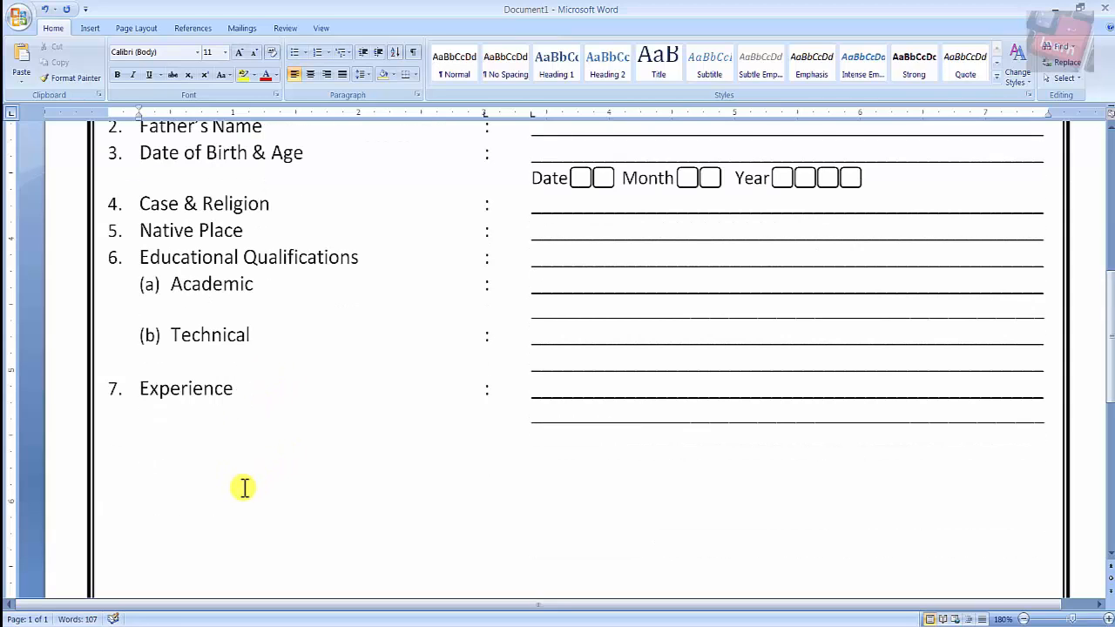
type("8.")
key("Tab")
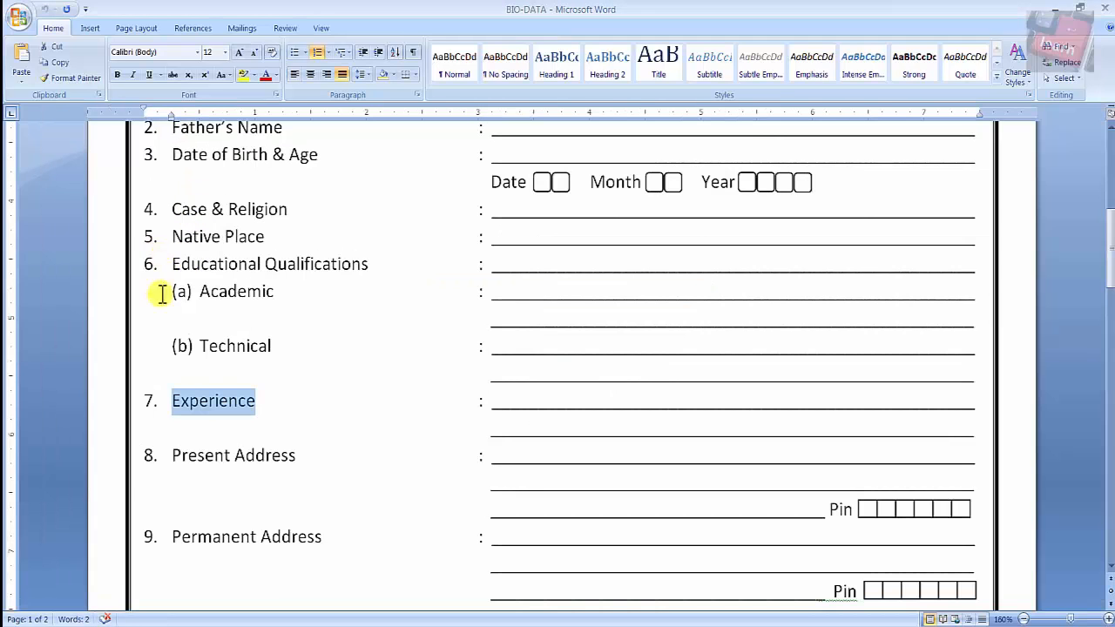
left_click_drag(173, 455, 282, 459)
key("ctrl+c")
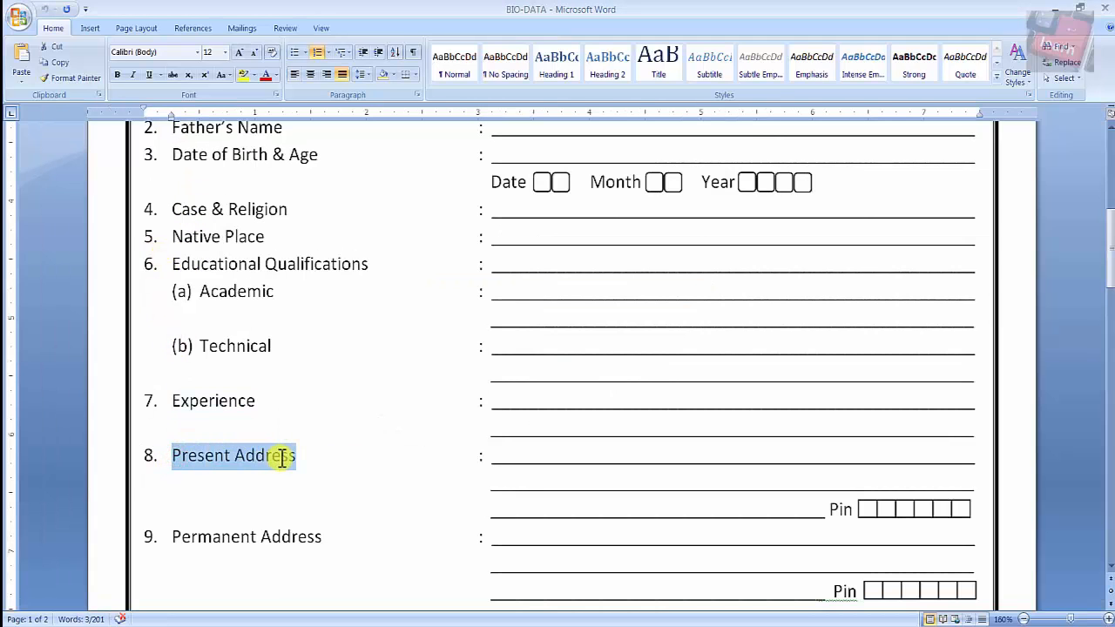
key("alt+Tab")
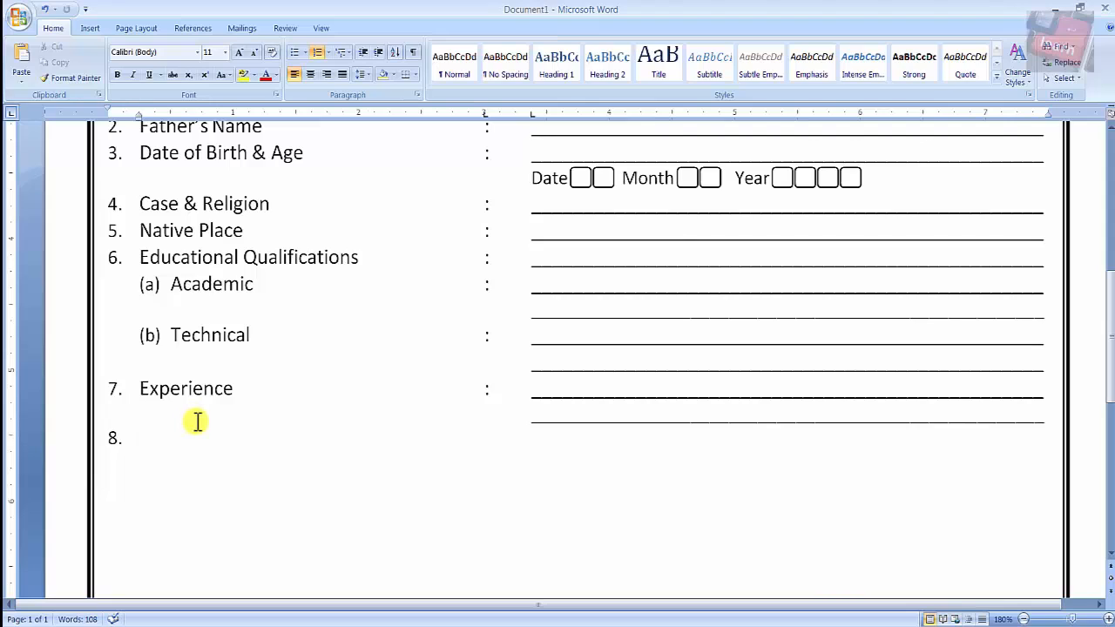
key("ctrl+v")
Give Present Address an aligned colon and an underscore line ending at the right margin
key("Tab")
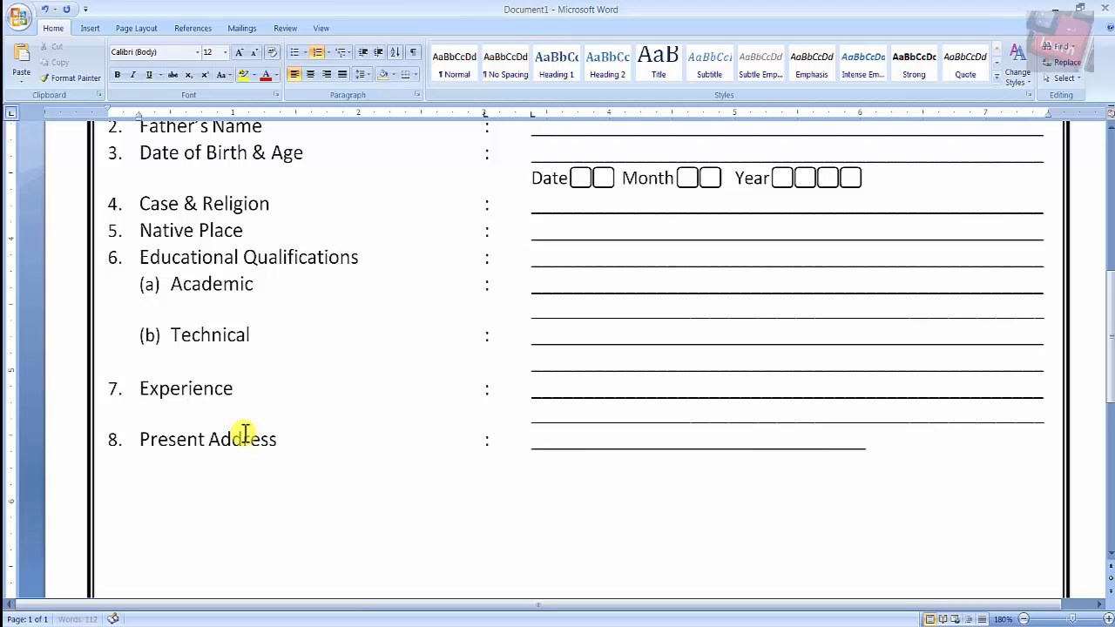
type("_______________")
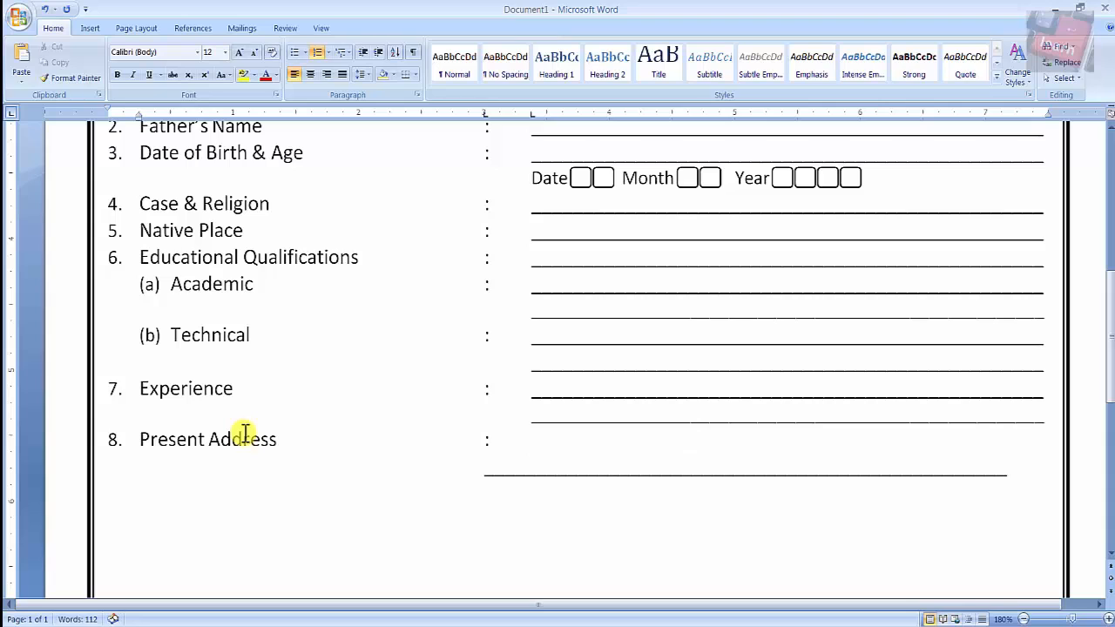
key("BackSpace")
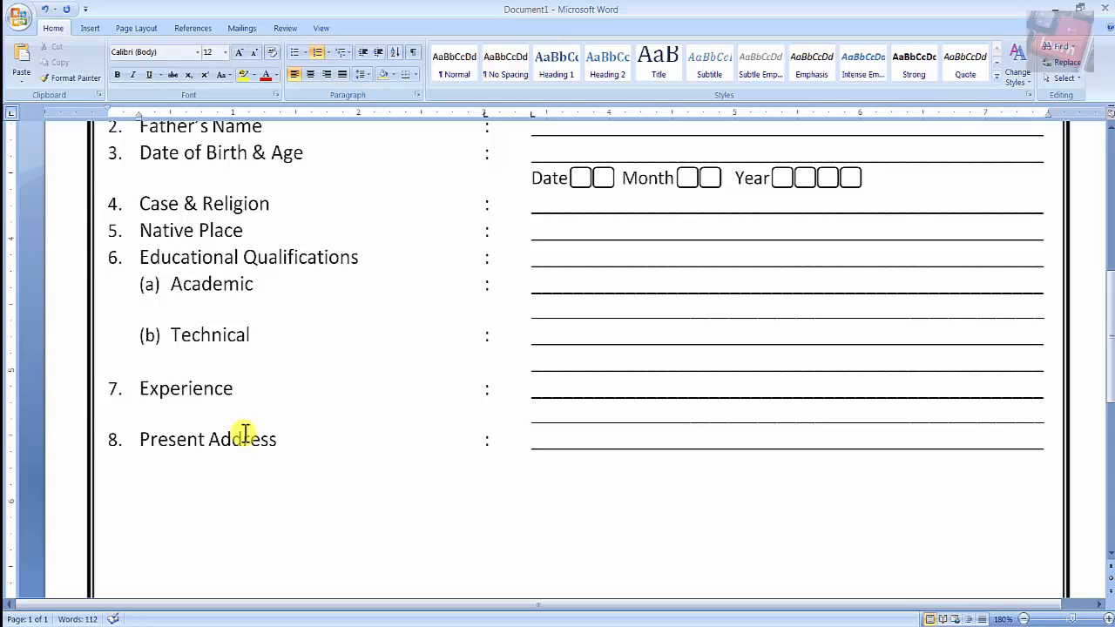
Replace the automatic number 9 with a second full underscore line for Present Address, plus a shorter third line followed by "Pin"
key("alt+Tab")
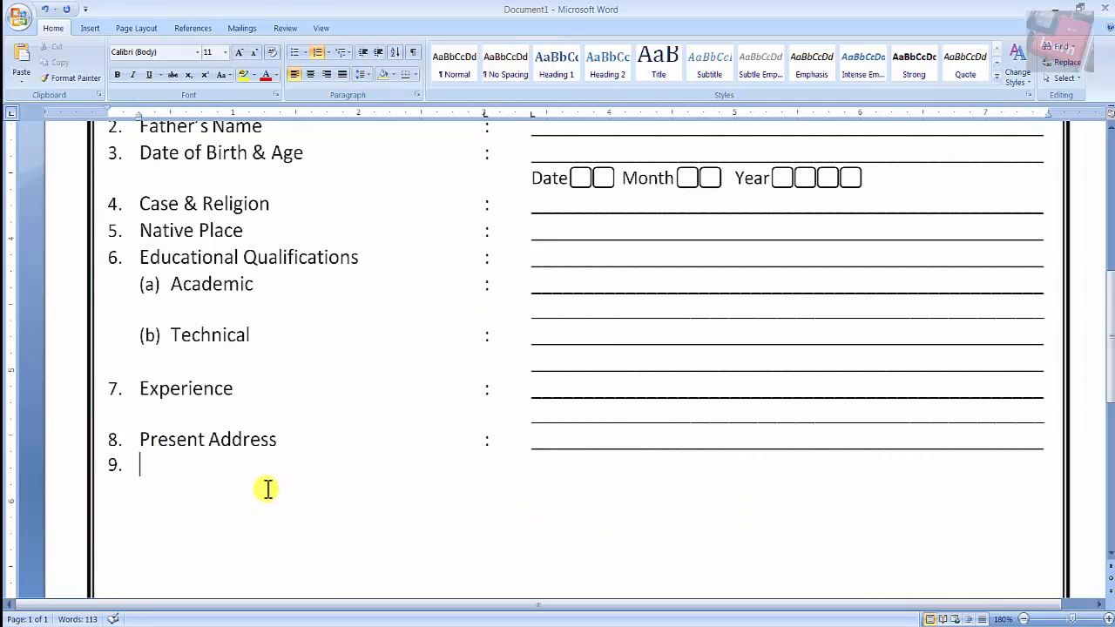
key("BackSpace")
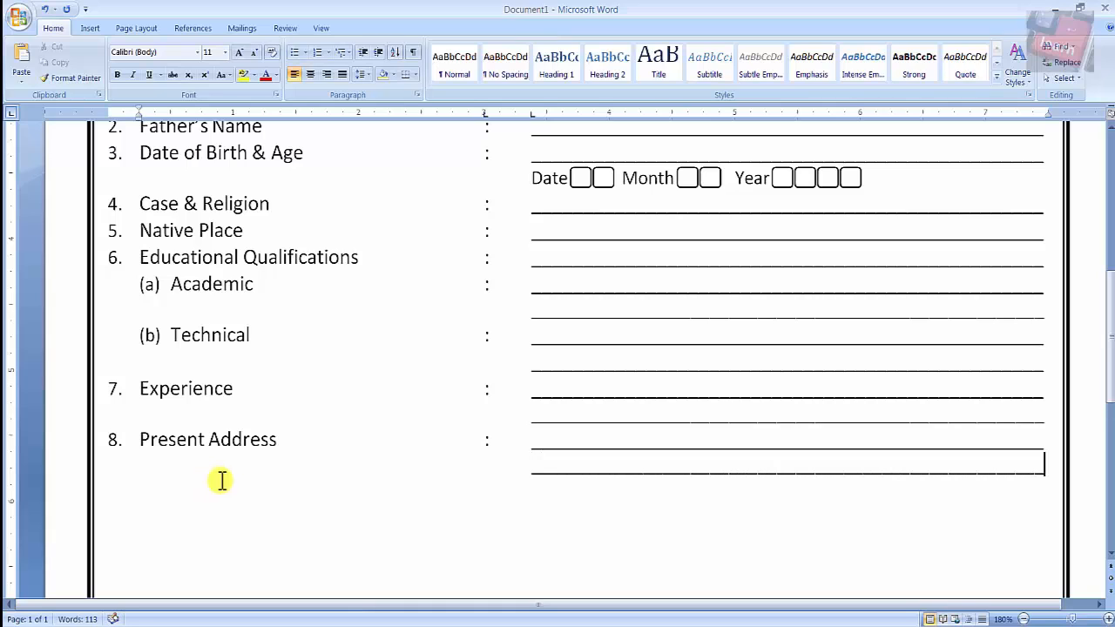
left_click(222, 480)
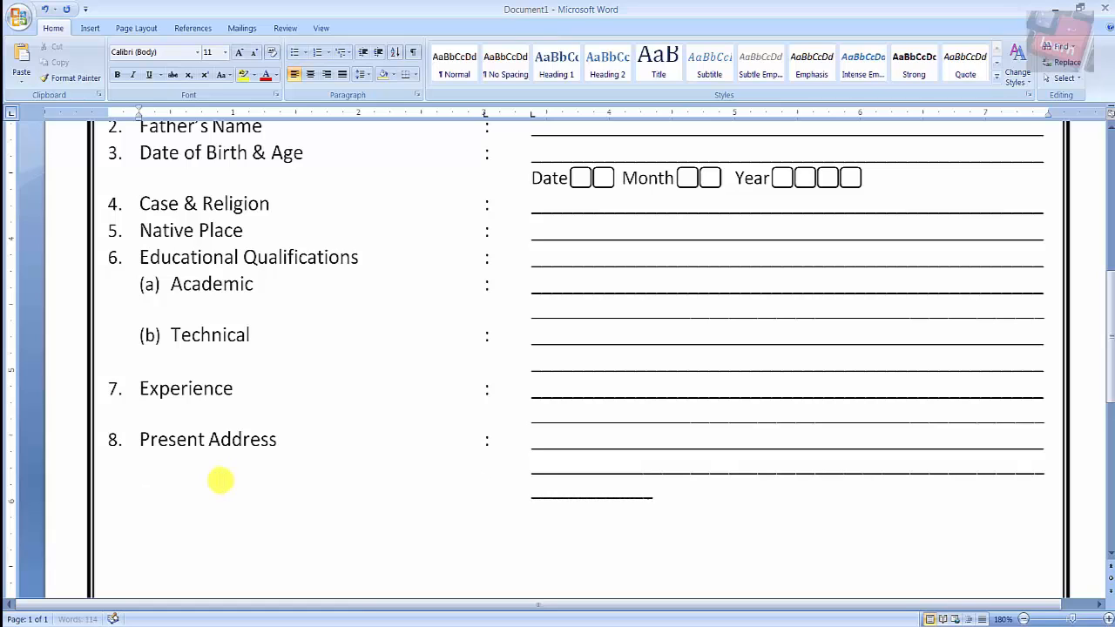
type("_______________")
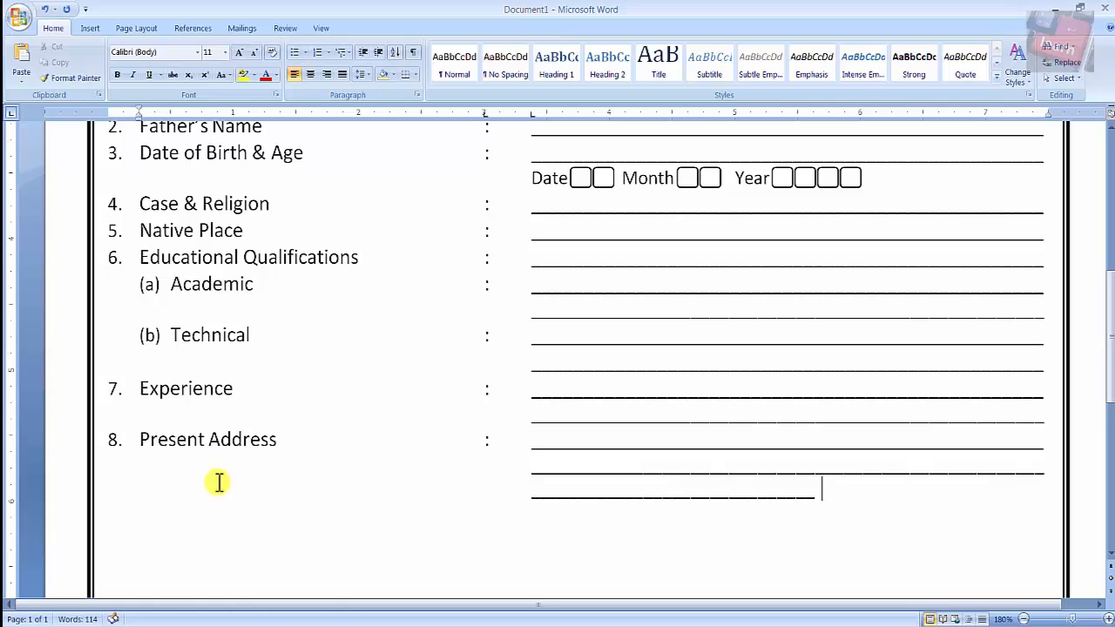
type(" Pin")
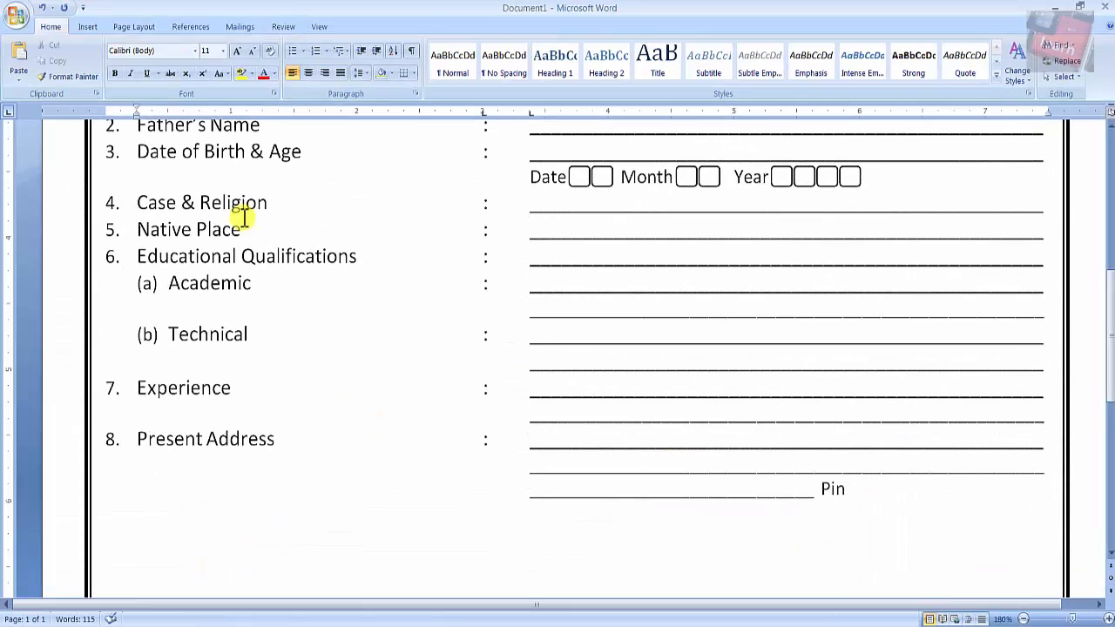
Draw a small rectangle directly after "Pin" for the first digit box
left_click(91, 28)
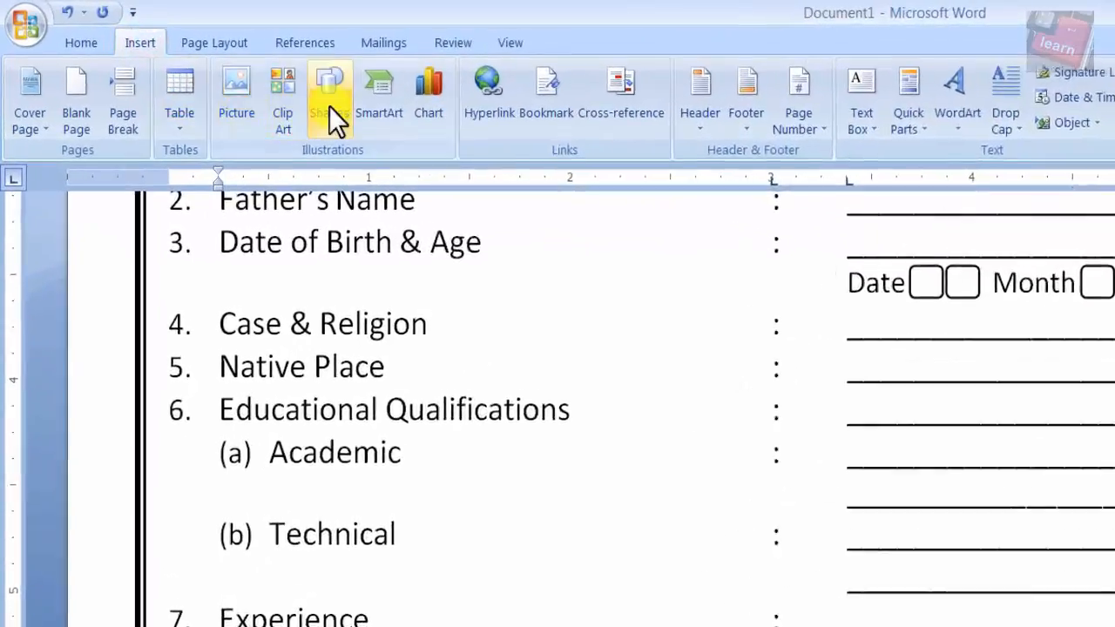
left_click(203, 66)
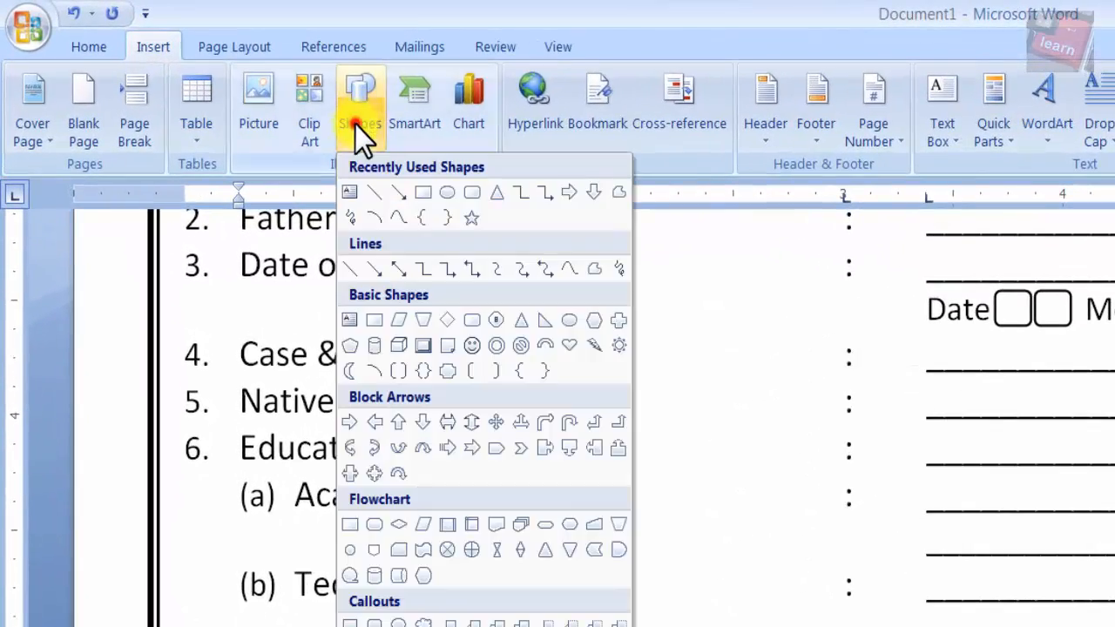
left_click(429, 197)
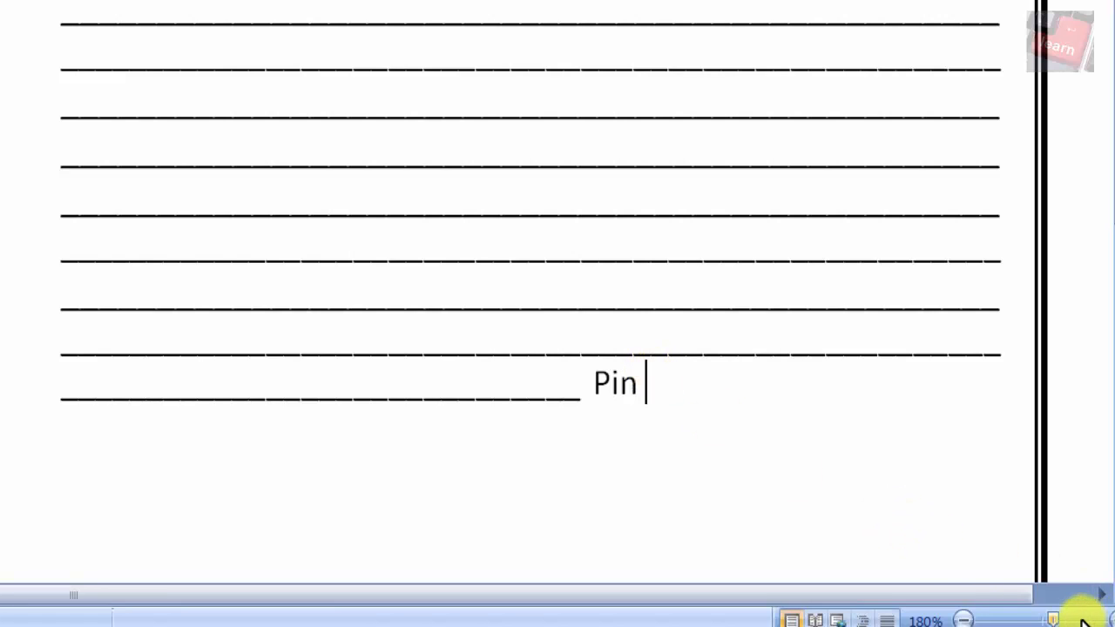
left_click_drag(1054, 619, 1058, 620)
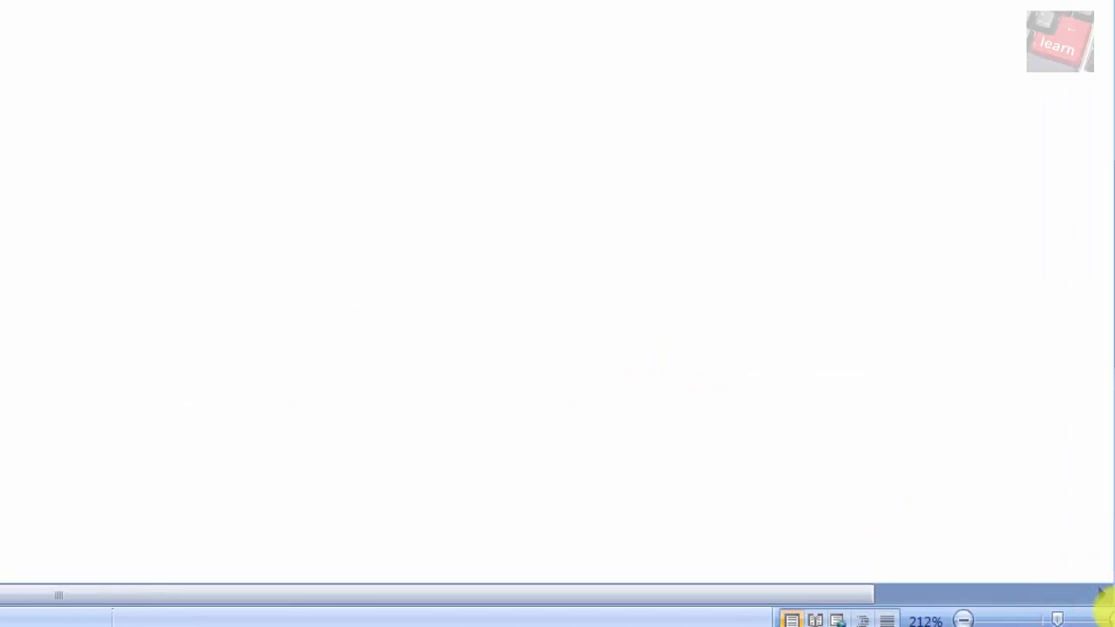
left_click_drag(851, 592, 1012, 601)
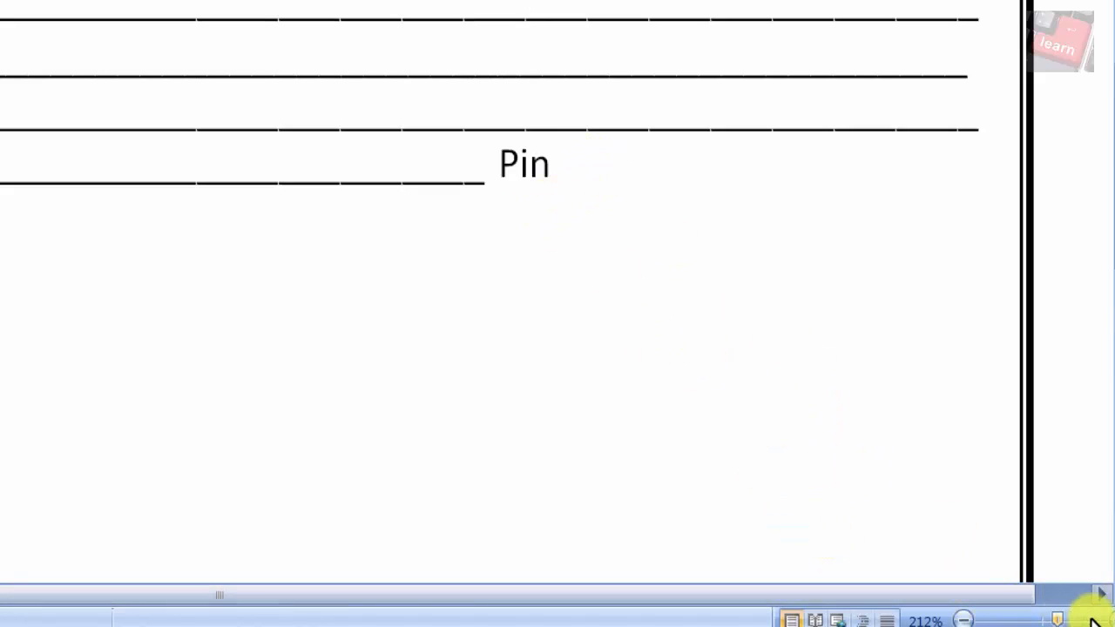
left_click_drag(1057, 619, 1069, 620)
scroll(803, 406, "up", 3)
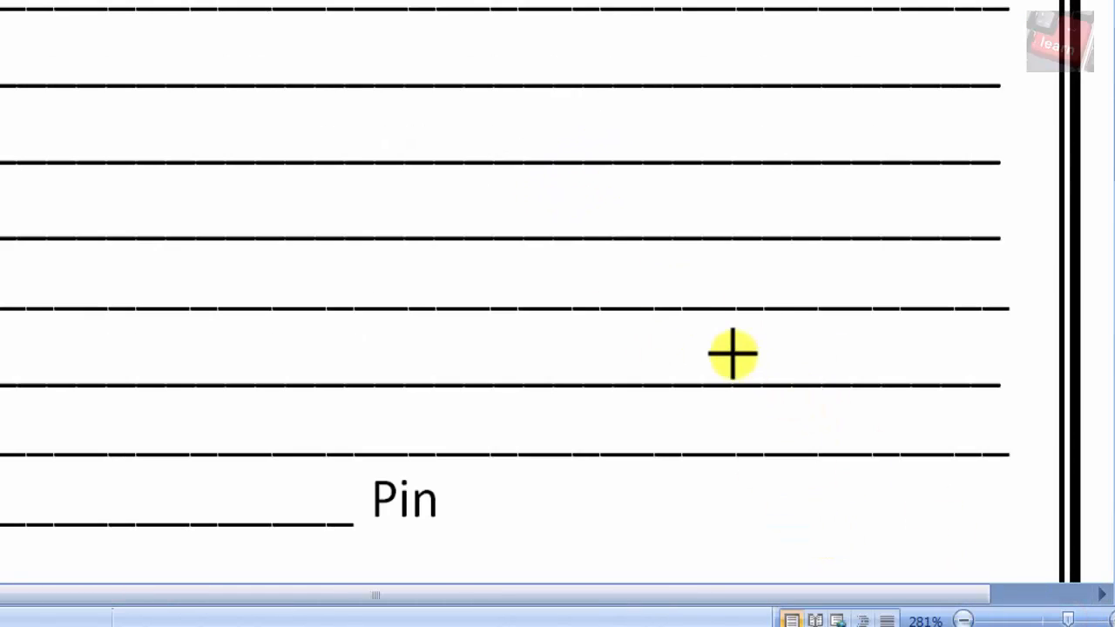
scroll(732, 354, "down", 4)
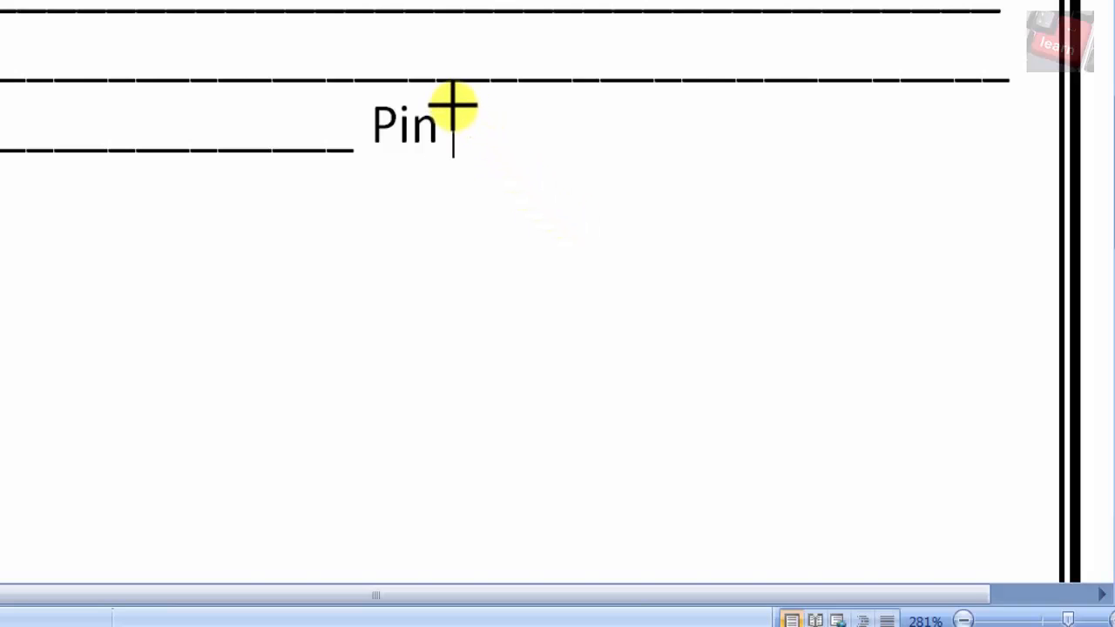
left_click_drag(452, 106, 505, 153)
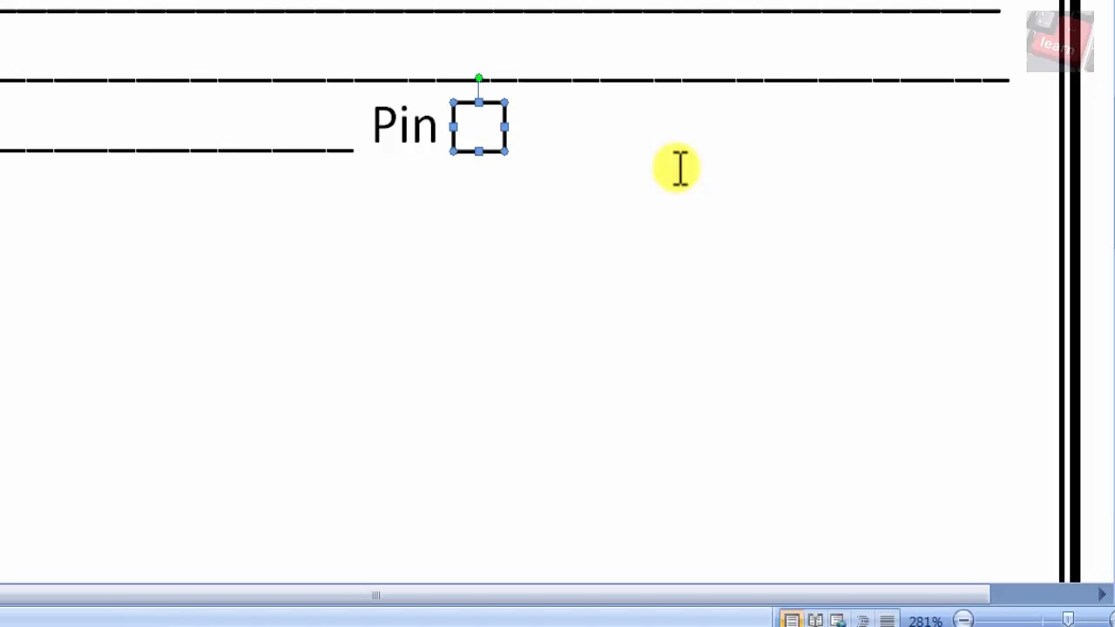
Nudge the digit box slightly up and closer to the "Pin" label
key("ctrl+Up")
key("ctrl+Up")
key("ctrl+Left")
key("ctrl+Left")
key("ctrl+Left")
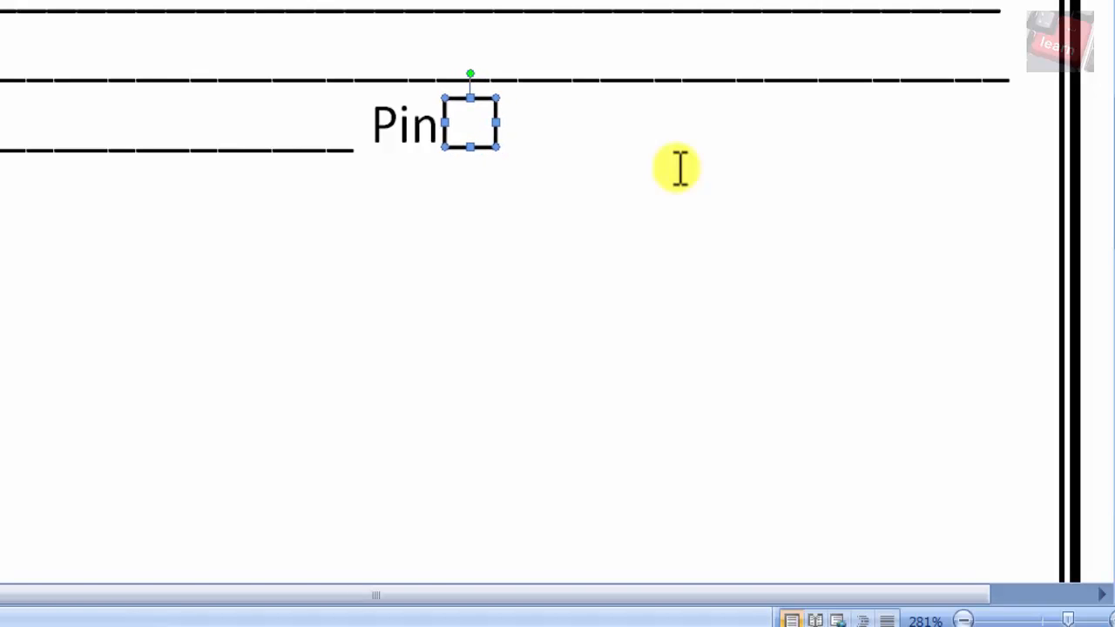
key("ctrl+Right")
key("ctrl+Down")
key("ctrl+Right")
key("ctrl+Down")
key("ctrl+Right")
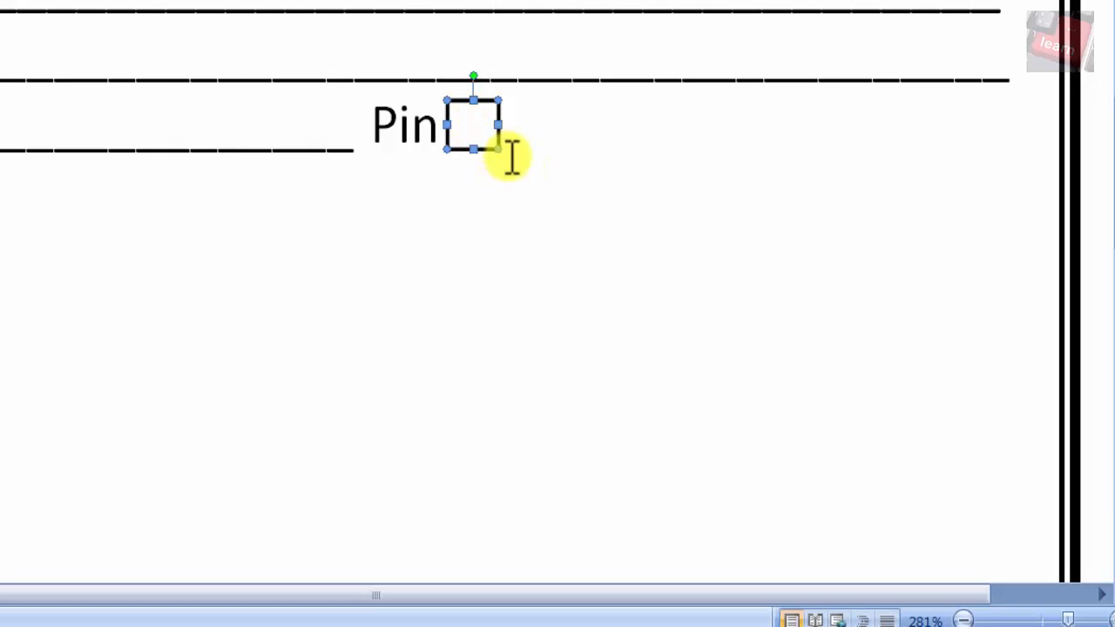
Enlarge the Pin digit box to about 0.17" wide and 0.15" high, and fine-tune its position beside the label
left_click_drag(499, 149, 509, 157)
key("ctrl+Up")
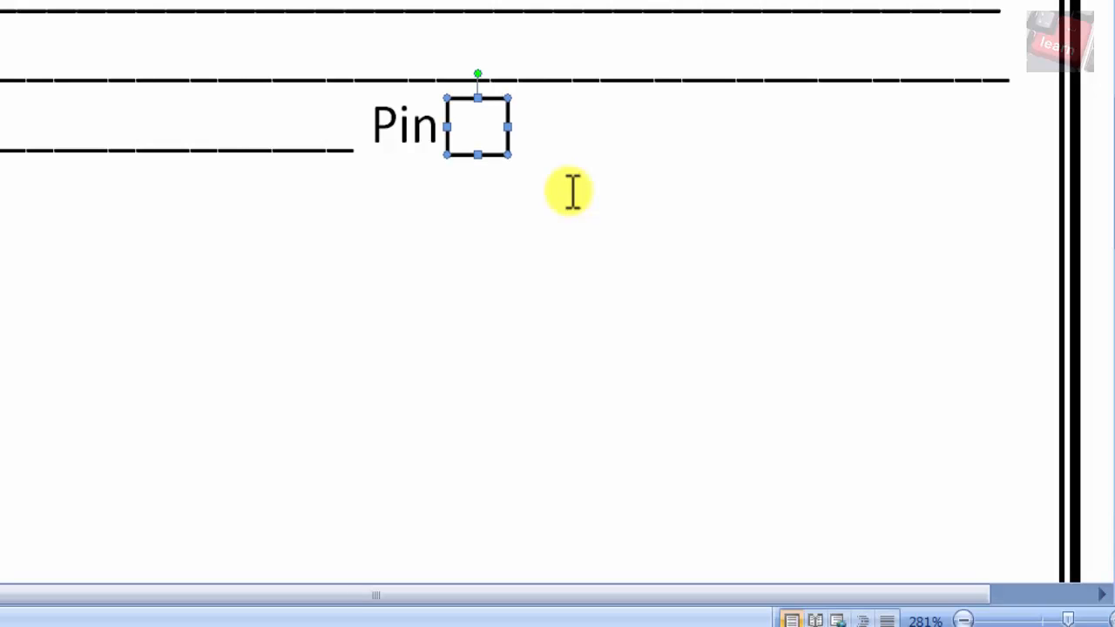
key("ctrl+Left")
key("ctrl+Left")
key("ctrl+Up")
key("ctrl+Right")
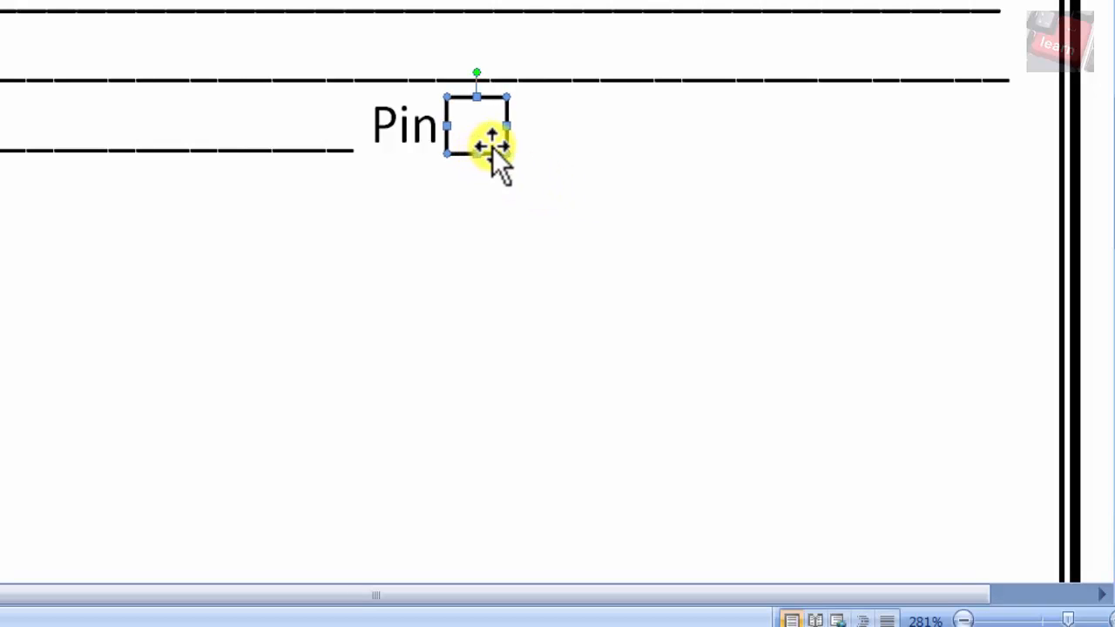
Duplicate the Pin digit box into a row of six adjoining boxes of equal size
key("ctrl+d")
left_click_drag(544, 180, 546, 117)
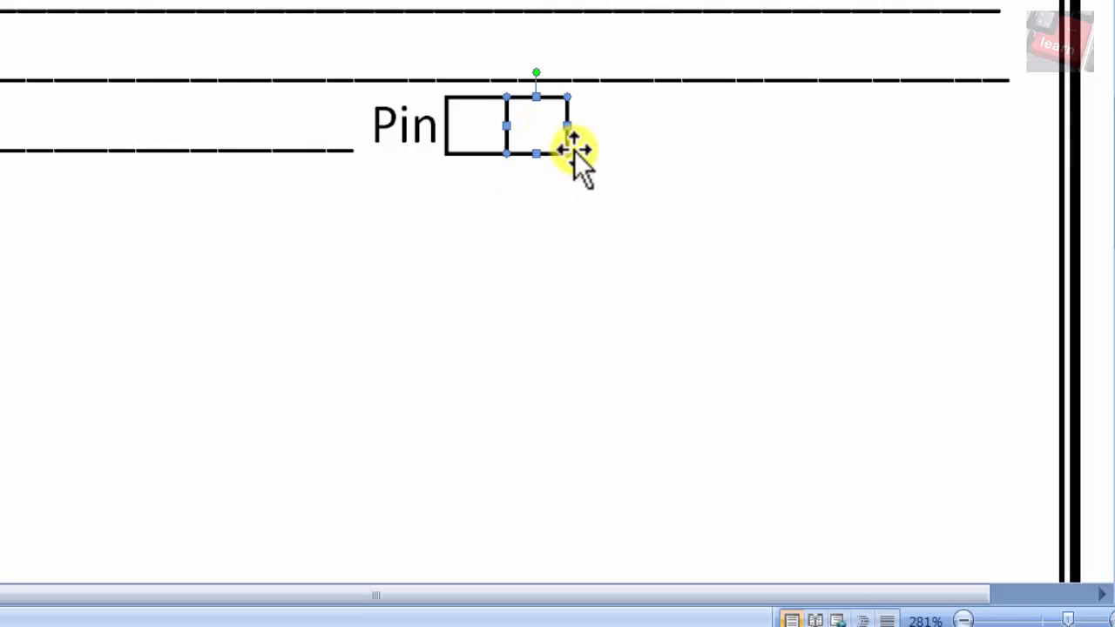
left_click(485, 131, "shift")
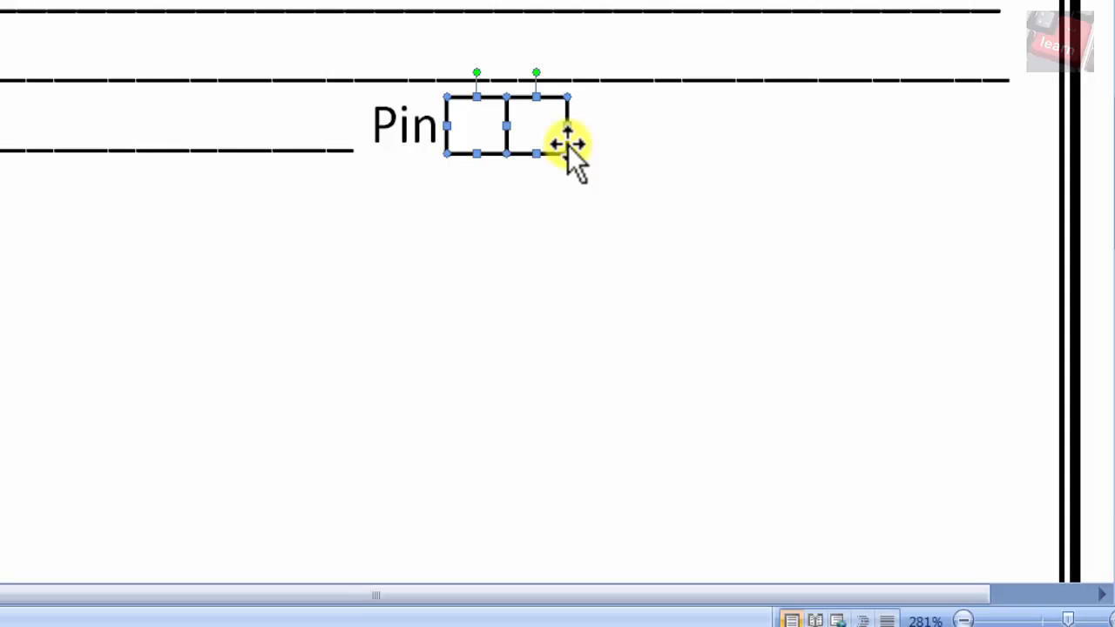
key("ctrl+d")
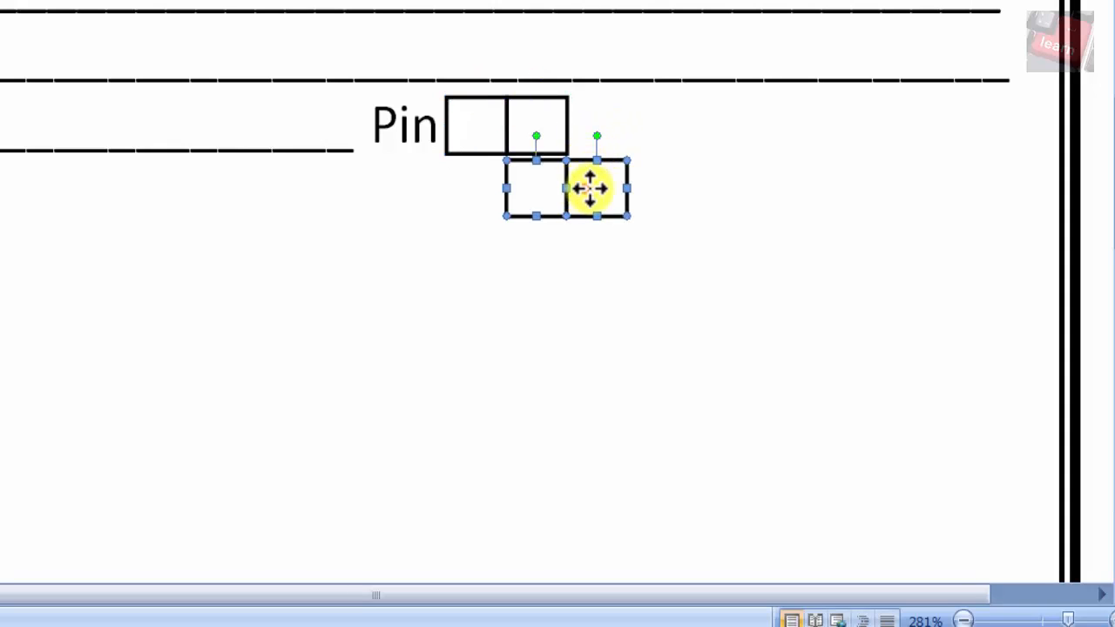
left_click_drag(589, 186, 646, 126)
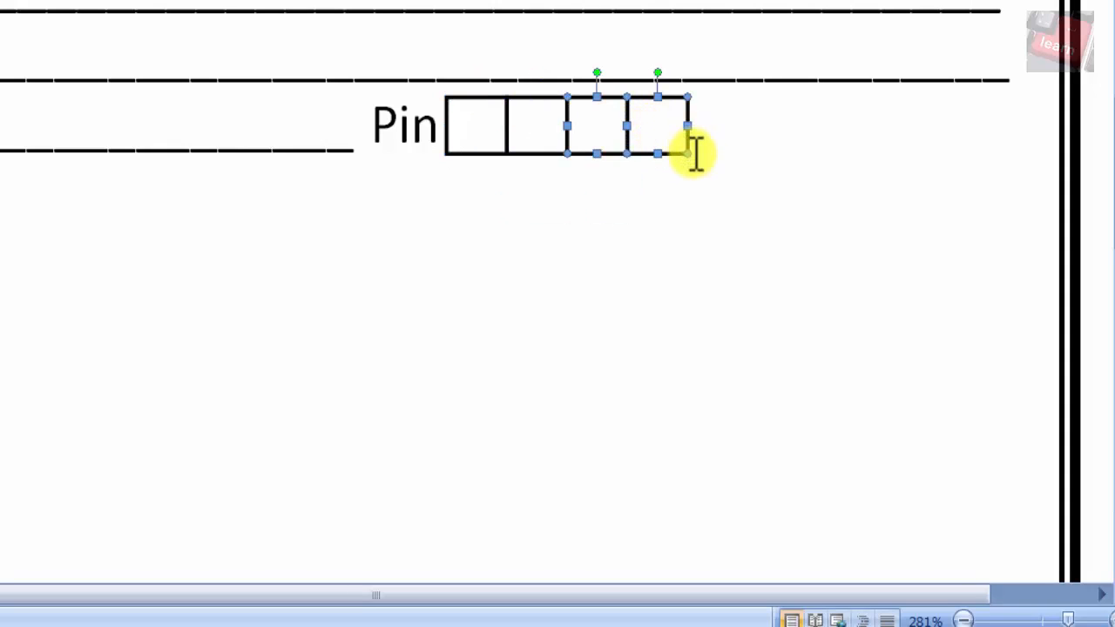
key("ctrl+d")
left_click_drag(628, 201, 787, 142)
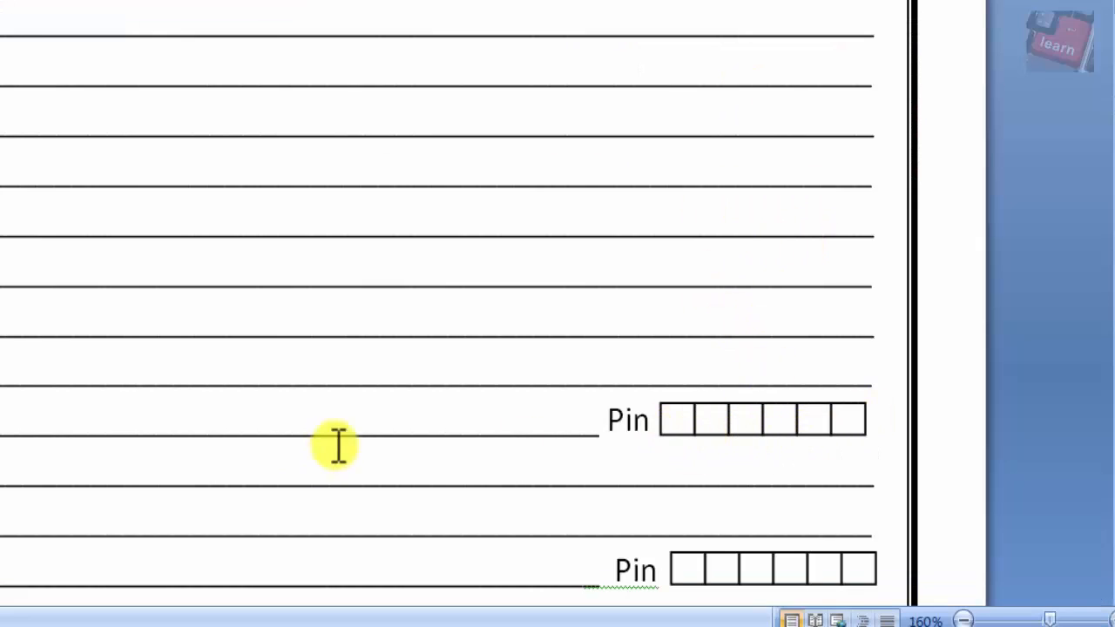
Copy the item 9 text "Permanent Address" from the BIO-DATA document and return to the new document
scroll(267, 490, "down", 2)
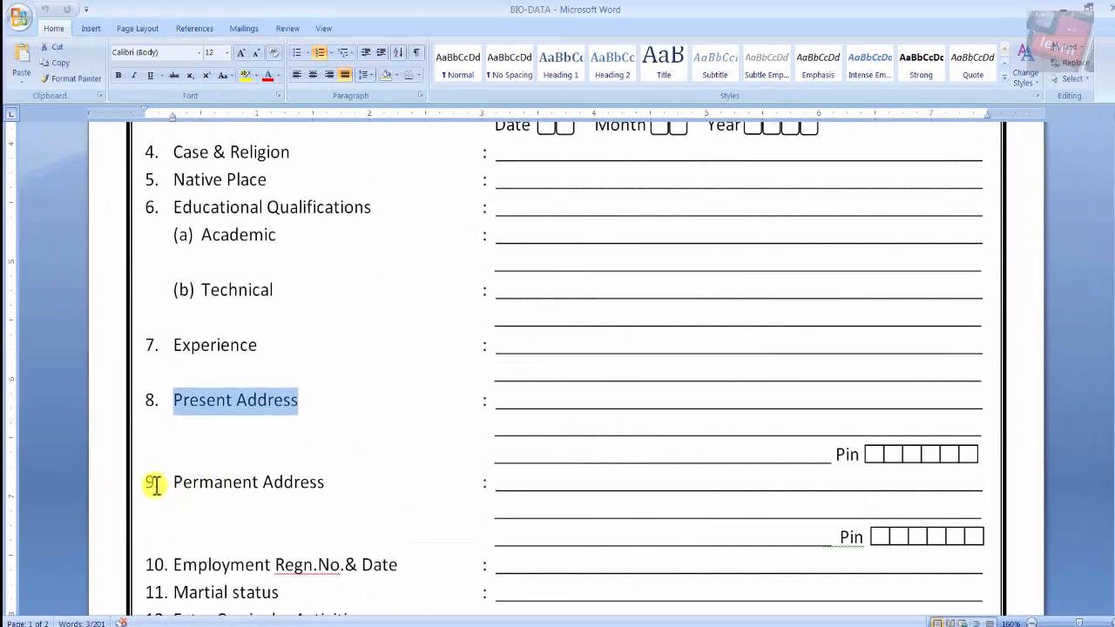
left_click_drag(173, 482, 311, 484)
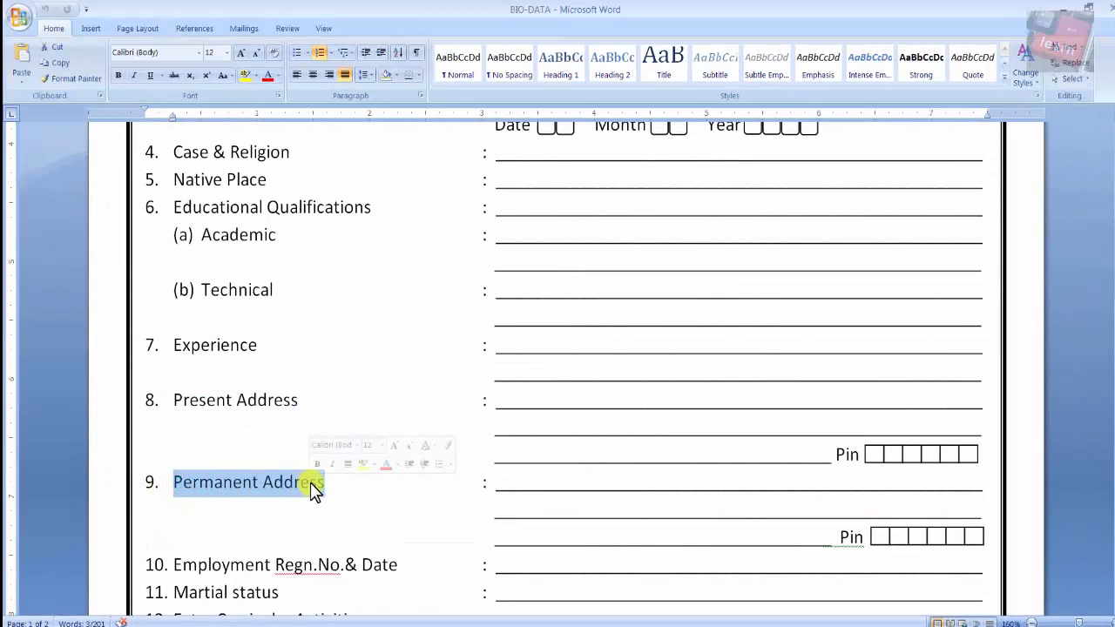
key("alt+Tab")
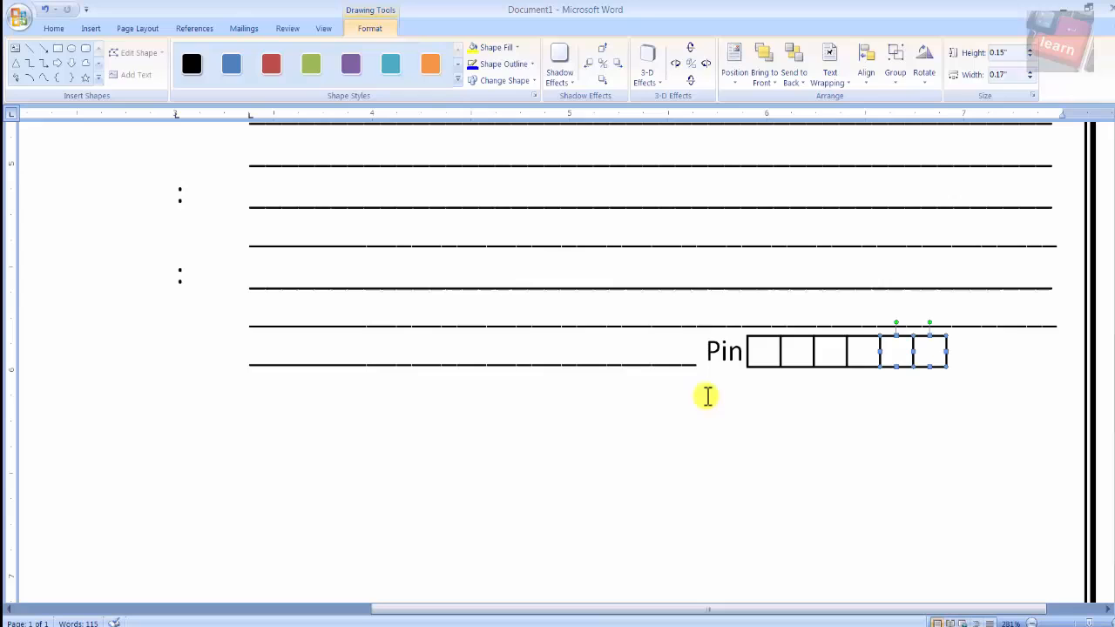
Start numbered item 9 on a new line below the Present Address Pin row and align its indent with the items above
left_click(739, 351)
key("Return")
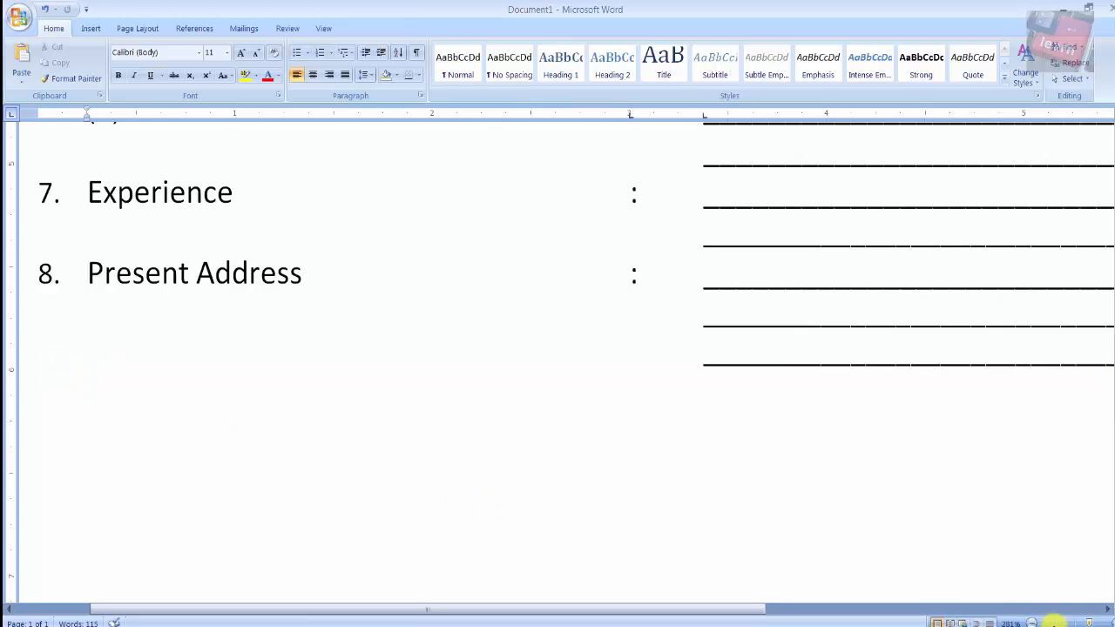
left_click(1032, 624)
left_click(1032, 623)
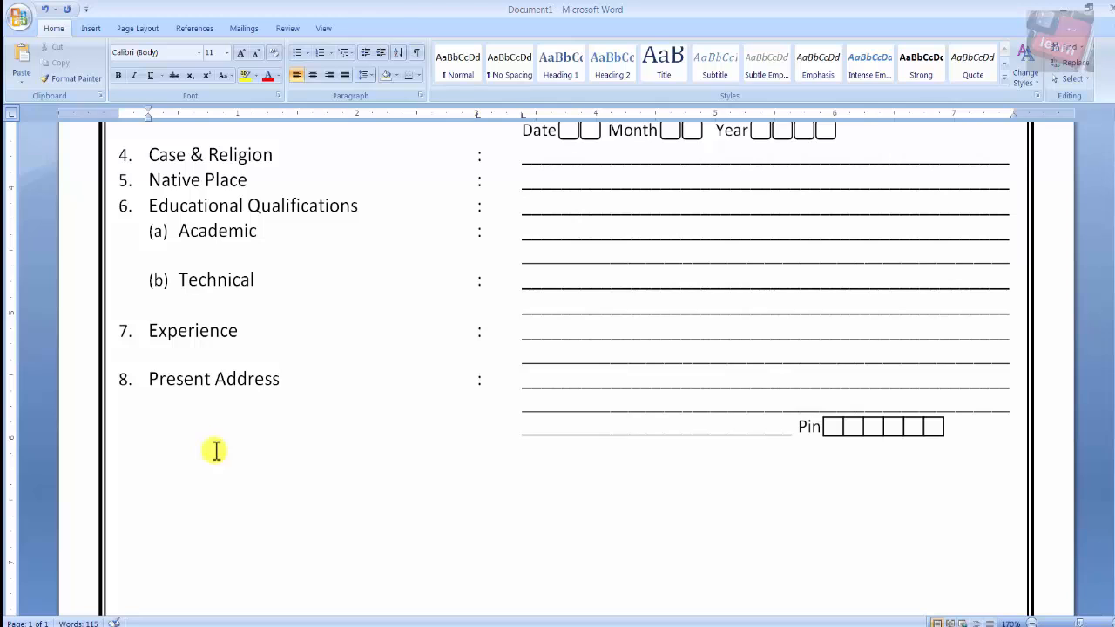
type(".")
key("space")
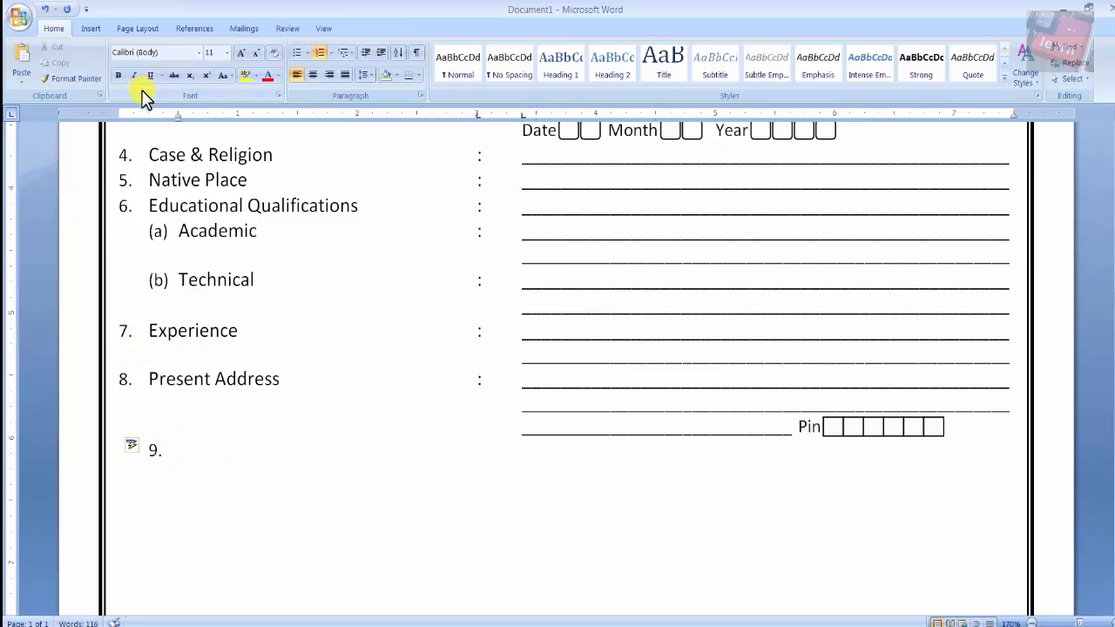
left_click_drag(176, 119, 148, 129)
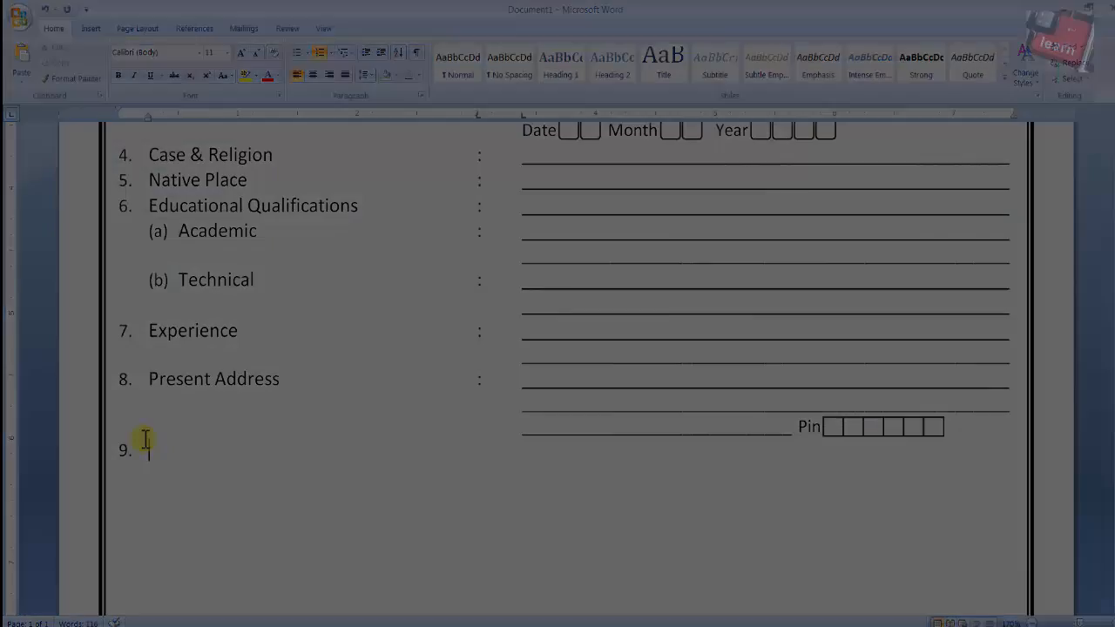
Fill item 9 with the copied text "Permanent Address", an aligned colon and a full-width underscore blank
left_click(166, 455)
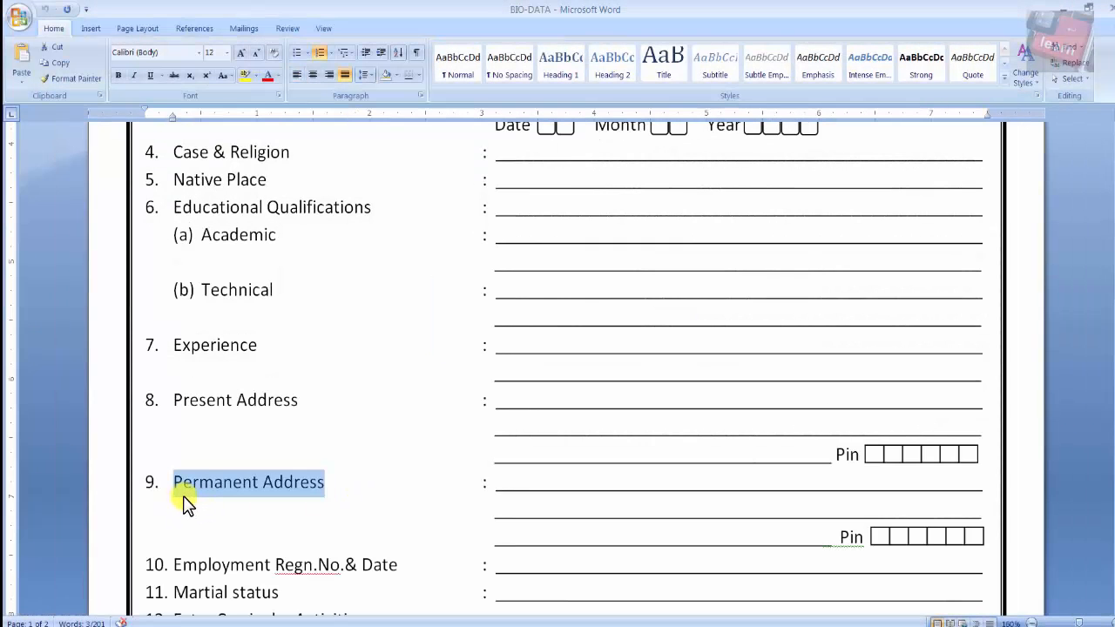
key("alt+Tab")
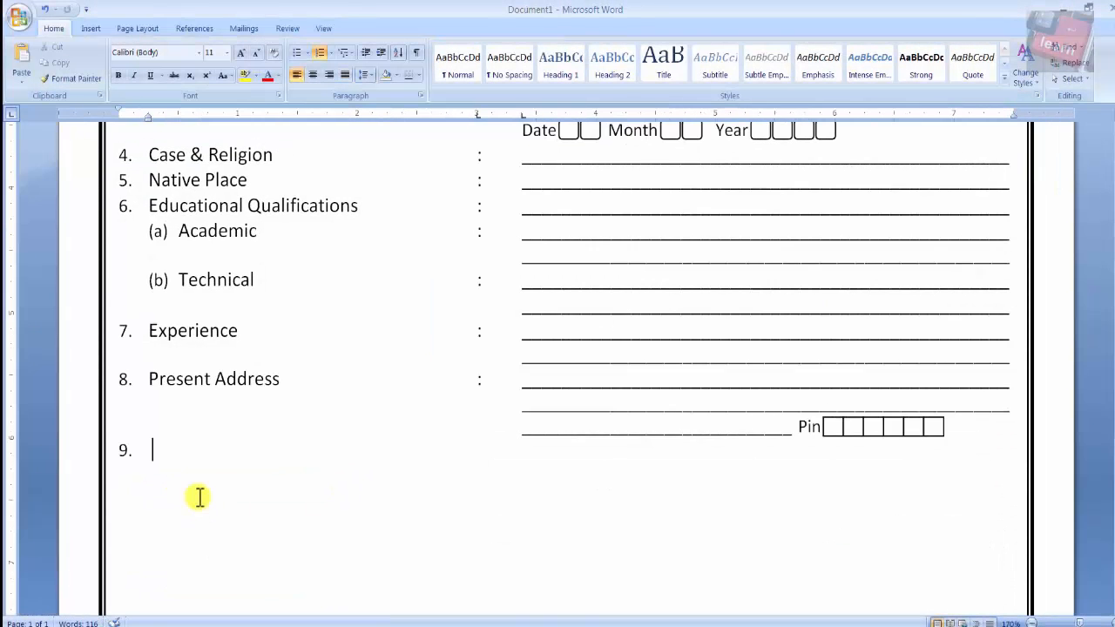
type("Permanent Address")
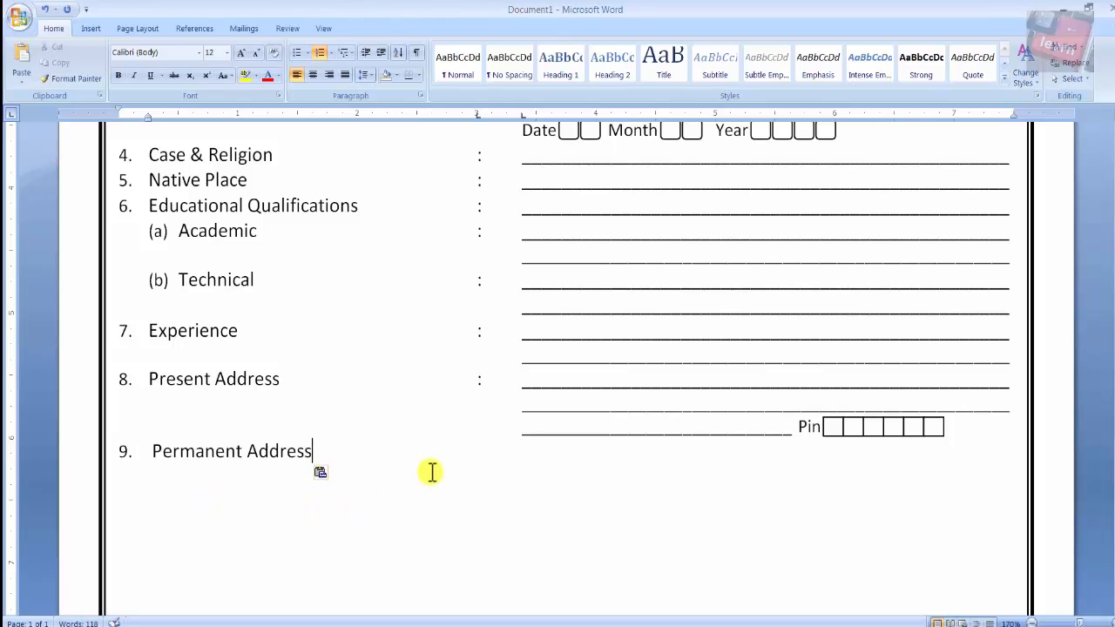
key("Tab")
type(":")
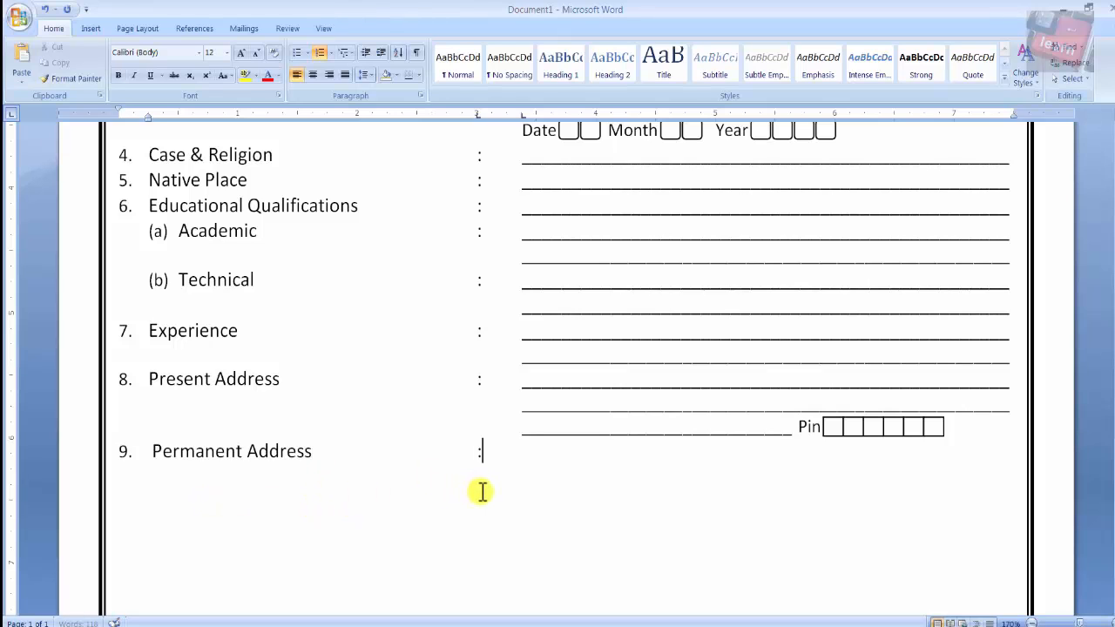
key("Tab")
type("__________________________________________________")
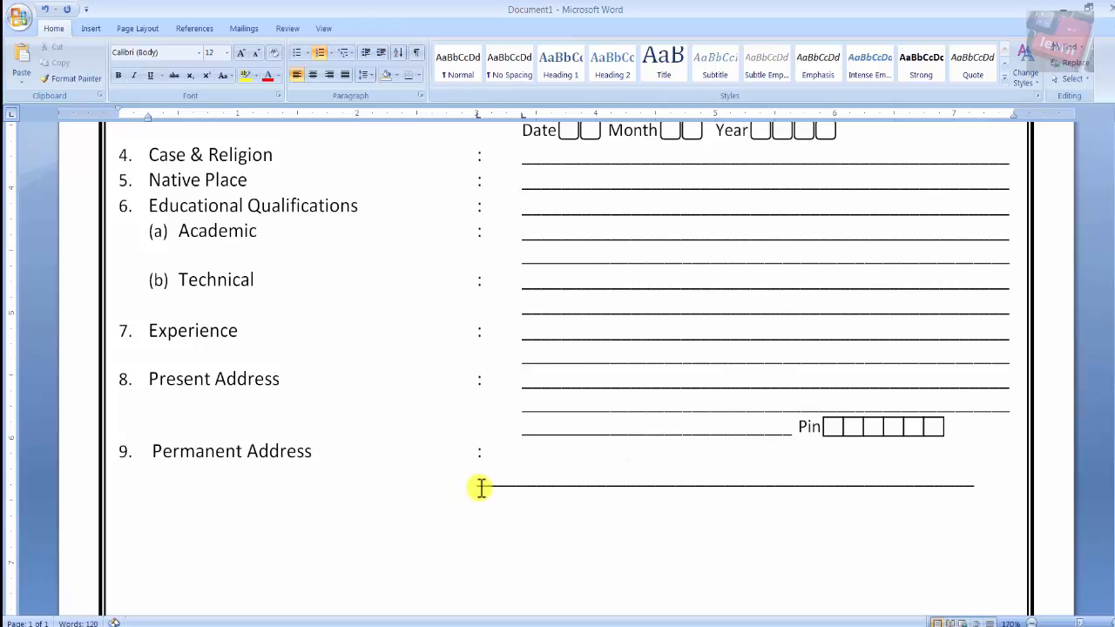
key("BackSpace")
Add two unnumbered blanks below the Permanent Address line, one full-width and one short to leave room for the Pin label
key("Return")
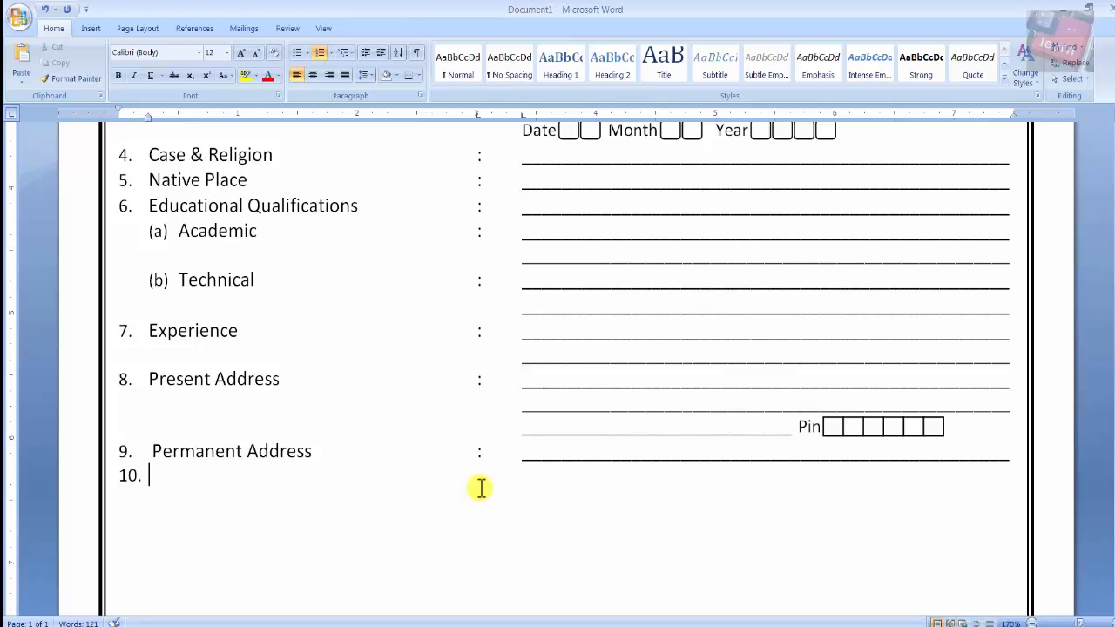
key("BackSpace")
type("__________")
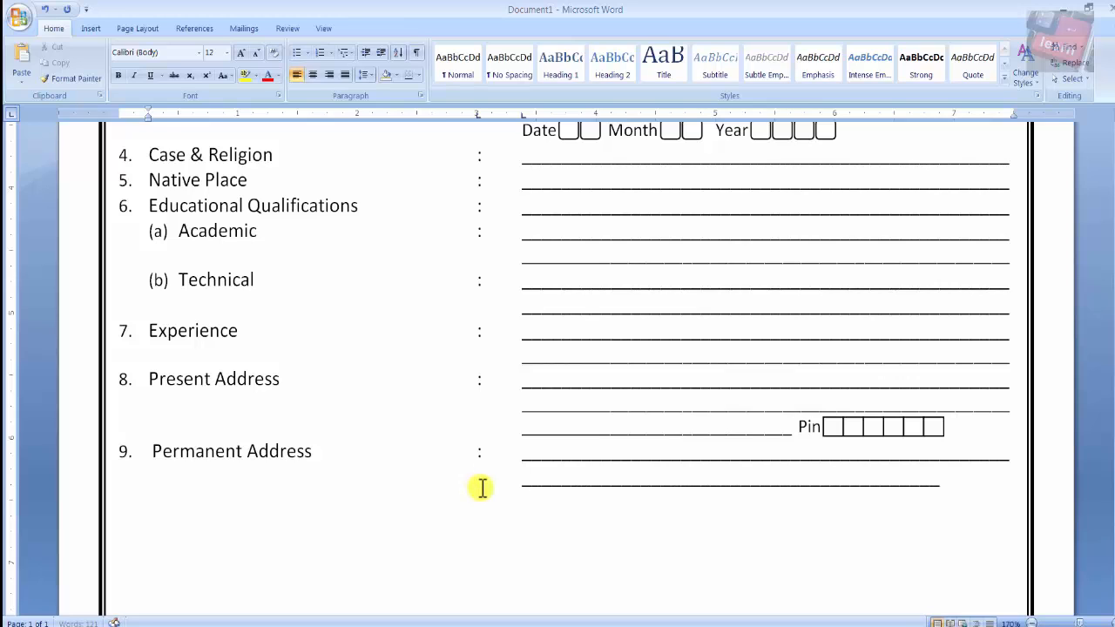
type("______")
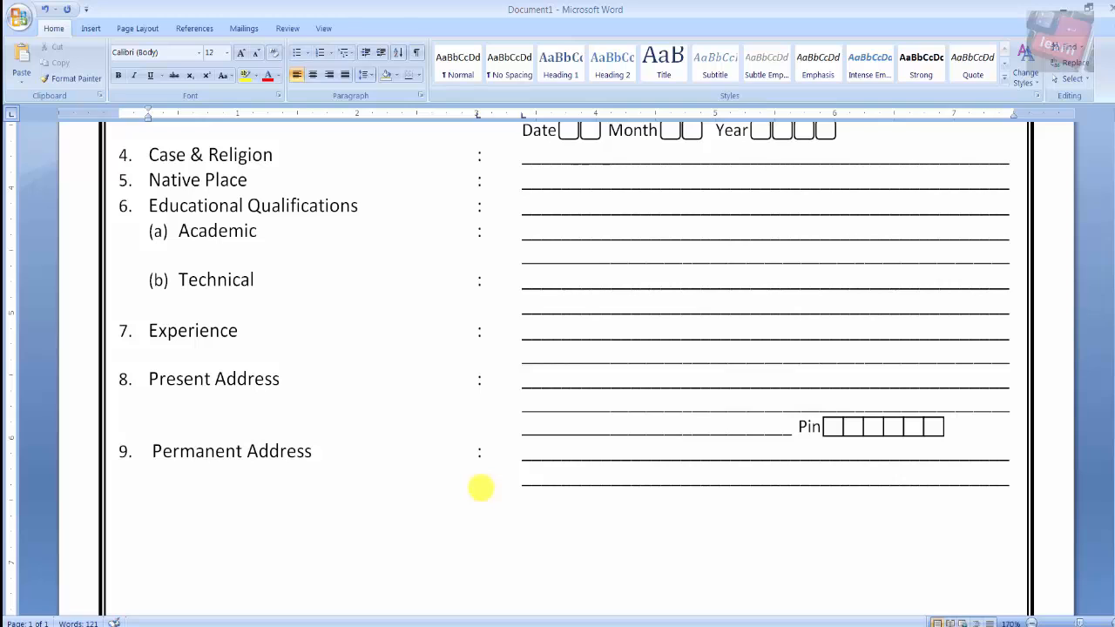
type("_______")
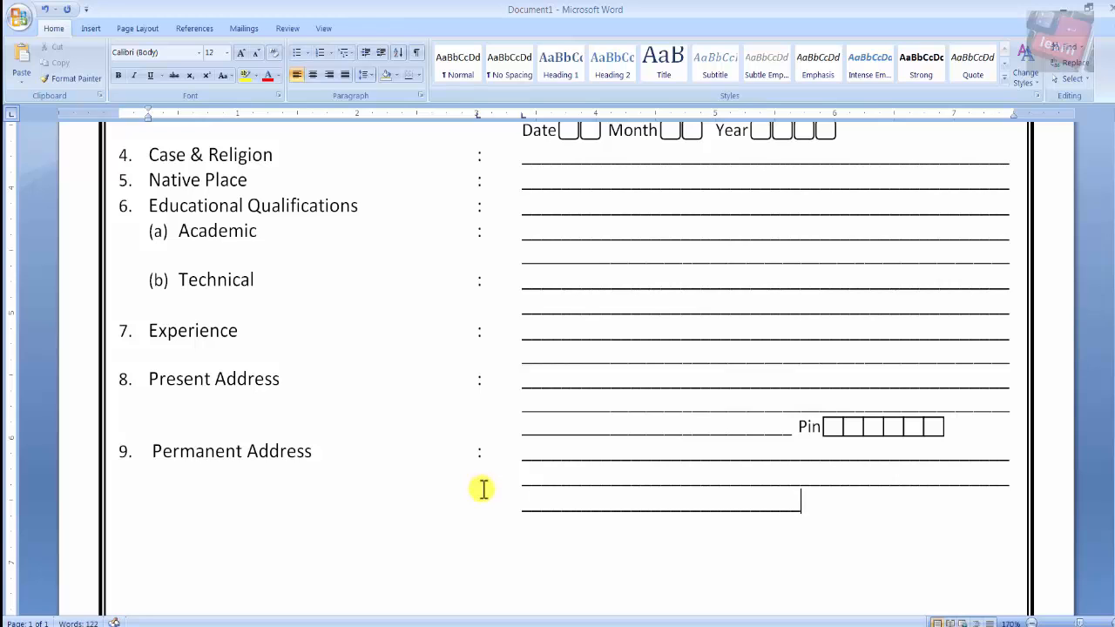
Copy the "Pin" label from the Present Address to the end of the short Permanent Address blank, separated by a space
double_click(803, 427)
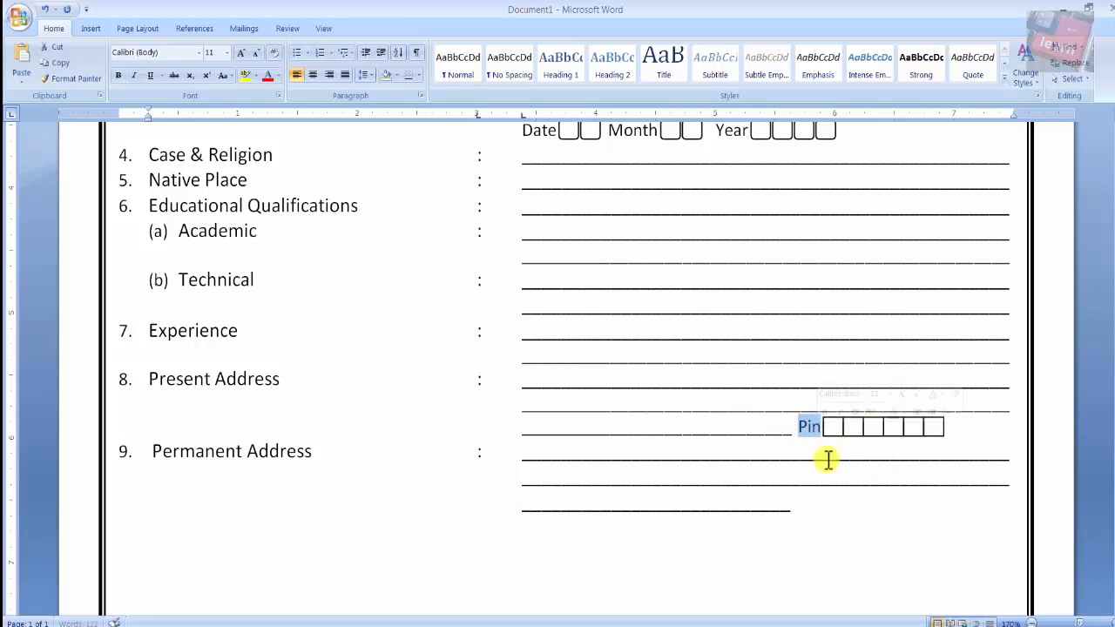
left_click(797, 520)
double_click(803, 427)
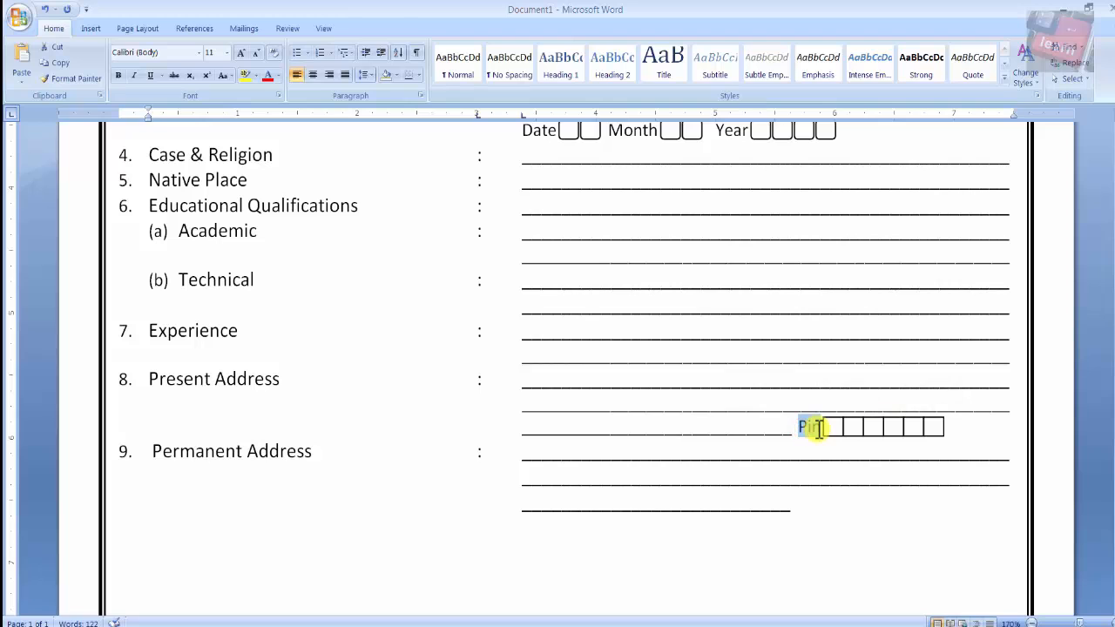
key("ctrl+c")
left_click(811, 510)
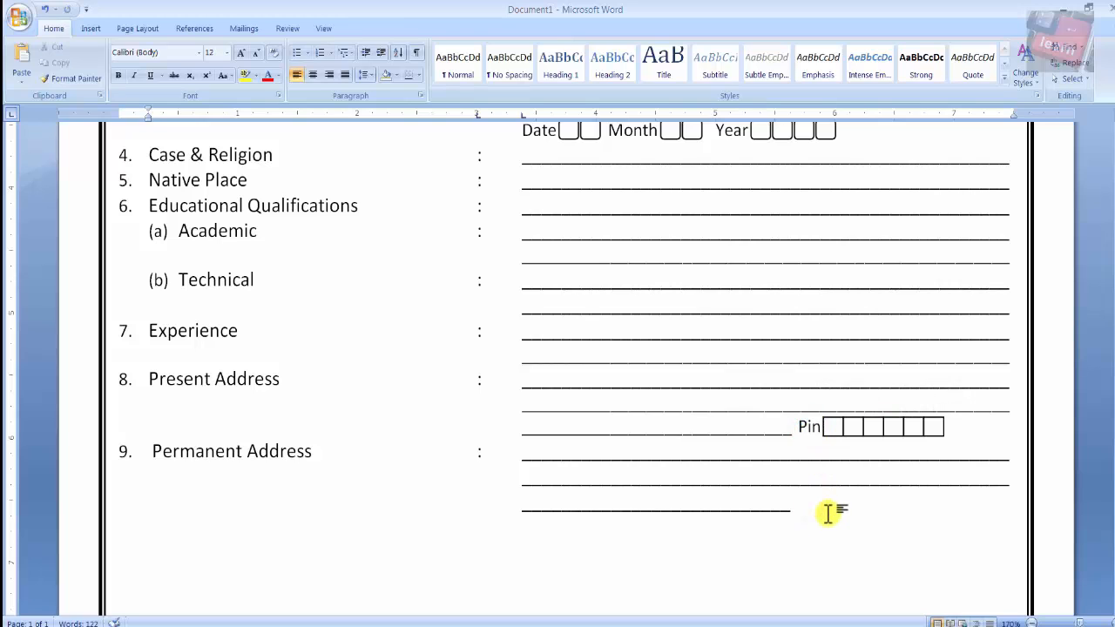
key("ctrl+v")
left_click(793, 507)
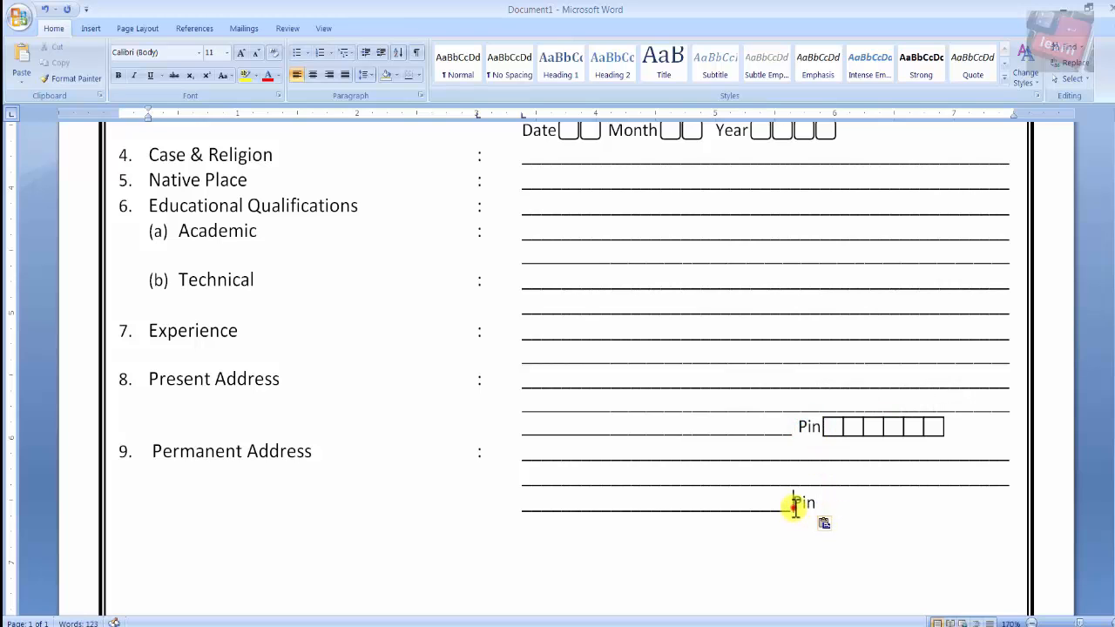
Duplicate the row of six Pin digit boxes and place the copy beside the Permanent Address "Pin" label
left_click(832, 427)
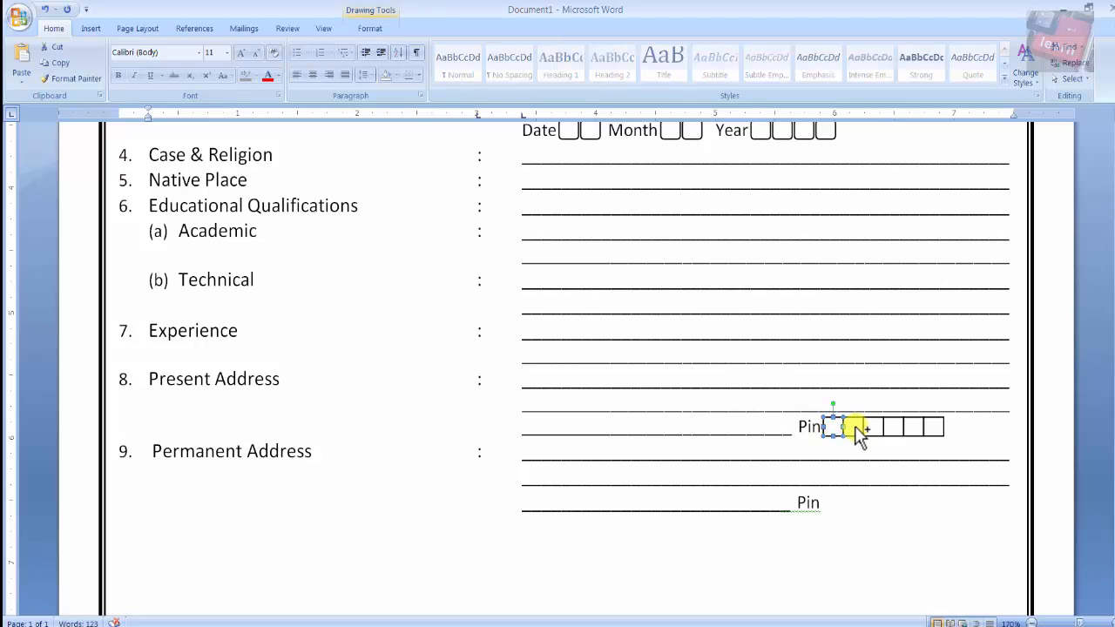
left_click(853, 426, "shift")
left_click(873, 427, "shift")
left_click(897, 427, "shift")
left_click(930, 427, "shift")
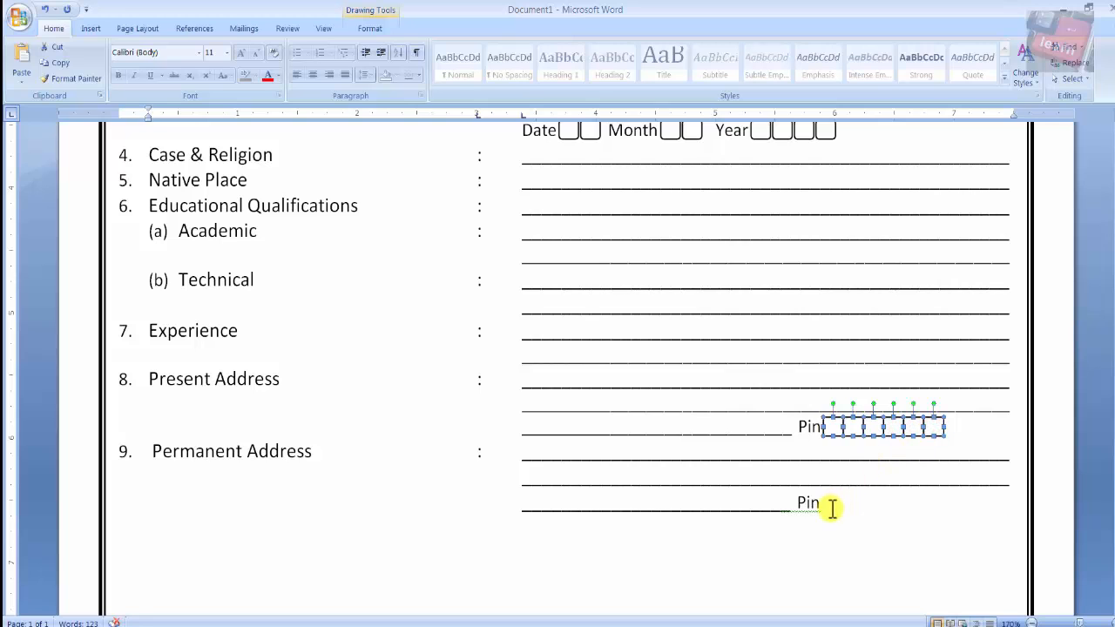
key("ctrl+d")
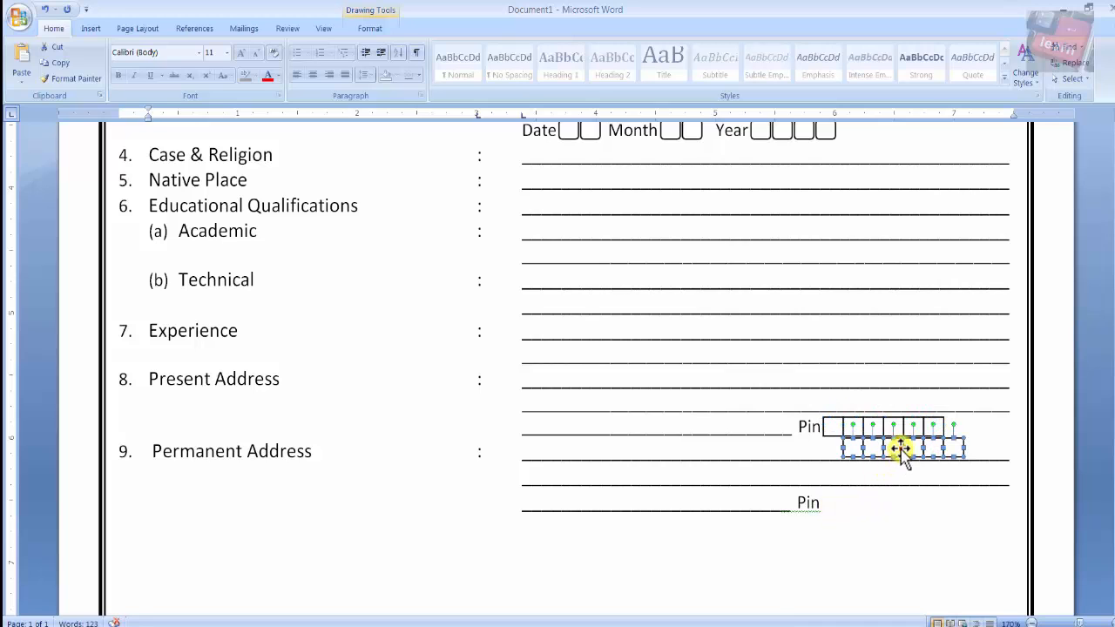
left_click_drag(898, 448, 883, 500)
left_click(799, 538)
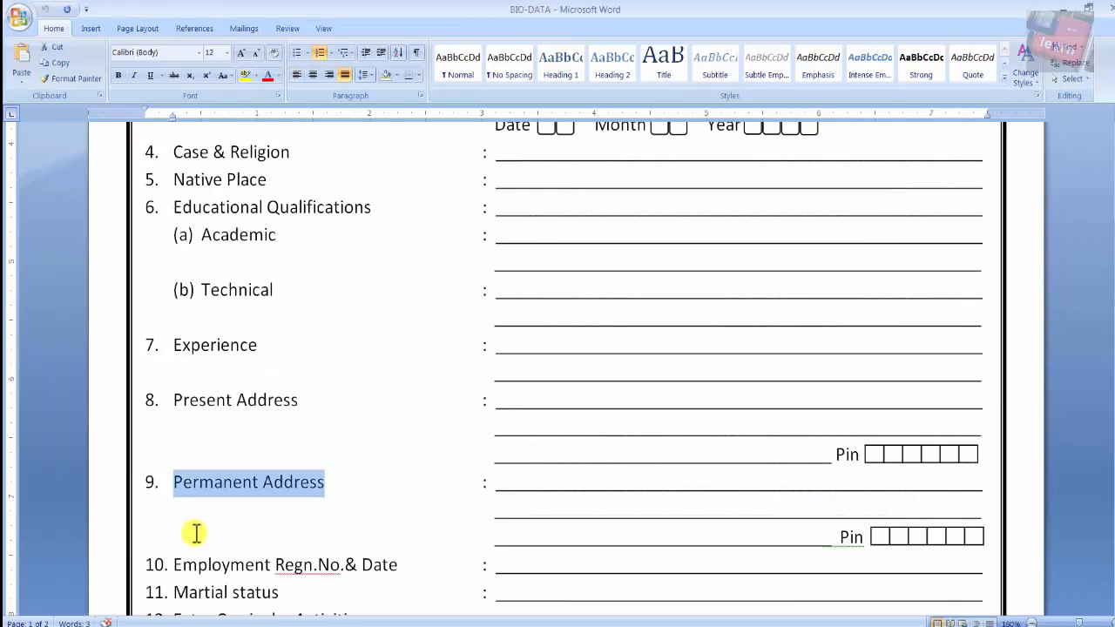
Add item 10 with the text "Employment Regn.No.& Date" copied from the BIO-DATA document, aligning its indent with the other items
scroll(192, 527, "down", 3)
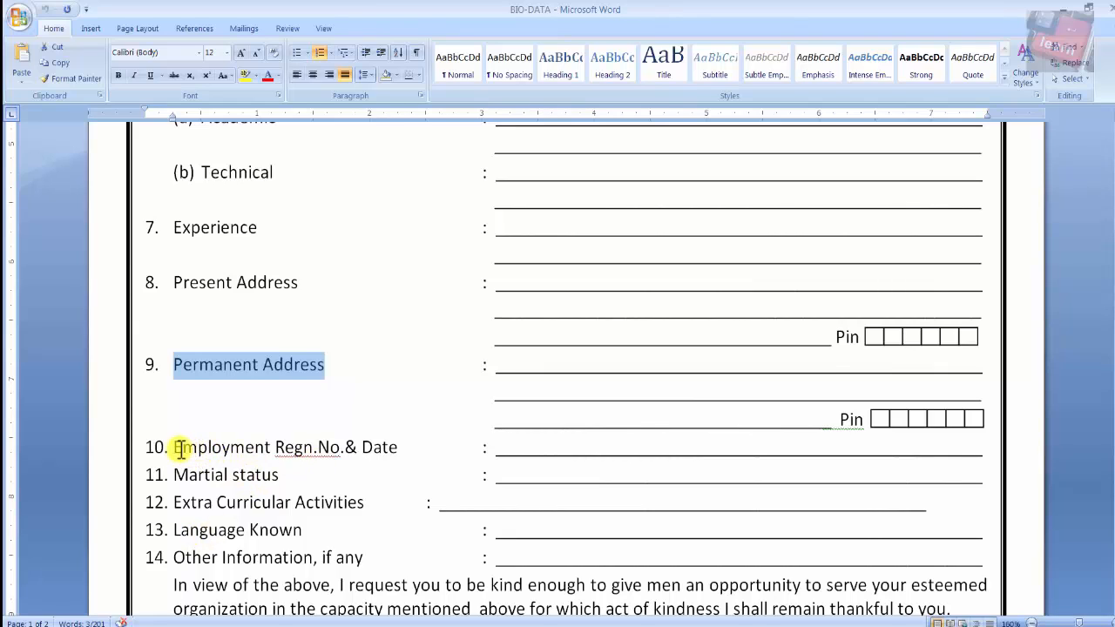
left_click_drag(179, 449, 406, 456)
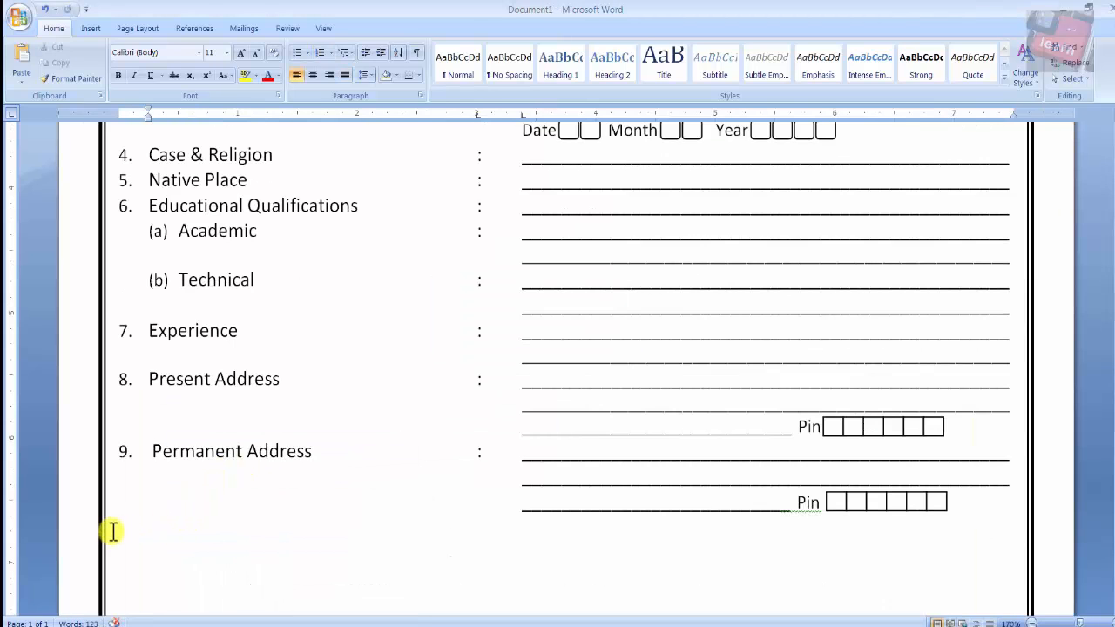
type("10.")
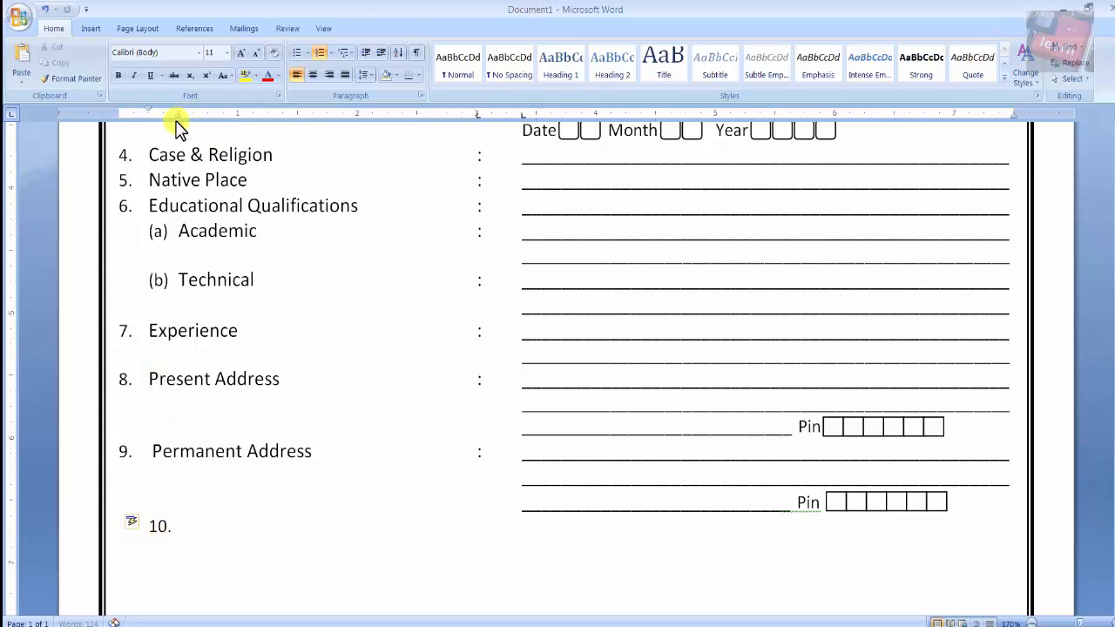
left_click_drag(177, 116, 145, 124)
key("ctrl+v")
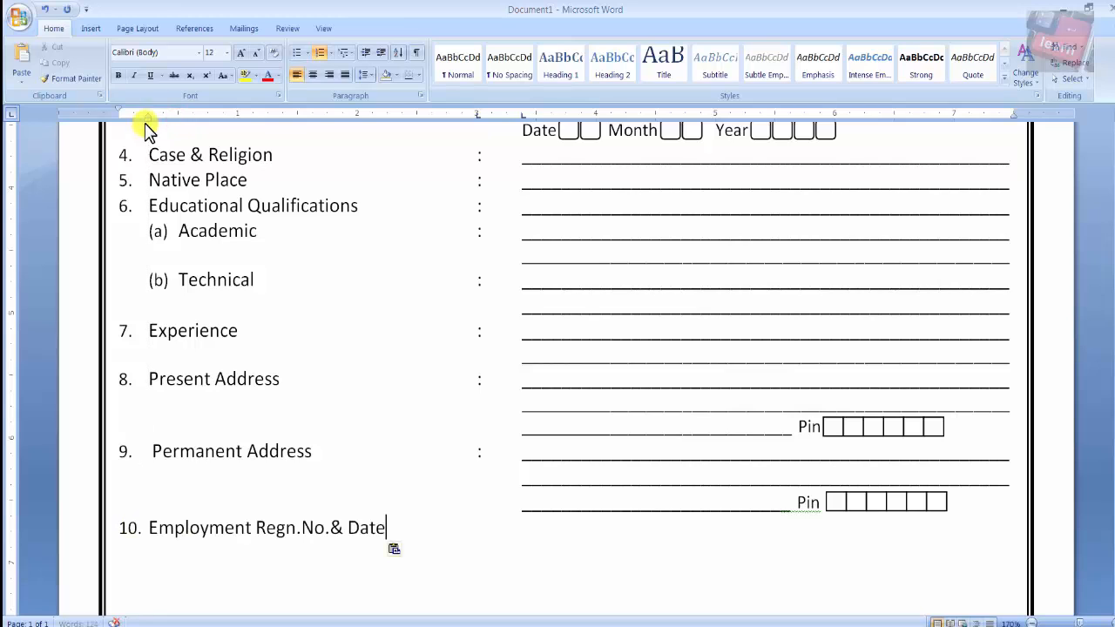
Complete item 10 with an aligned colon and a full-width underscore blank, and start item 11
key("Tab")
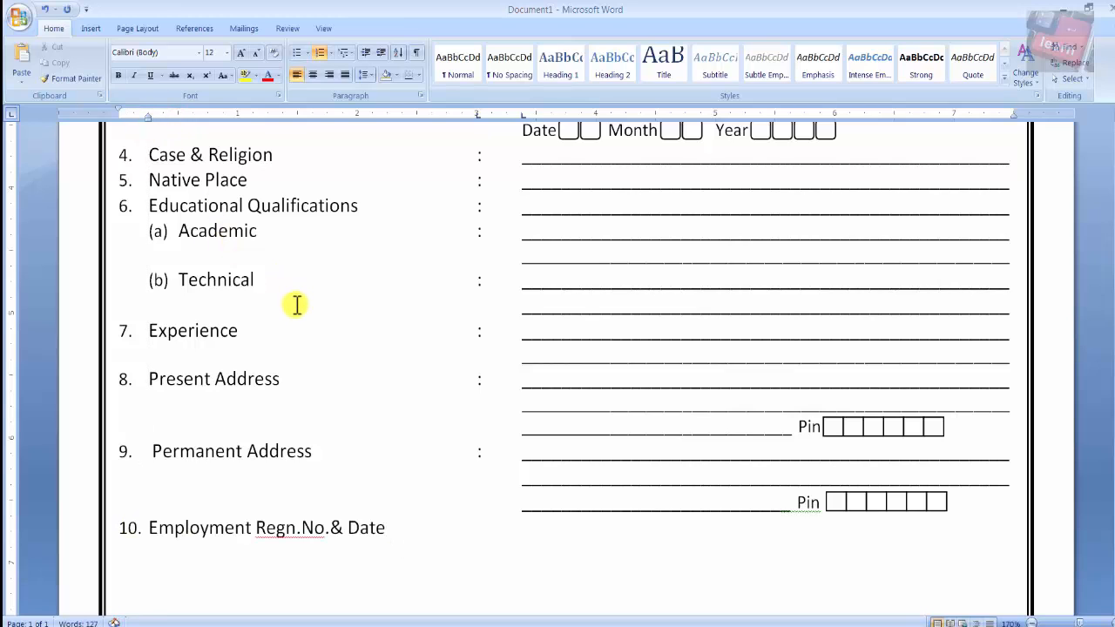
type(":")
key("Tab")
type("______________________")
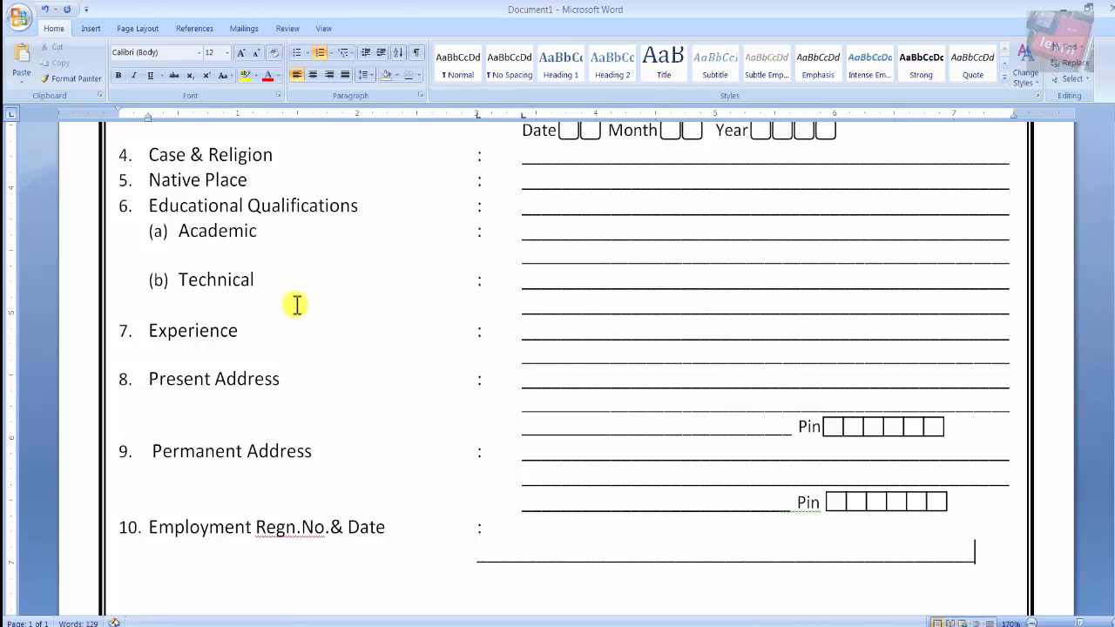
key("Return")
Copy "Martial status" from the BIO-DATA document into item 11 of the new document
key("alt+Tab")
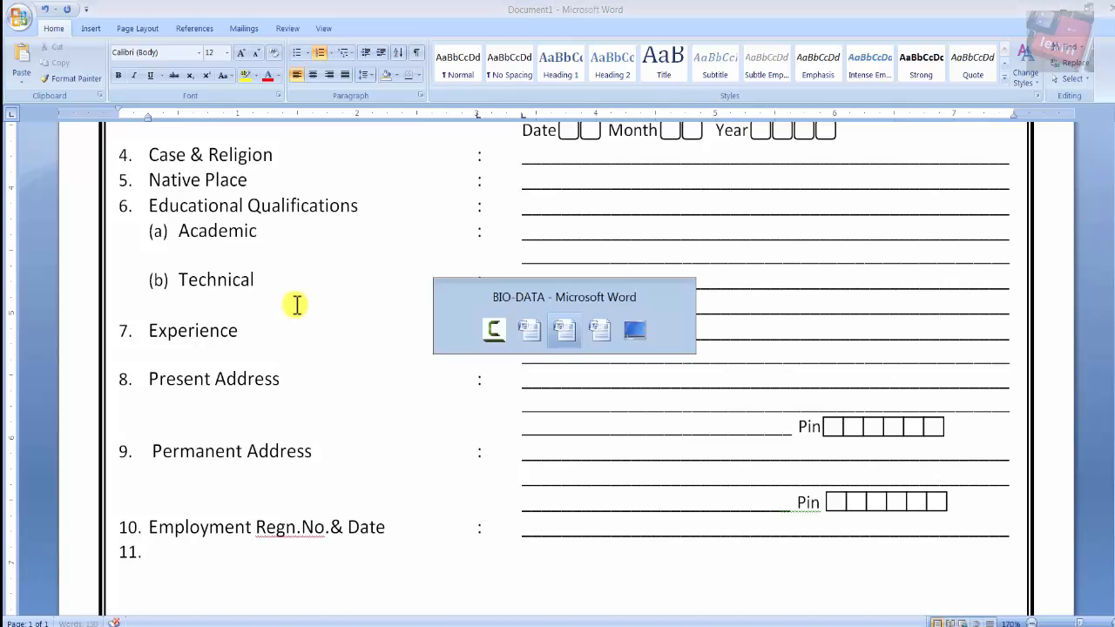
scroll(154, 480, "down", 3)
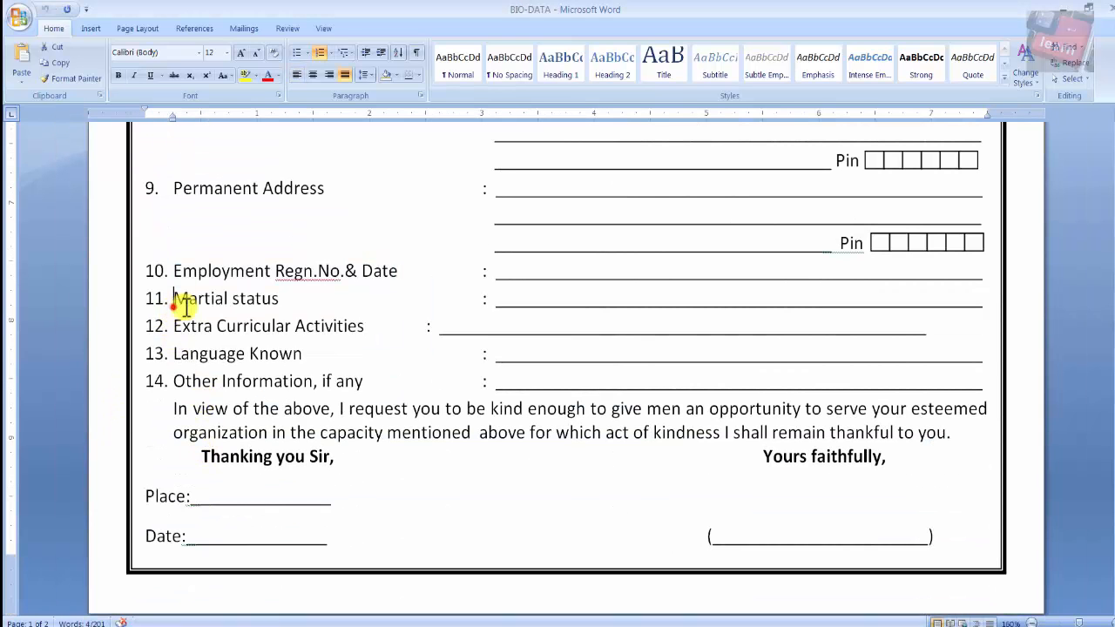
left_click_drag(175, 298, 273, 316)
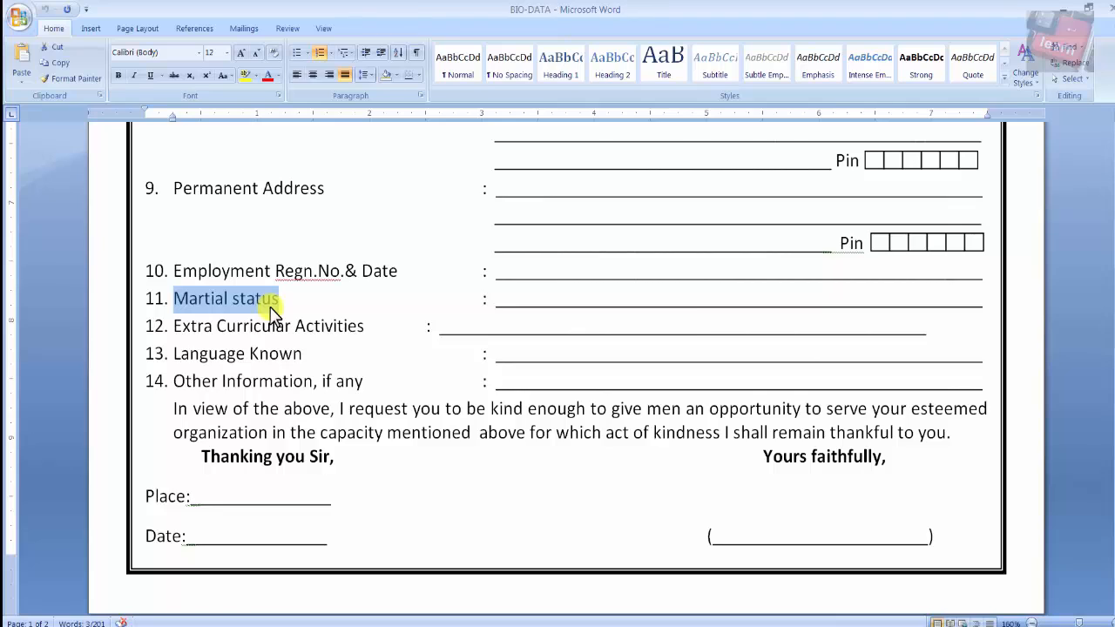
key("ctrl+c")
key("alt+Tab")
key("ctrl+v")
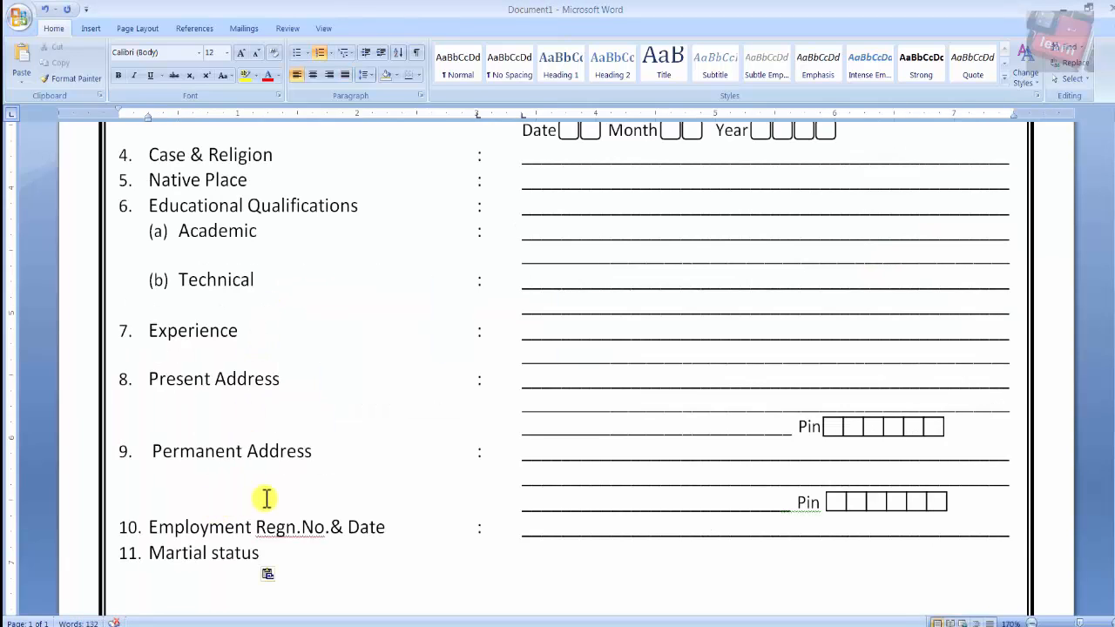
Complete item 11 with an aligned colon and a full-width underscore blank, and start item 12
key("Tab")
type(": _____________")
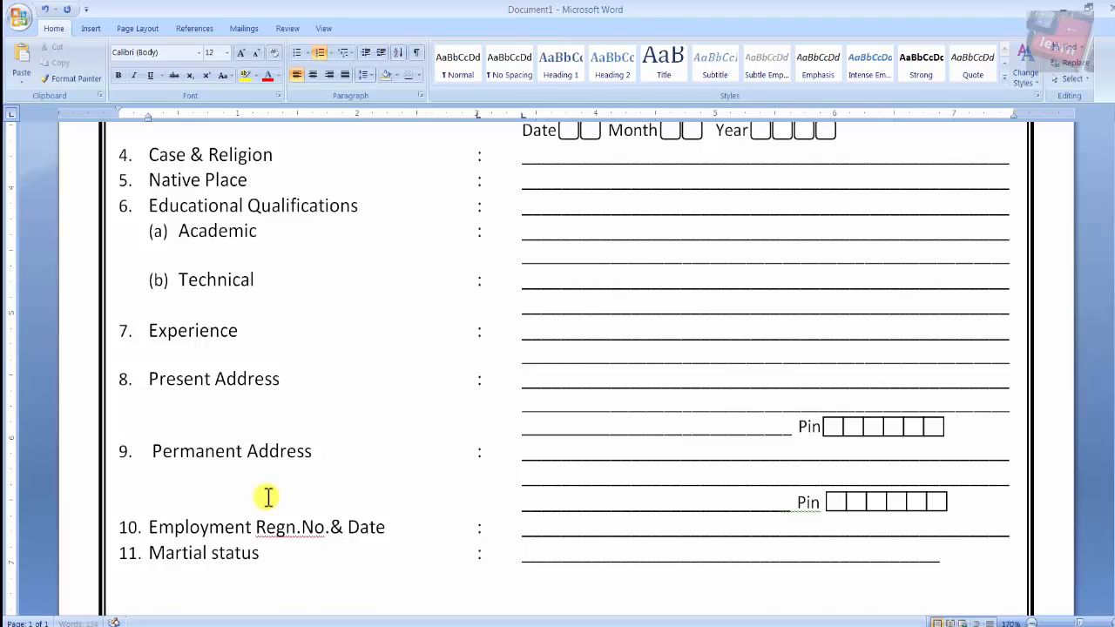
type("______")
key("Return")
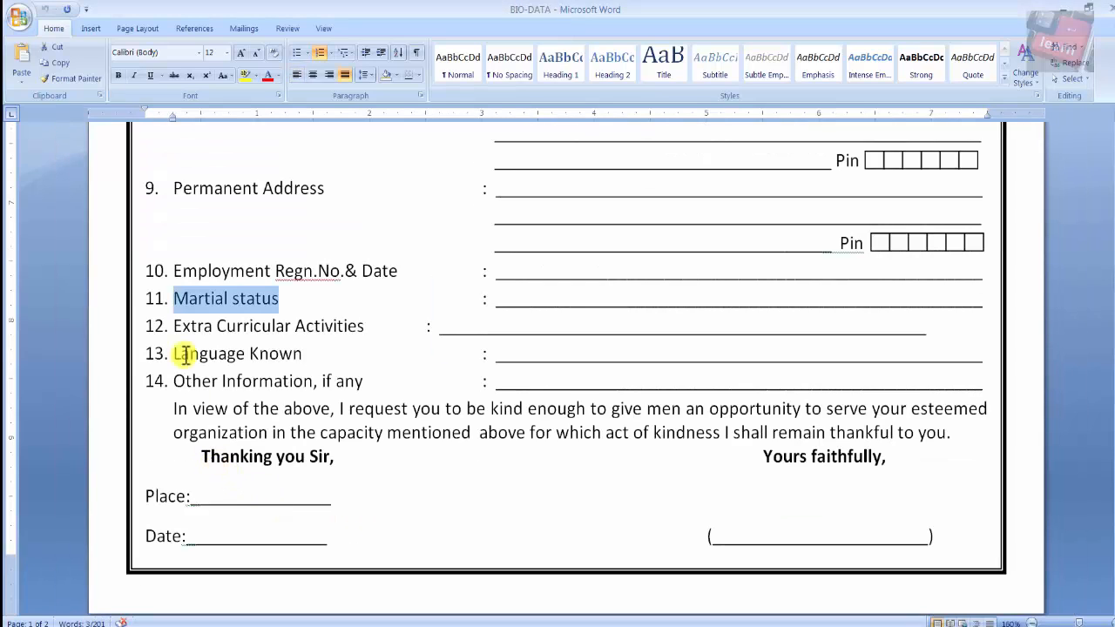
Copy "Extra Curricular Activities" from the BIO-DATA document into item 12 and advance to the colon column
left_click_drag(171, 326, 364, 345)
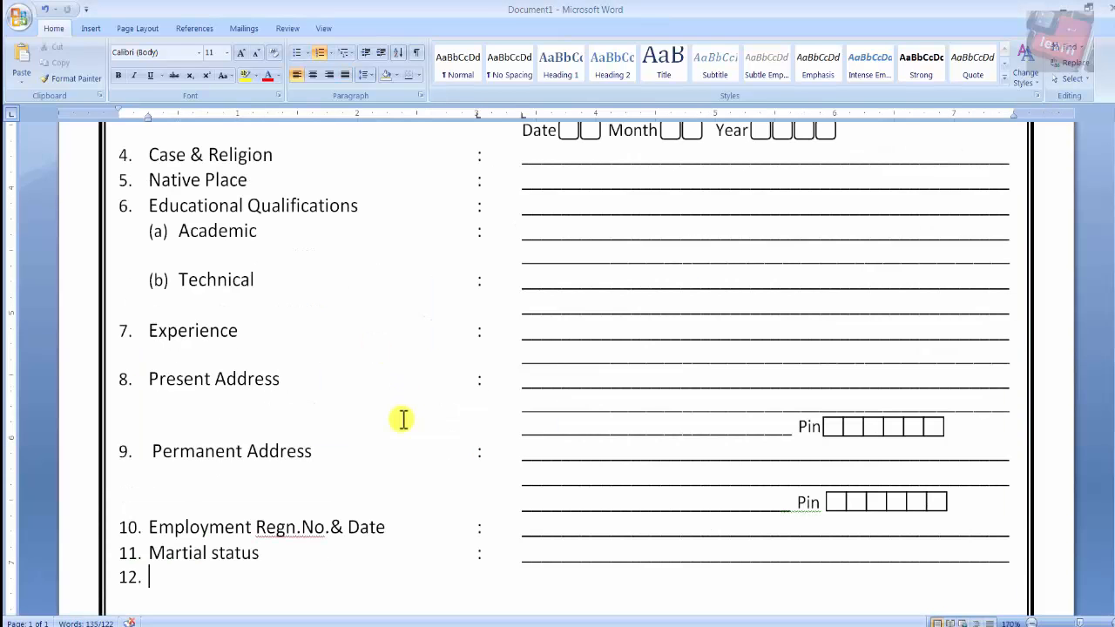
key("ctrl+v")
key("Tab")
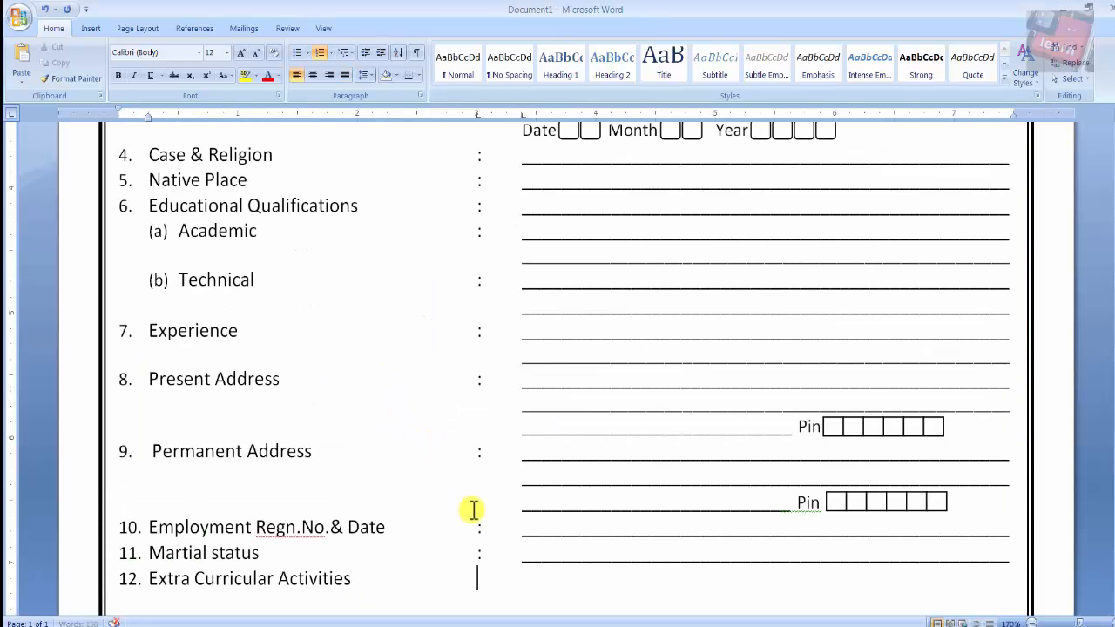
Complete item 12 with an aligned colon and a full-width underscore blank, and start item 13
type(": ______________")
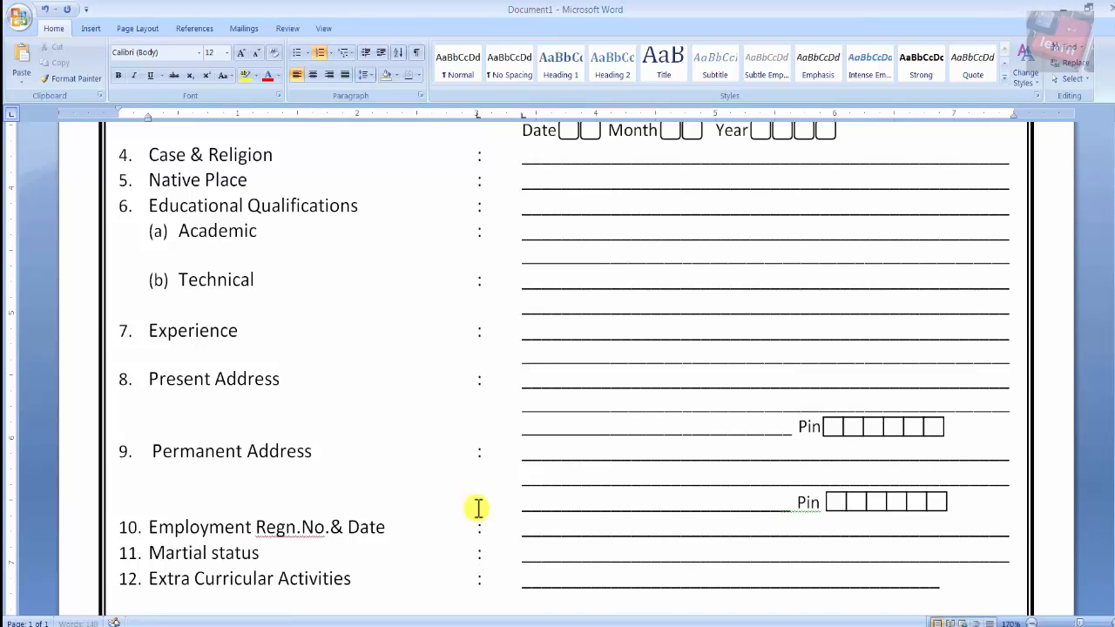
type("_____________")
key("Return")
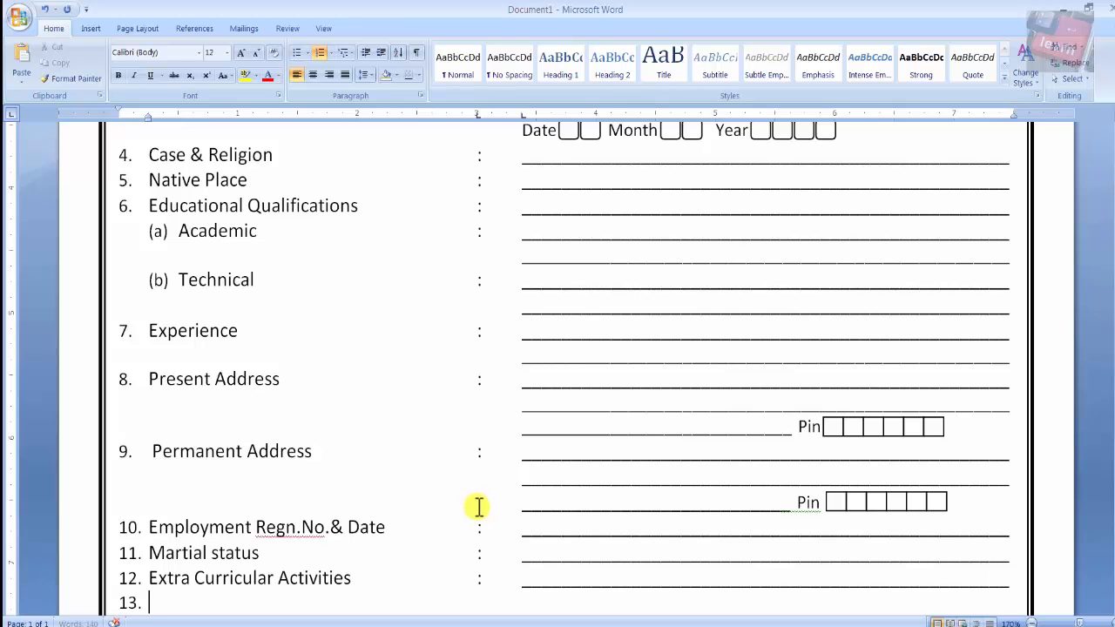
Copy "Language Known" from the BIO-DATA document into item 13 and advance to the colon column
key("alt+Tab")
left_click_drag(173, 353, 299, 356)
key("ctrl+c")
key("alt+Tab")
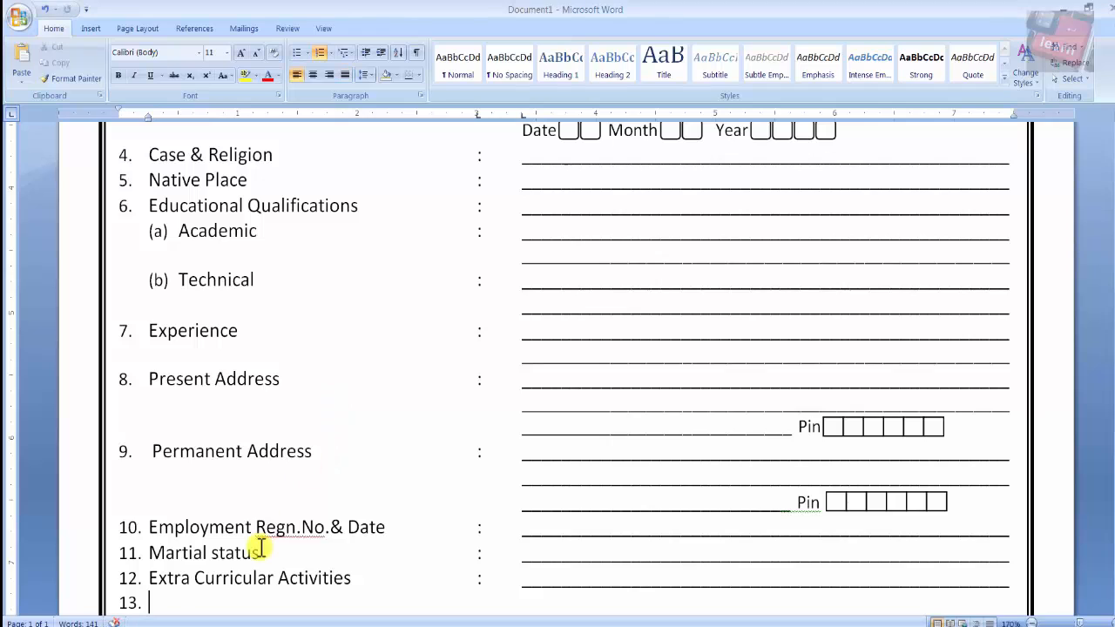
key("ctrl+v")
key("Tab")
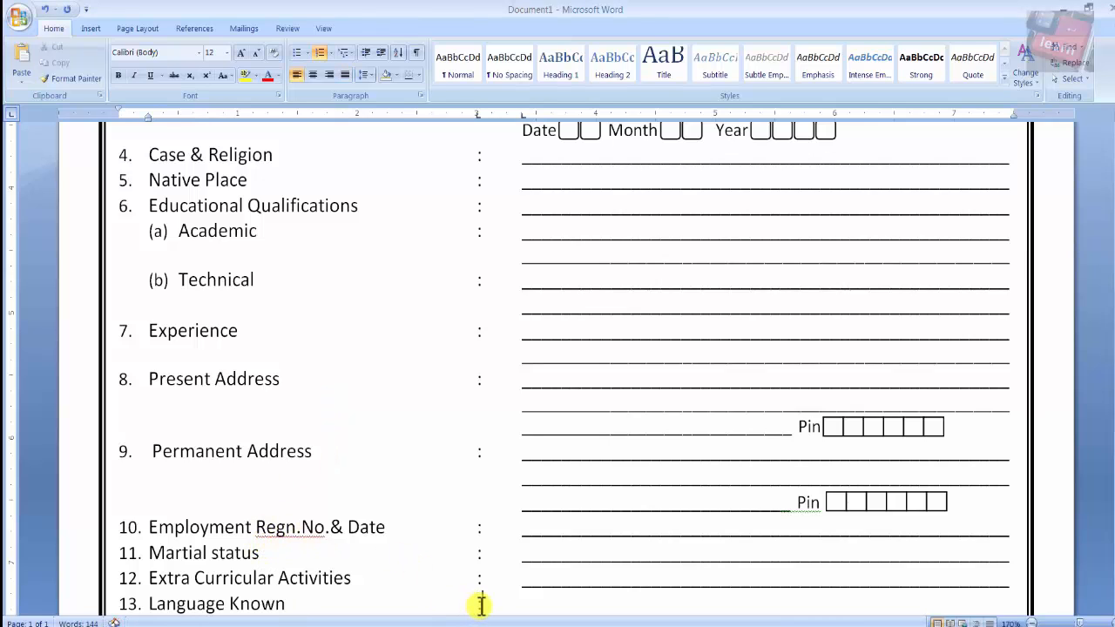
Complete item 13 with an aligned colon and a full-width underscore blank, and start item 14
type(":")
scroll(481, 604, "down", 3)
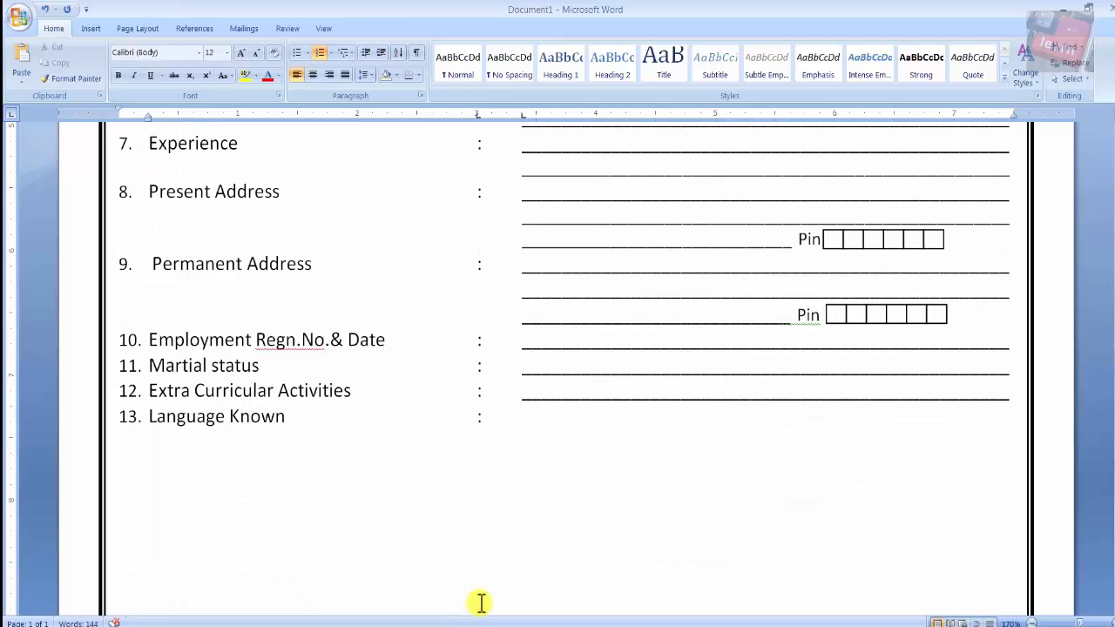
key("Tab")
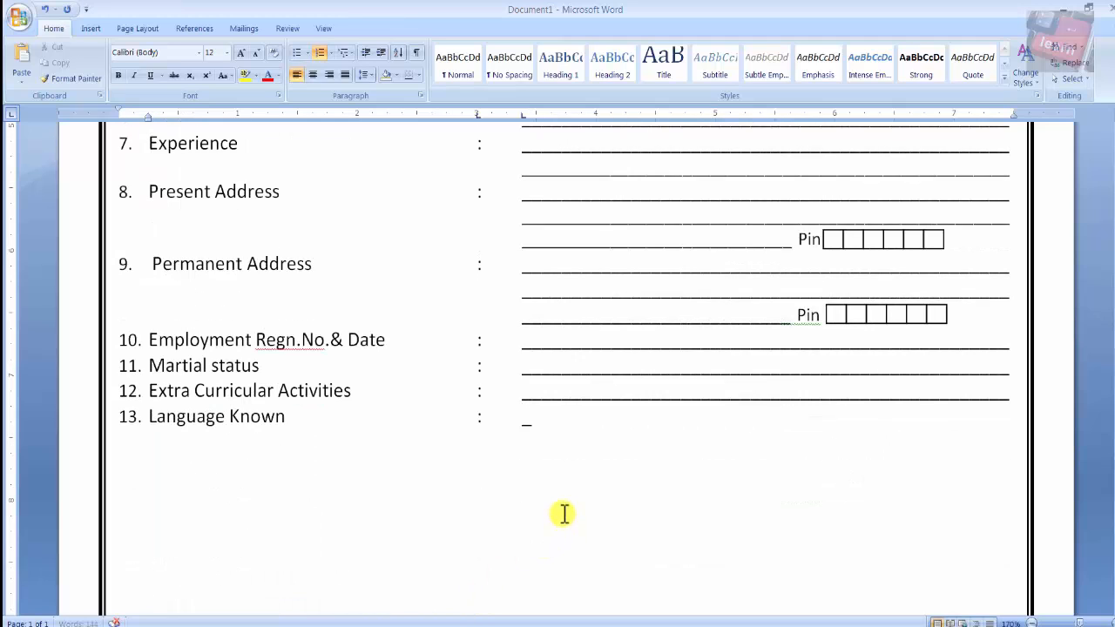
type("____________________________________________")
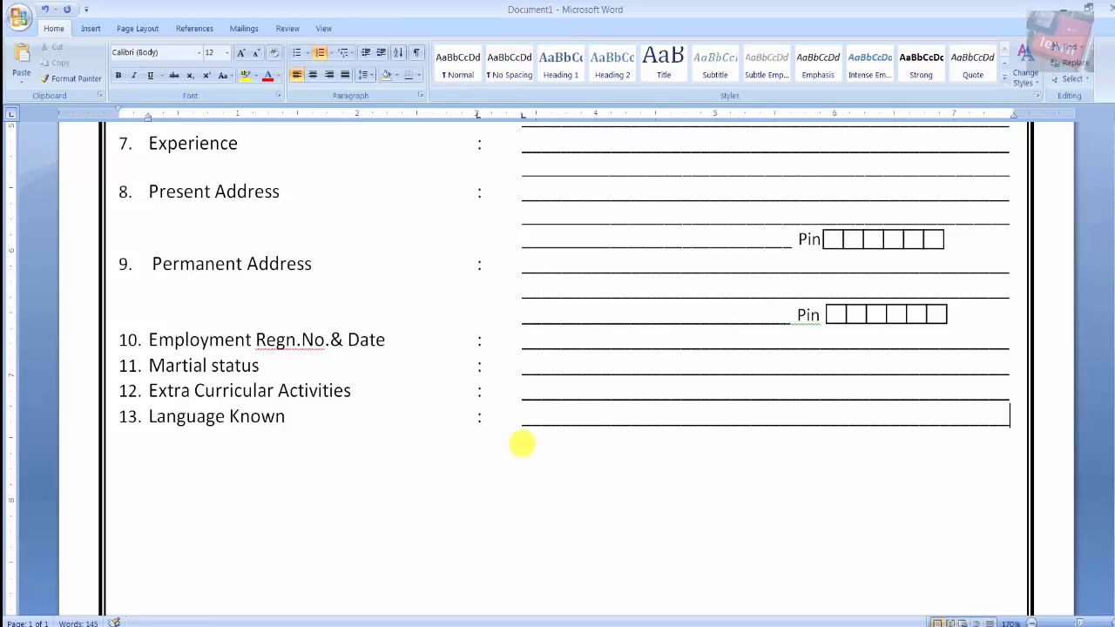
key("Return")
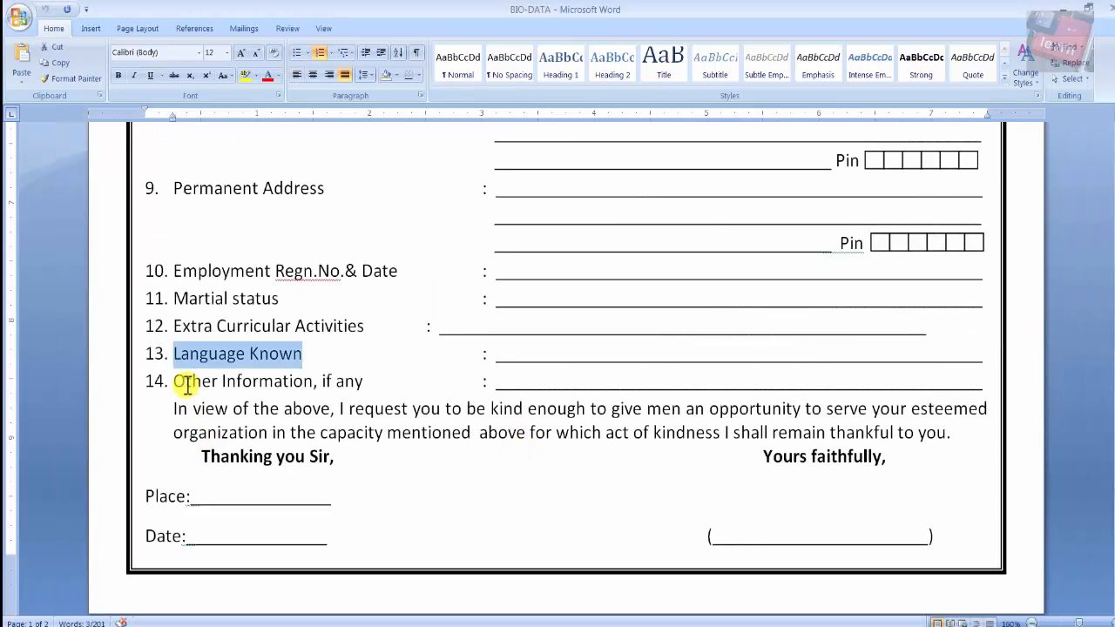
Copy "Other Information, if any" from the BIO-DATA document into item 14 of the new document
left_click_drag(175, 381, 378, 393)
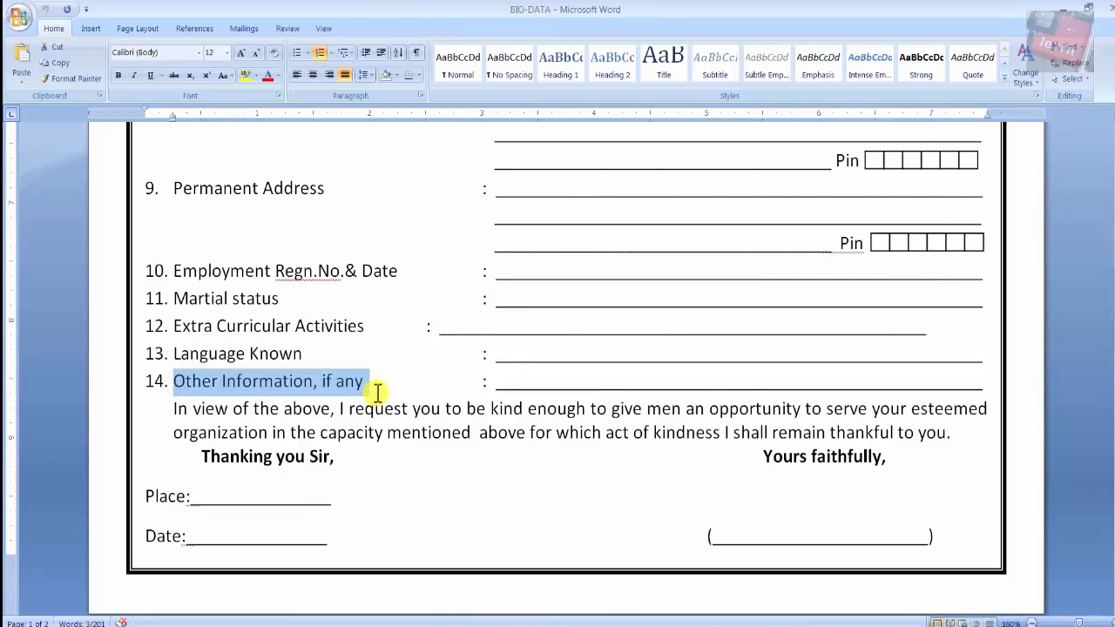
key("alt+Tab")
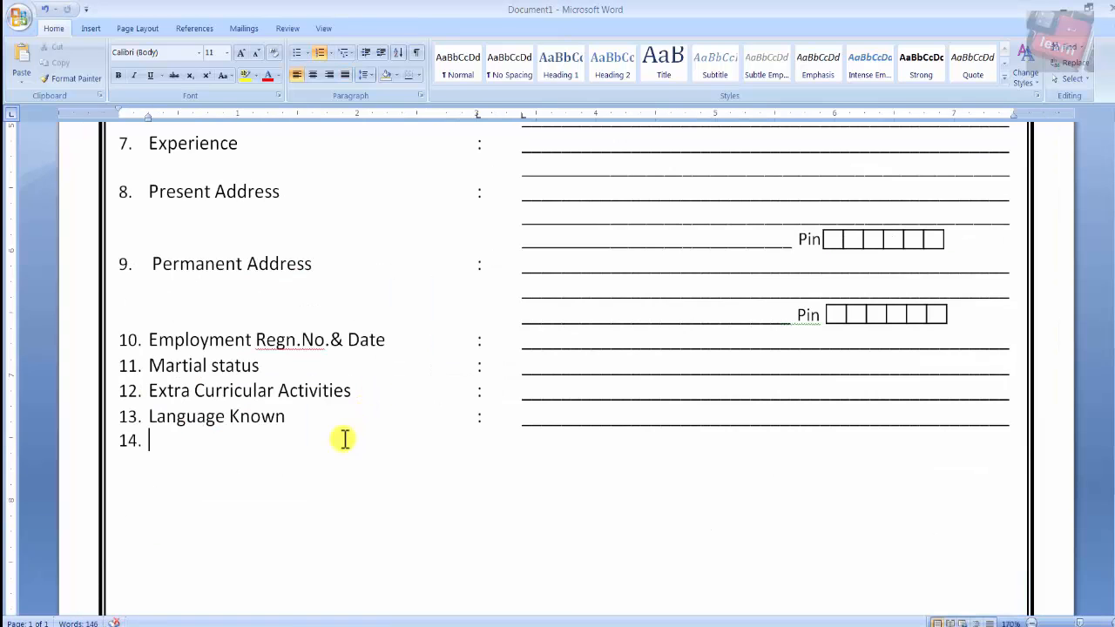
key("ctrl+v")
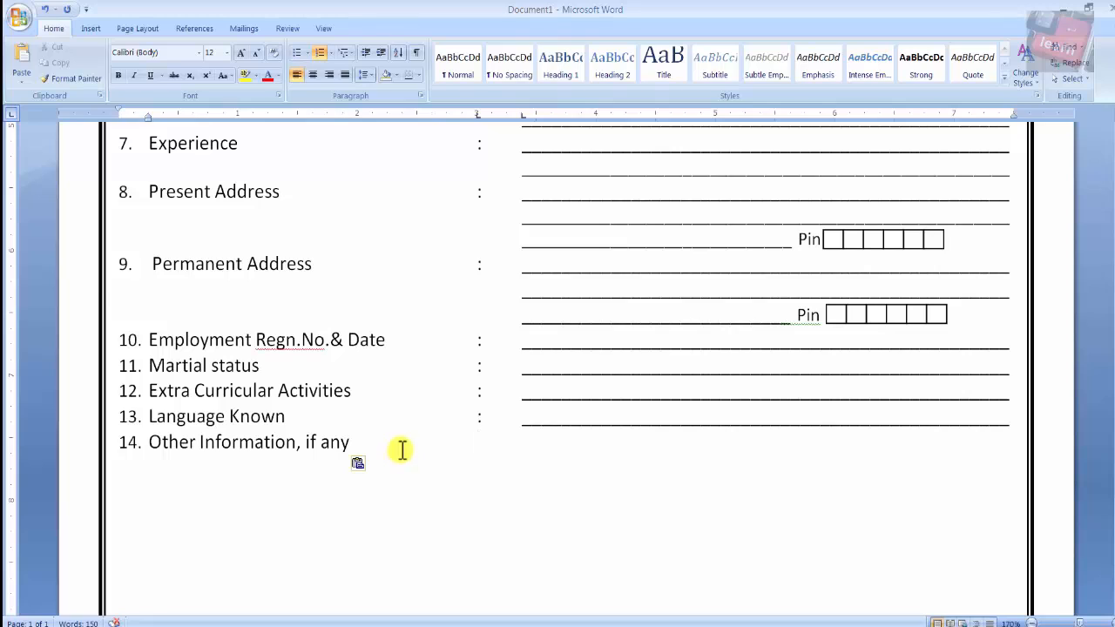
Complete item 14 with an aligned colon and a full-width underscore blank, and start an unnumbered line beneath it
key("Tab")
type(":")
key("Tab")
type("__________________________________________________")
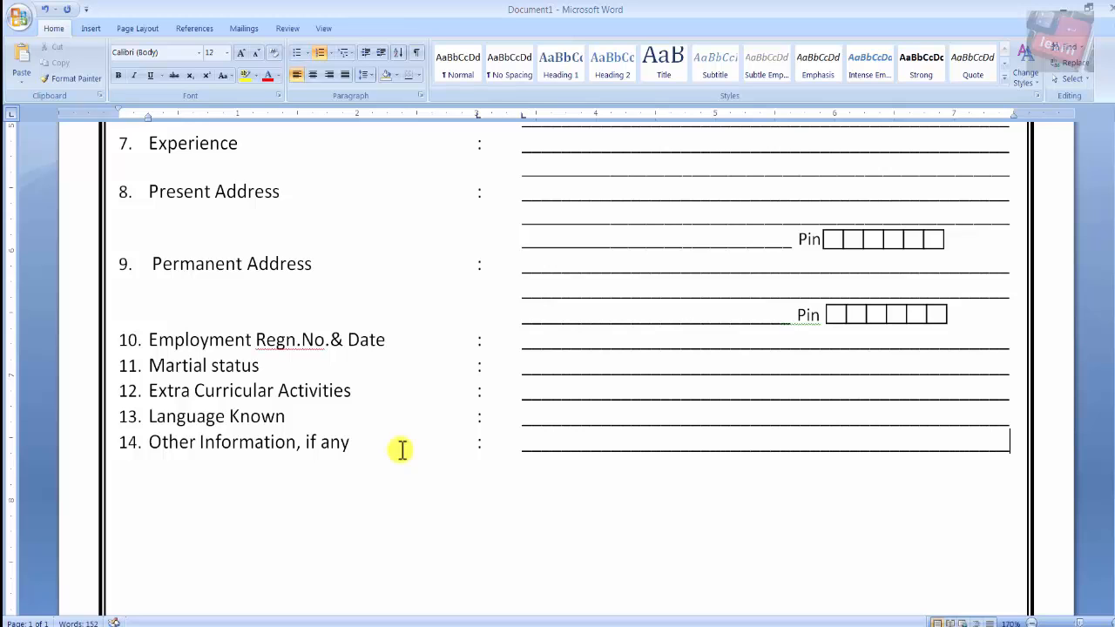
key("Return")
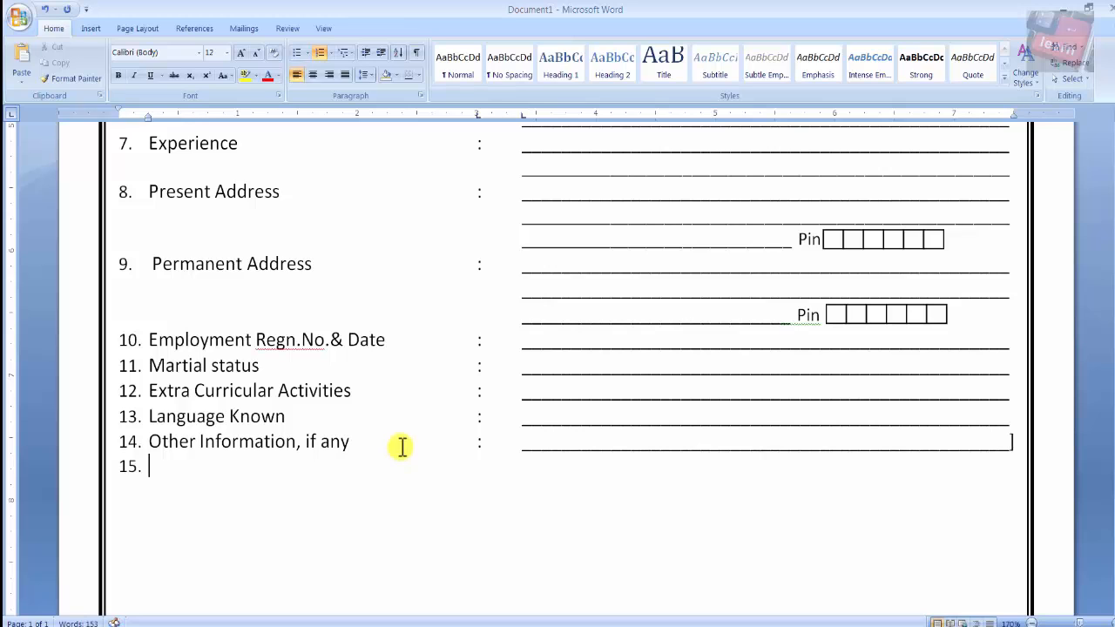
key("alt+Tab")
key("alt+Tab")
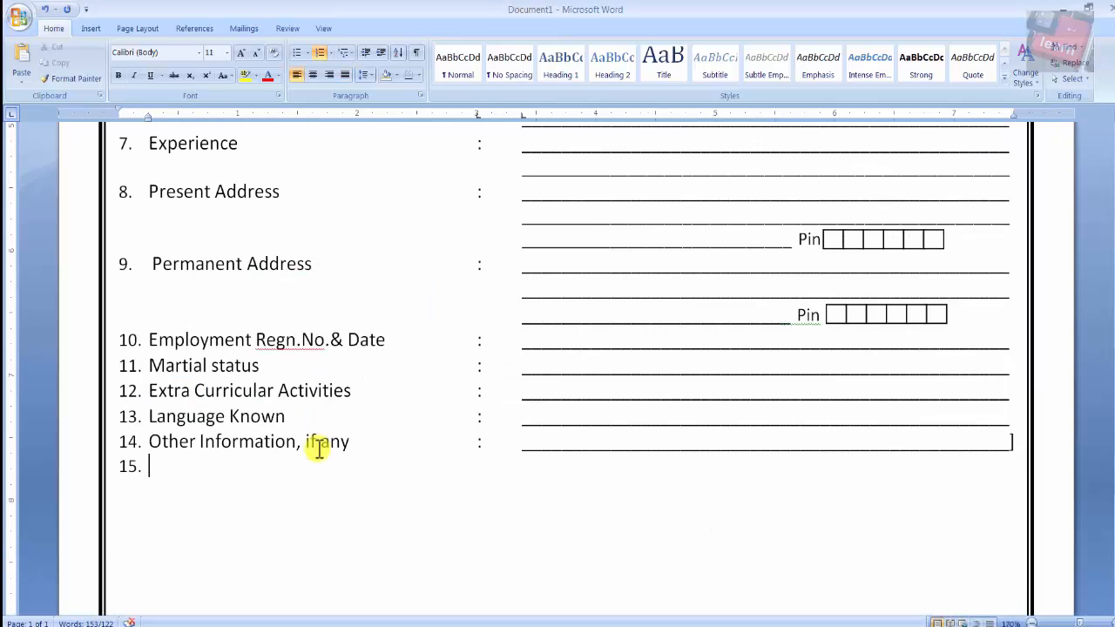
key("BackSpace")
Copy the closing paragraph beginning "In view of the above" from the BIO-DATA document to the line below item 14
key("alt+Tab")
left_click_drag(174, 412, 972, 442)
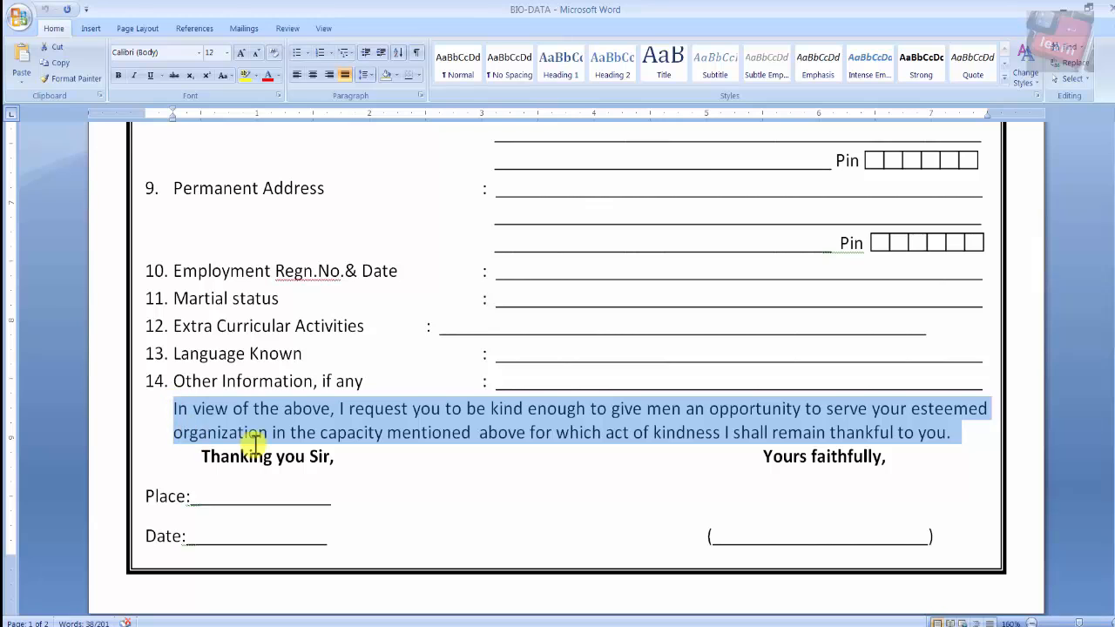
key("alt+Tab")
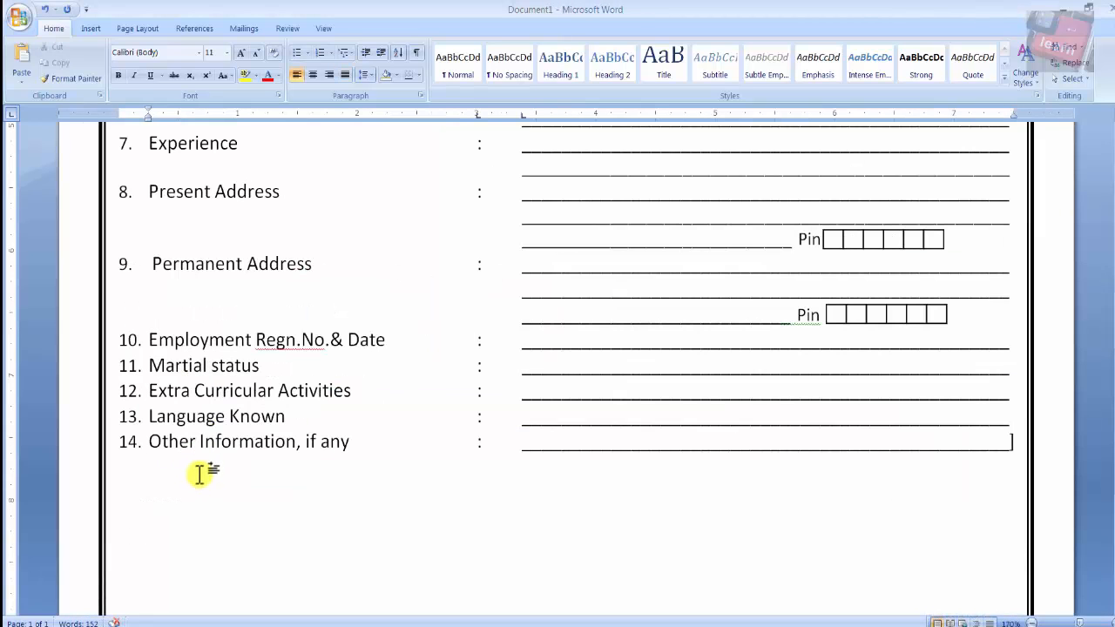
left_click(200, 474)
key("ctrl+v")
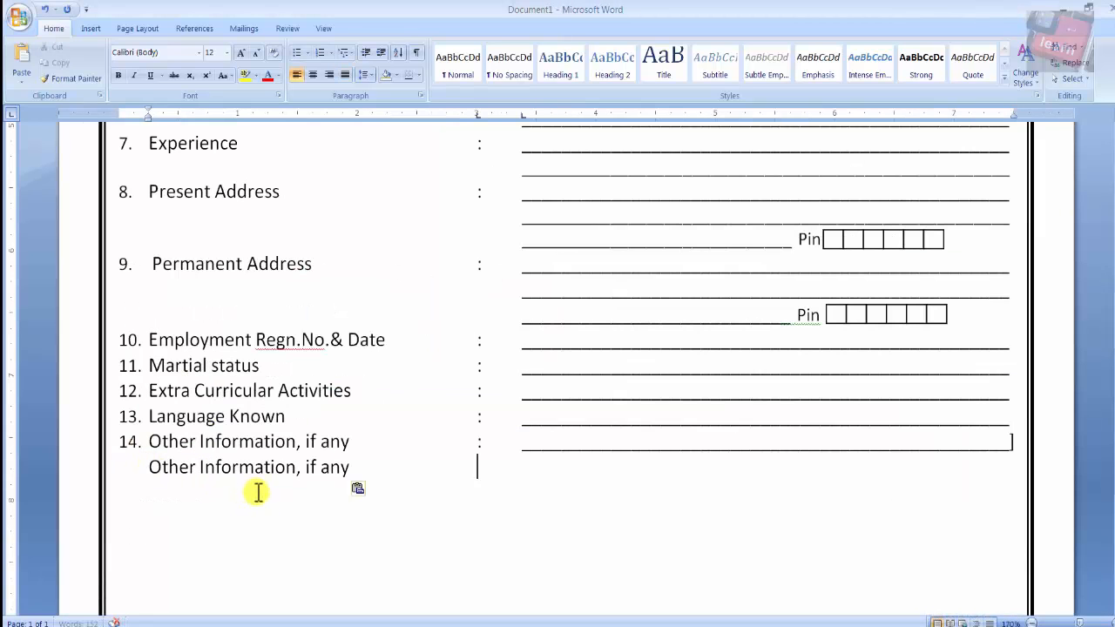
key("ctrl+z")
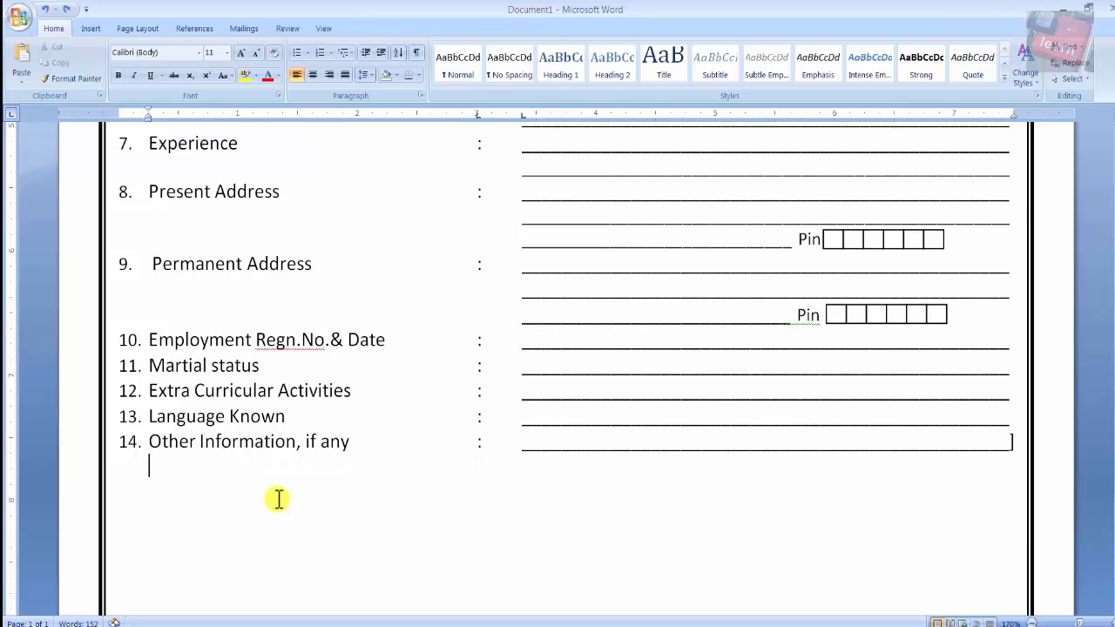
key("alt+Tab")
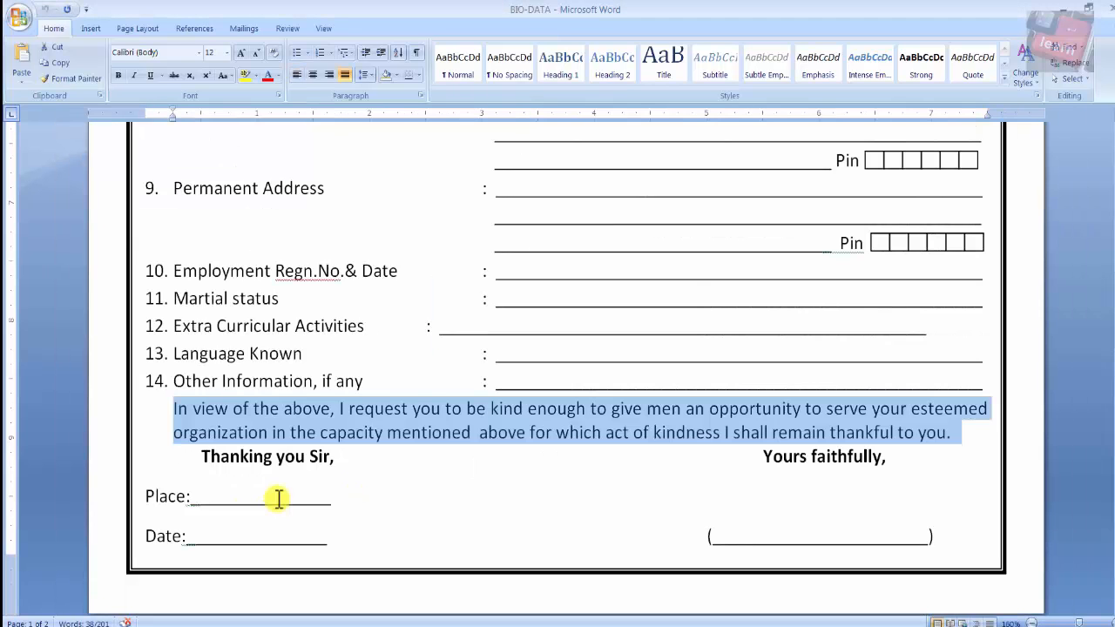
key("alt+Tab")
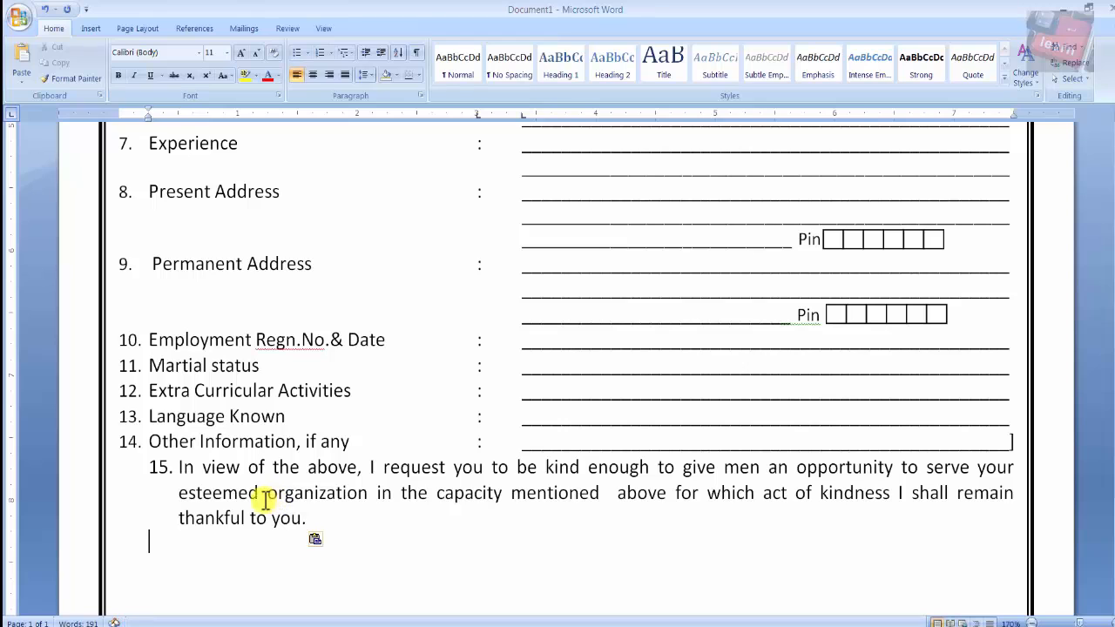
Remove the list number and the list indent from the closing paragraph below item 14
left_click(179, 469)
key("BackSpace")
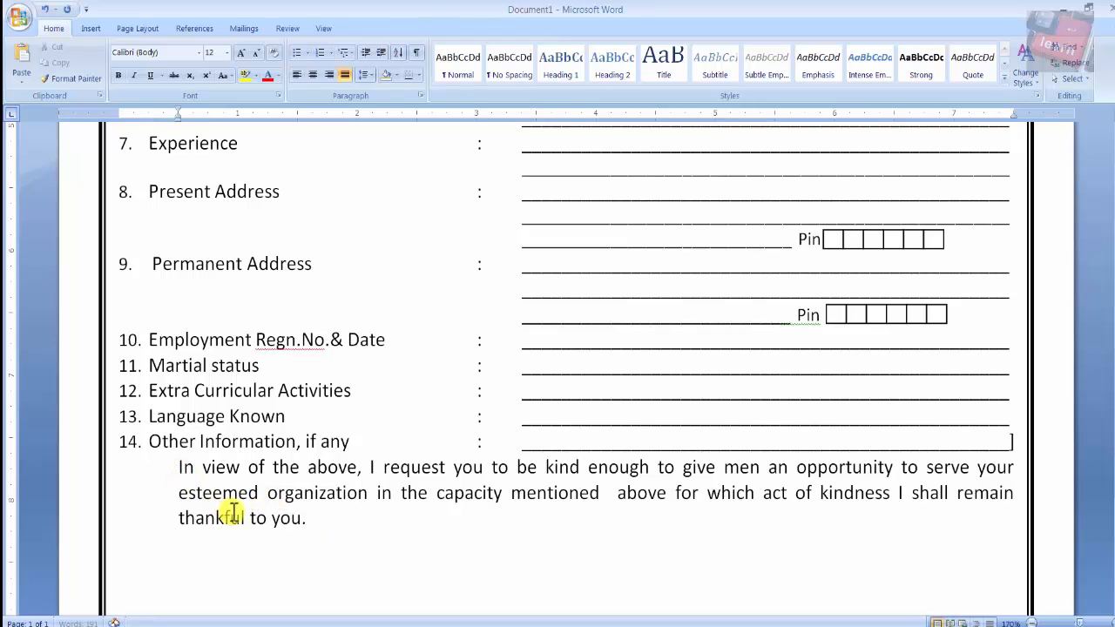
key("BackSpace")
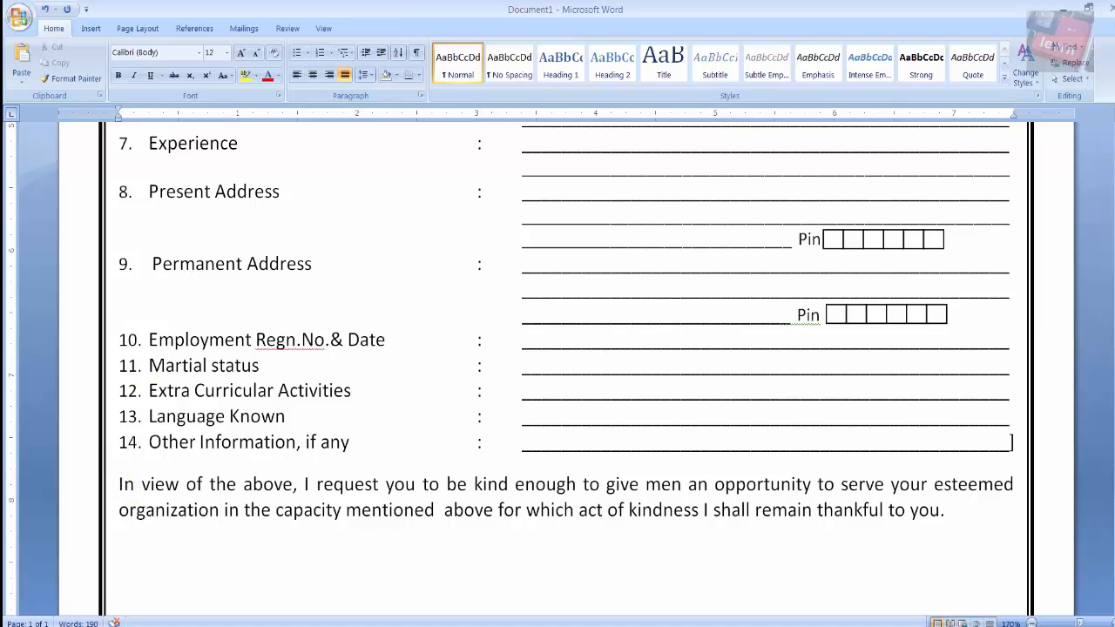
Indent the whole closing paragraph to line up with the item labels, and remove the stray trailing character from item 14's blank
left_click_drag(119, 484, 958, 511)
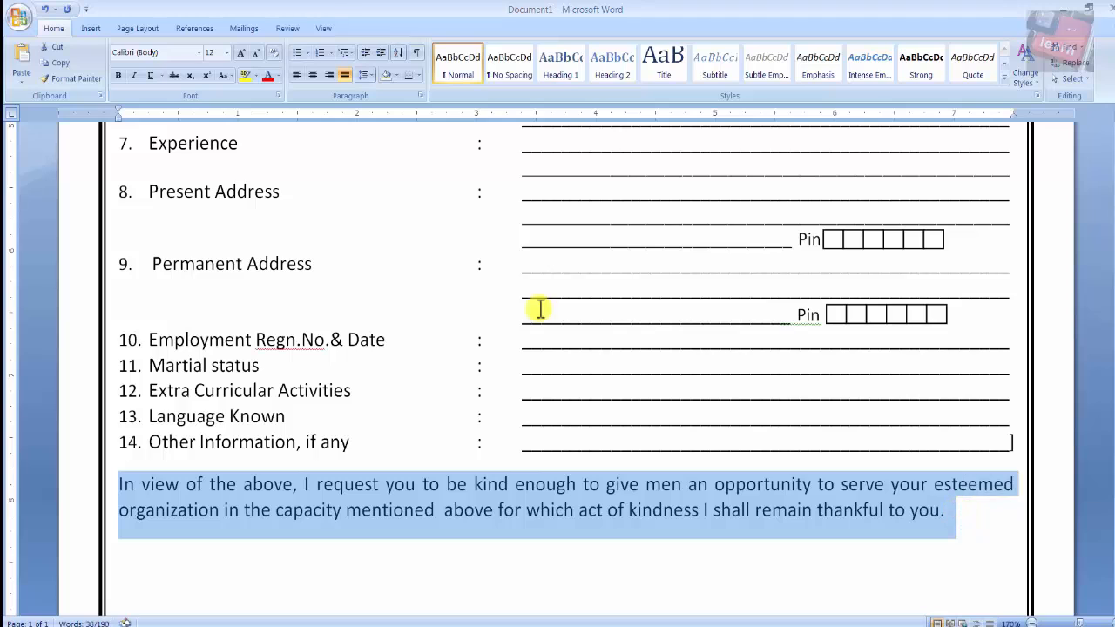
left_click_drag(121, 120, 149, 119)
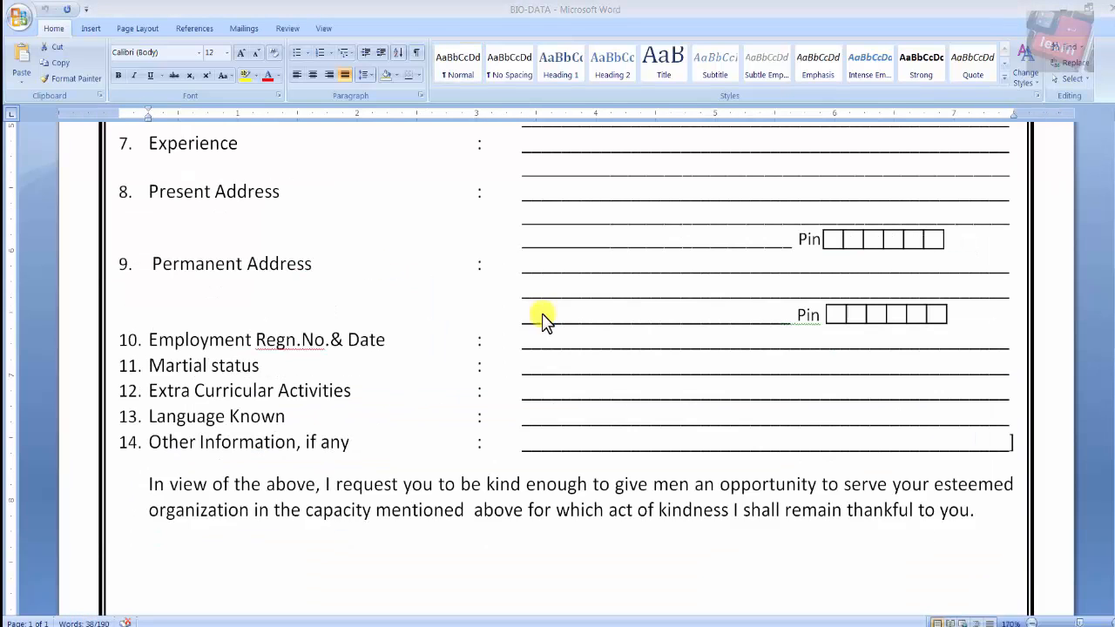
left_click_drag(148, 483, 963, 532)
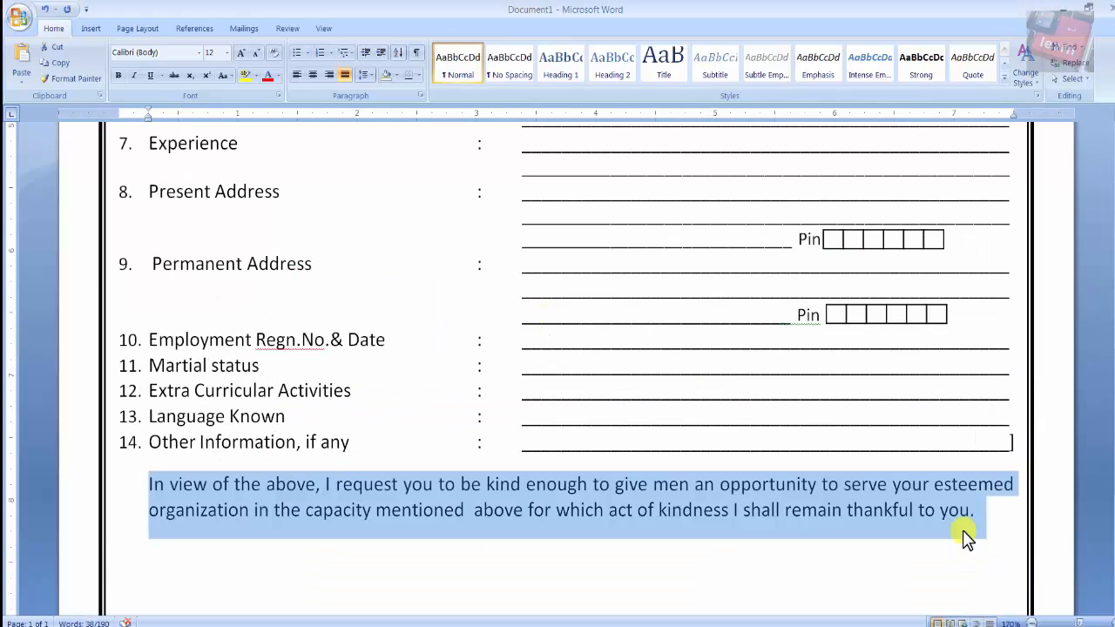
left_click(1013, 442)
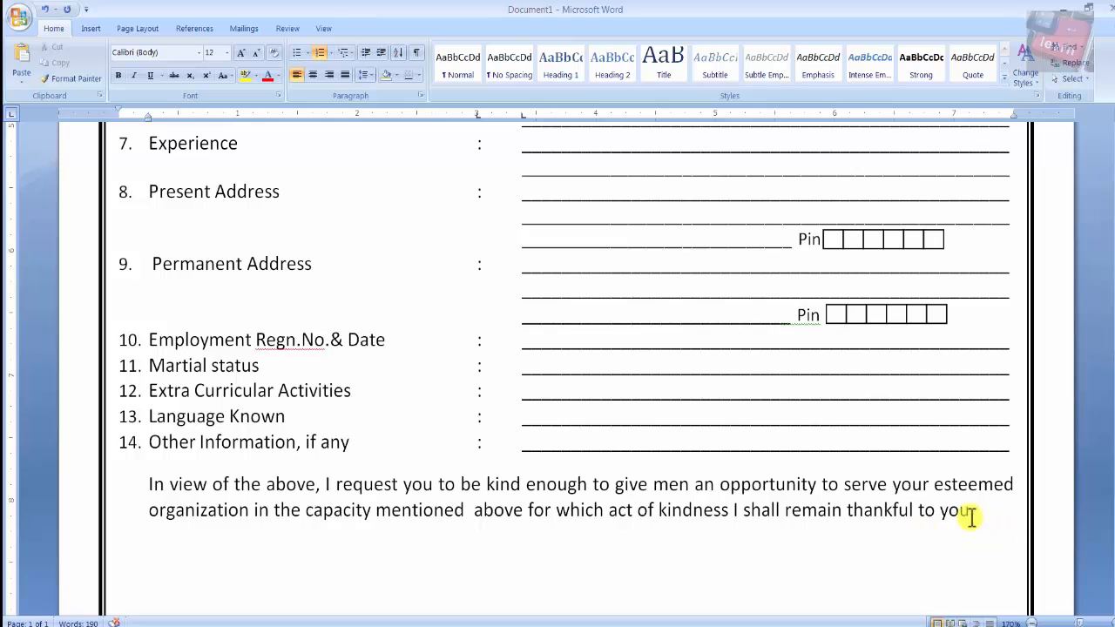
Add a bold sign-off line below the closing paragraph with an indented "Thanking you Sir," and "Yours faithfully," spaced to the far right
left_click(973, 512)
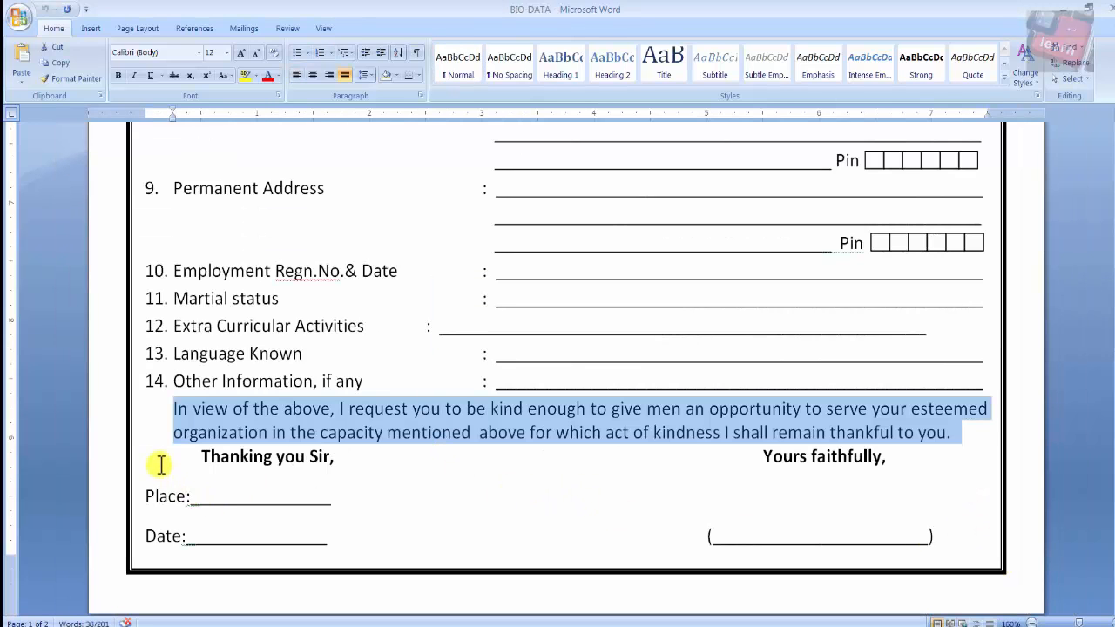
left_click_drag(196, 462, 357, 473)
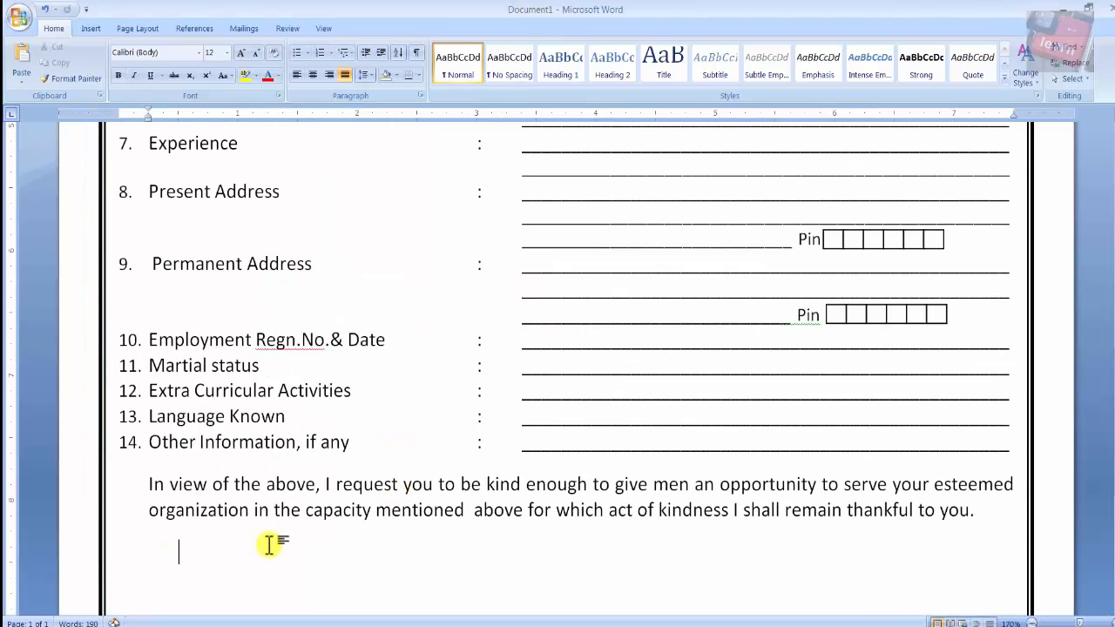
type("Thanking you Sir,")
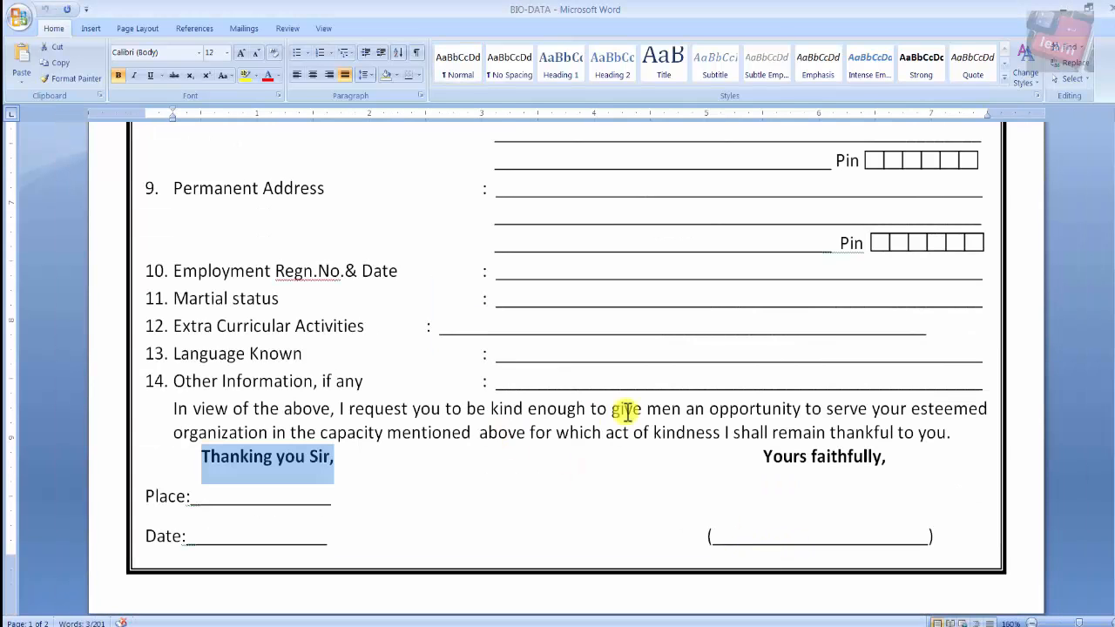
left_click_drag(751, 455, 903, 468)
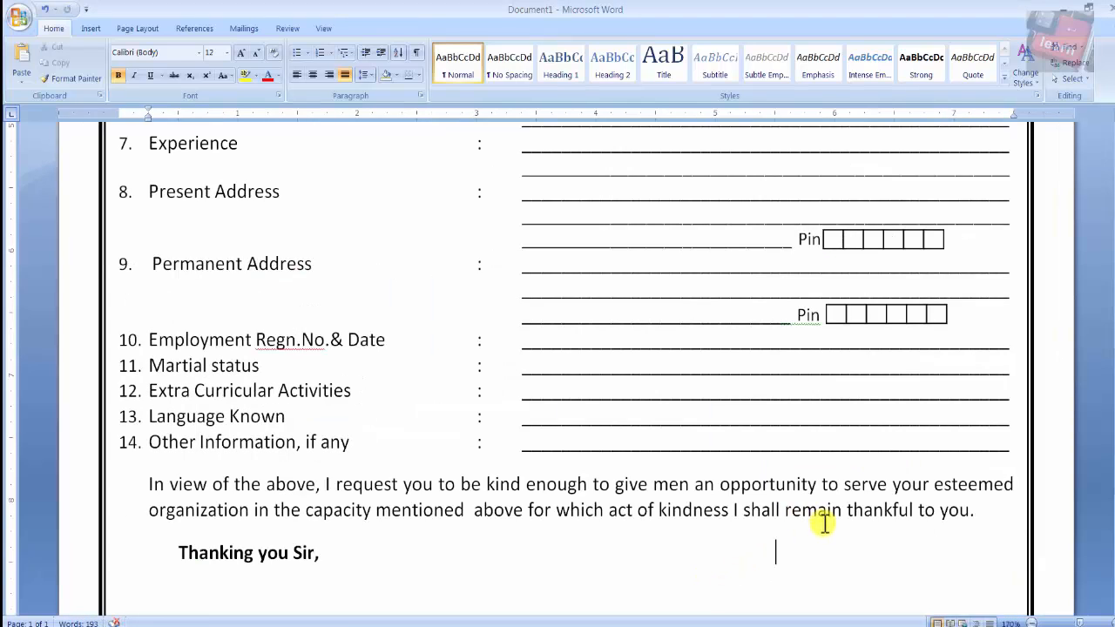
type("Yours faithfully,")
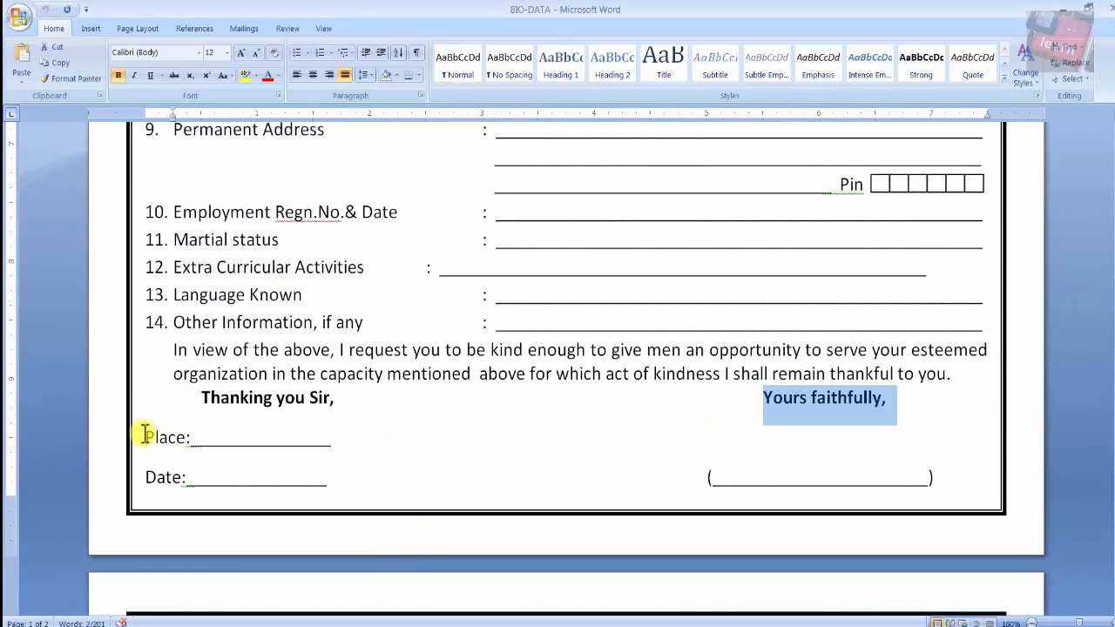
Add "Place:" with a short underscore blank below the sign-off line, and start a new line beneath it
left_click_drag(143, 437, 190, 438)
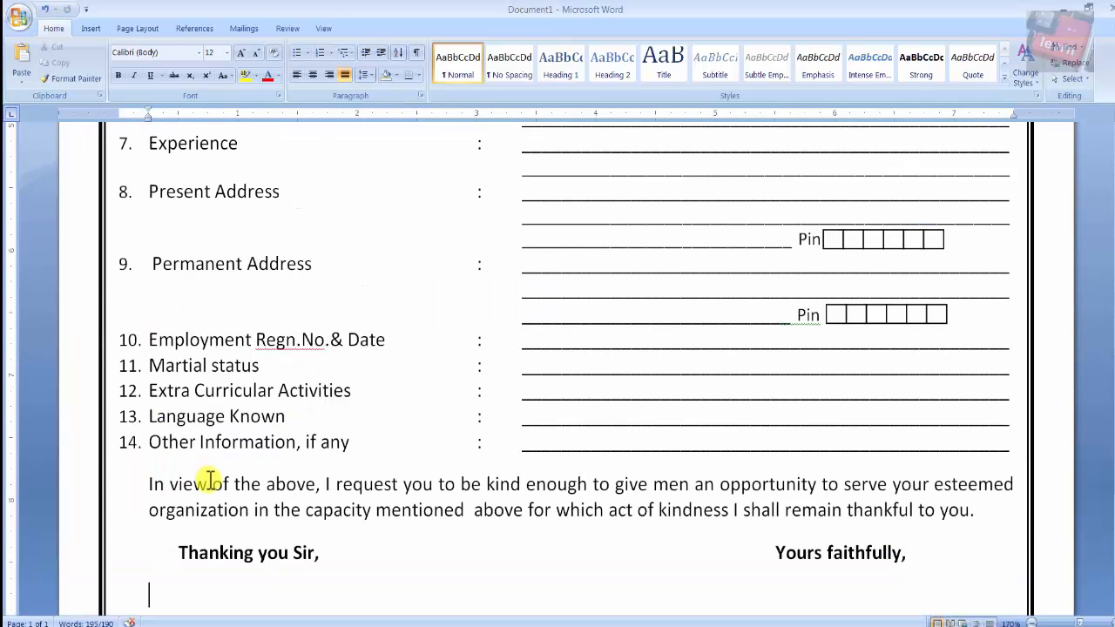
type("Place:")
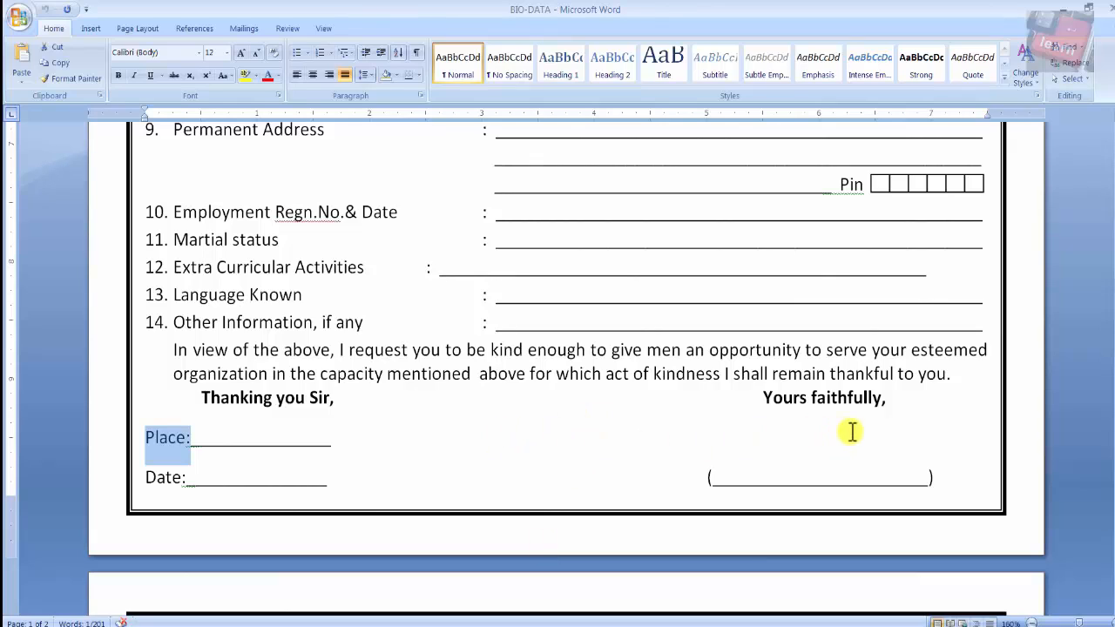
left_click_drag(145, 478, 281, 486)
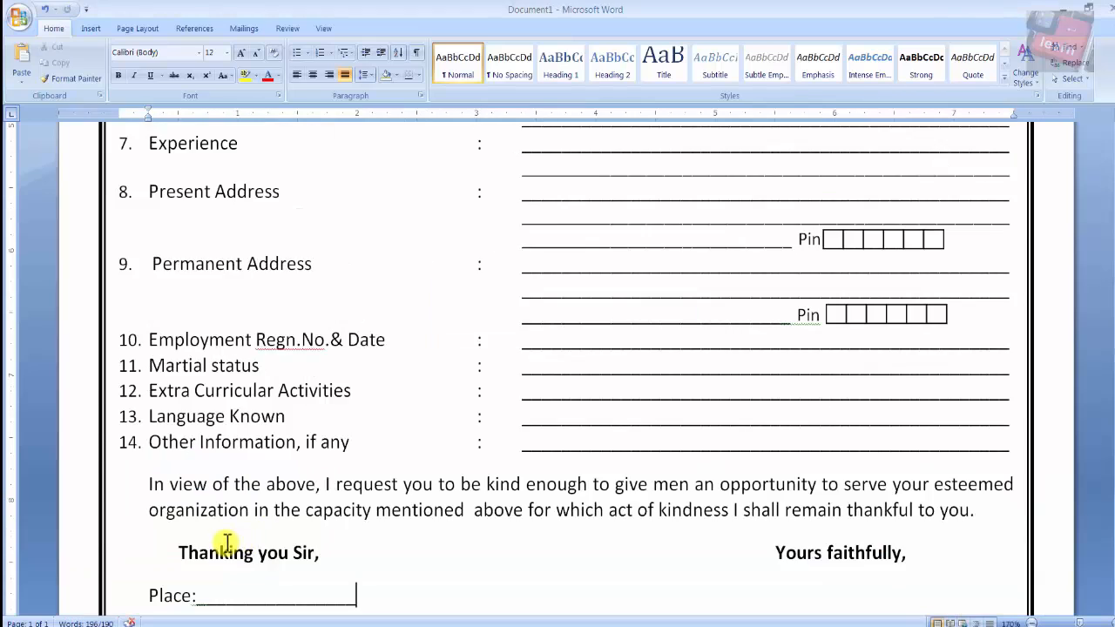
scroll(227, 542, "down", 3)
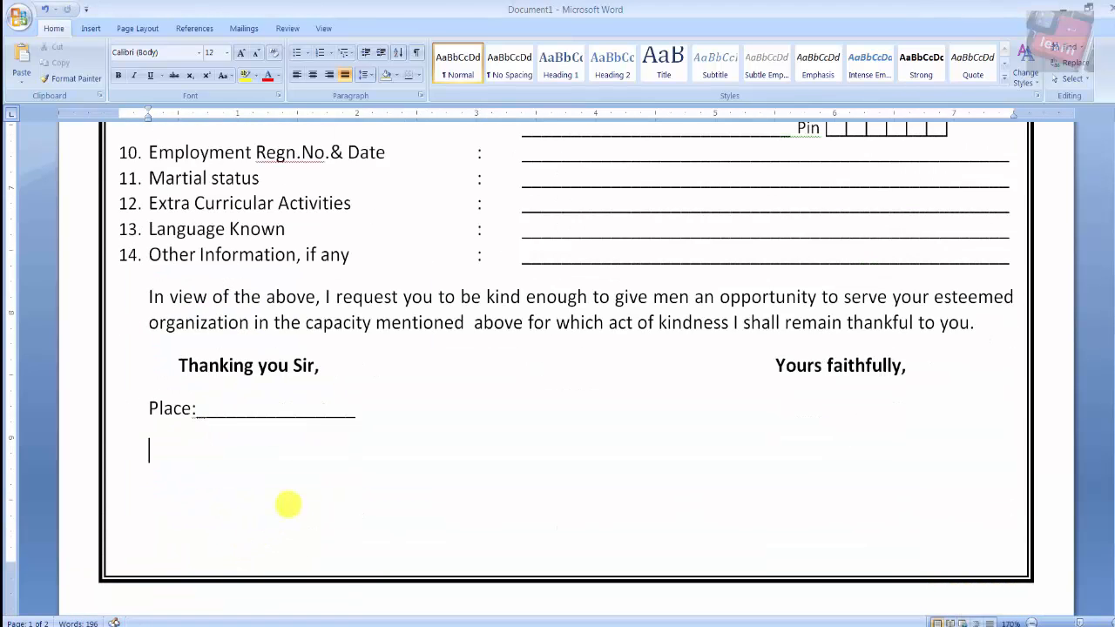
Add a "Date:" line with an underscore blank below "Place:", plus a parenthesised signature blank spaced out under "Yours faithfully,"
type("Date:_______________")
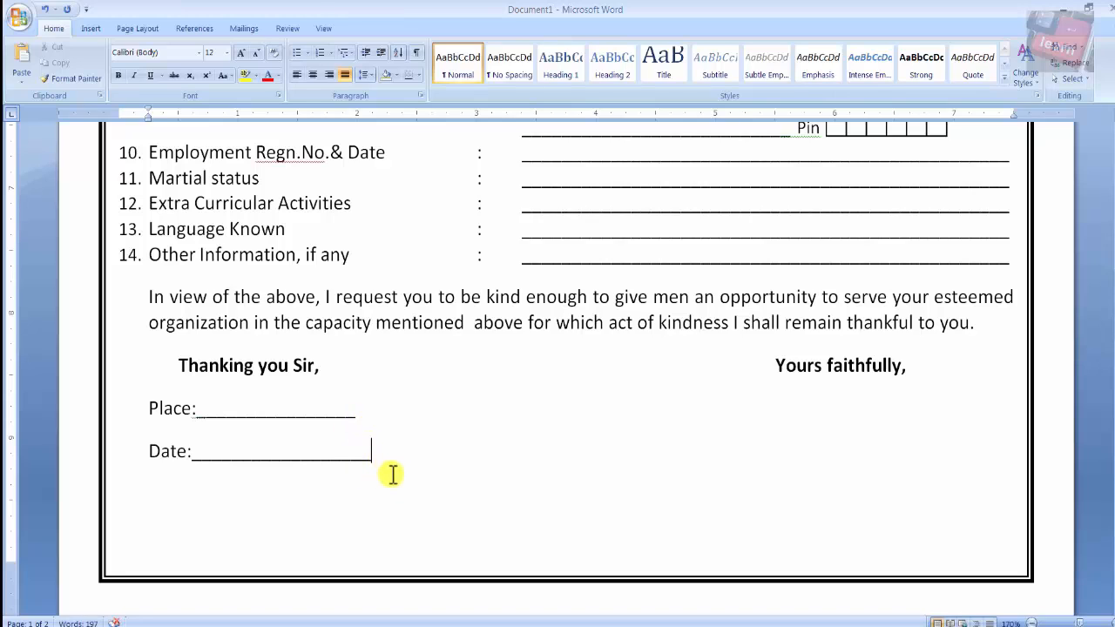
key("BackSpace")
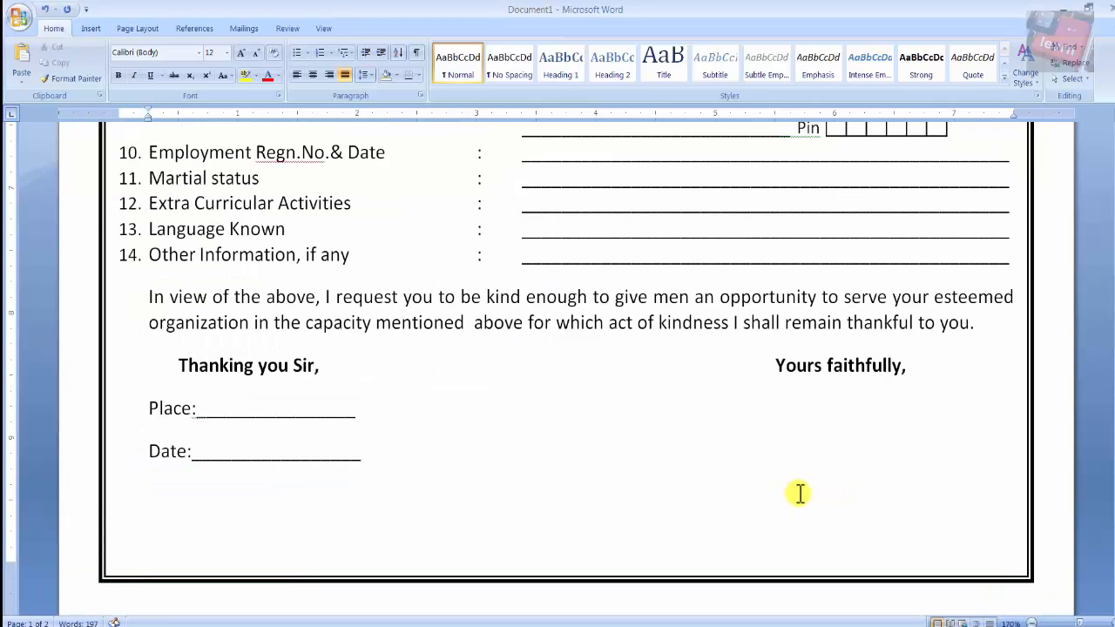
key("Tab")
key("Tab")
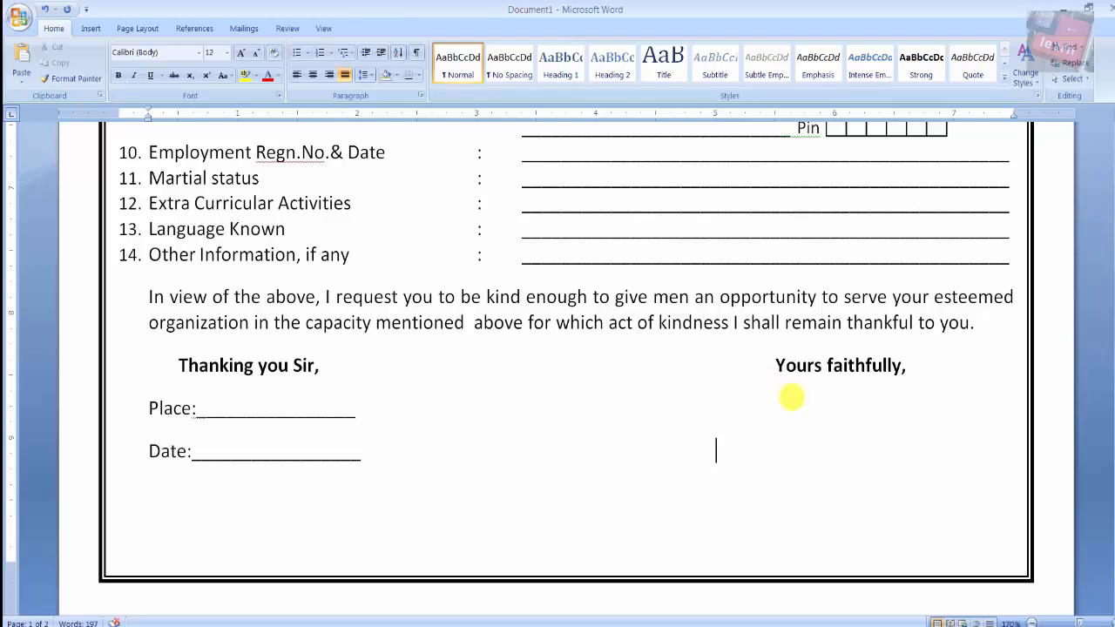
key("Tab")
key("BackSpace")
type("\\")
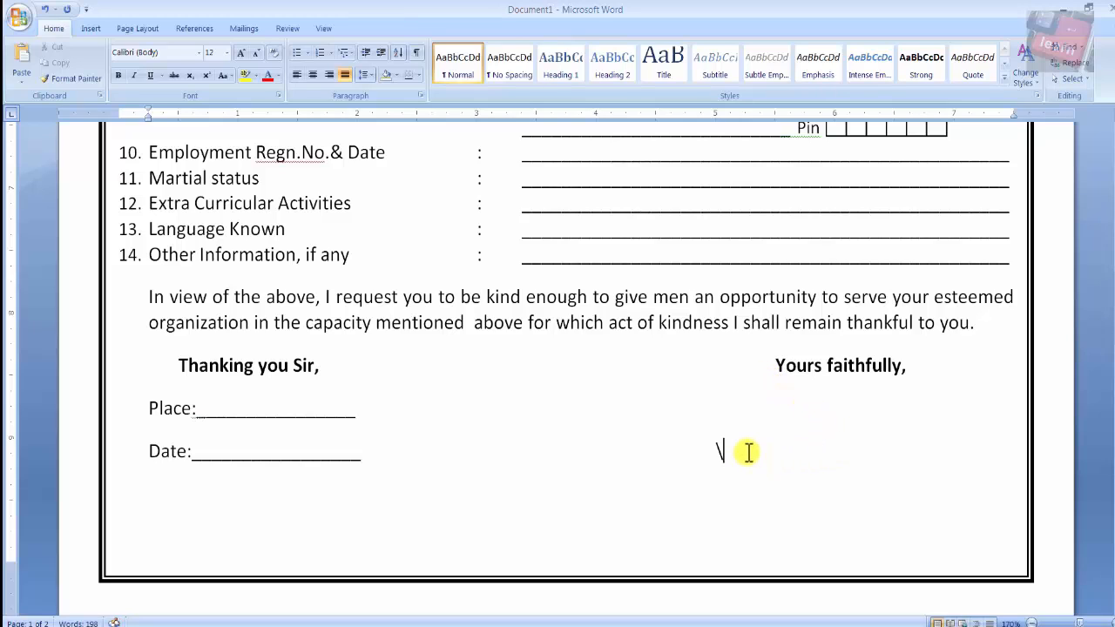
key("BackSpace")
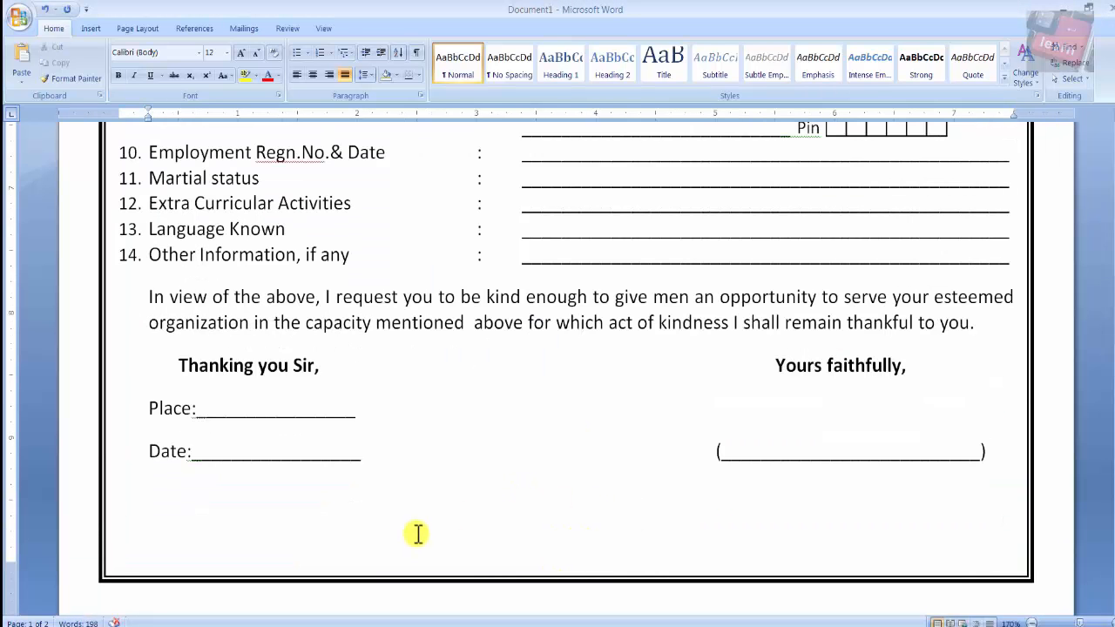
Compare the layout of the lower half of the new form with the BIO-DATA reference document
scroll(418, 530, "up", 2)
scroll(418, 529, "down", 3)
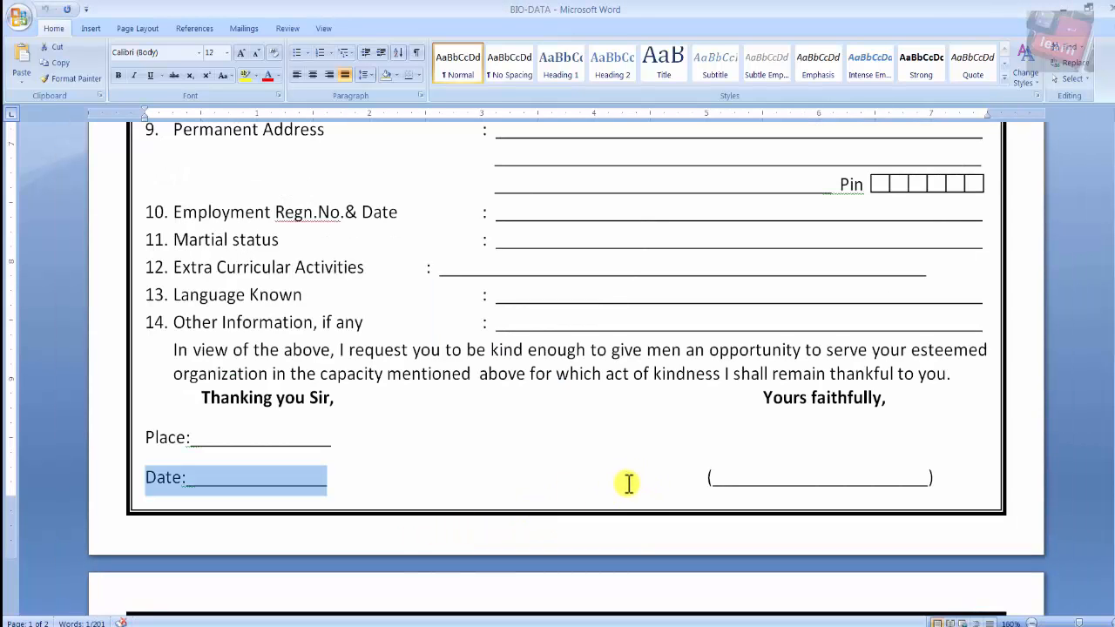
scroll(628, 483, "up", 7)
scroll(628, 484, "down", 6)
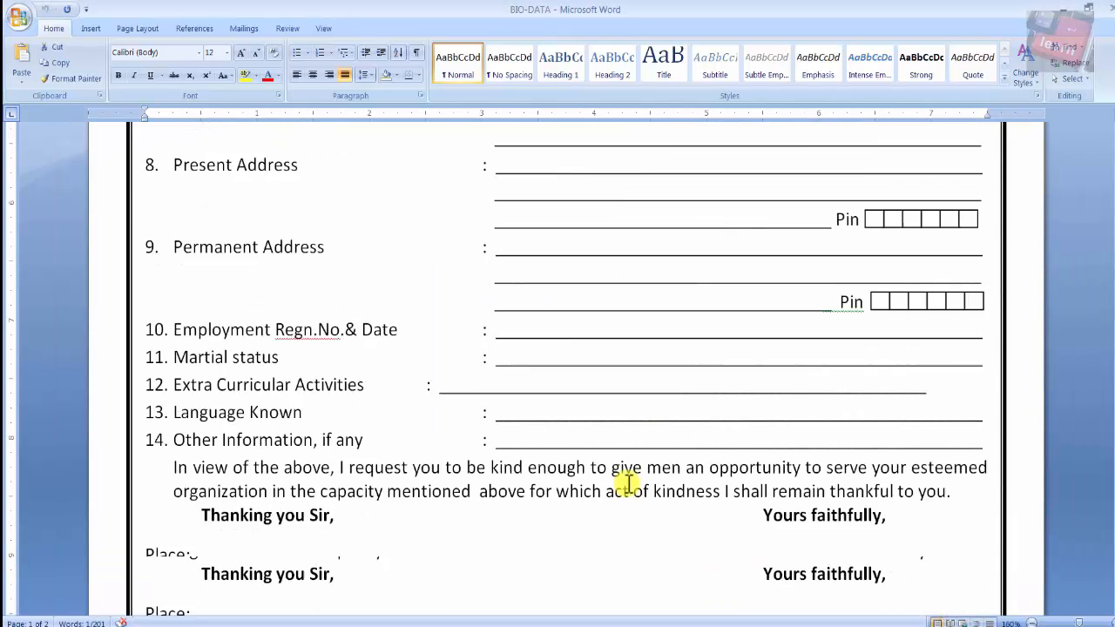
key("alt+Tab")
scroll(628, 483, "up", 6)
scroll(628, 484, "down", 6)
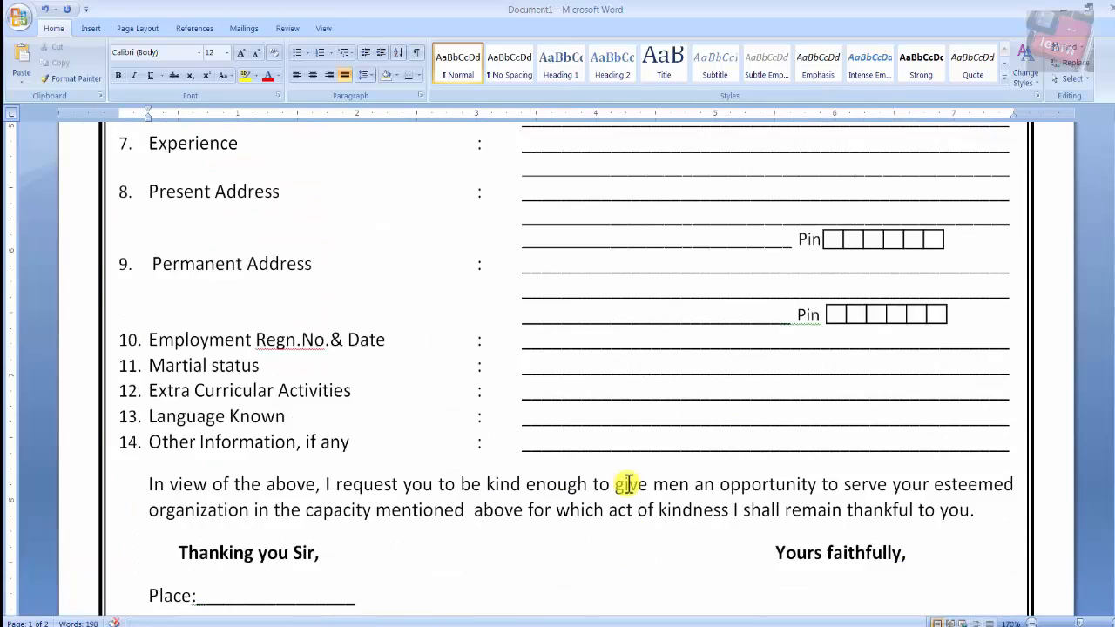
scroll(628, 483, "up", 4)
scroll(628, 483, "down", 3)
In the BIO-DATA document, move item 12's colon and blank one tab stop over to align with the other items
key("alt+Tab")
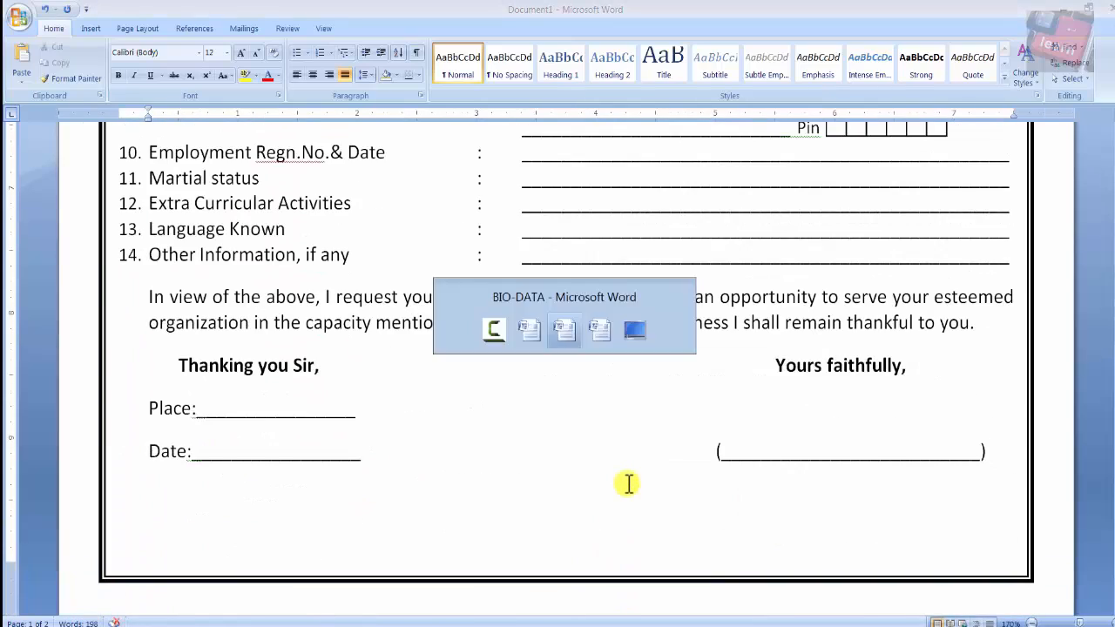
scroll(628, 483, "up", 4)
scroll(628, 484, "down", 2)
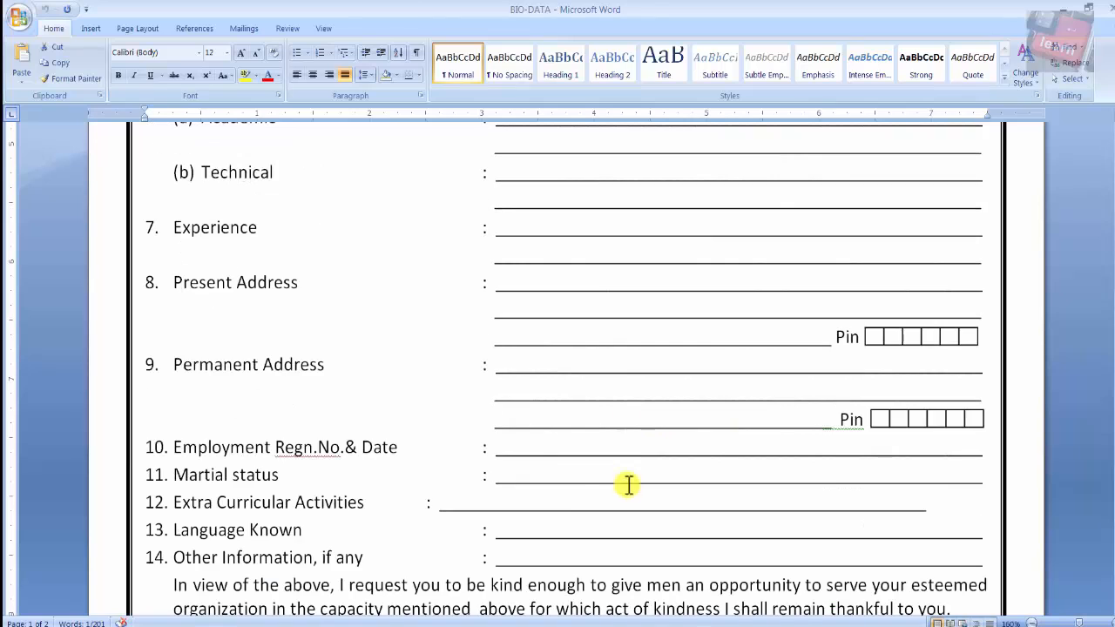
left_click(424, 505)
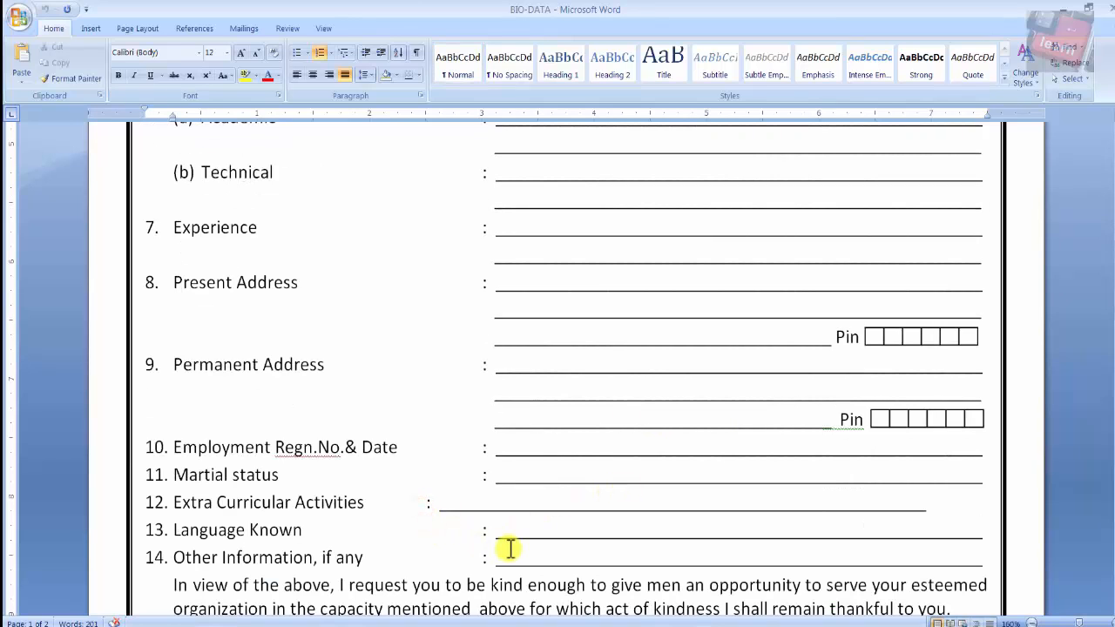
key("Tab")
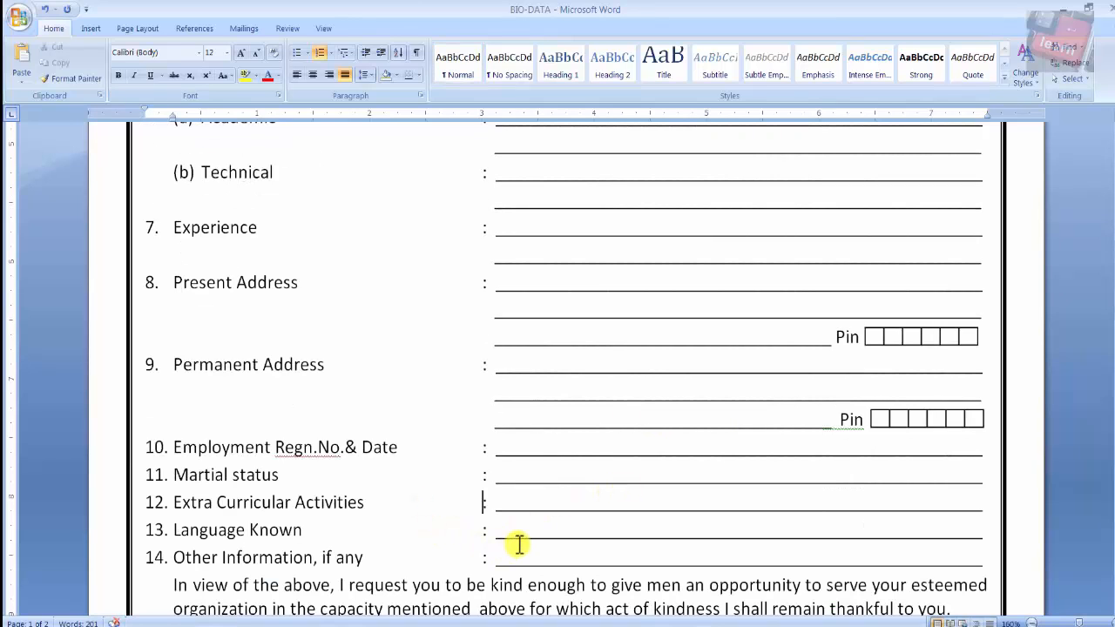
In the new document, set the line spacing of numbered items 1 to 14 to 1.15
scroll(519, 544, "up", 8)
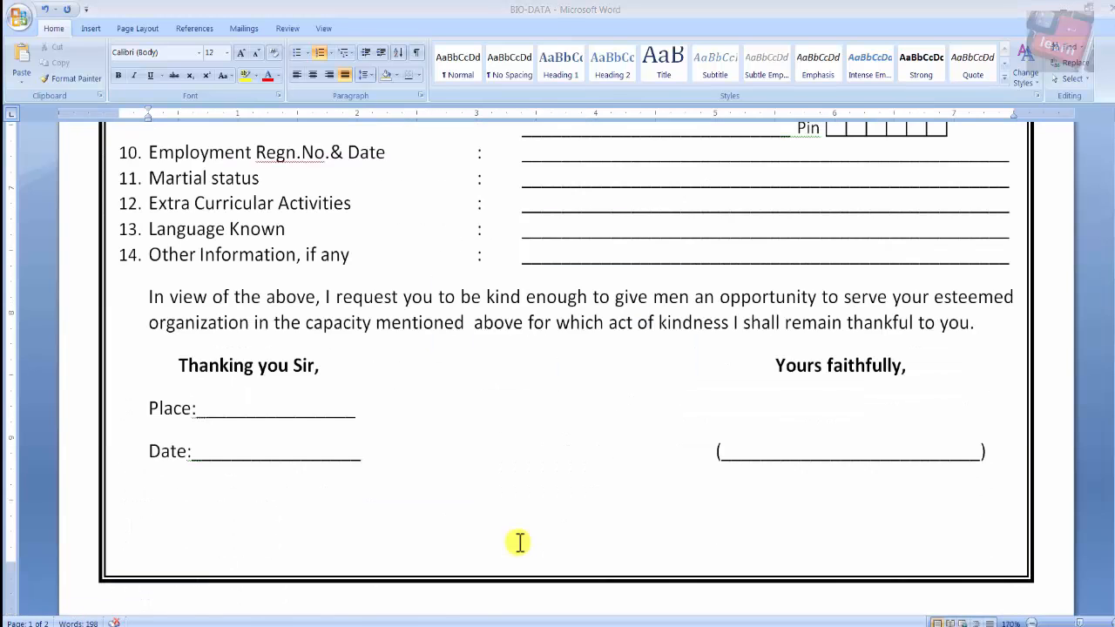
scroll(520, 542, "up", 9)
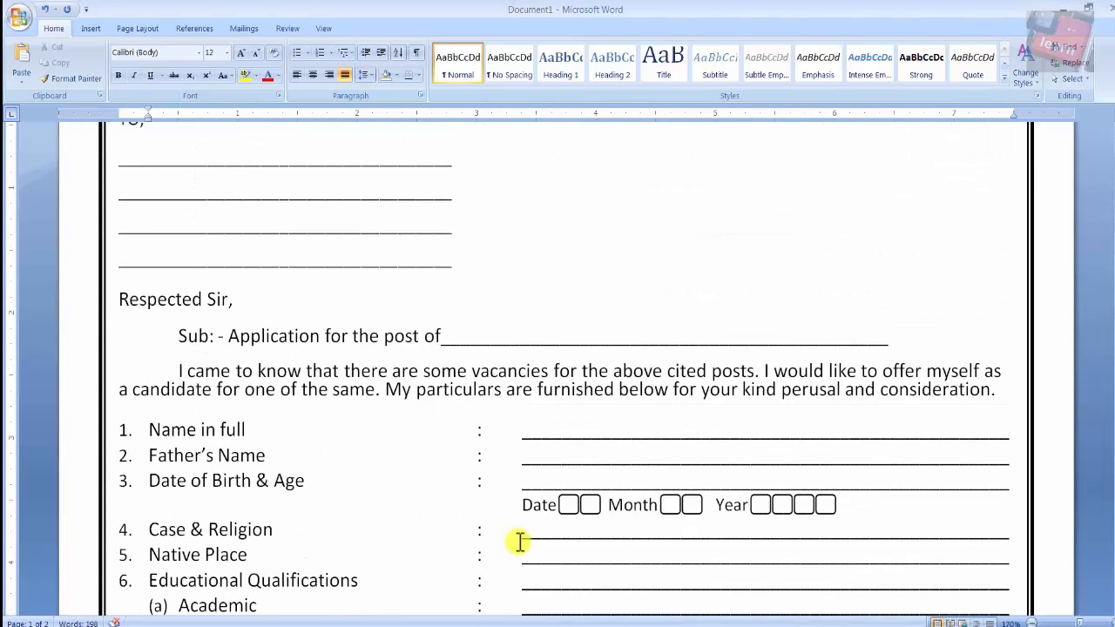
scroll(519, 541, "up", 3)
scroll(519, 542, "down", 10)
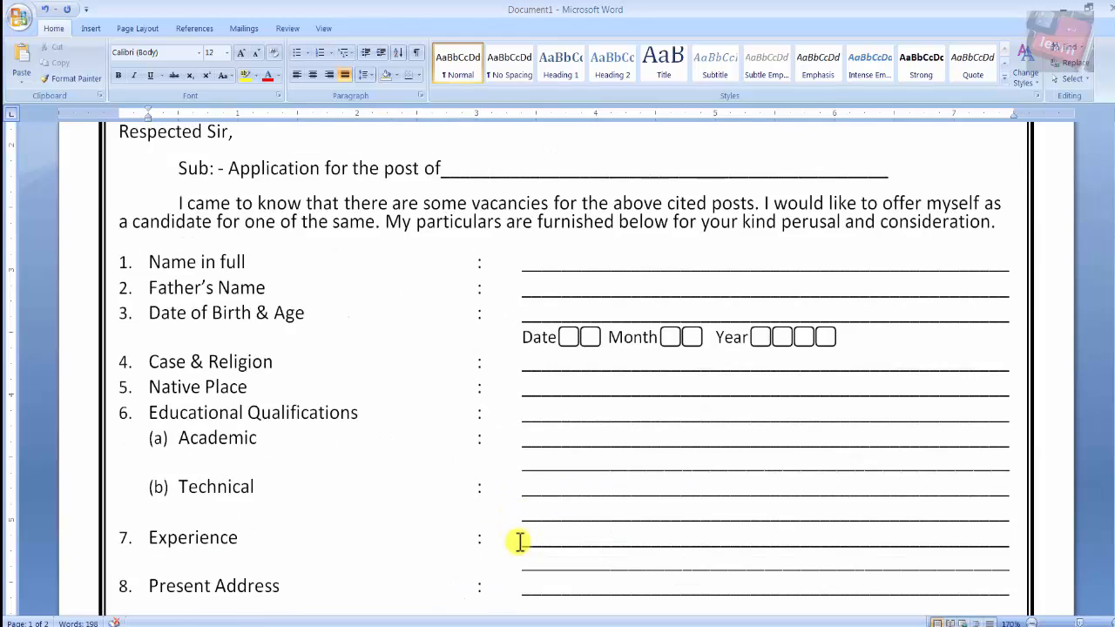
scroll(519, 542, "down", 3)
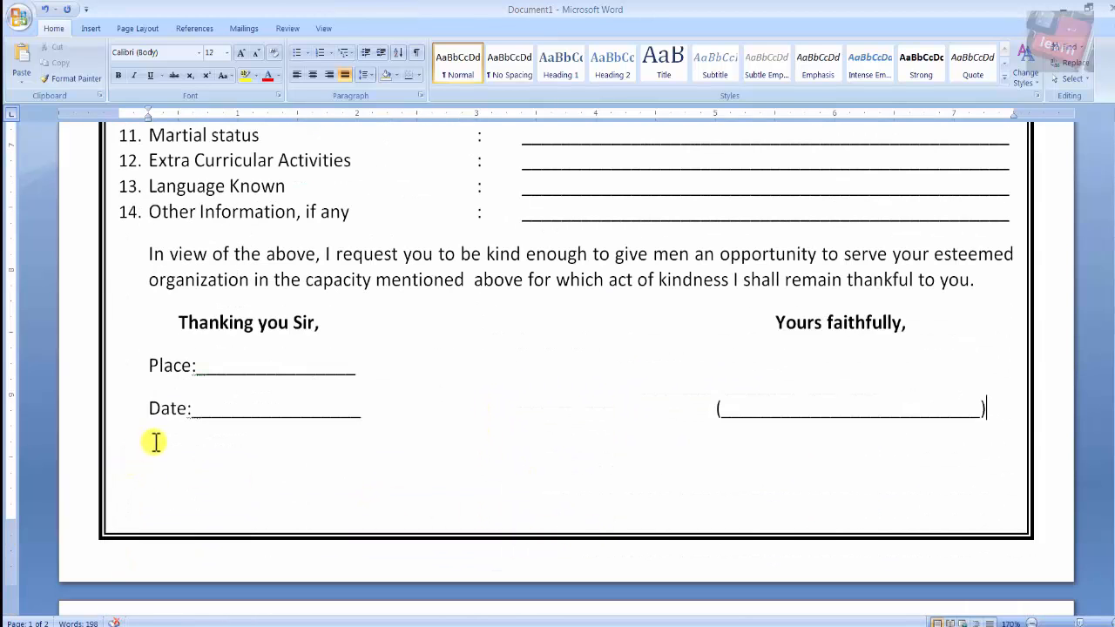
scroll(186, 453, "up", 15)
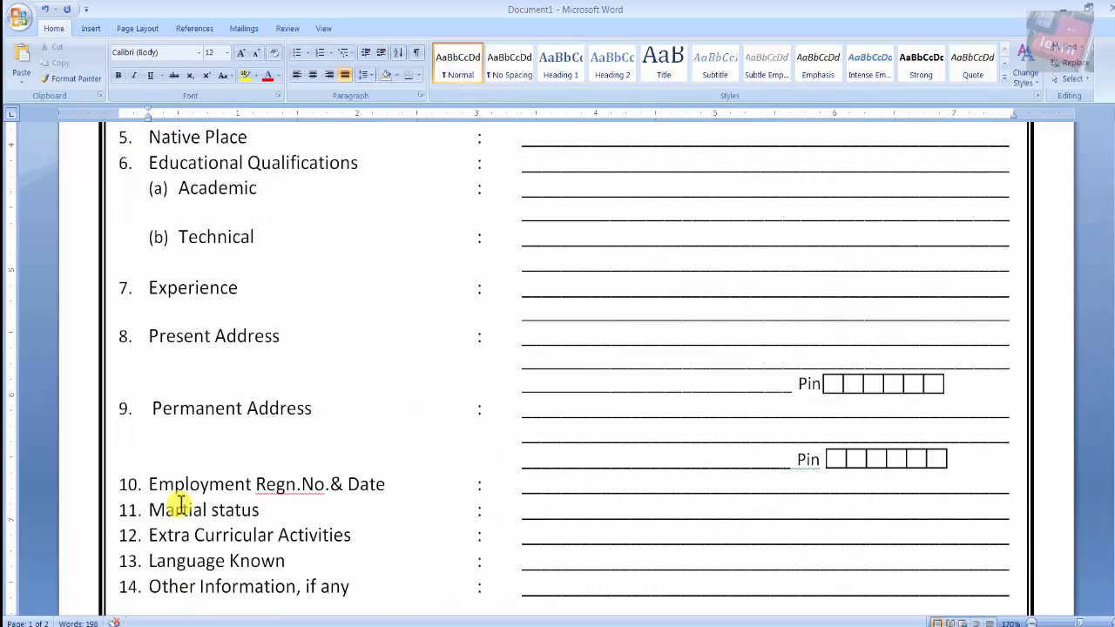
left_click_drag(146, 324, 1002, 326)
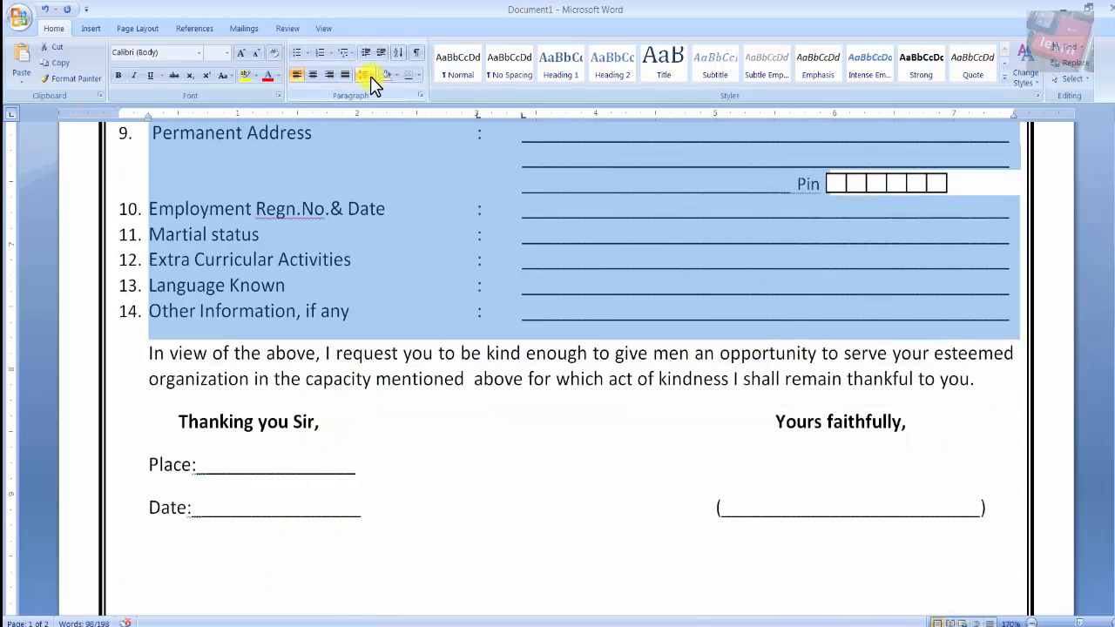
scroll(278, 487, "down", 3)
scroll(225, 407, "up", 1)
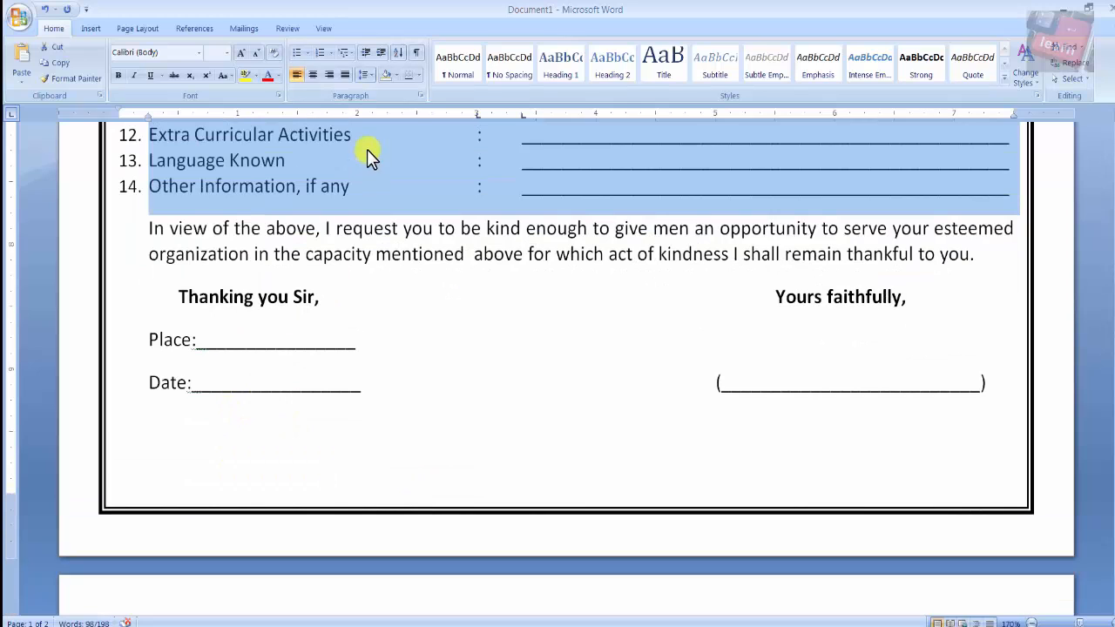
left_click(366, 75)
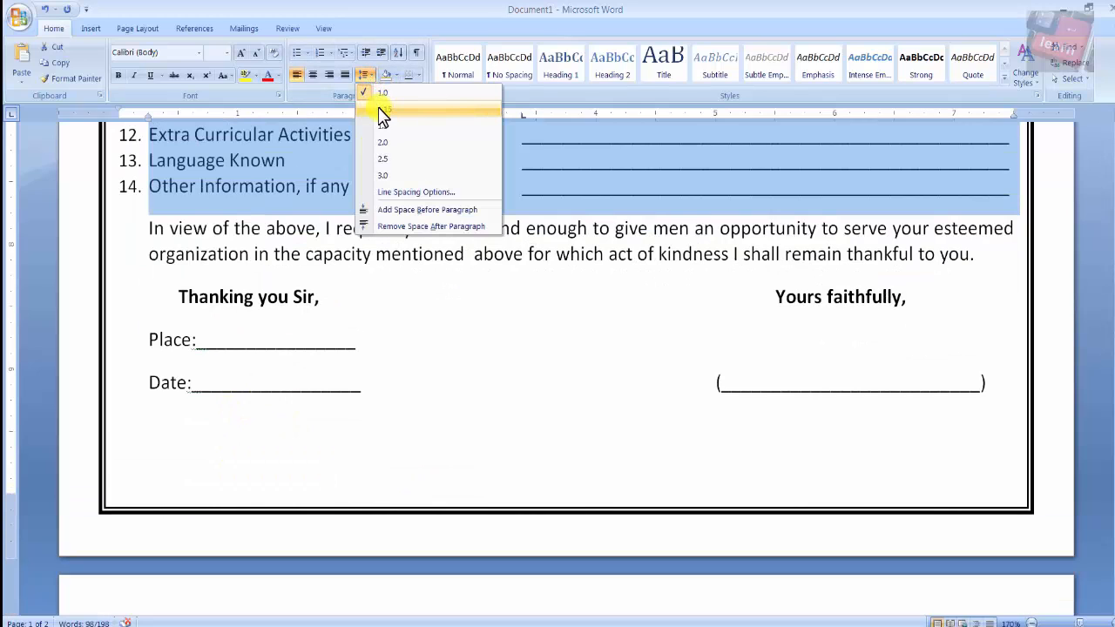
left_click(383, 114)
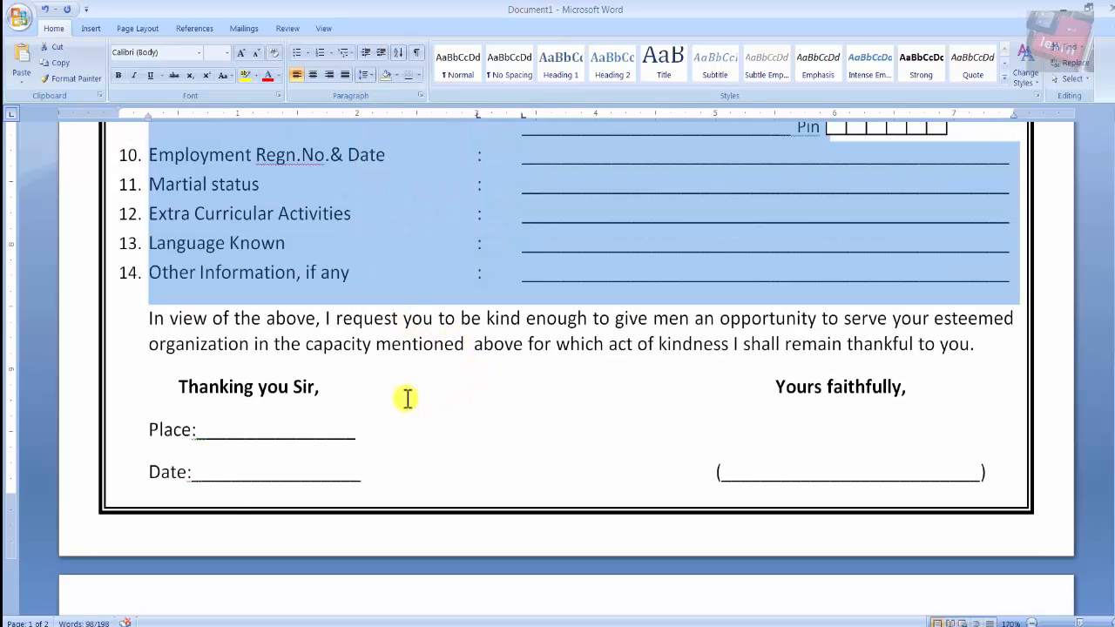
scroll(337, 484, "up", 6)
scroll(338, 483, "down", 4)
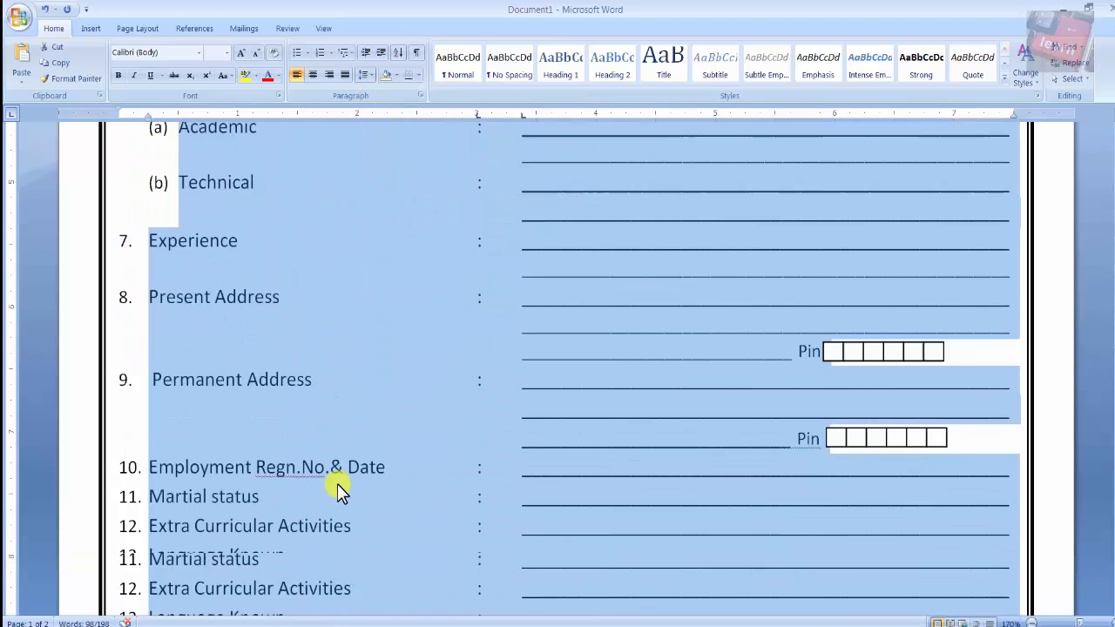
scroll(337, 484, "down", 3)
left_click(148, 471)
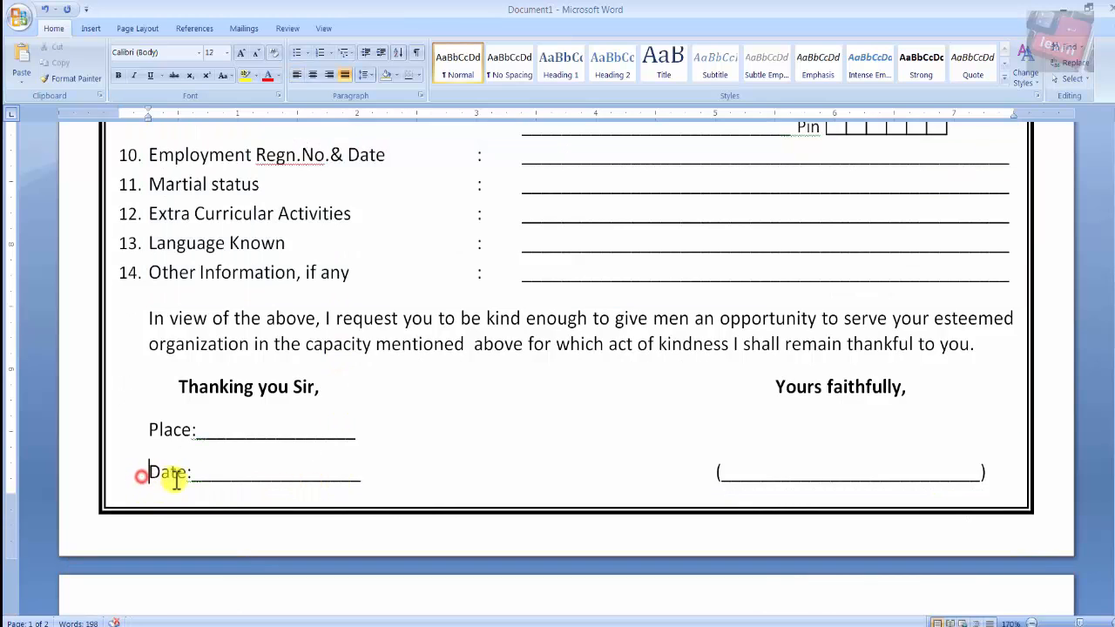
Justify the introductory paragraph beginning "I came to know that there are some vacancies"
scroll(314, 498, "up", 15)
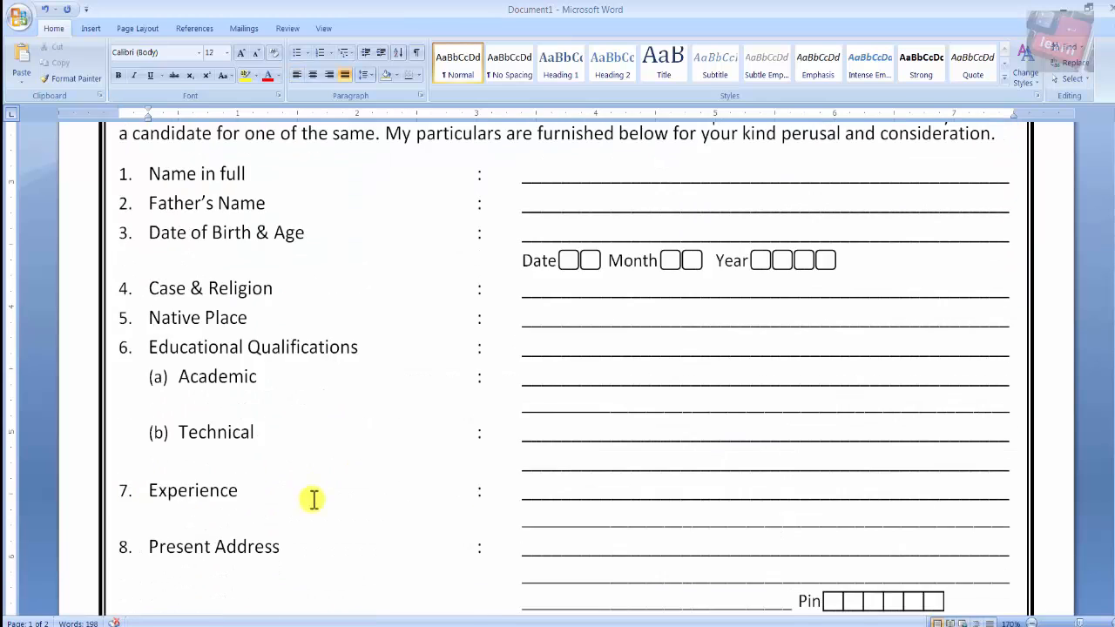
scroll(313, 498, "up", 1)
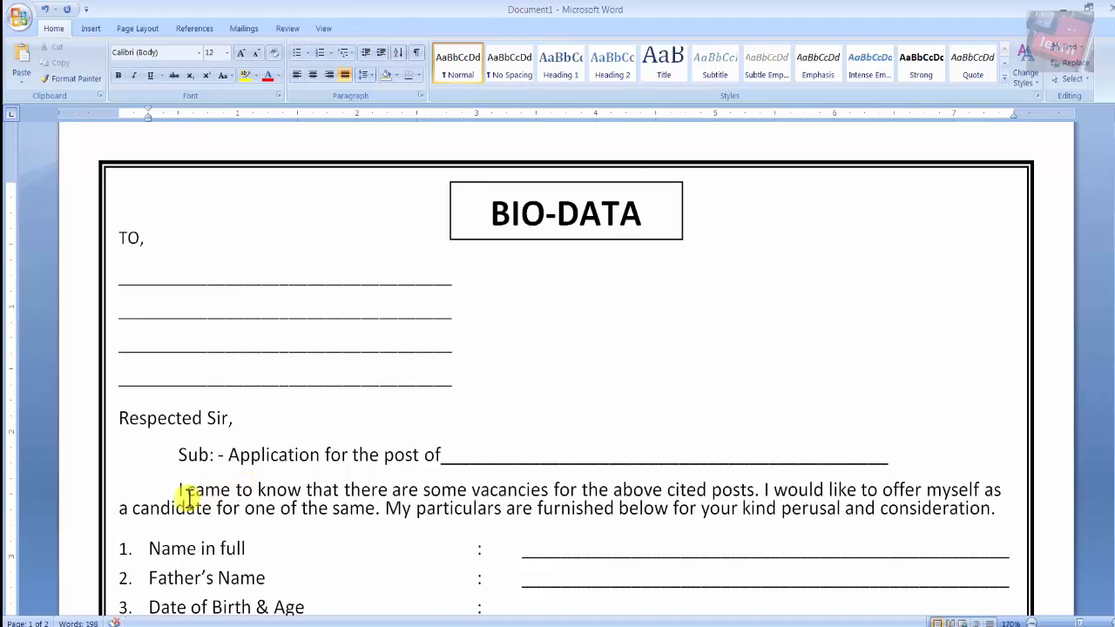
left_click_drag(180, 493, 1015, 513)
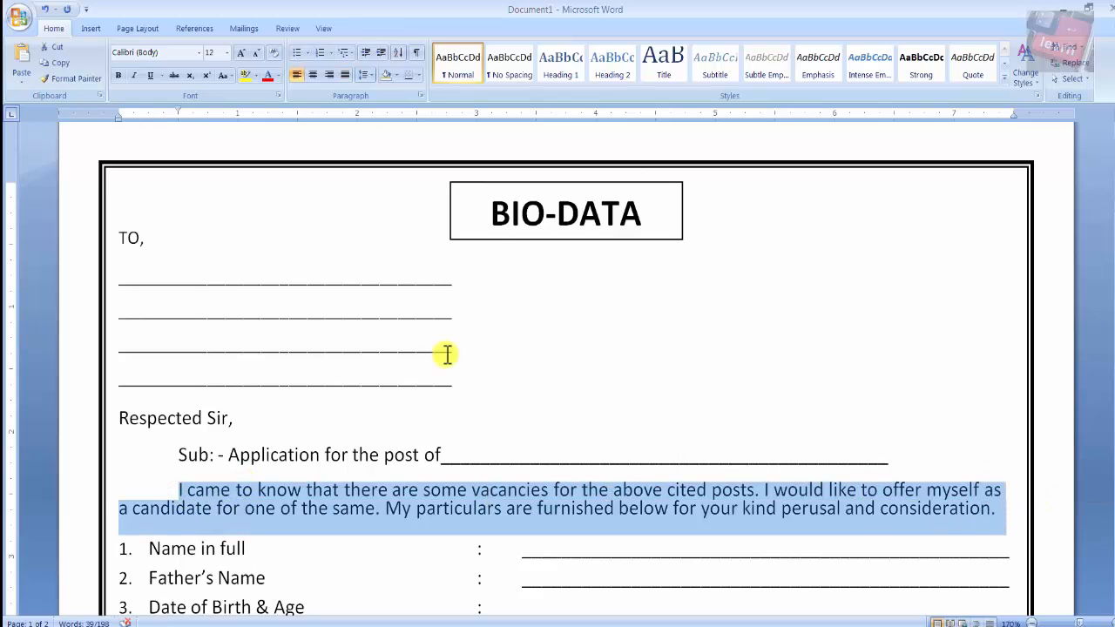
left_click(345, 75)
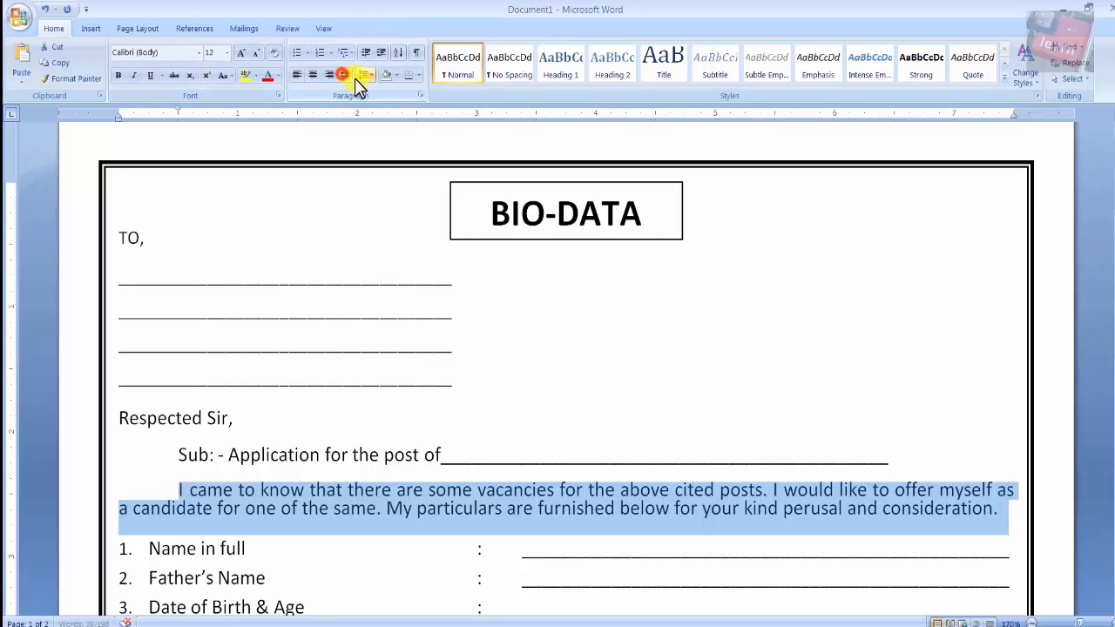
Turn off justified alignment for the closing paragraph beginning "In view of the above"
scroll(592, 381, "down", 10)
scroll(595, 380, "down", 5)
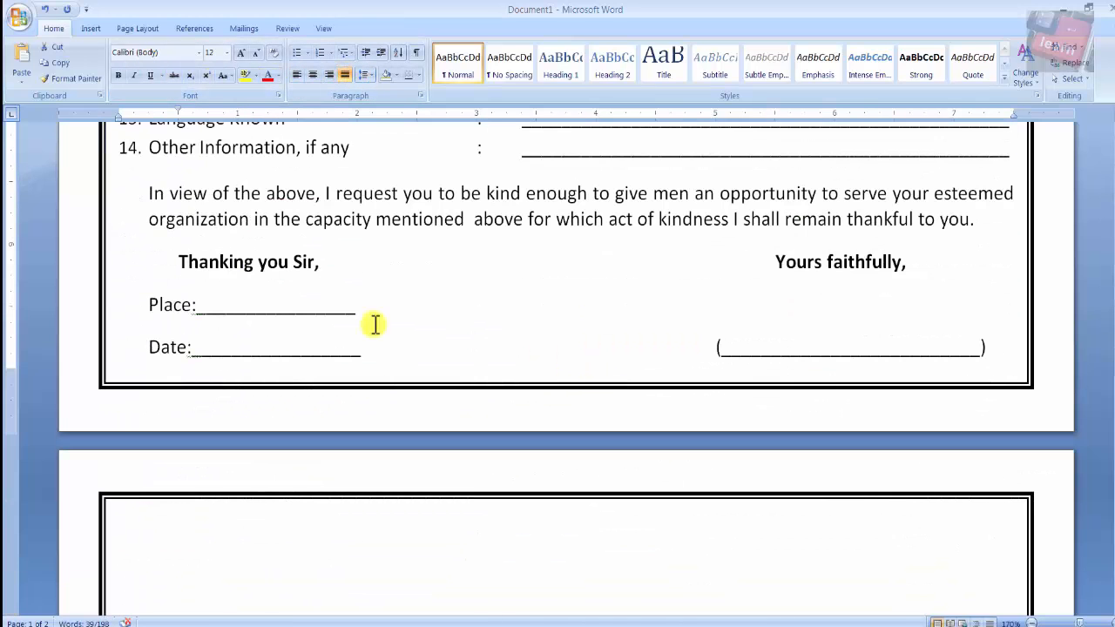
left_click_drag(144, 190, 980, 222)
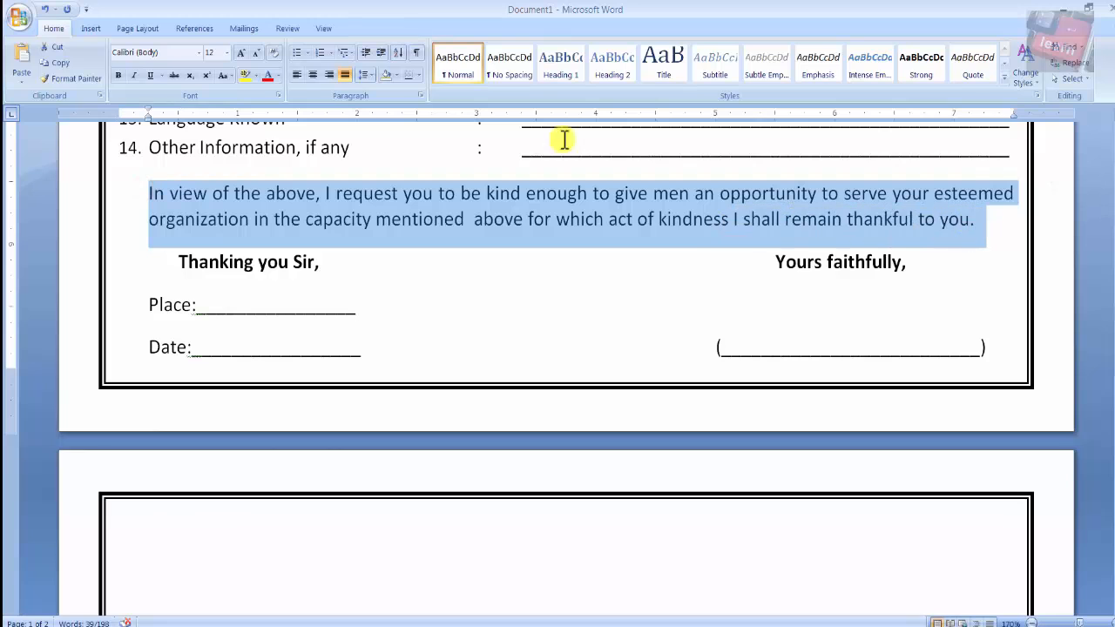
left_click(346, 75)
left_click(497, 324)
scroll(506, 331, "up", 5)
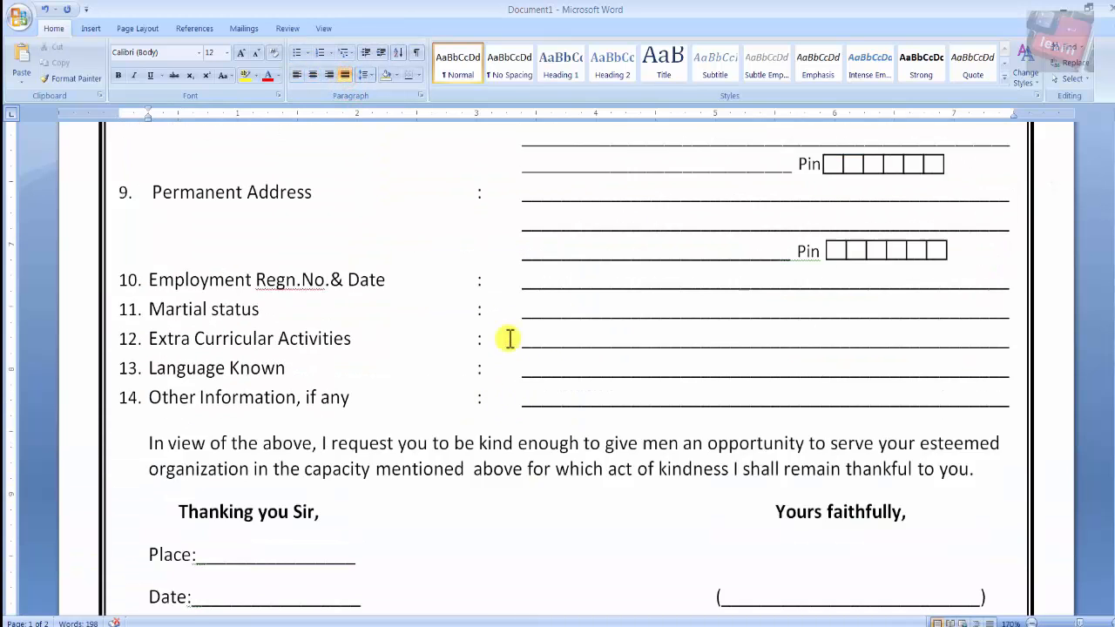
Ignore the spelling flag on "Regn.No." in item 10
scroll(507, 339, "up", 2)
scroll(300, 437, "up", 1)
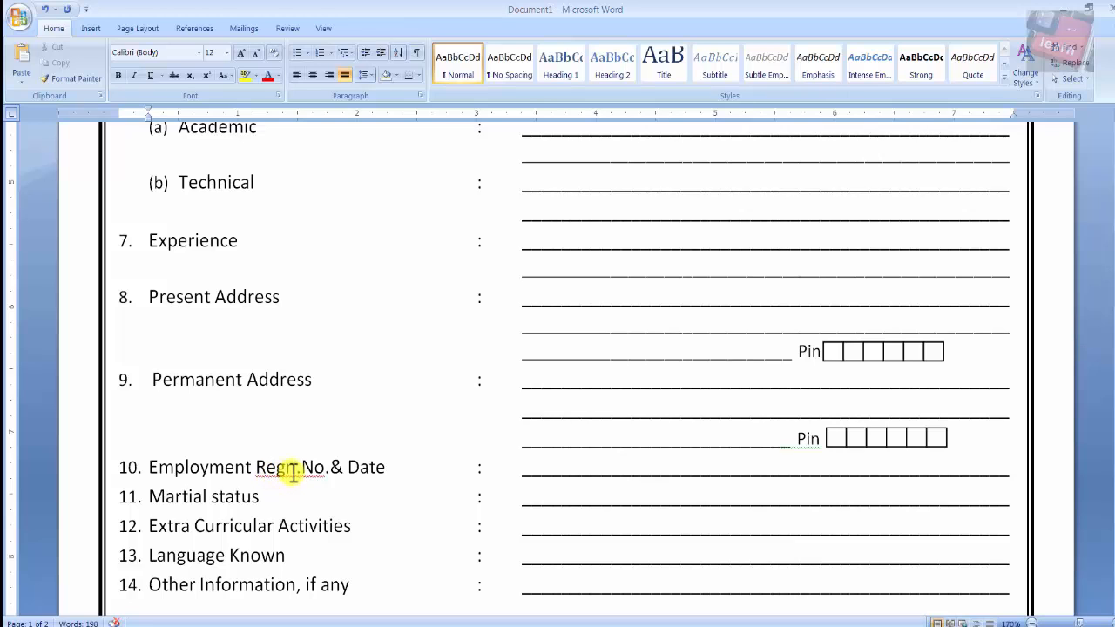
right_click(291, 470)
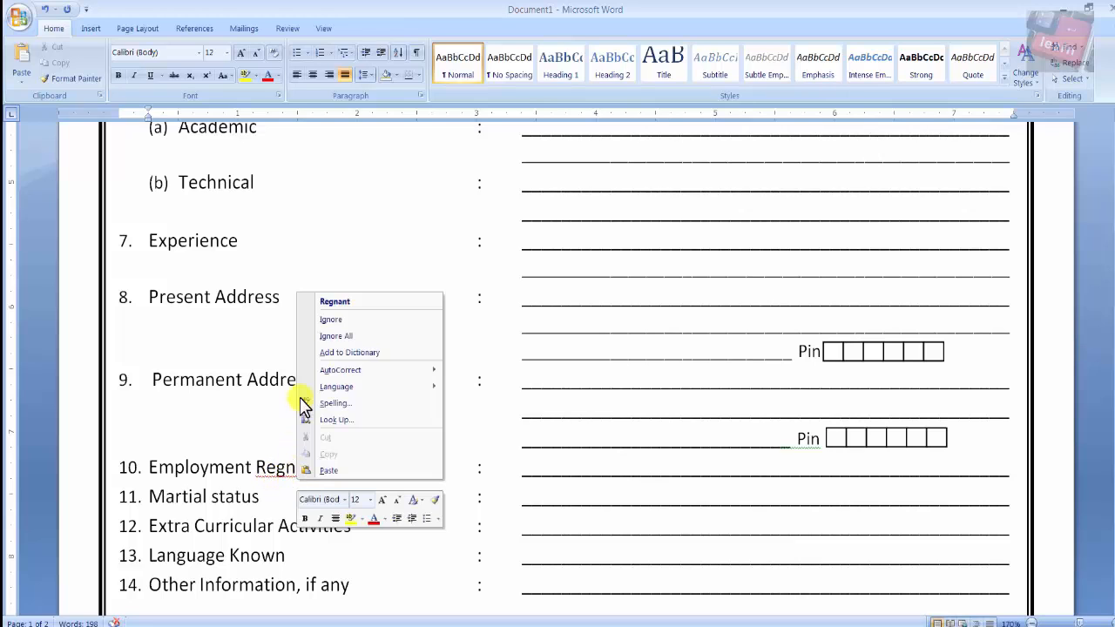
left_click(327, 321)
scroll(397, 461, "up", 10)
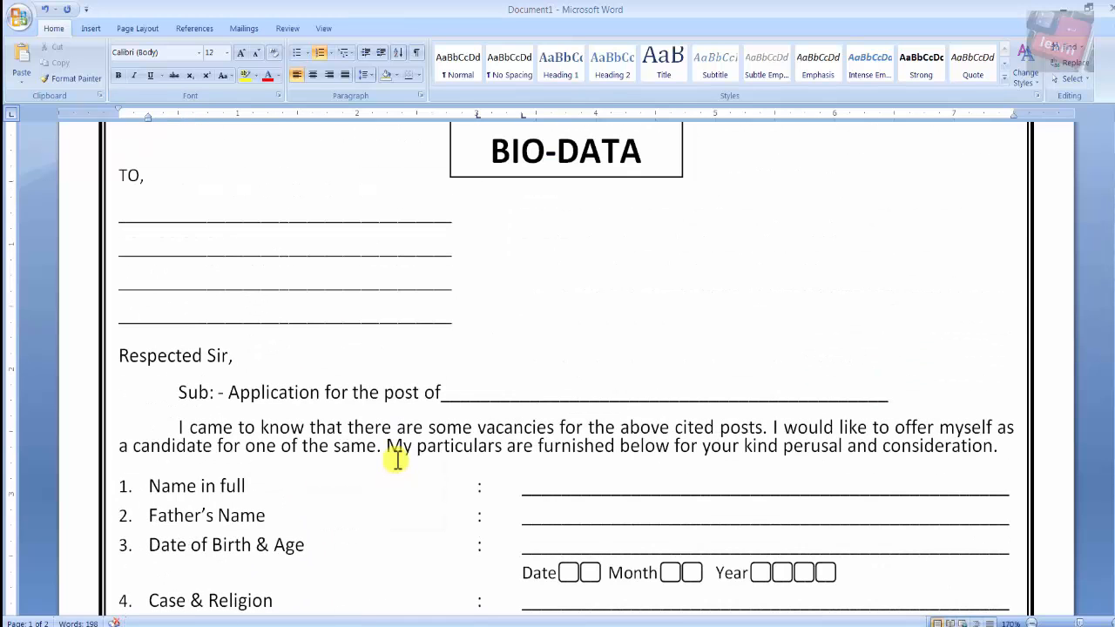
scroll(397, 461, "up", 2)
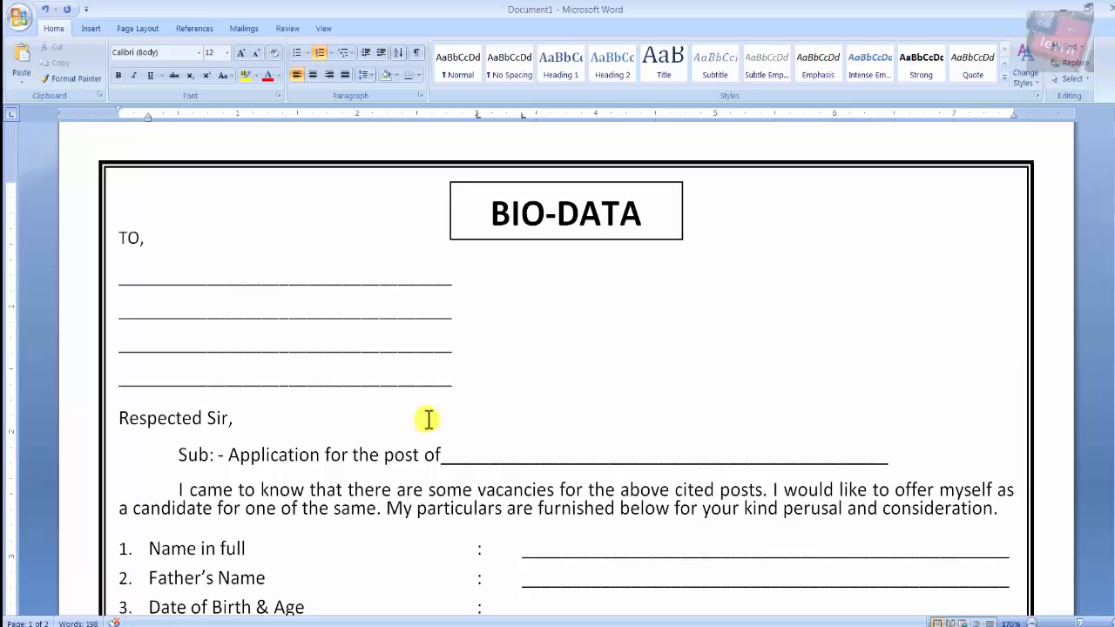
scroll(421, 431, "down", 8)
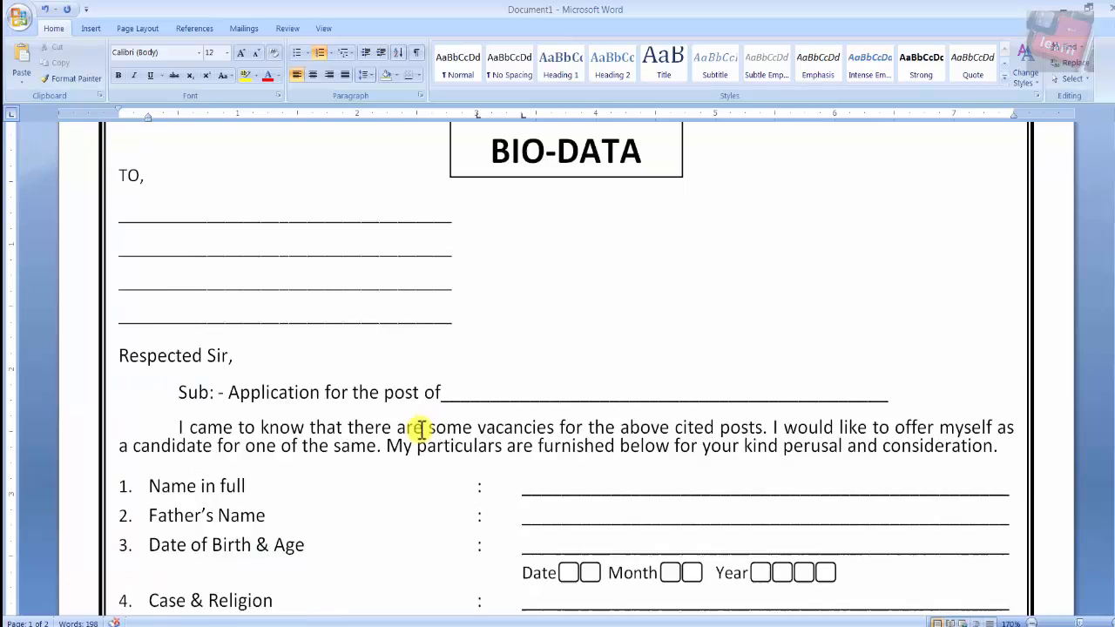
Open the completed bio-data form in print preview
scroll(420, 432, "down", 5)
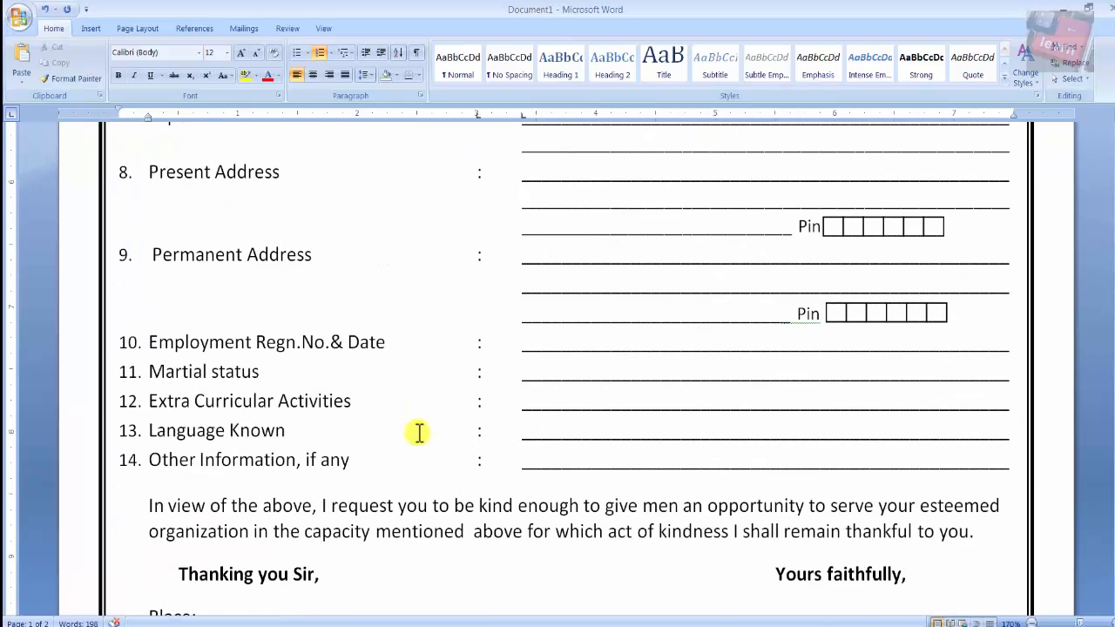
left_click(20, 19)
mouse_move(67, 183)
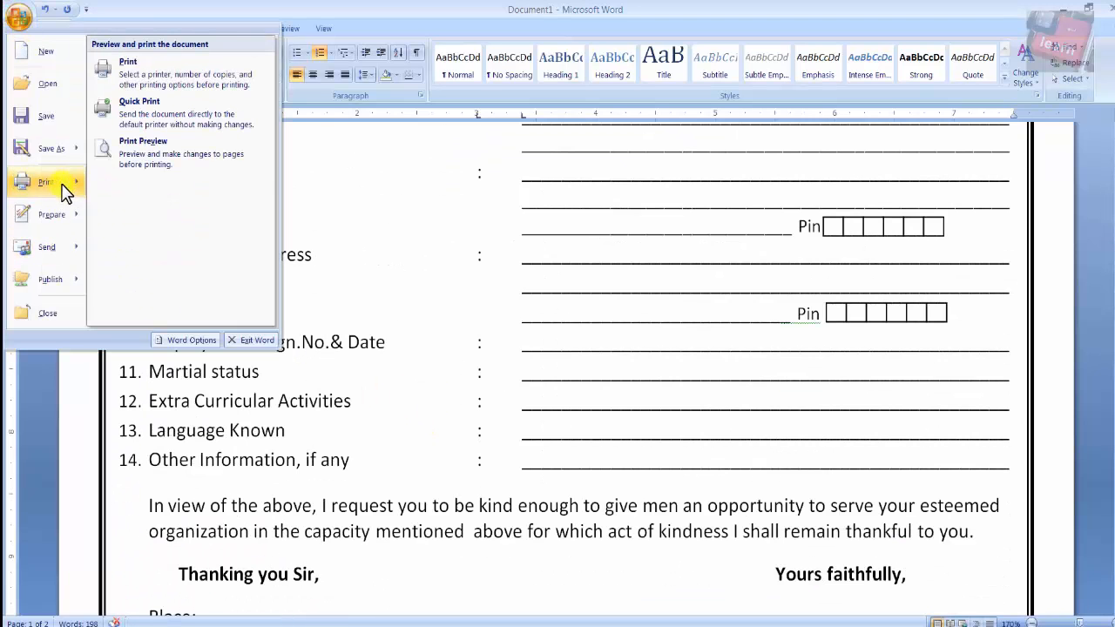
left_click(145, 150)
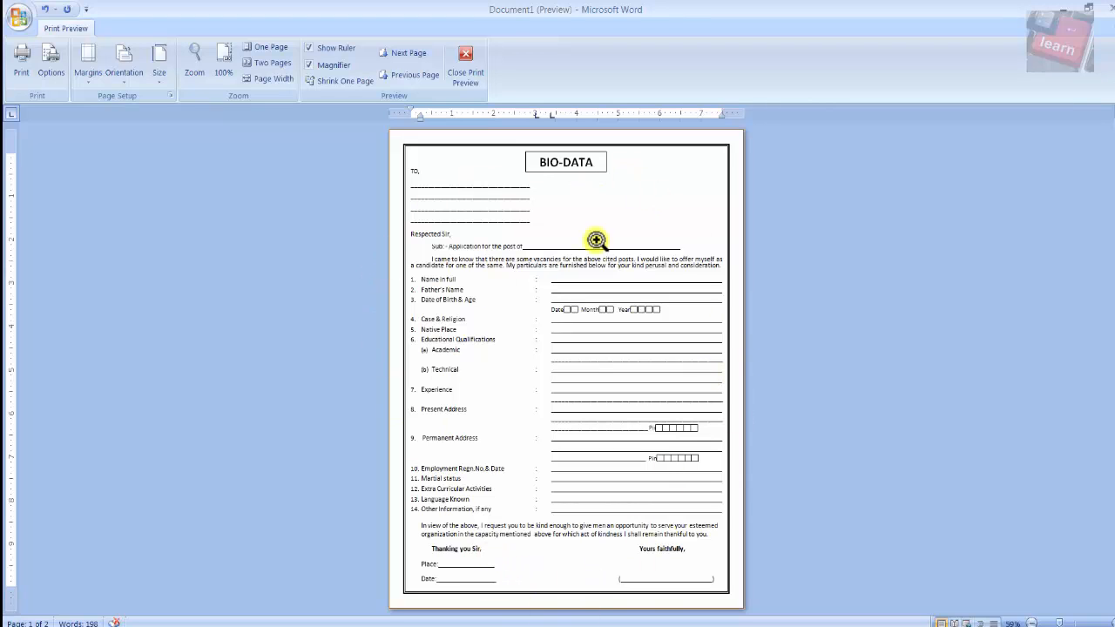
Enlarge the print preview to 100% and examine the form's layout across its pages
left_click(548, 320)
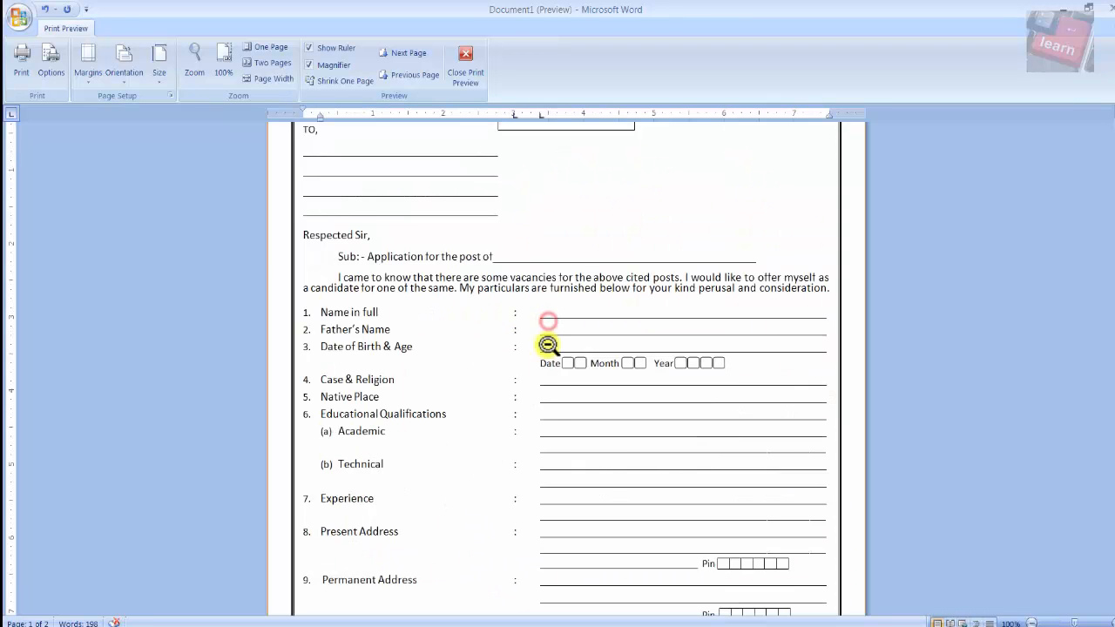
scroll(548, 424, "up", 2)
scroll(548, 417, "down", 10)
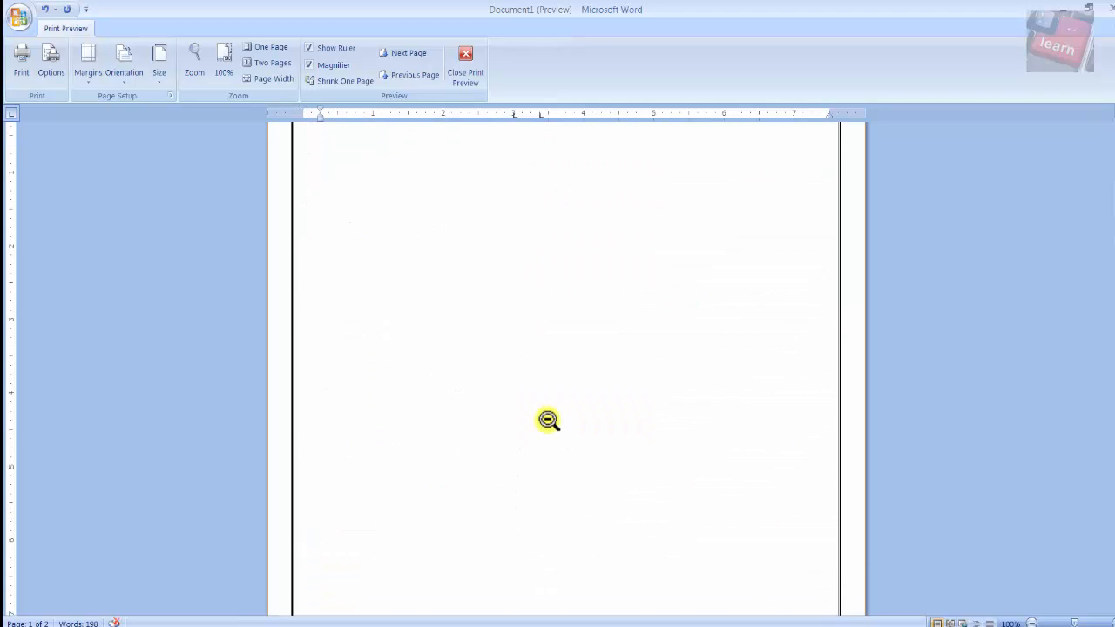
scroll(562, 433, "up", 10)
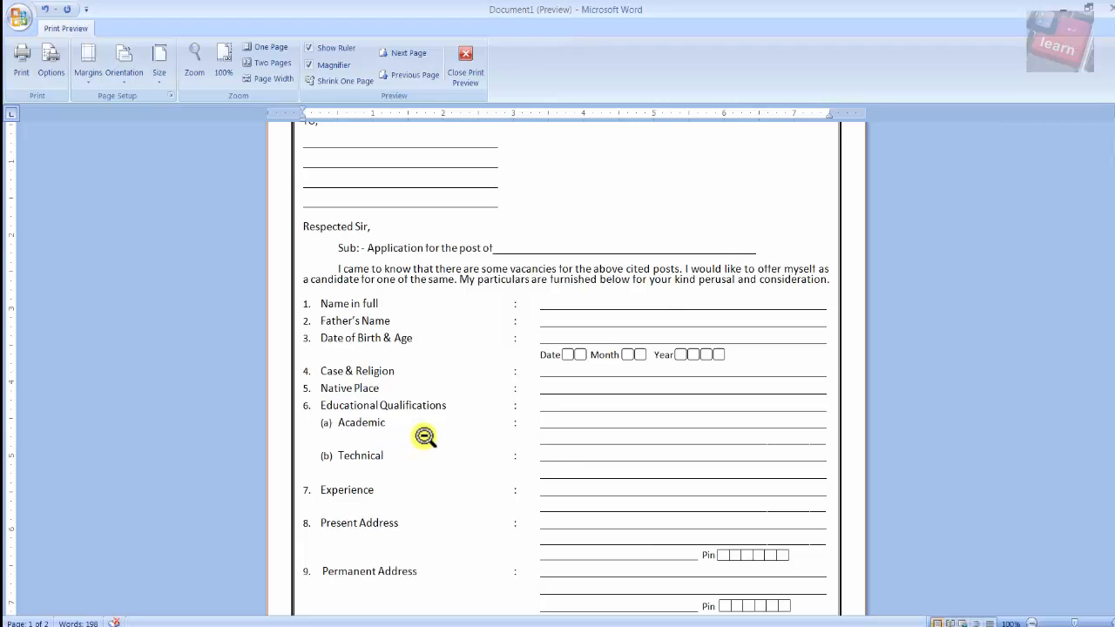
scroll(424, 437, "down", 1)
scroll(425, 436, "up", 1)
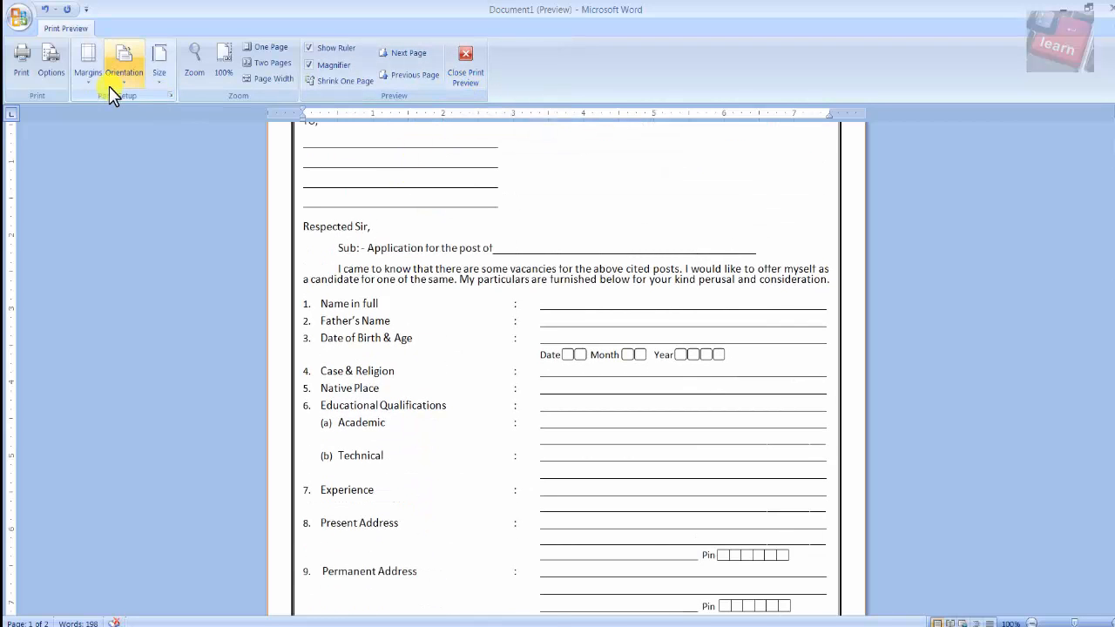
View the print settings without printing, and review the previewed form from the BIO-DATA heading through the numbered items
left_click(21, 65)
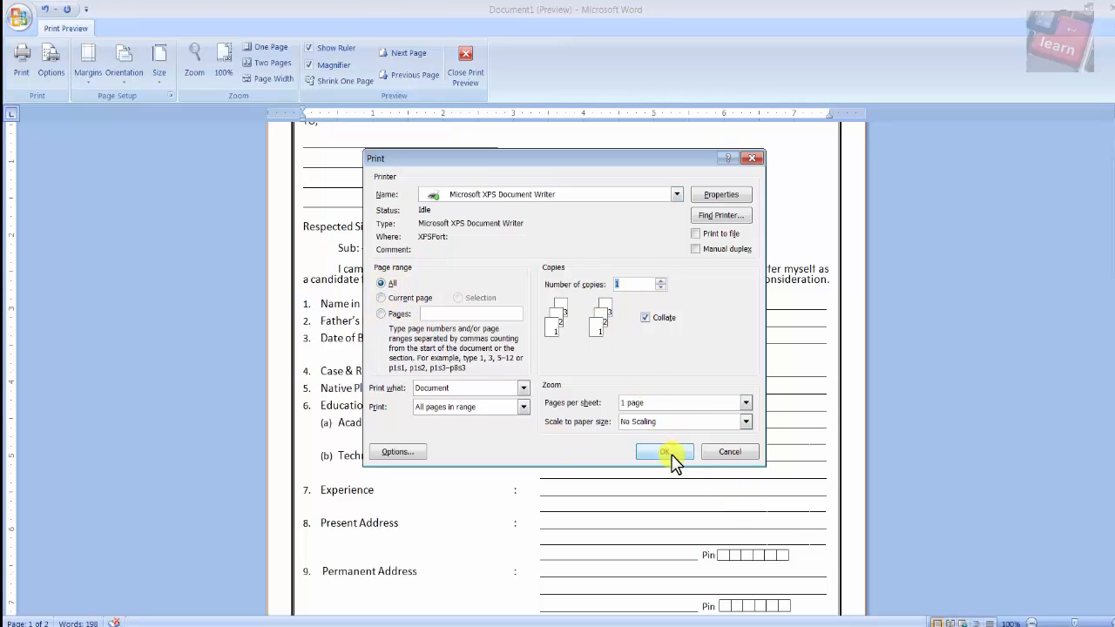
left_click(731, 453)
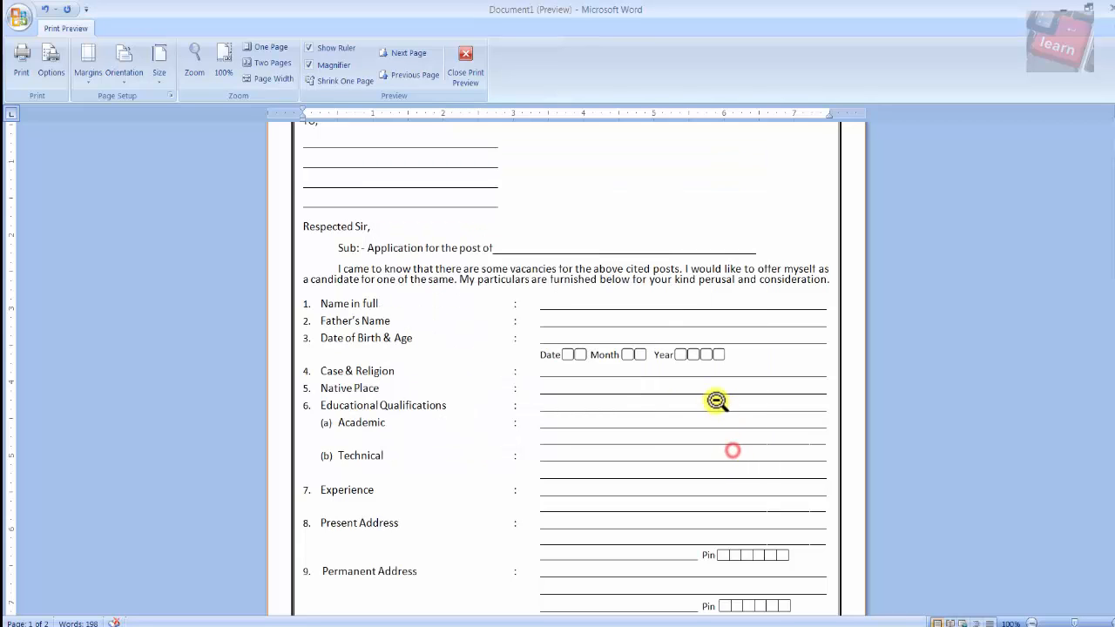
scroll(483, 302, "up", 2)
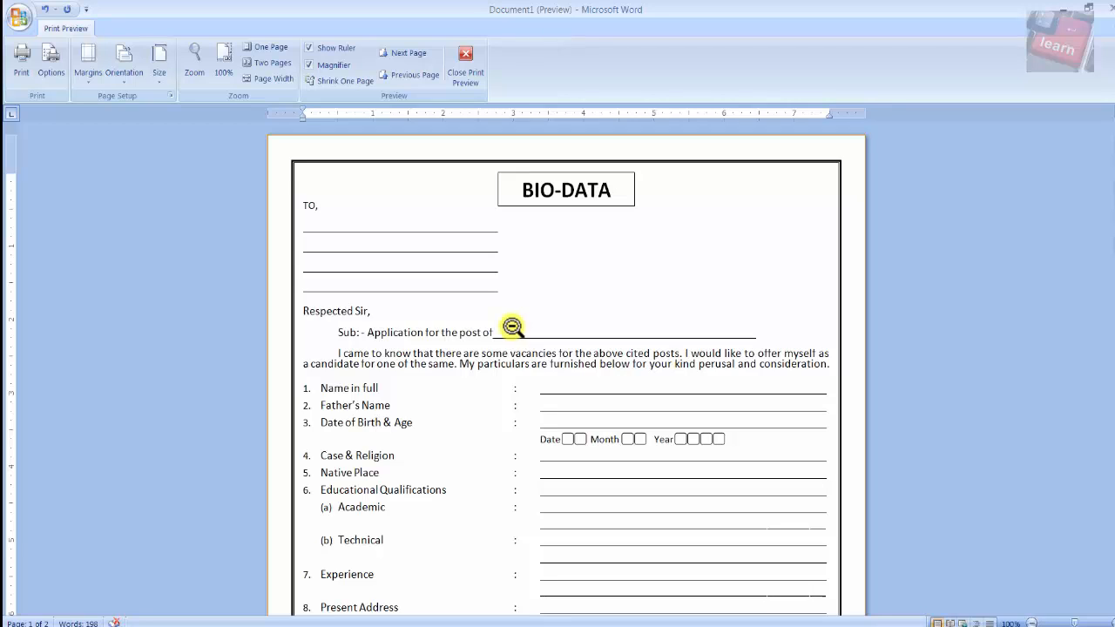
scroll(415, 386, "down", 2)
scroll(415, 386, "down", 5)
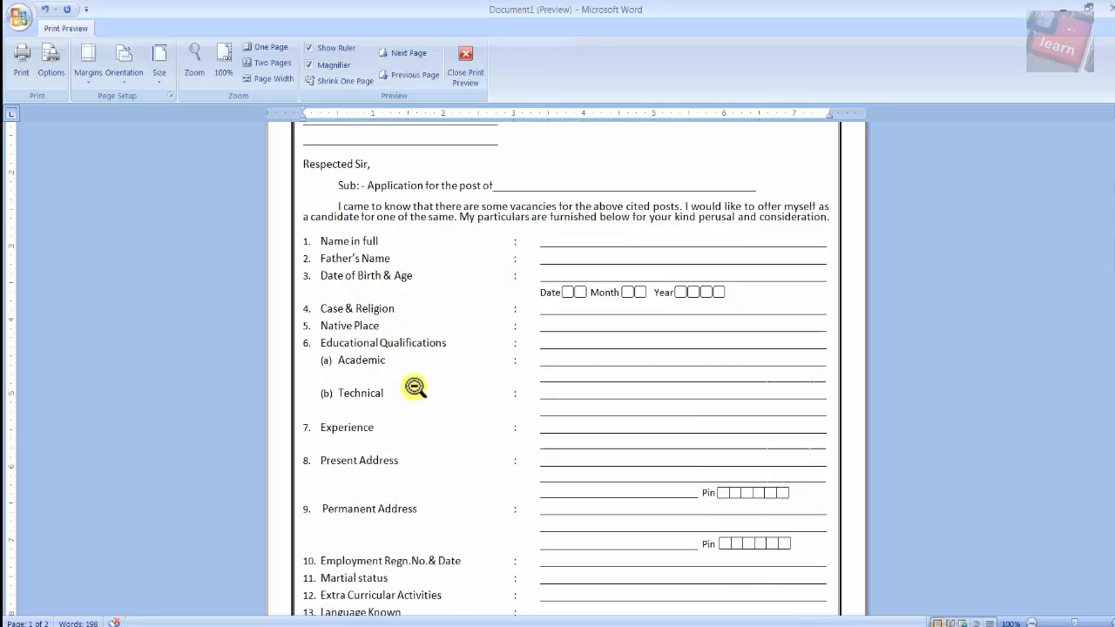
scroll(386, 316, "up", 6)
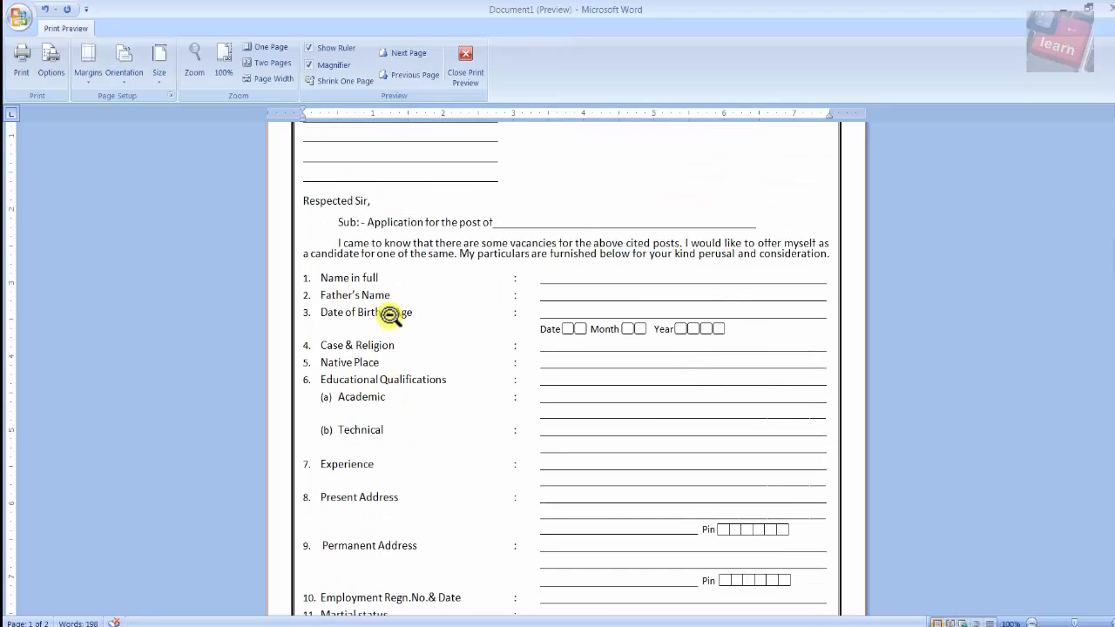